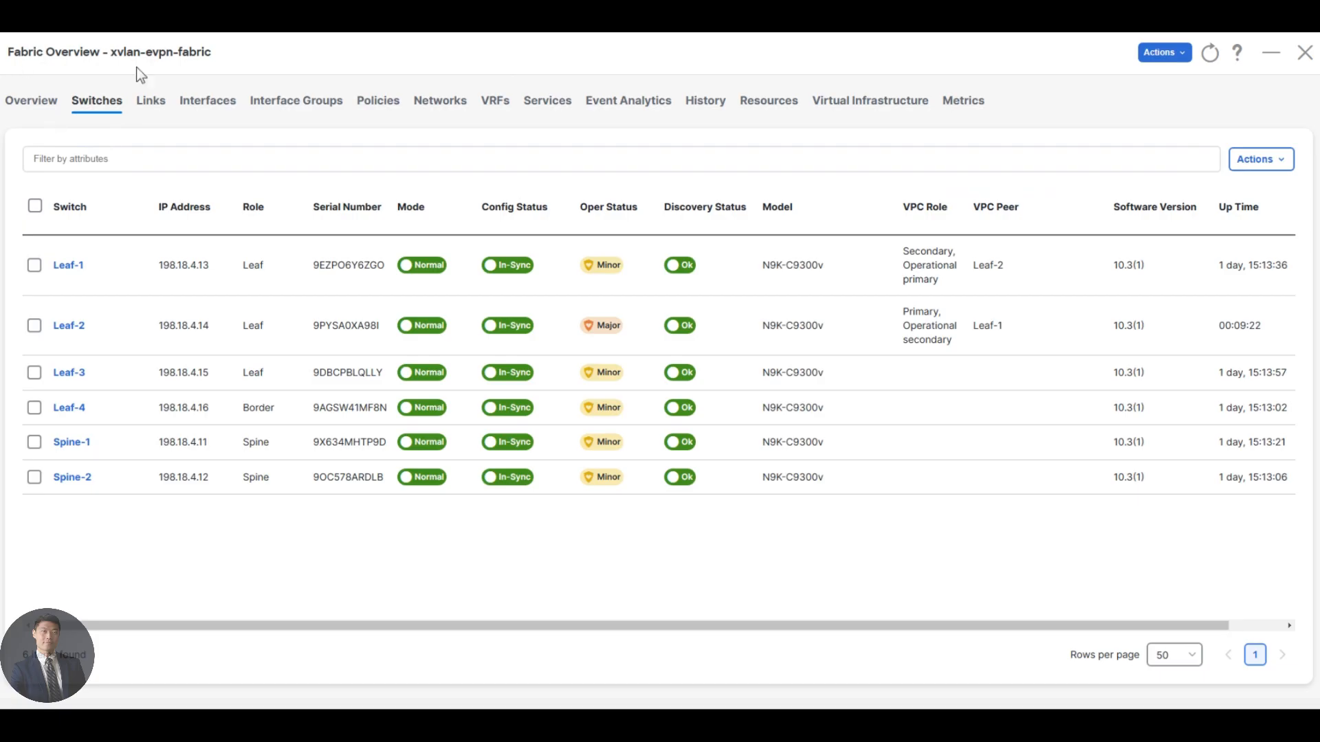
Start creating a new link in xvlan-evpn-fabric and review the intra-fabric sub-types and policy templates.
click(149, 110)
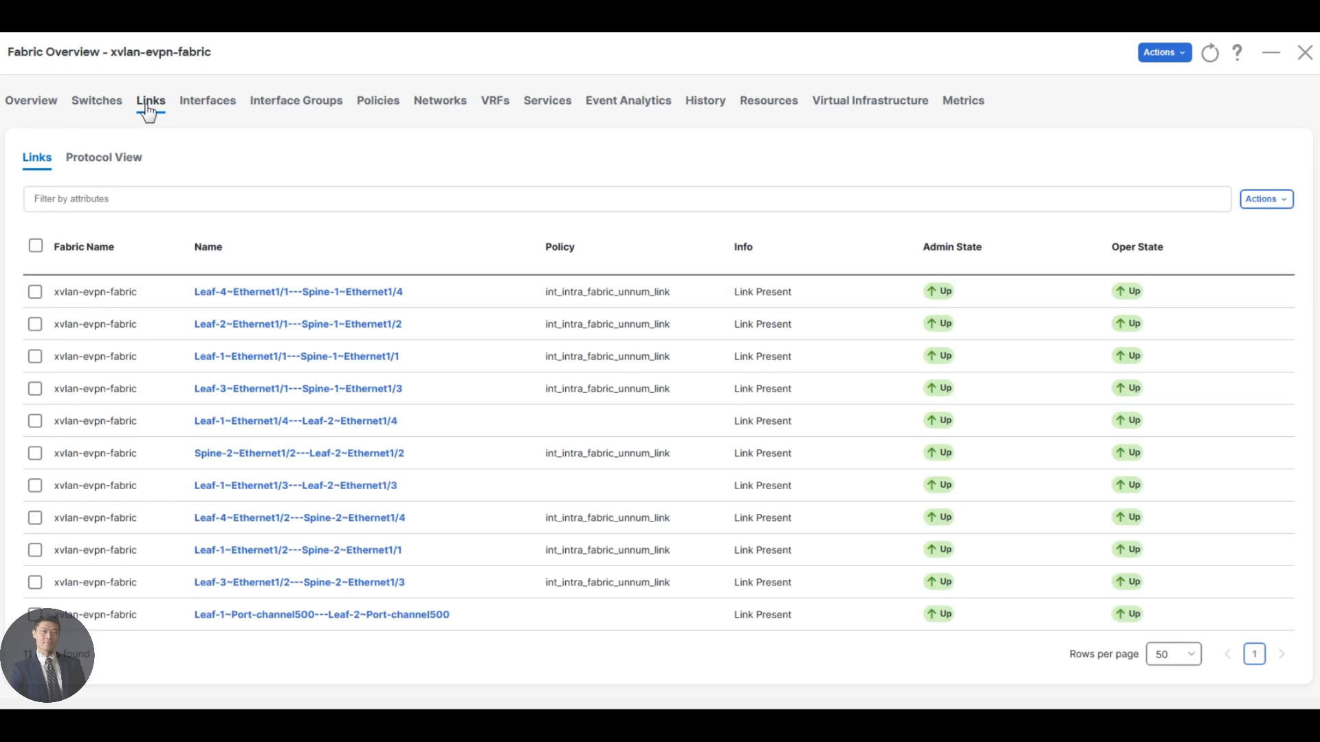
click(1257, 201)
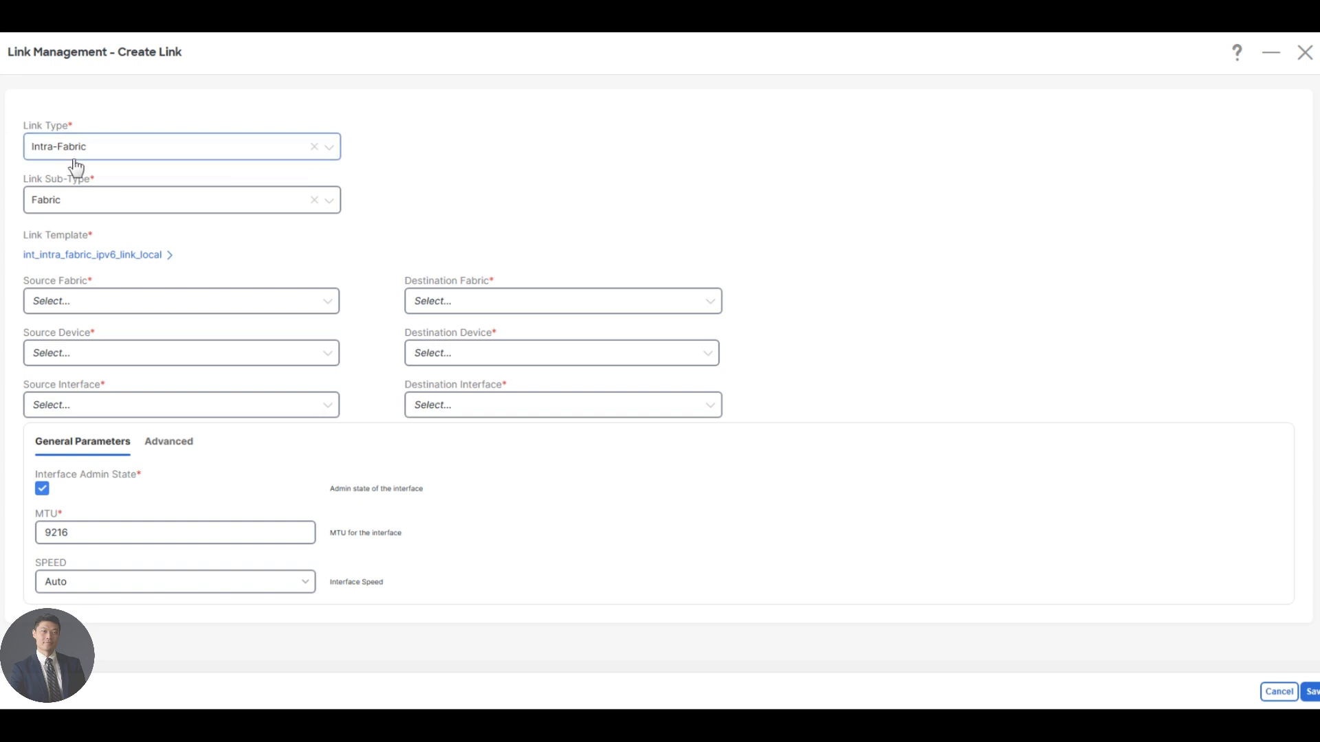
click(105, 203)
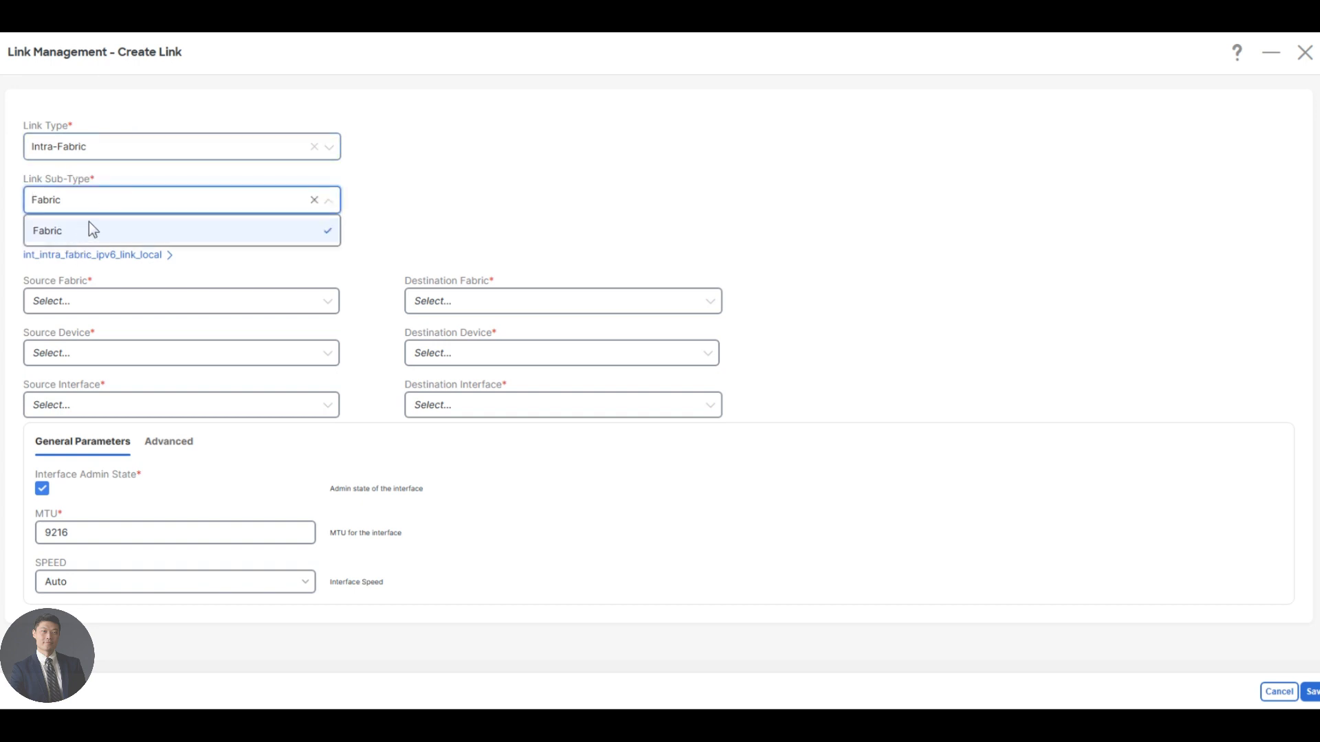
click(404, 229)
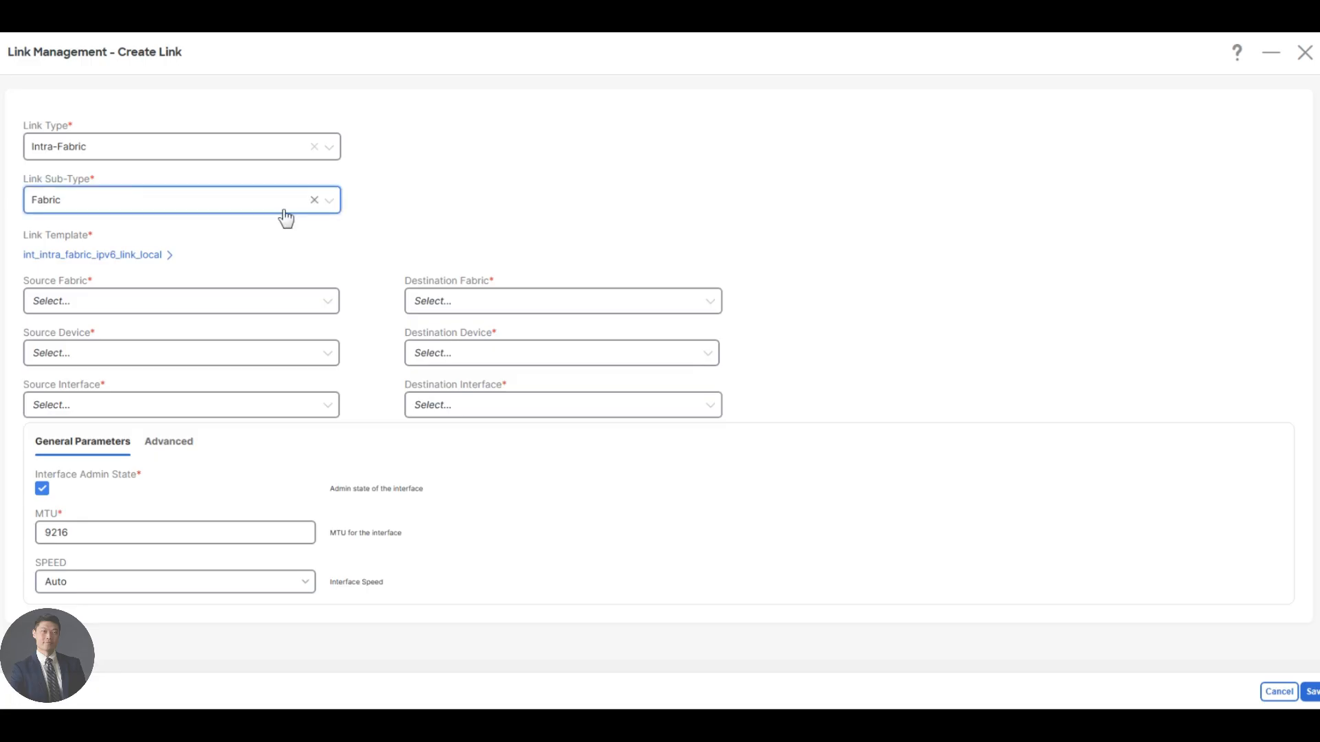
click(167, 254)
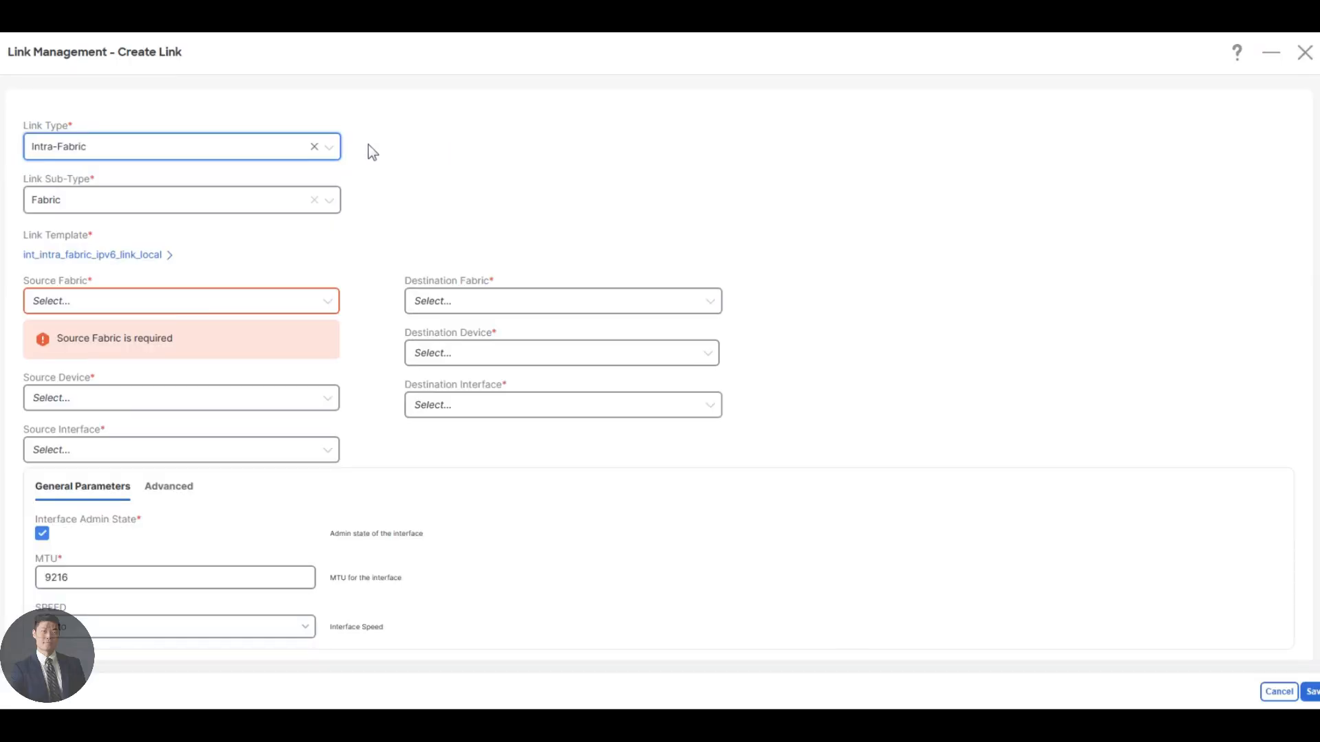
Set the new link's type to Inter-Fabric with the VRF_LITE sub-type.
click(283, 144)
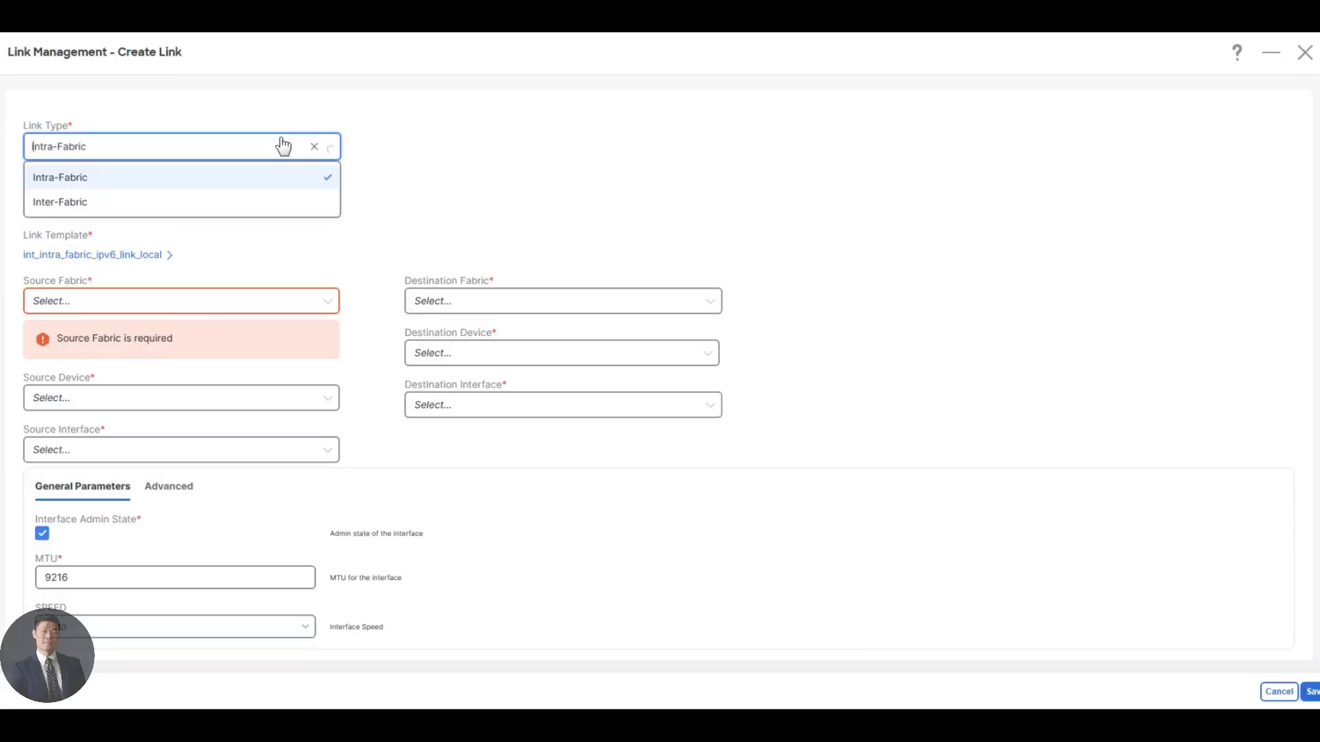
click(212, 204)
click(61, 205)
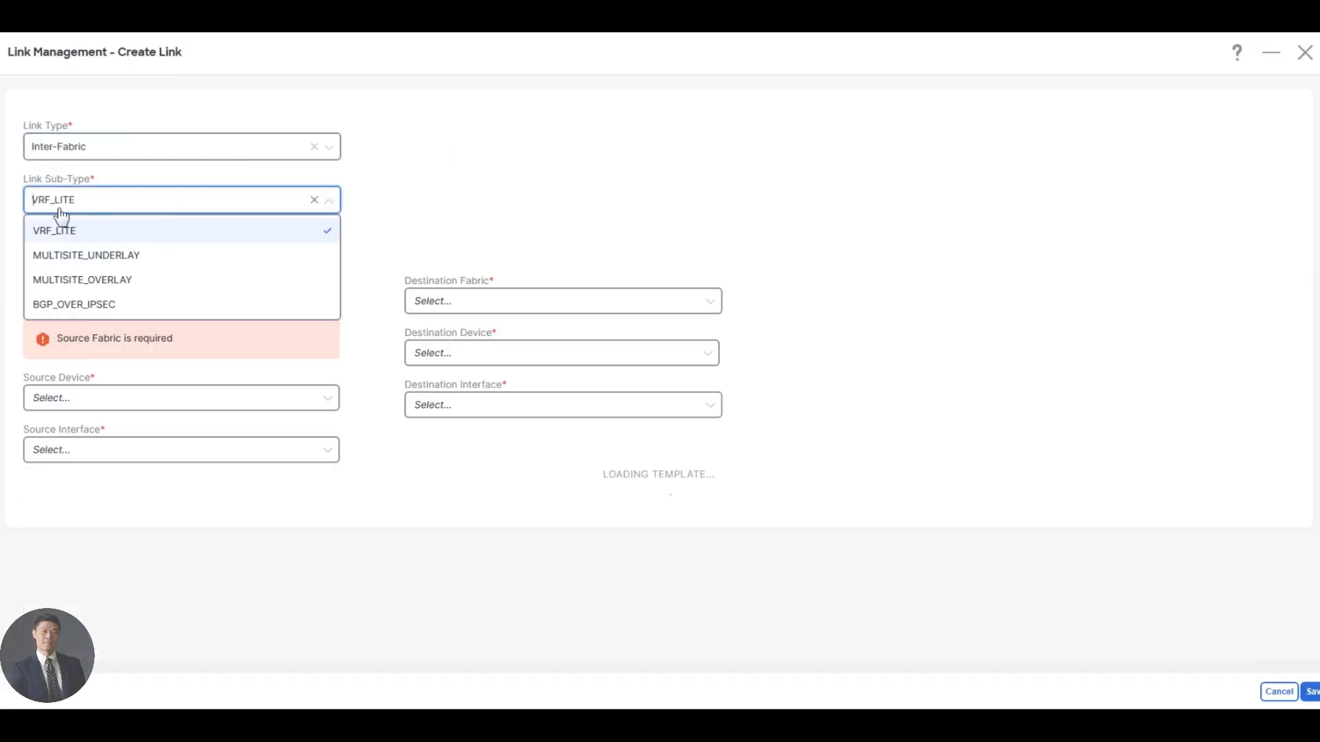
click(480, 216)
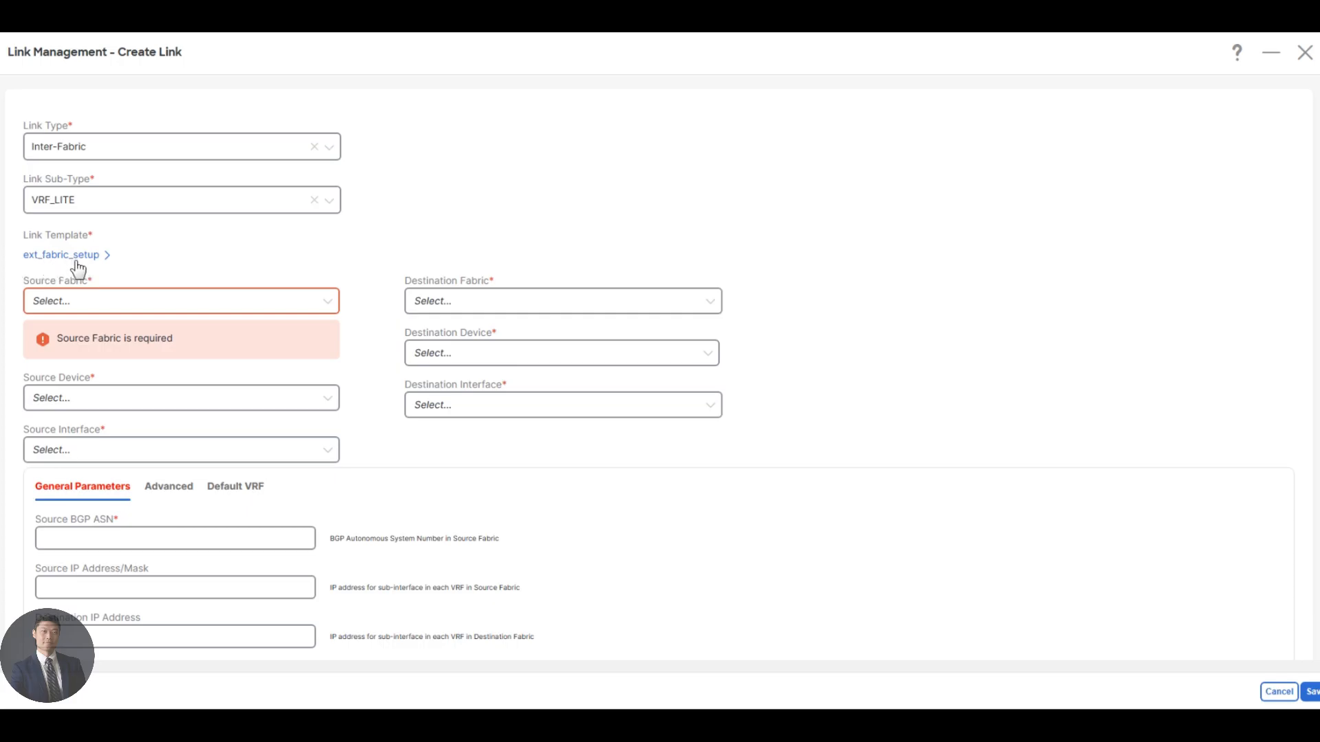
Set the link's source fabric to xvlan-evpn-fabric and its destination fabric to external-fabric.
click(76, 303)
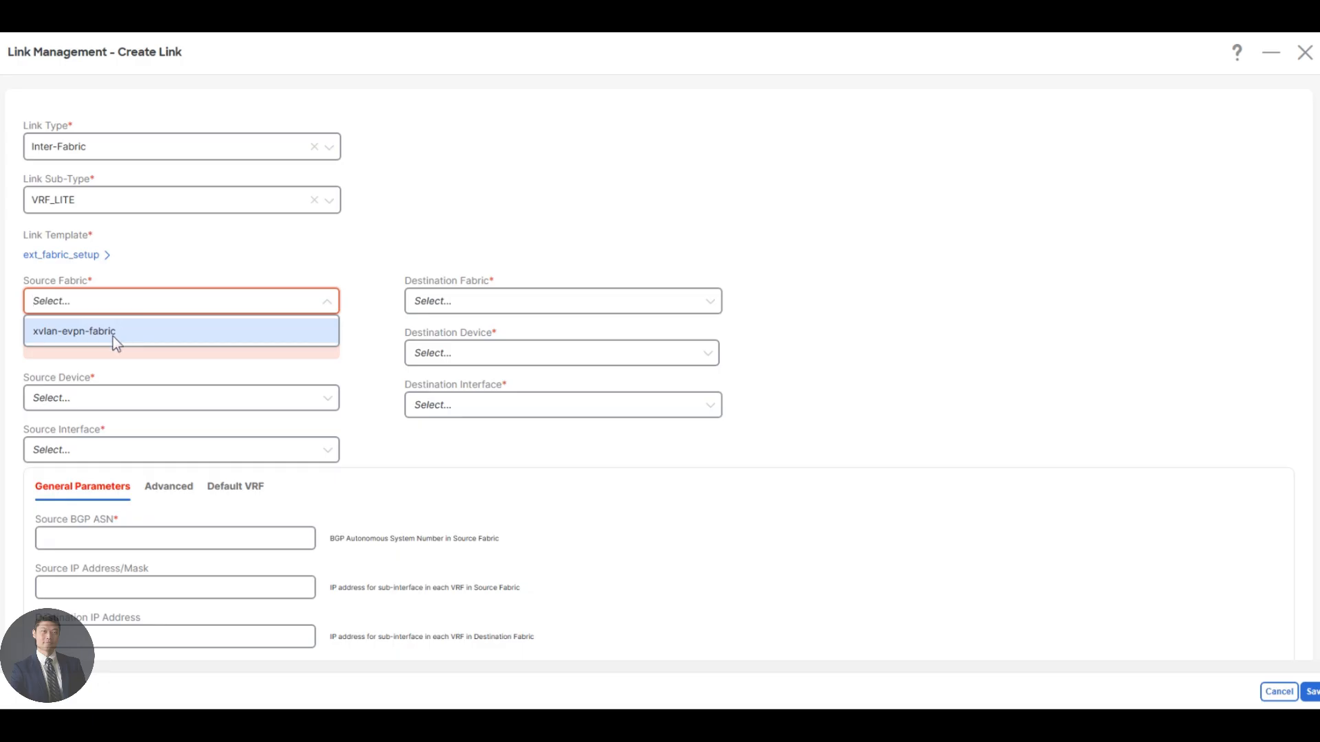
click(112, 336)
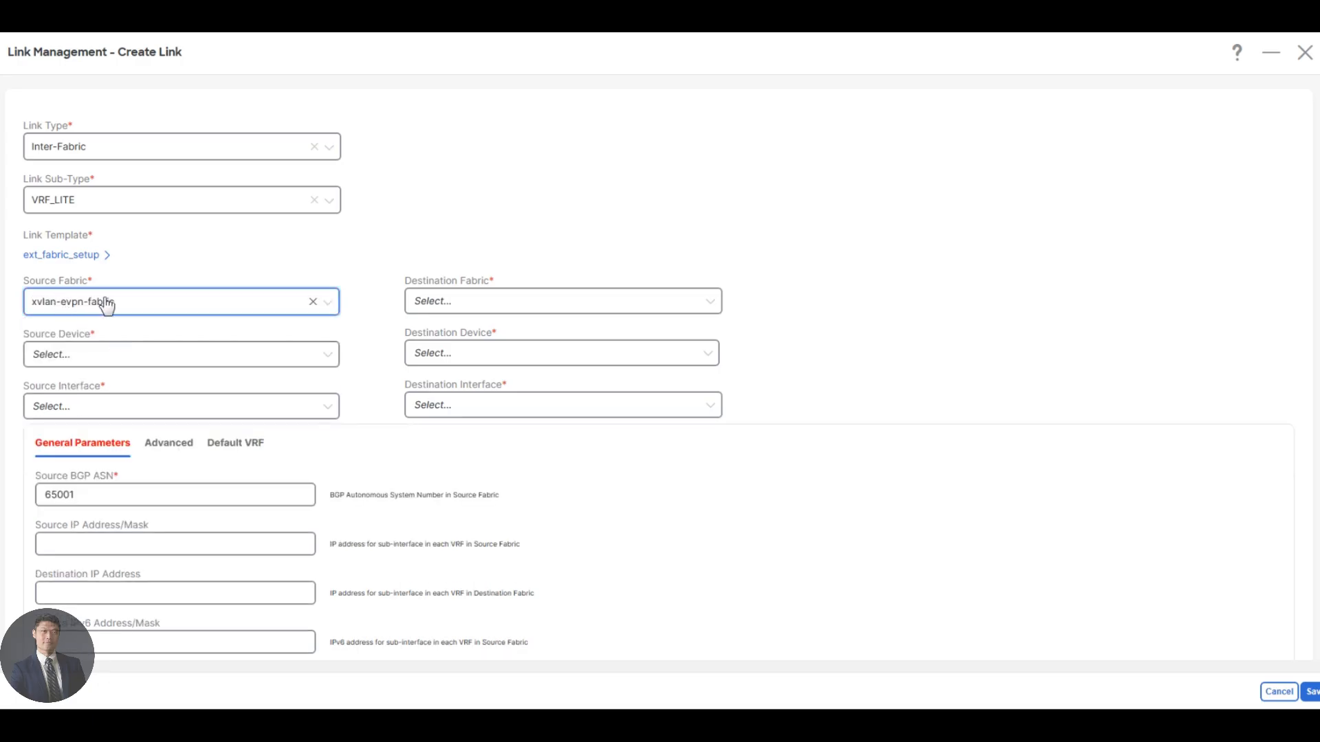
click(492, 306)
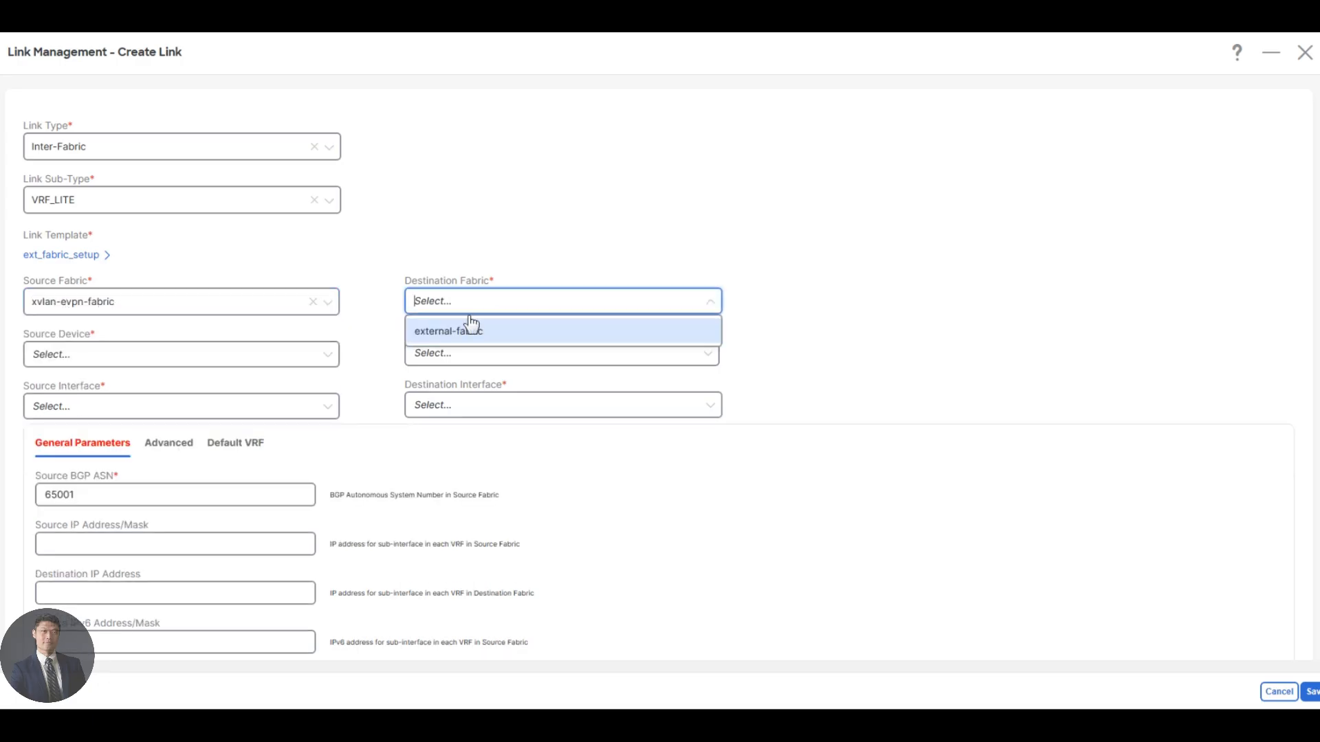
click(452, 333)
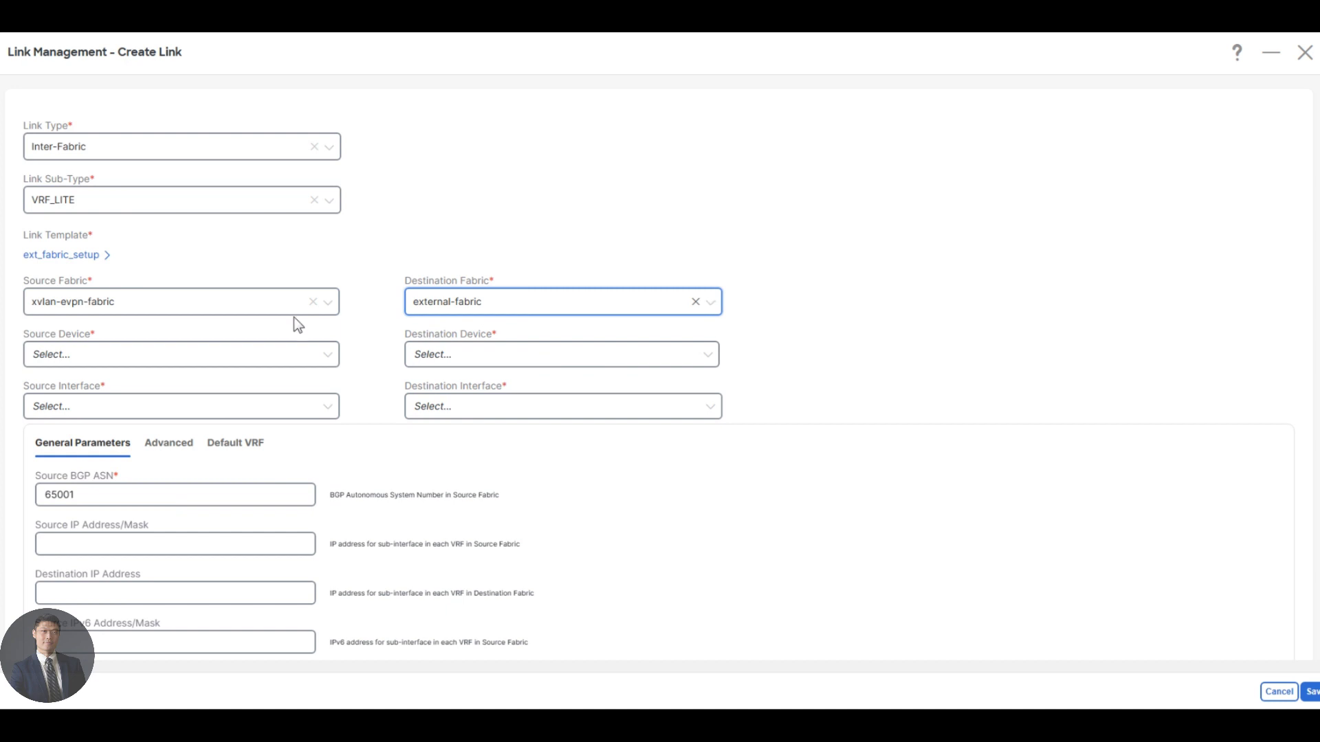
Set the link's source to Leaf-4 interface Ethernet1/5 and its destination to WAN_Router interface GigabitEthernet1.
click(183, 357)
click(80, 462)
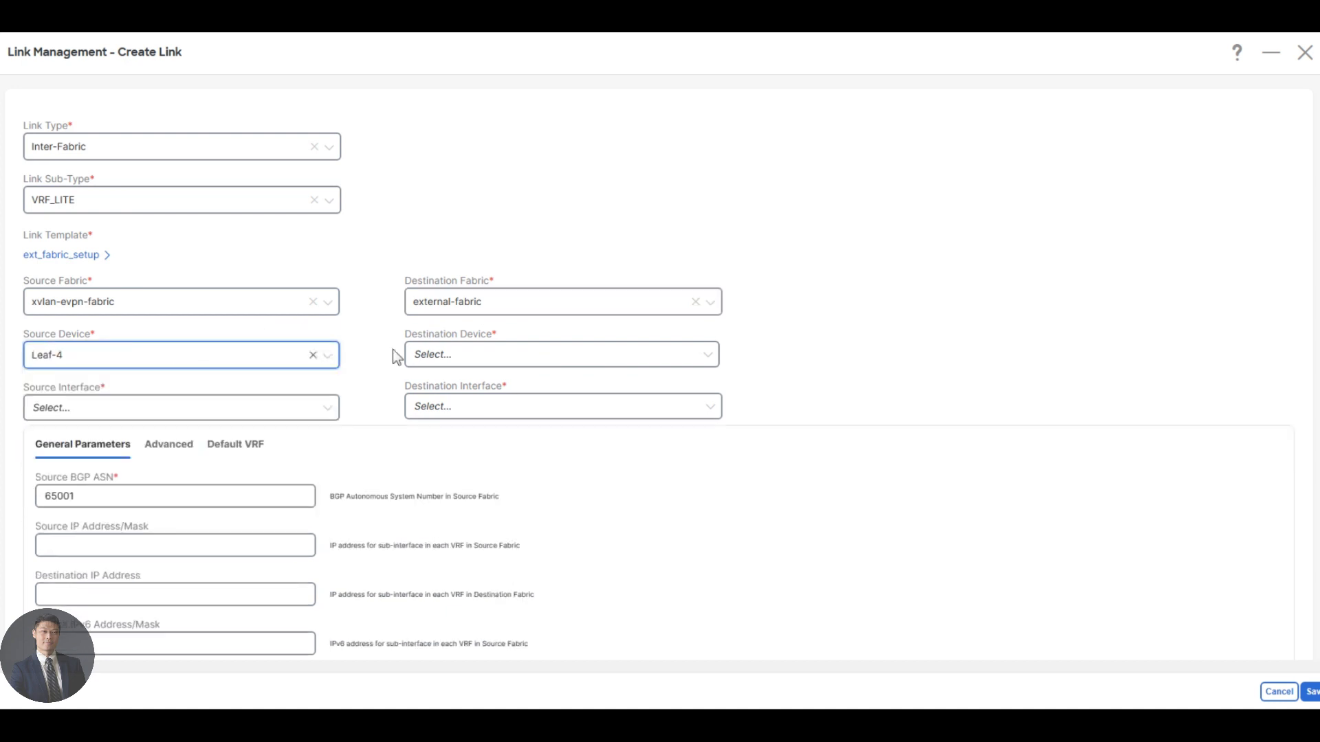
click(470, 357)
click(447, 390)
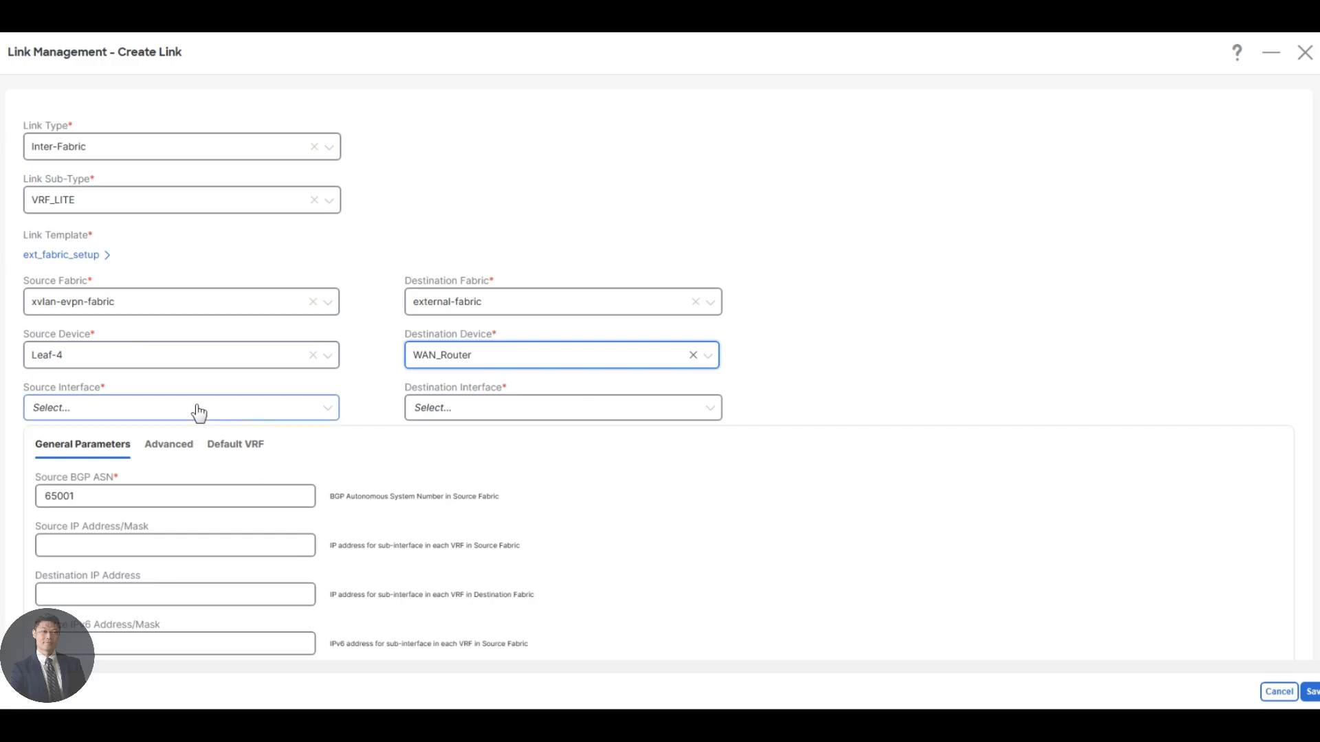
click(200, 412)
click(110, 534)
click(451, 411)
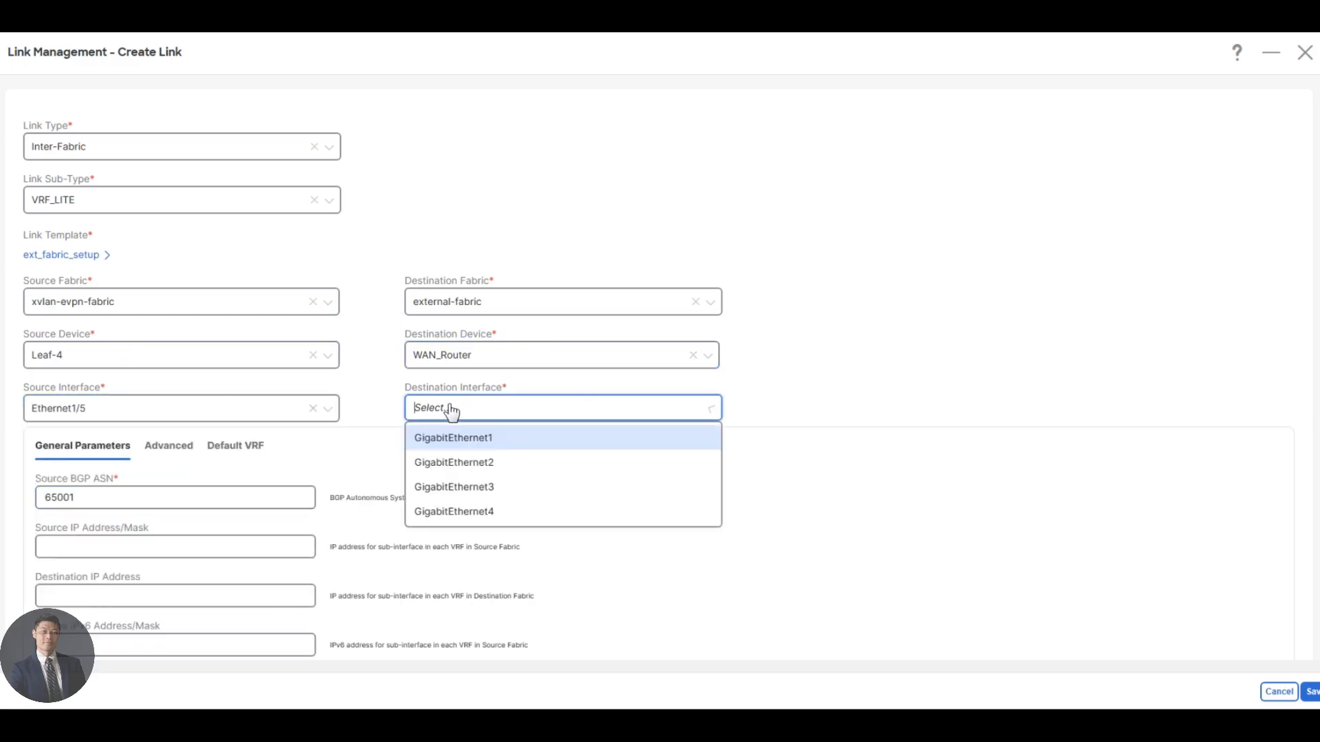
click(480, 440)
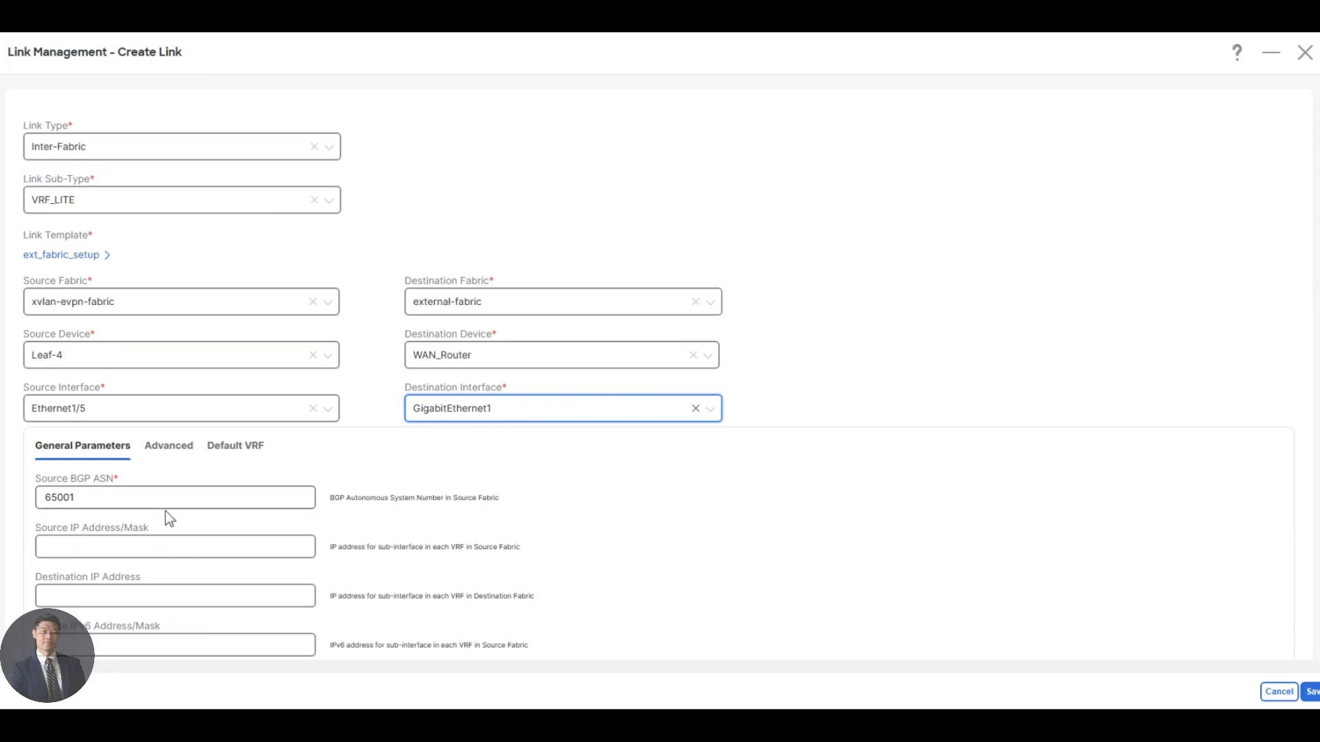
Set the link's source IP address and mask to 172.16.1.0/31 and its destination IP address to 172.16.1.1.
scroll(181, 503, down, 1)
click(124, 458)
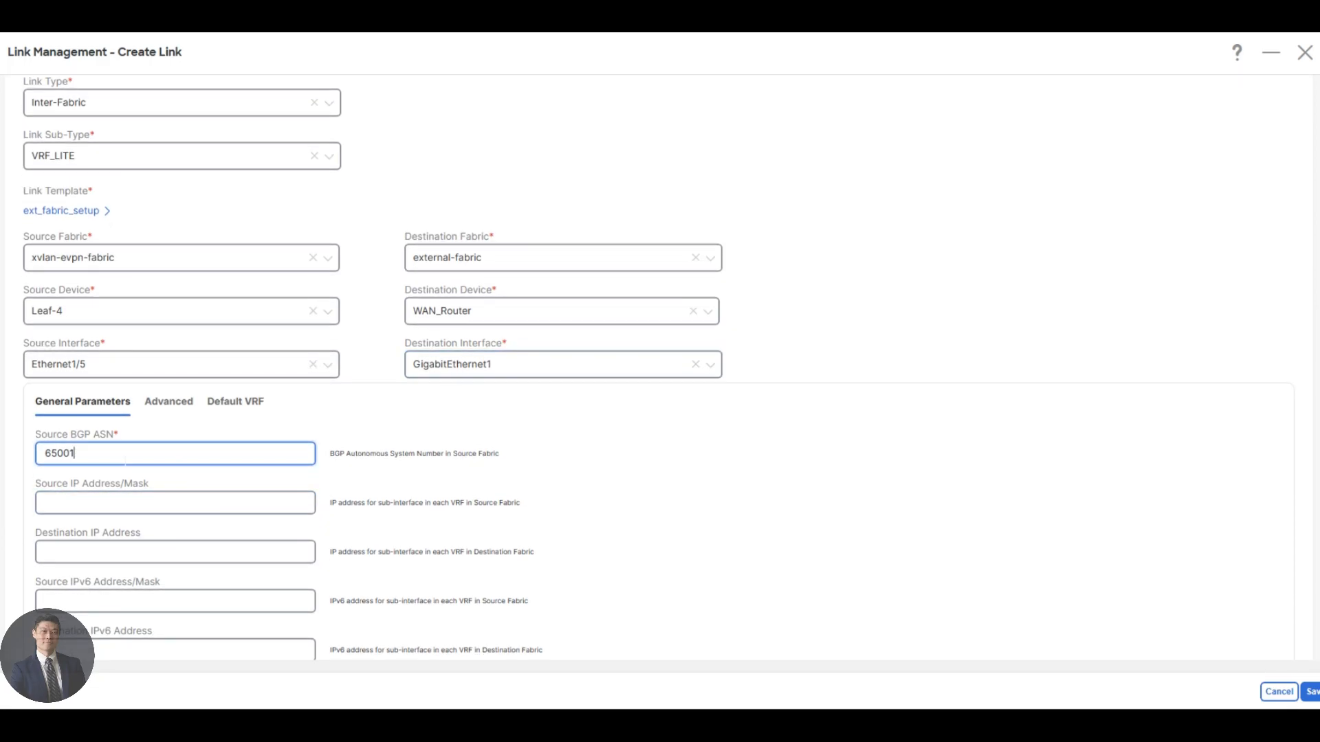
key(Tab)
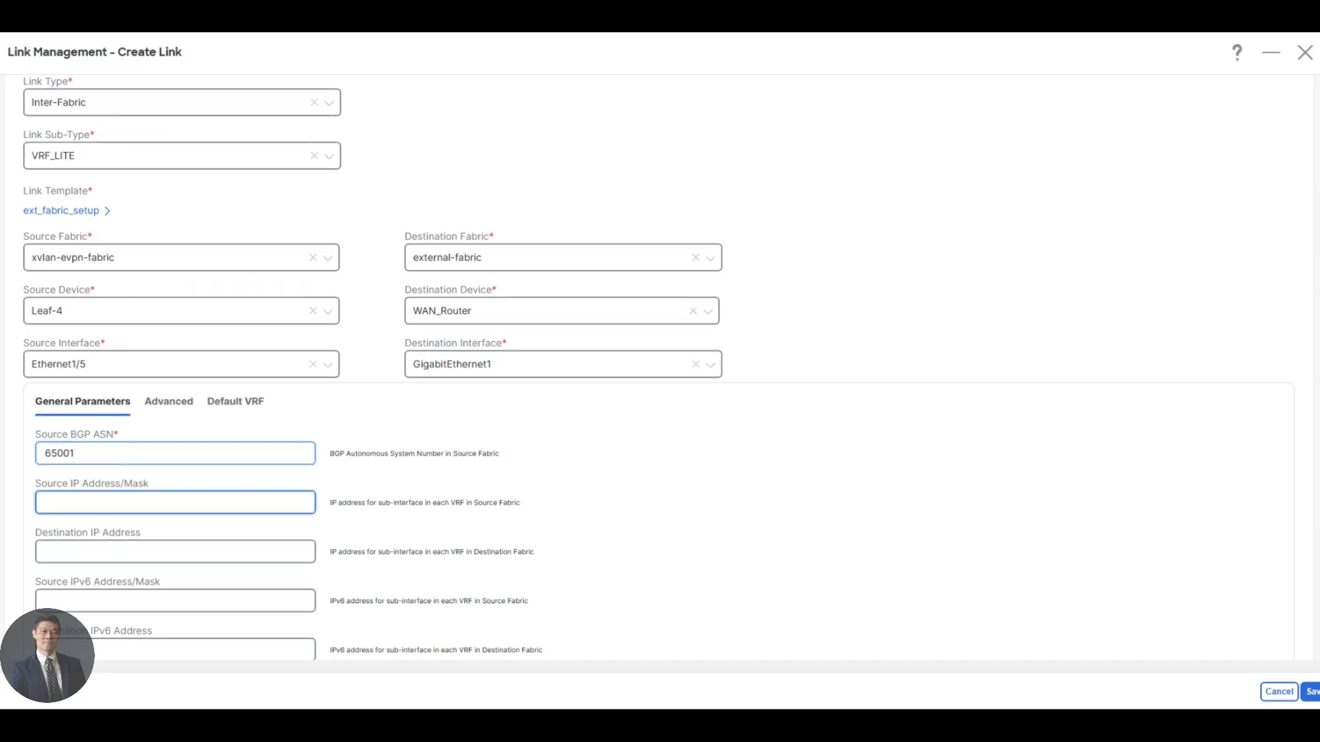
text(172.16.)
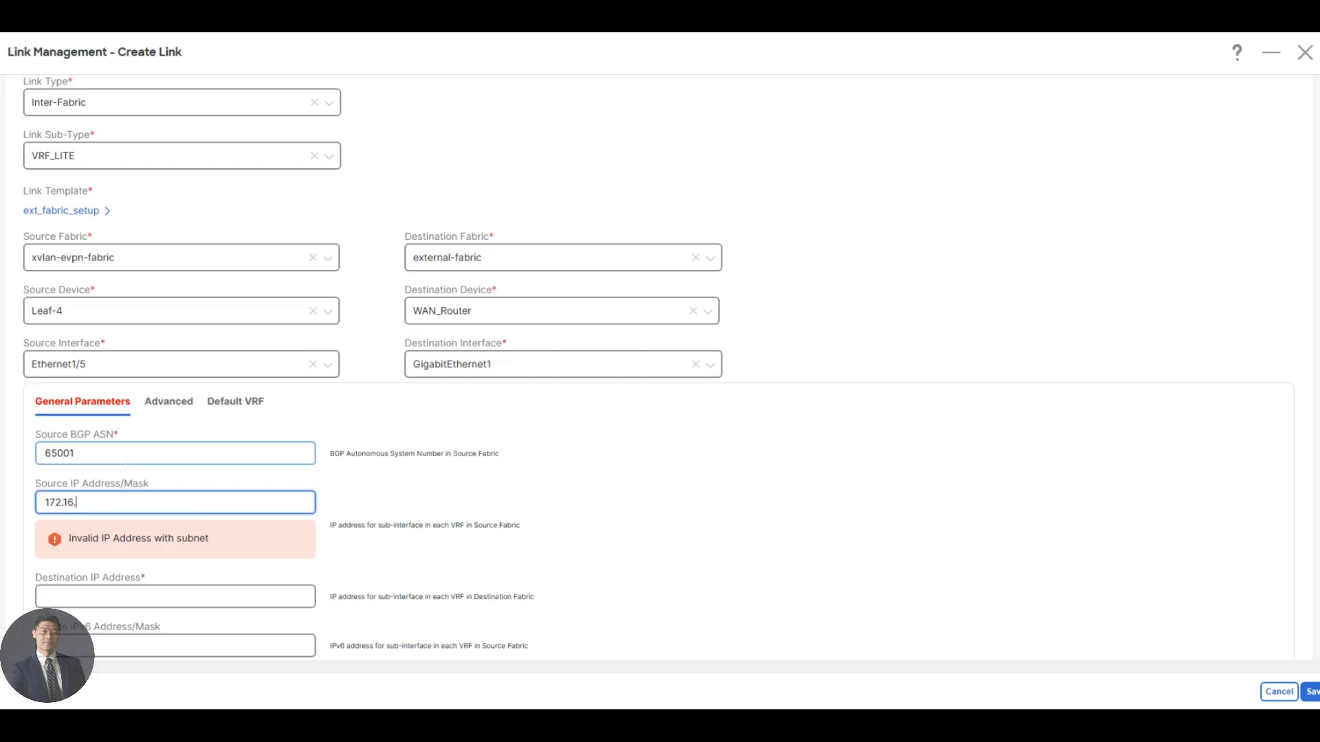
text(1.0/31)
key(Tab)
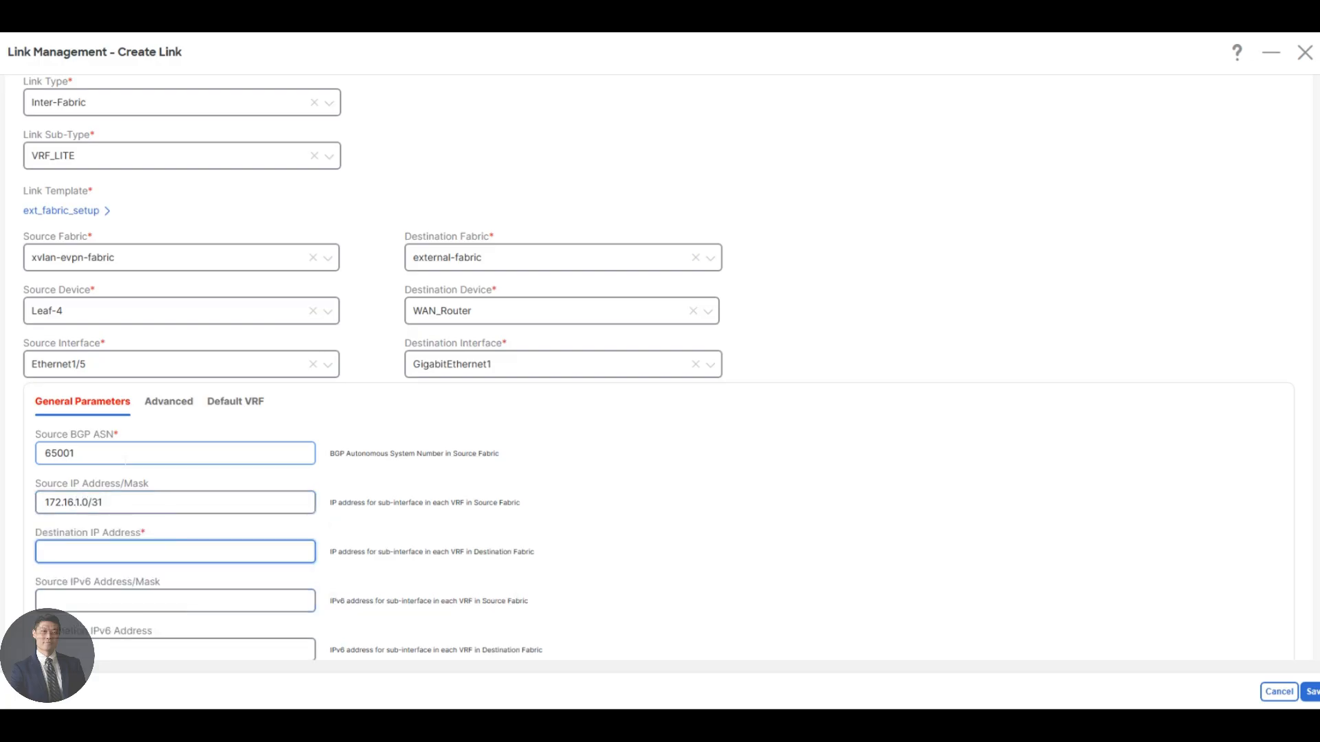
text(172.16.1.1)
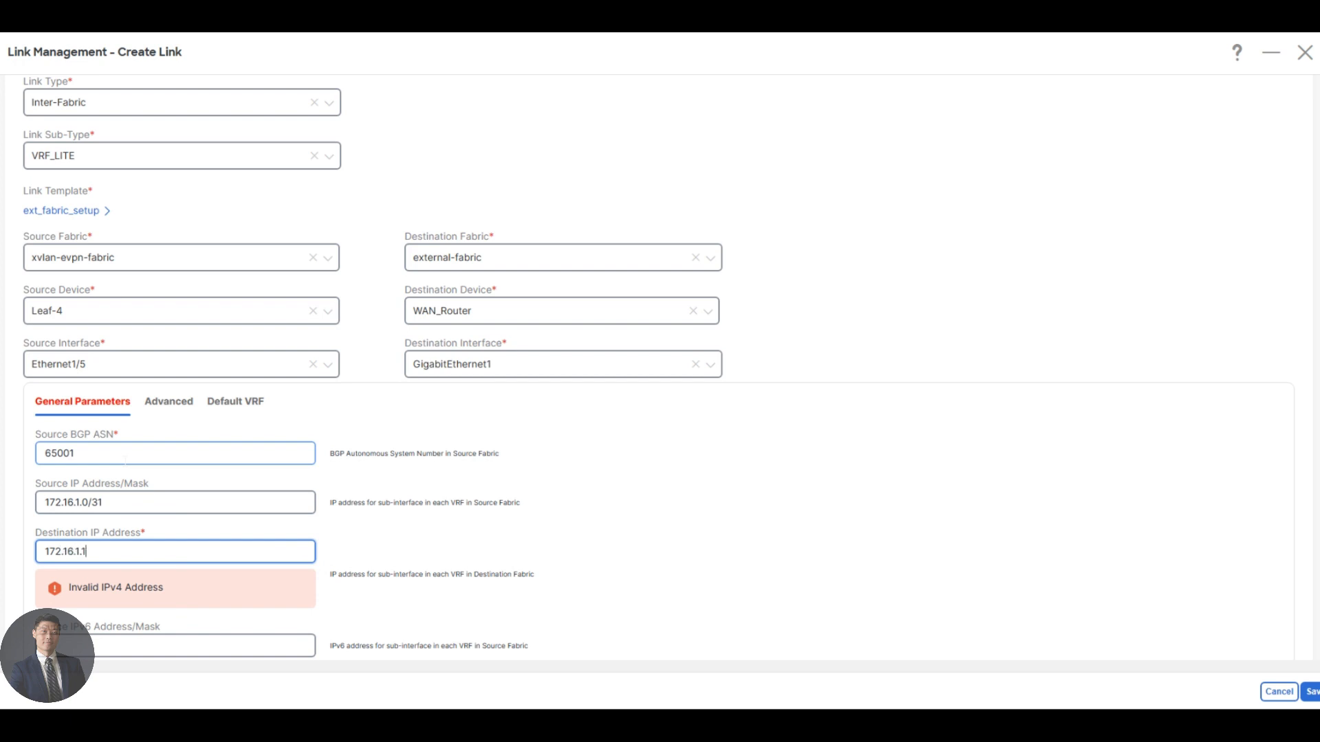
Set the link MTU to 1500 and save the new inter-fabric link.
scroll(254, 511, down, 3)
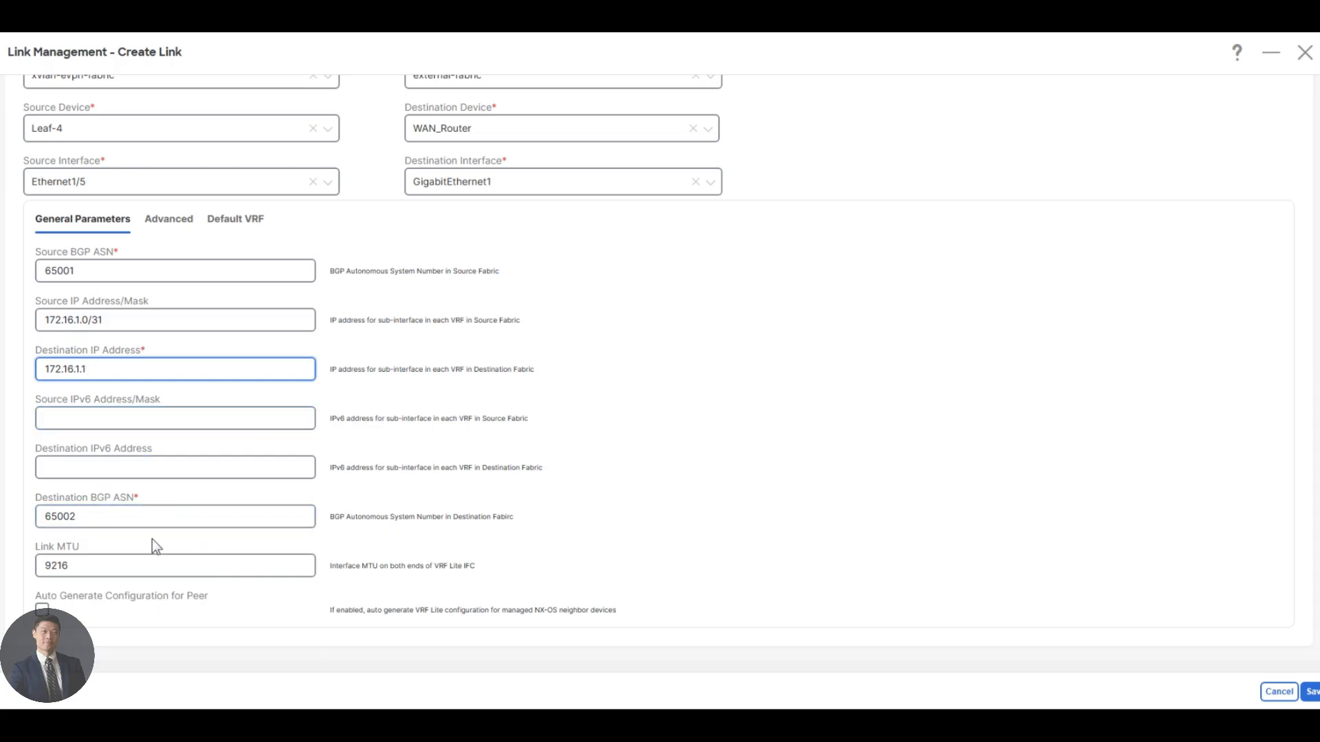
drag(90, 565, 14, 560)
text(15)
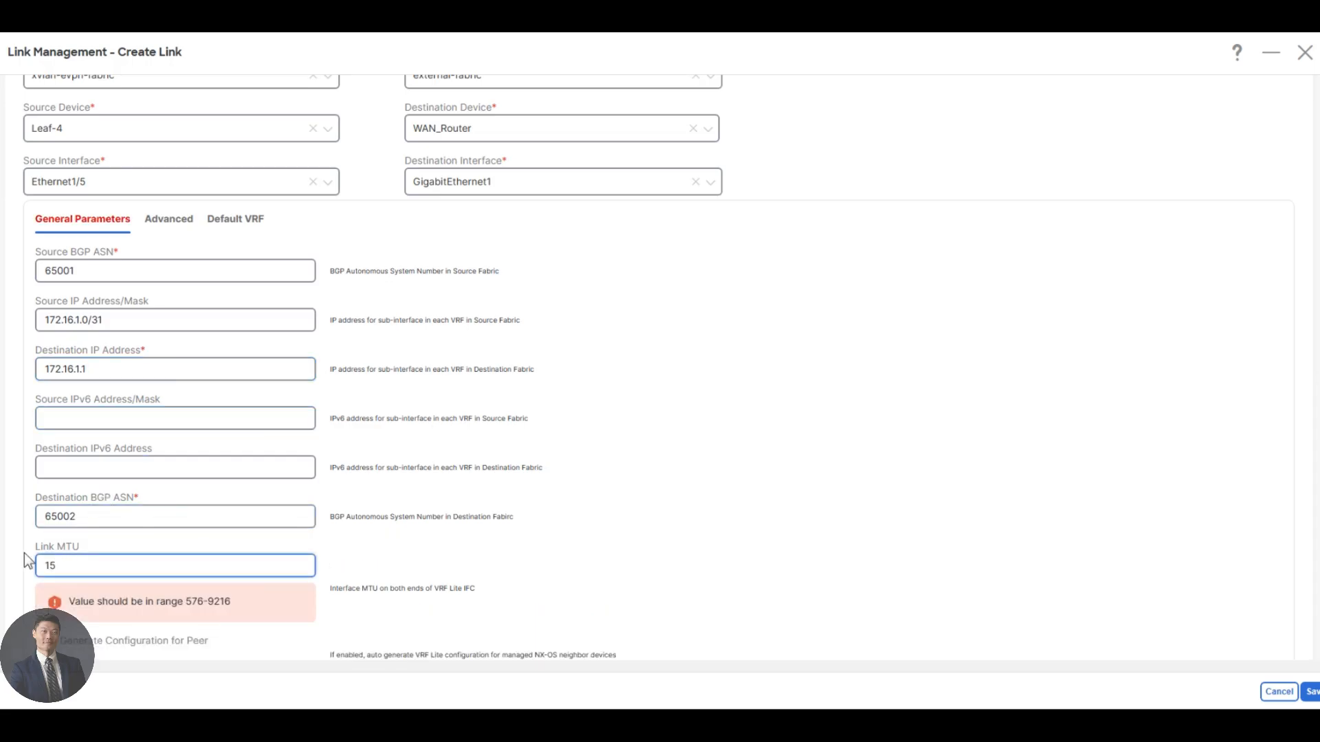
text(00)
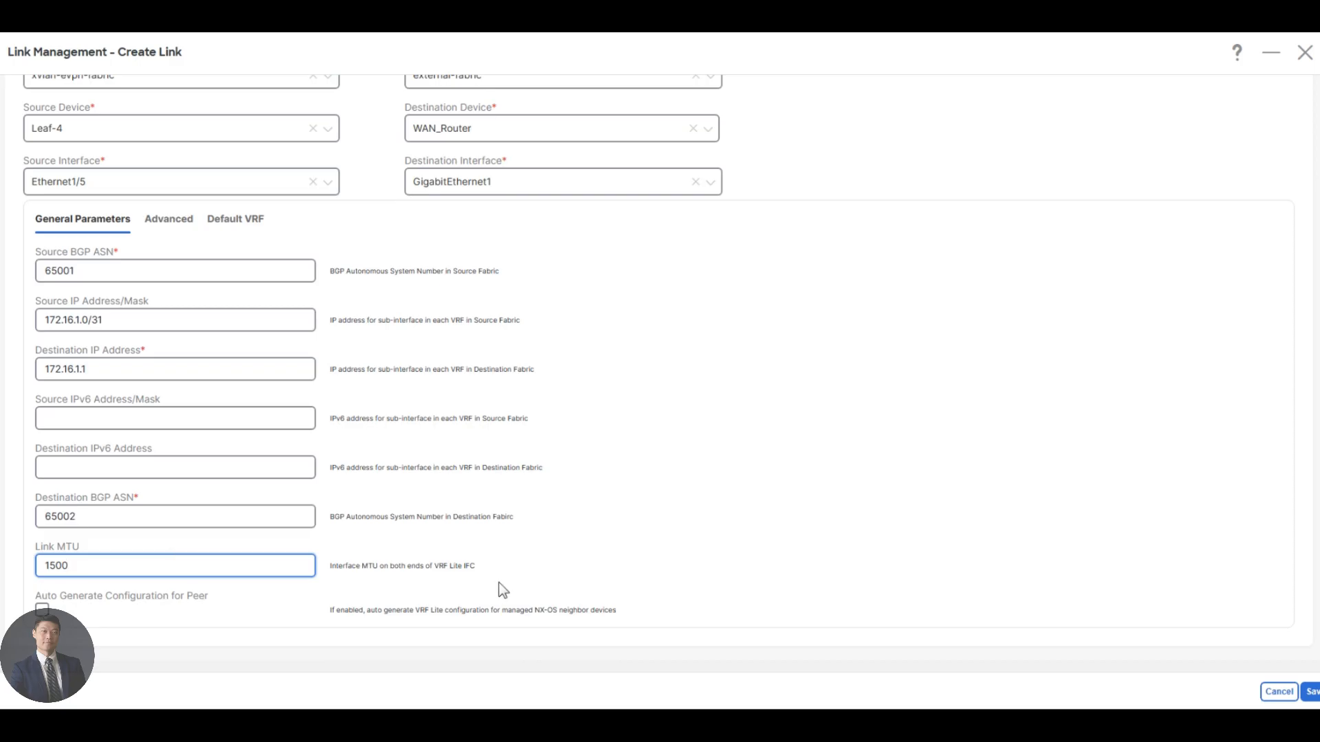
click(1311, 693)
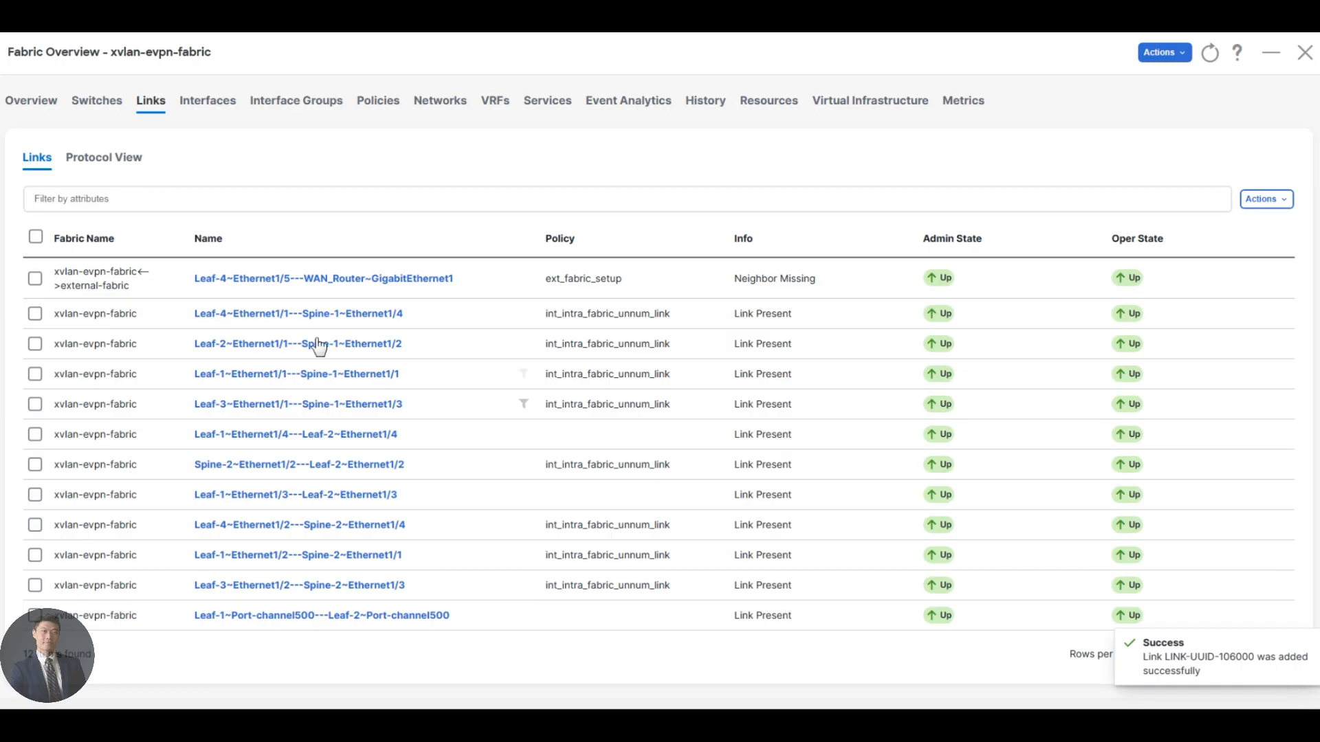
Open the full overview of the Tenant-1 VRF and show its switch attachments.
mouse_move(172, 288)
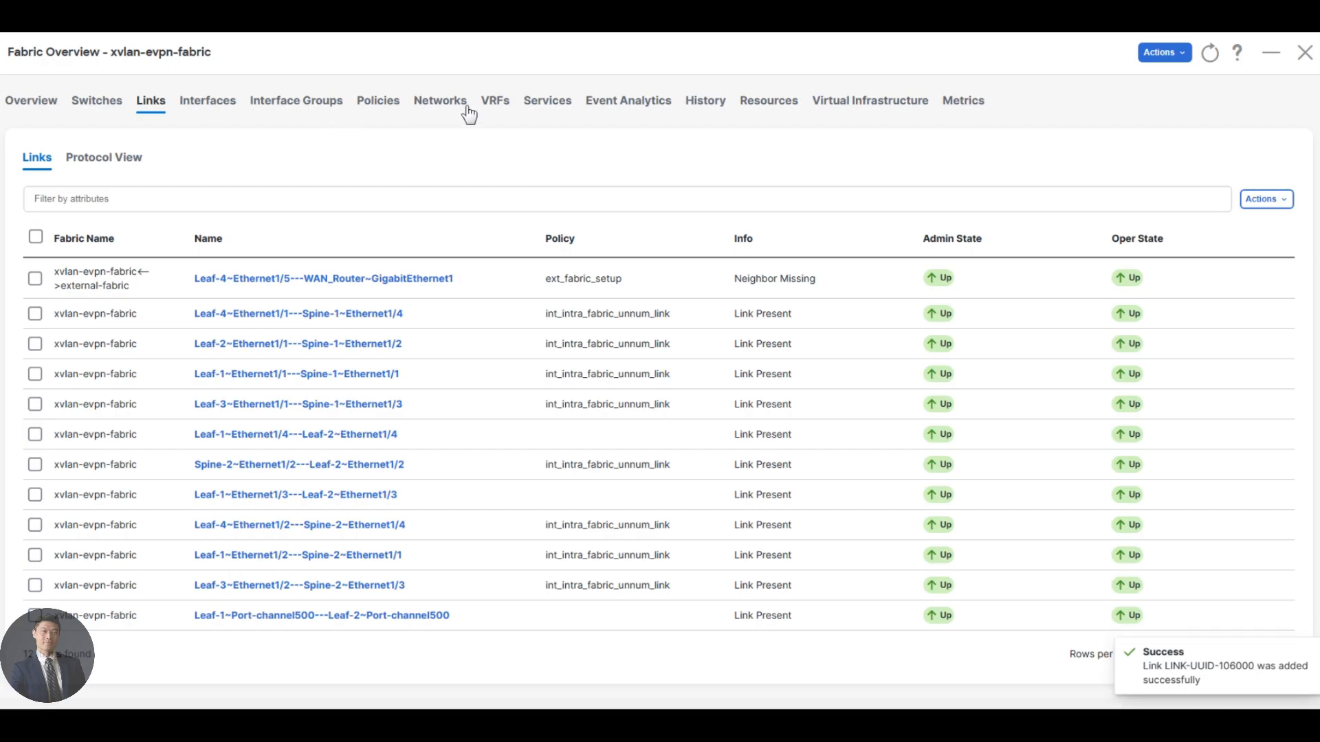
click(498, 110)
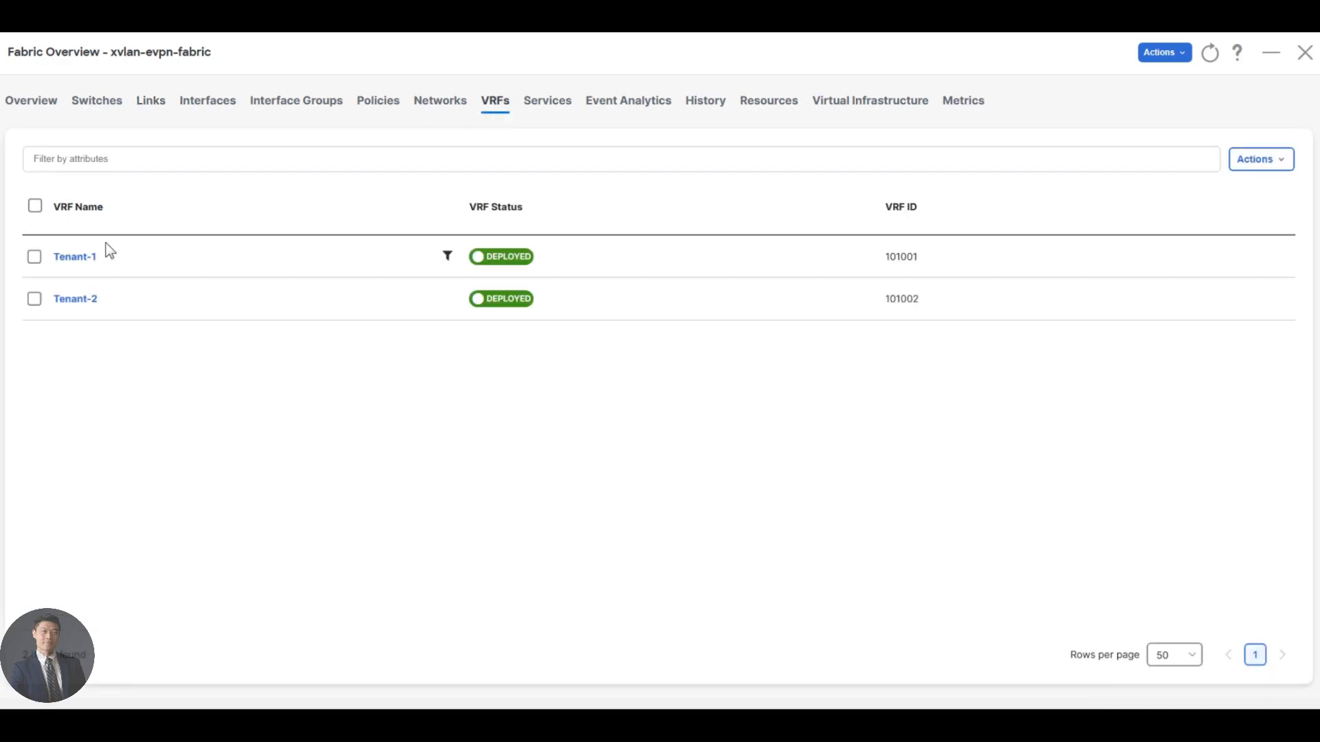
triple_click(62, 262)
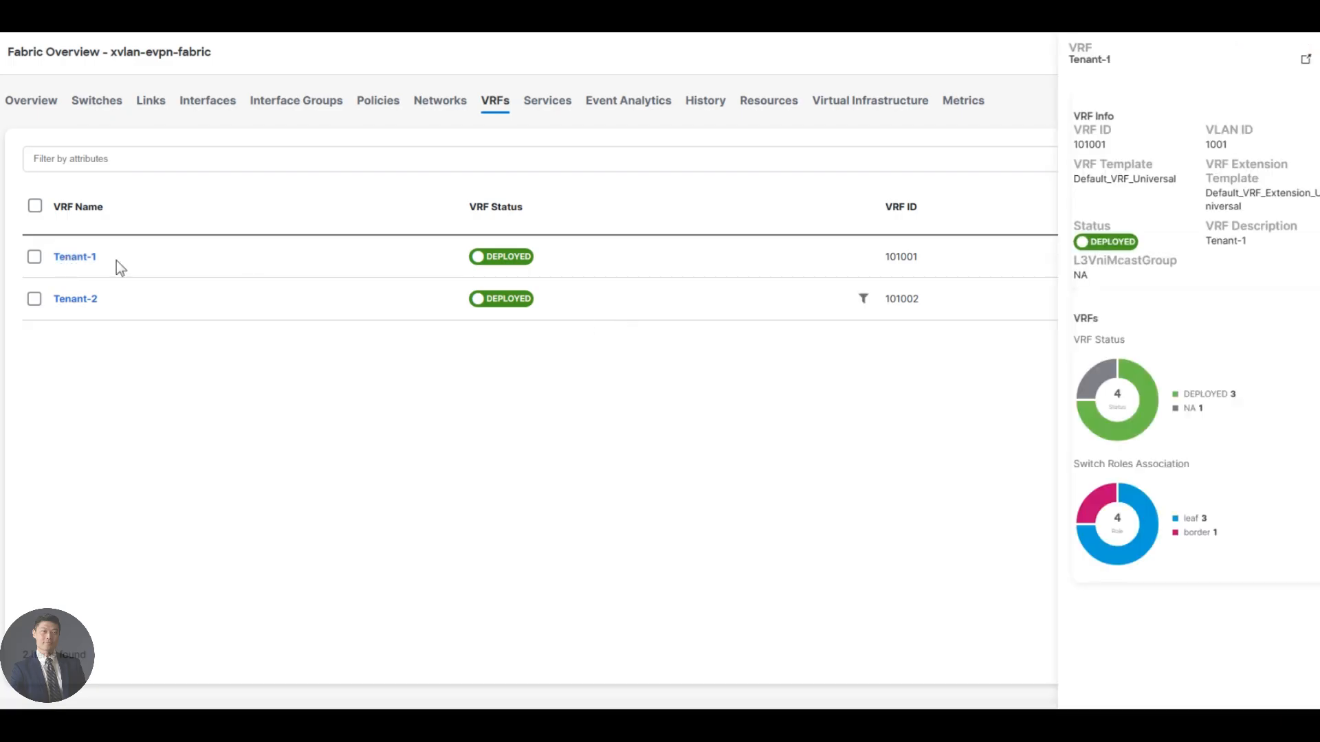
click(67, 262)
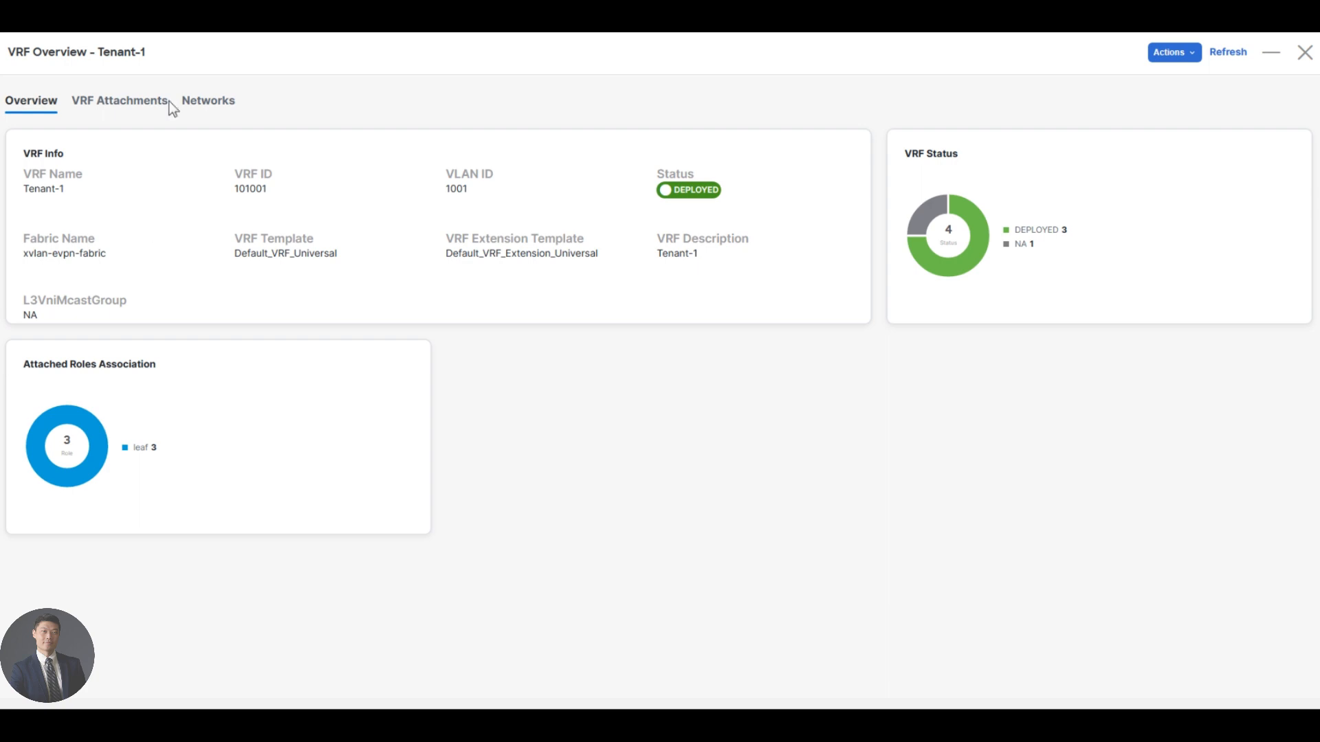
click(131, 110)
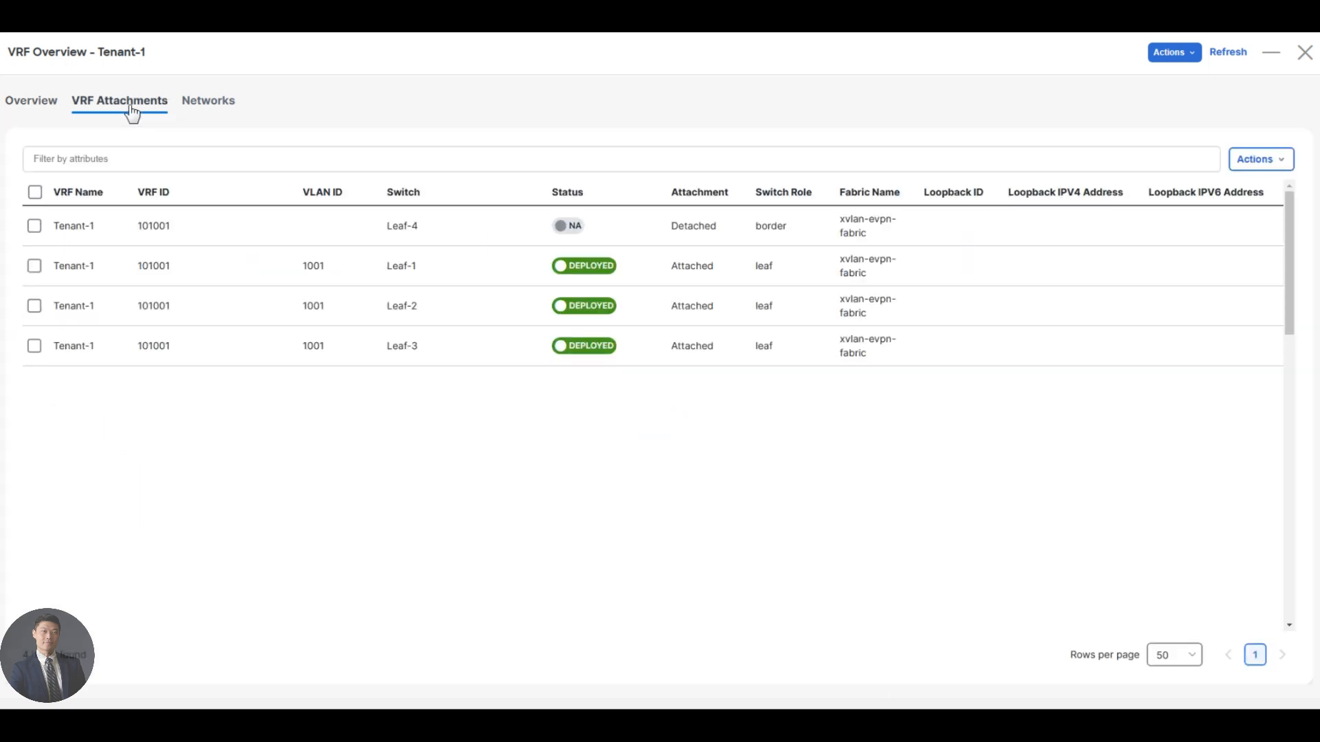
Open the Leaf-4 attachment of the Tenant-1 VRF for editing and switch it to Attach.
click(1264, 159)
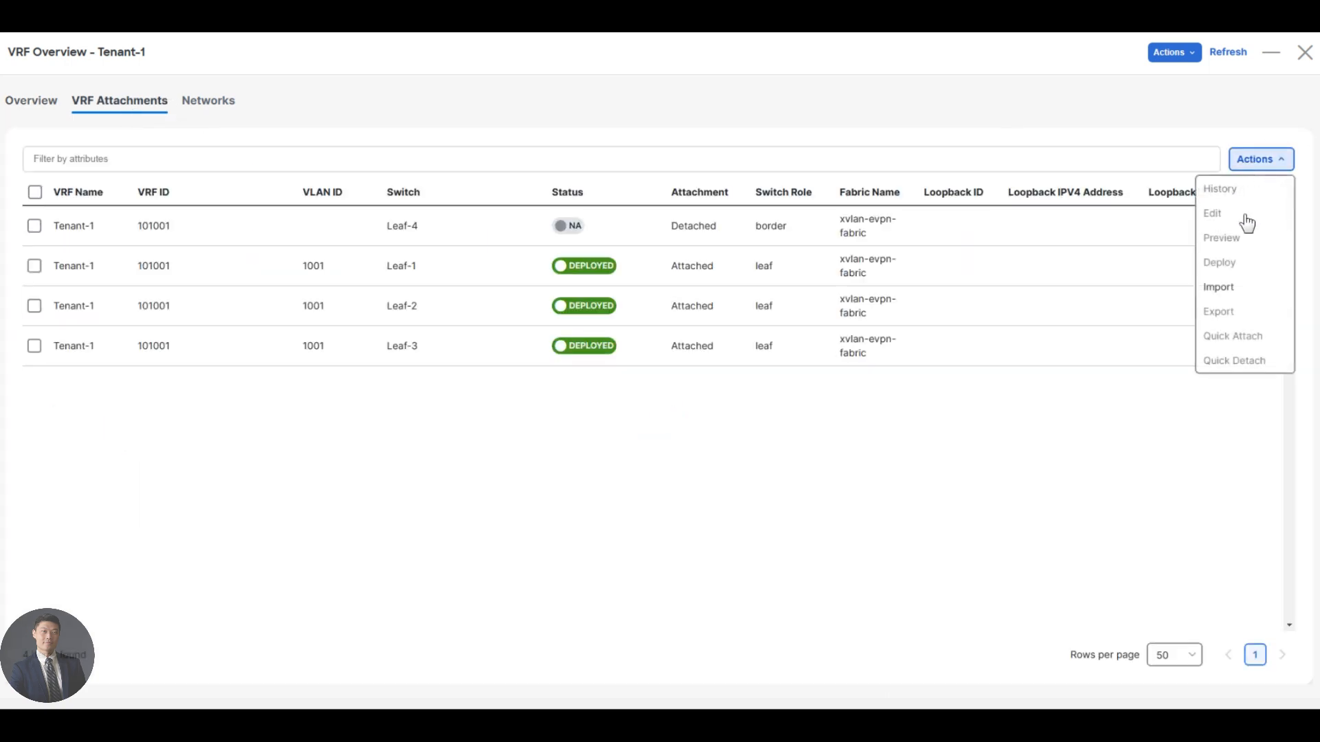
click(183, 481)
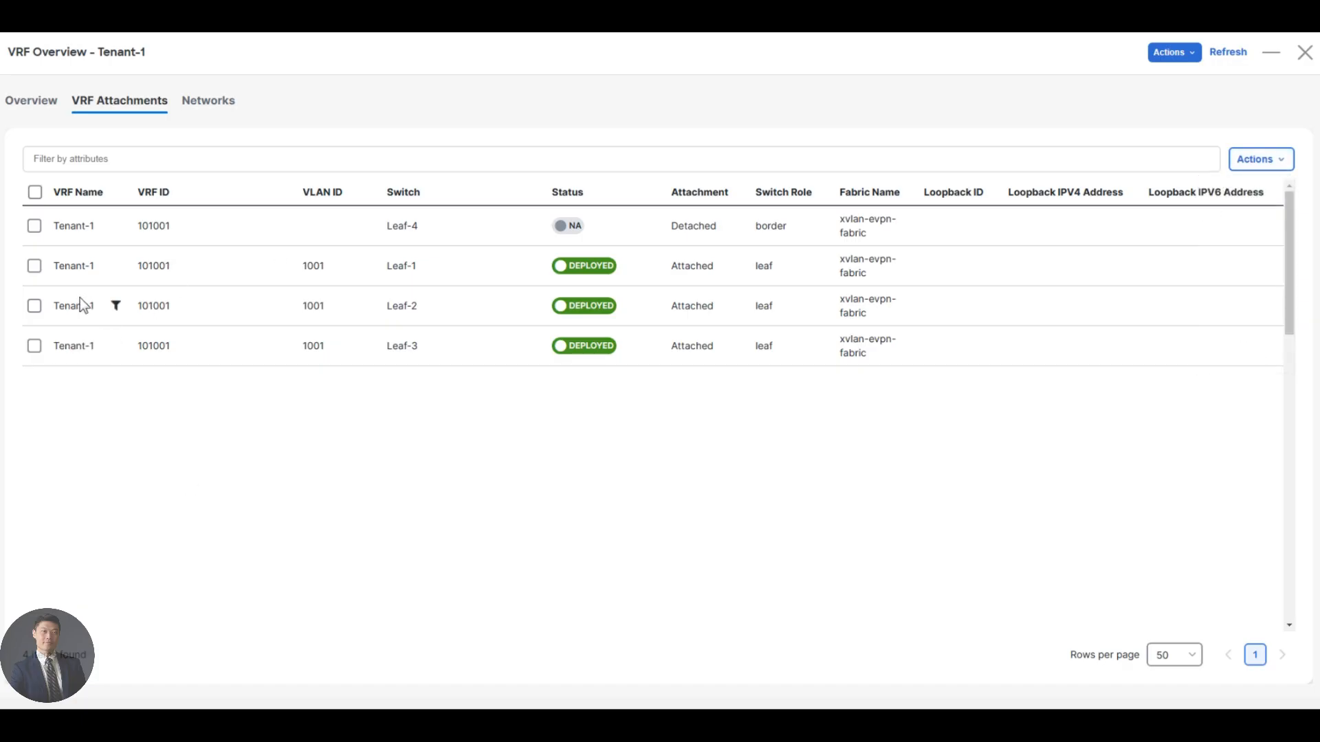
click(35, 228)
click(1275, 158)
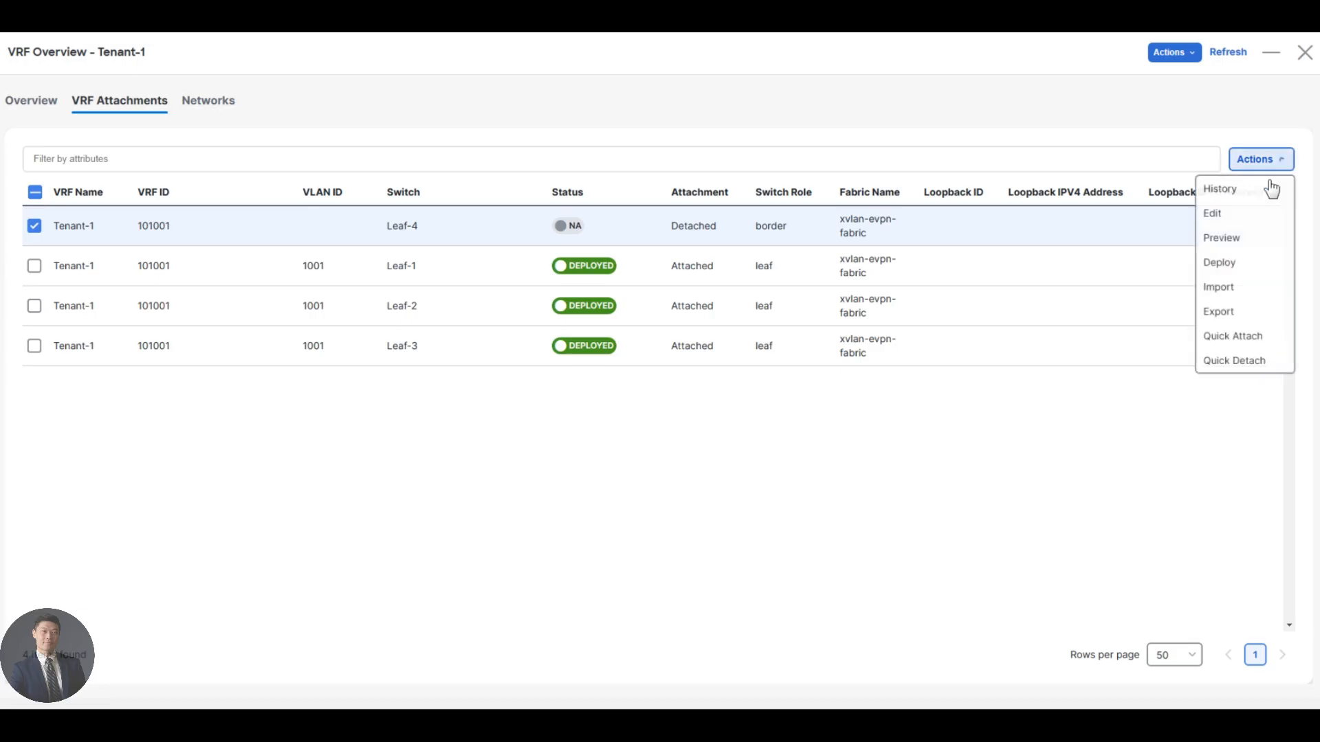
click(1222, 226)
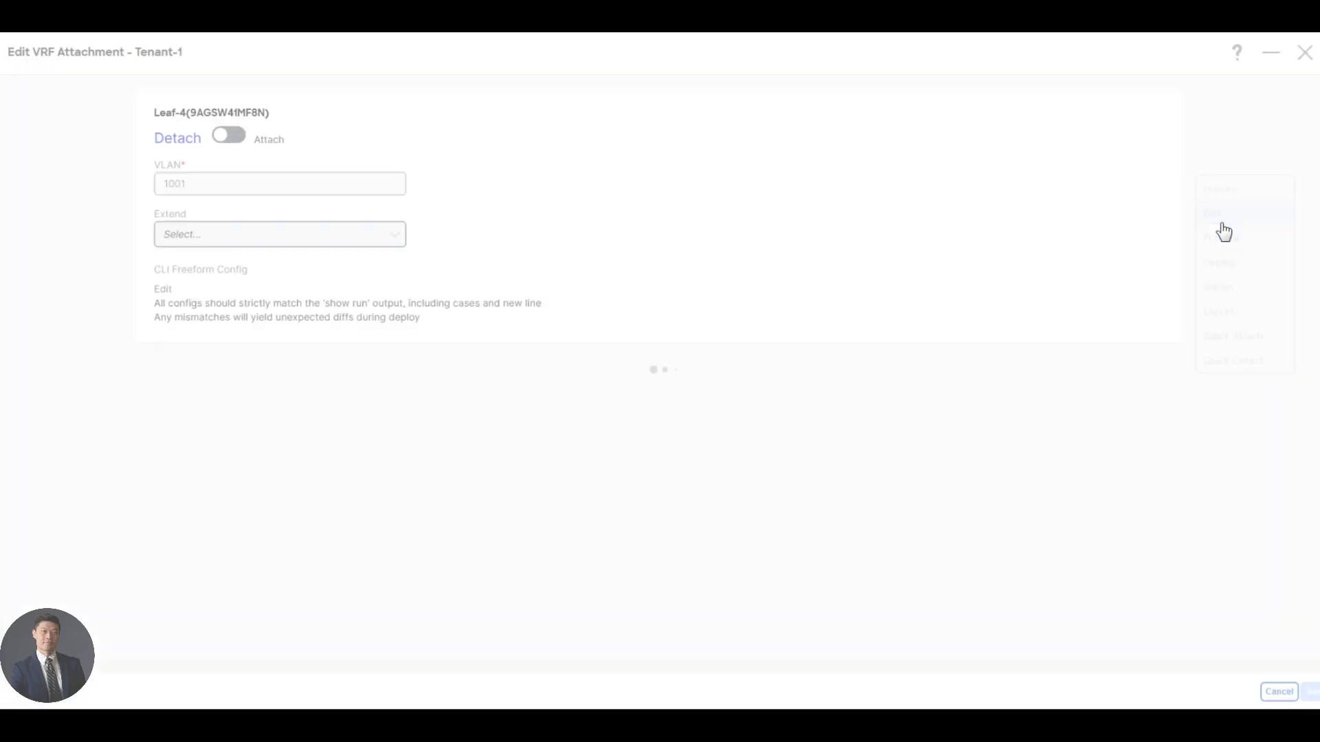
click(222, 137)
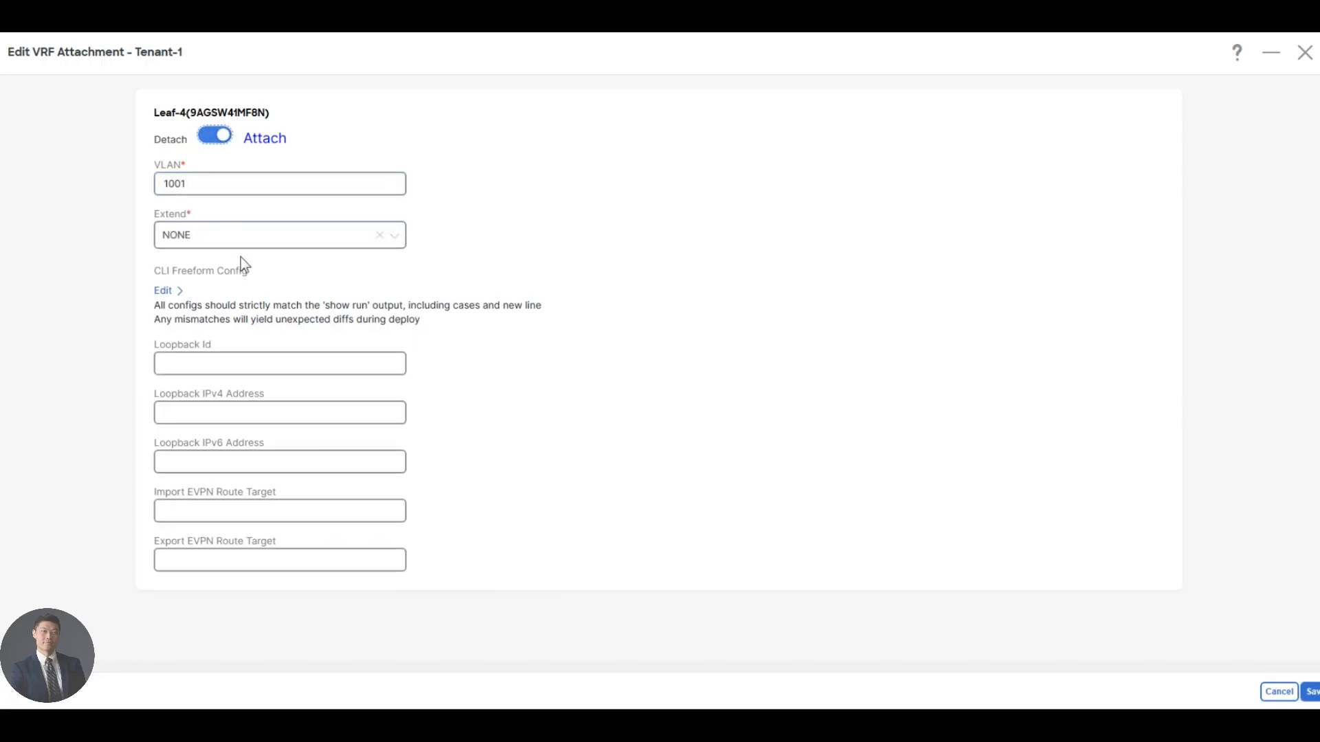
Set the attachment's Extend option to VRF_LITE, open the WAN_Router extension for editing and switch it to Attach.
click(236, 238)
click(209, 269)
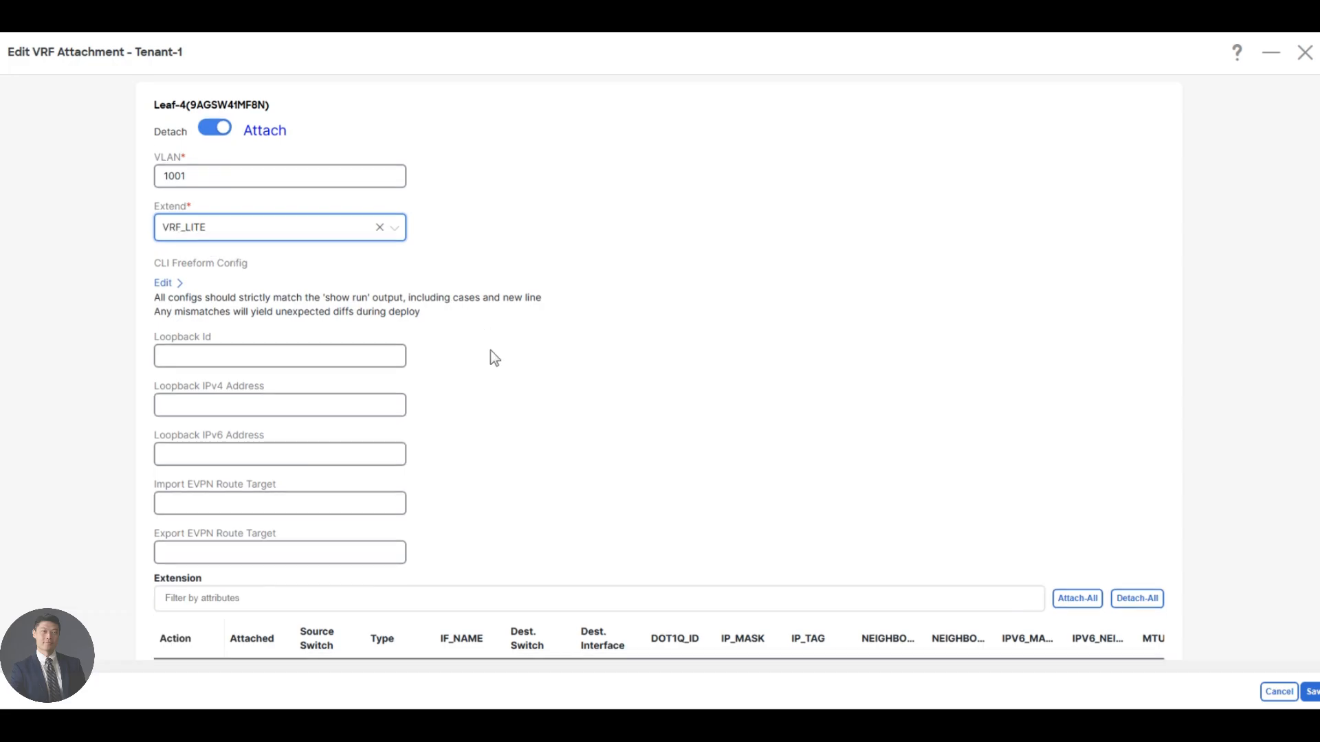
scroll(490, 349, down, 2)
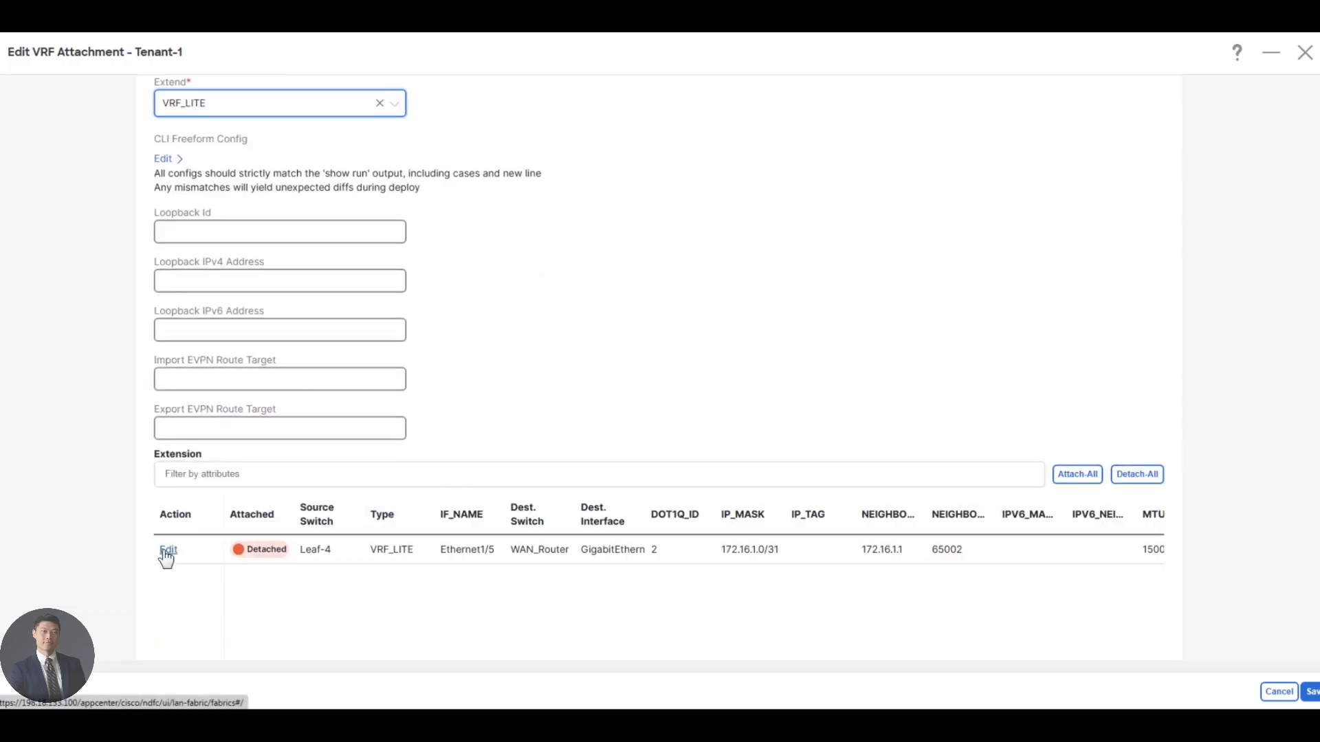
click(168, 550)
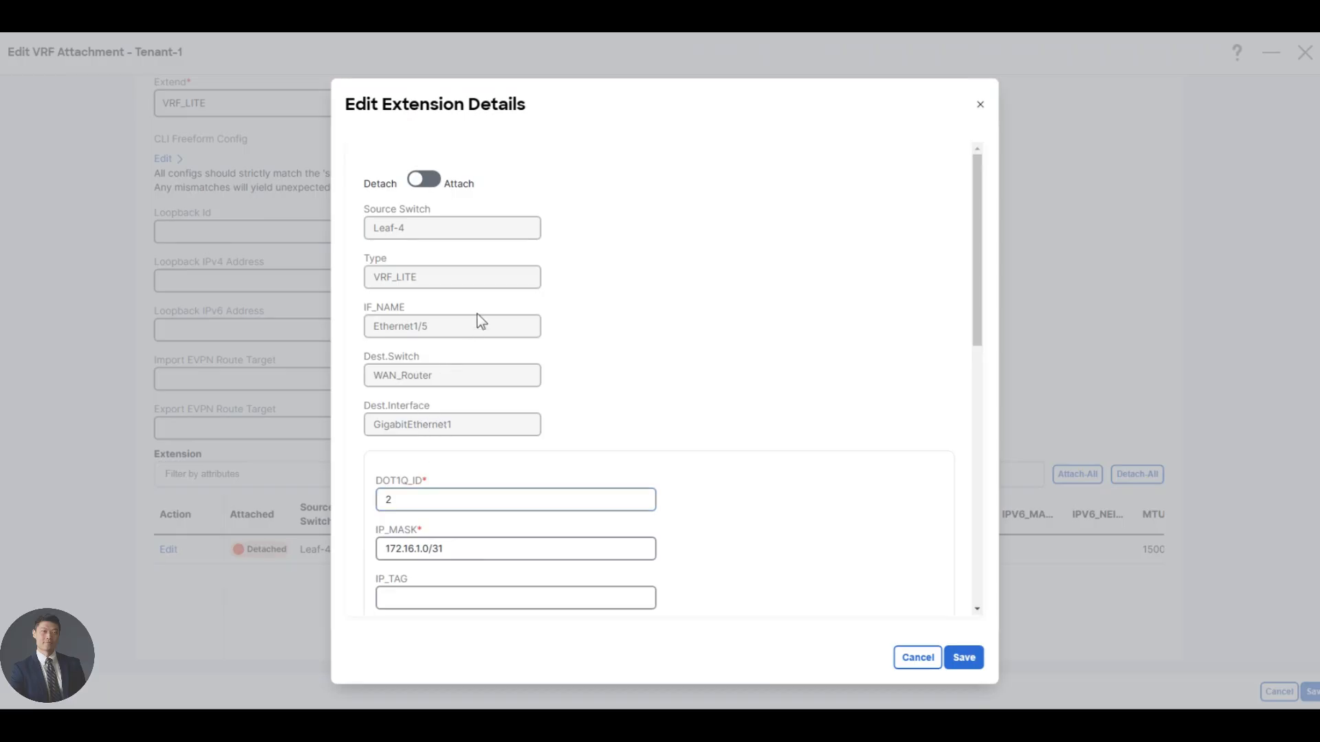
click(424, 179)
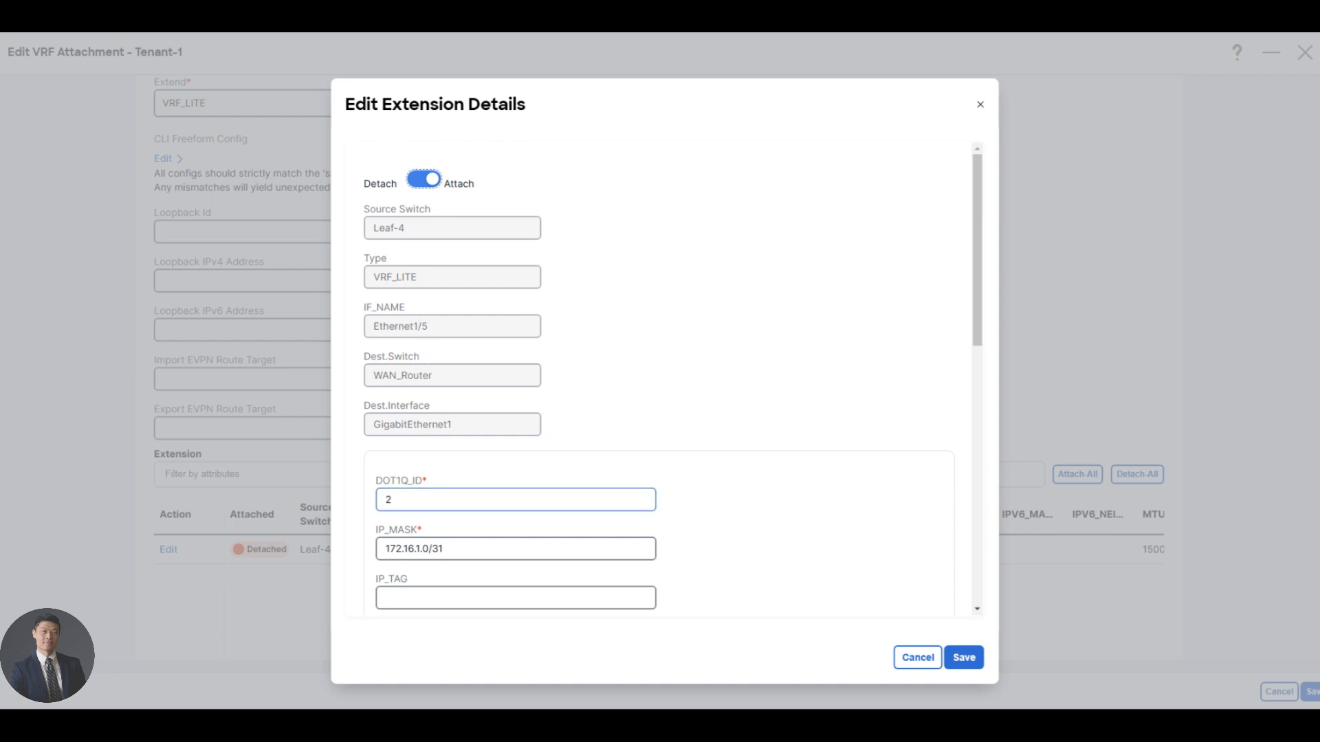
Set the extension's DOT1Q_ID to 10, then save the extension details and the Tenant-1 VRF attachment.
drag(402, 500, 326, 499)
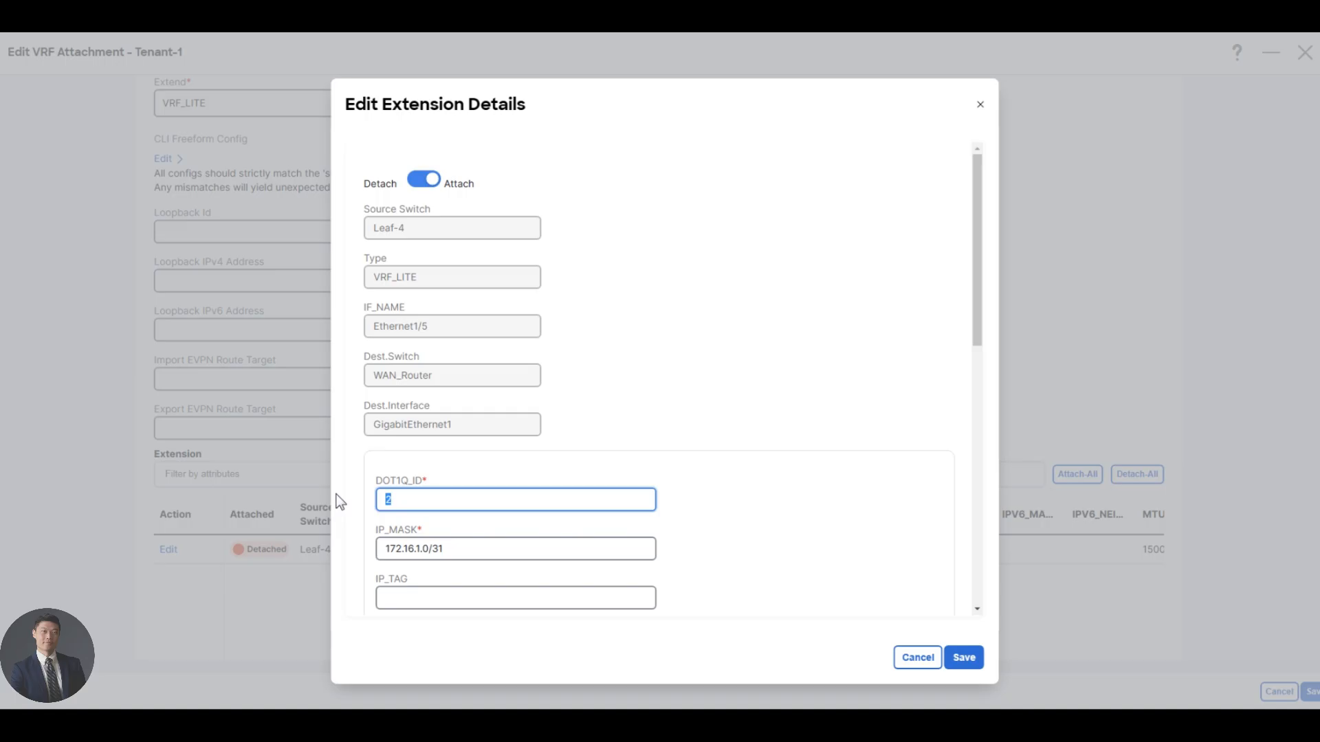
text(10)
key(Tab)
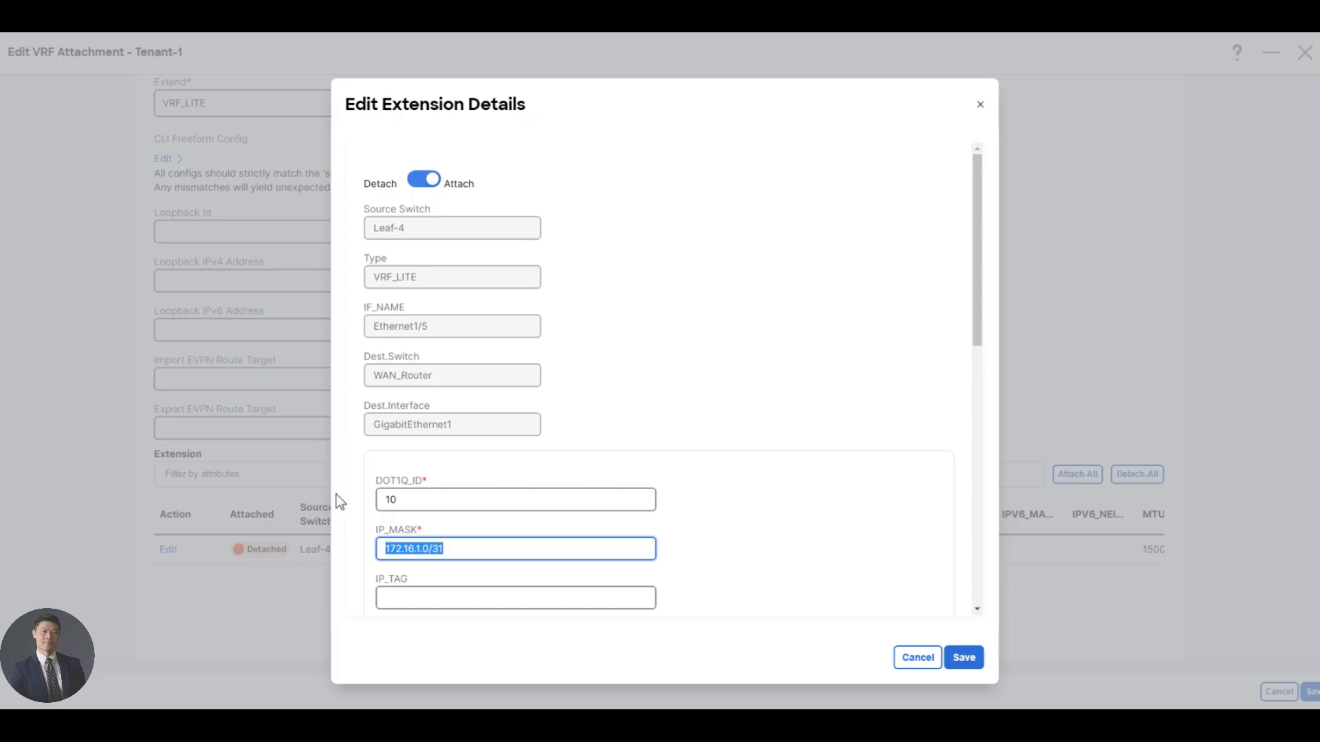
scroll(653, 525, down, 3)
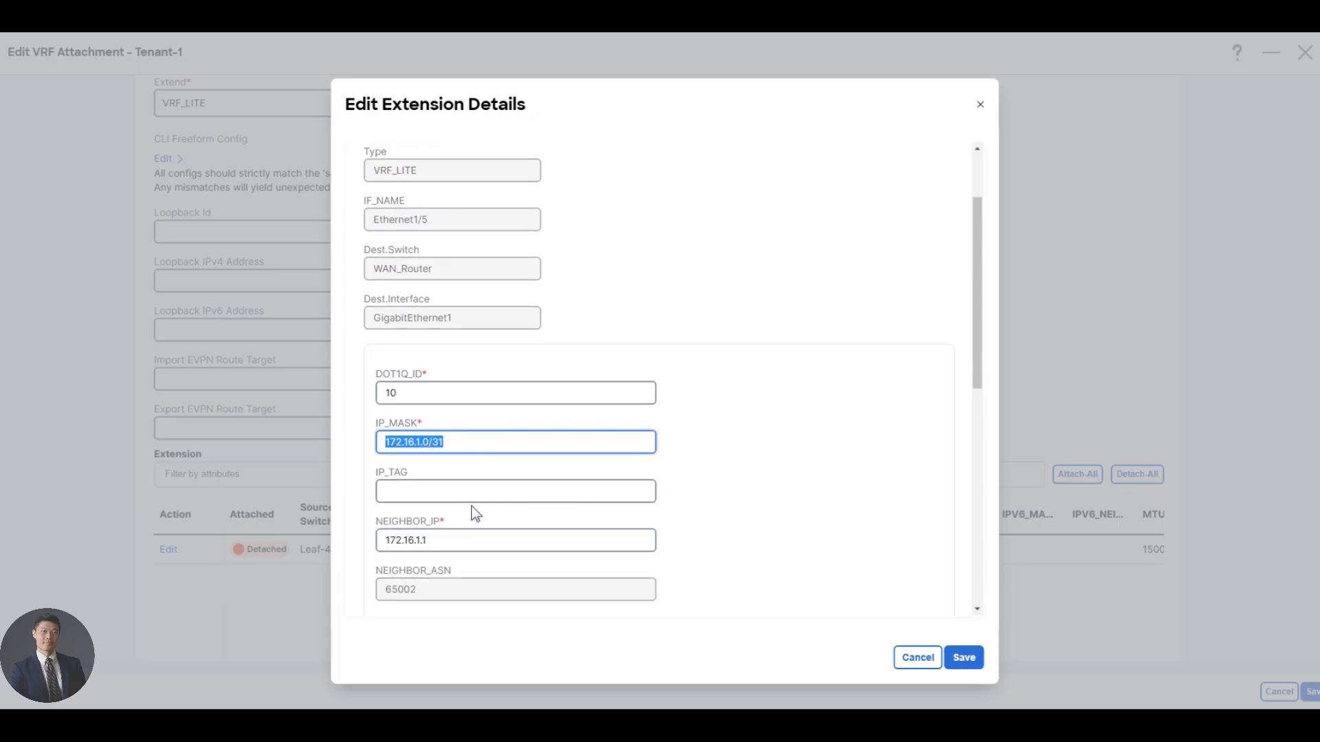
scroll(460, 507, down, 3)
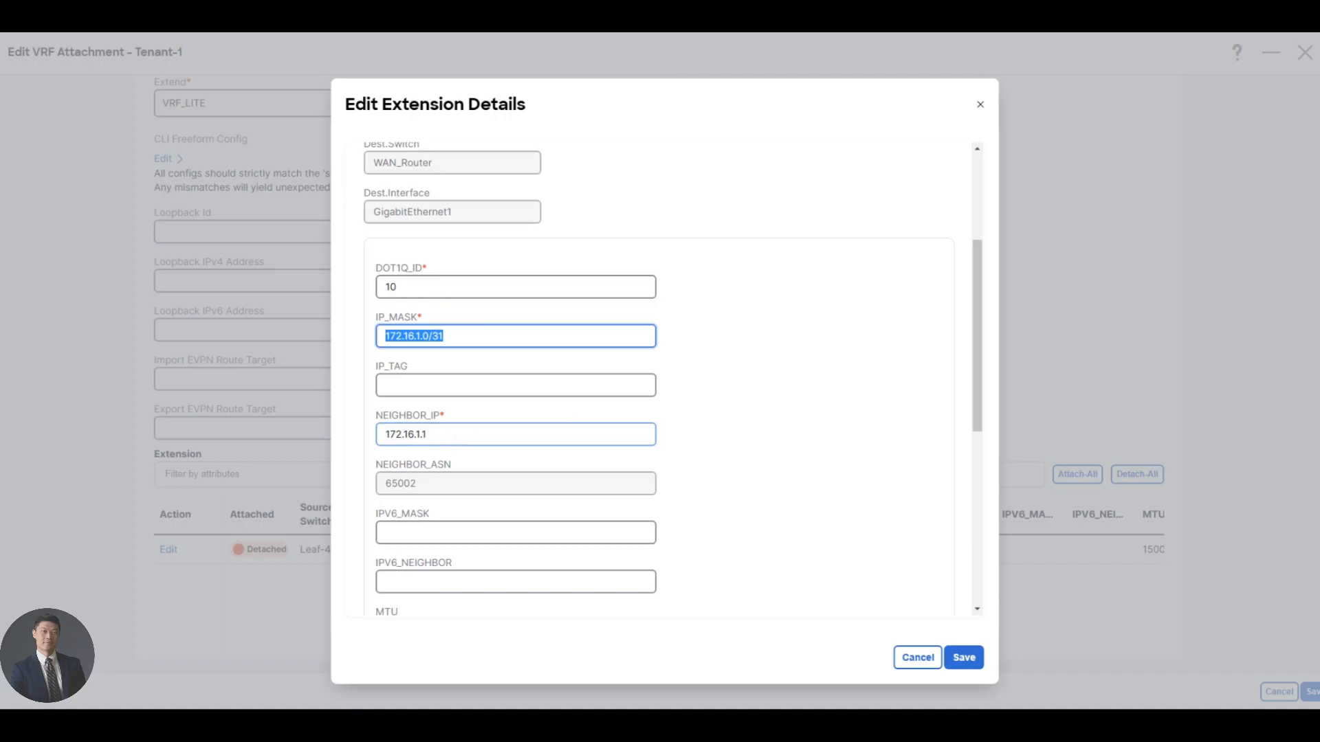
scroll(441, 502, down, 1)
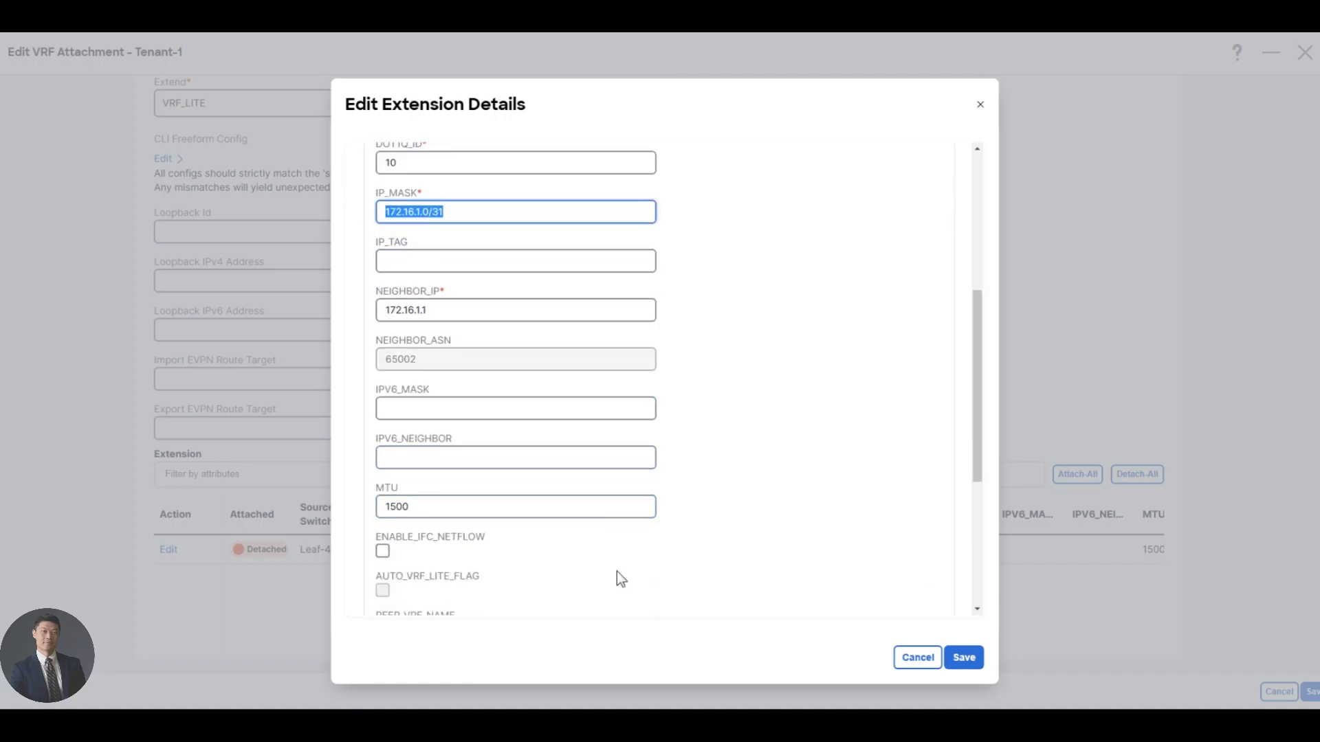
click(965, 658)
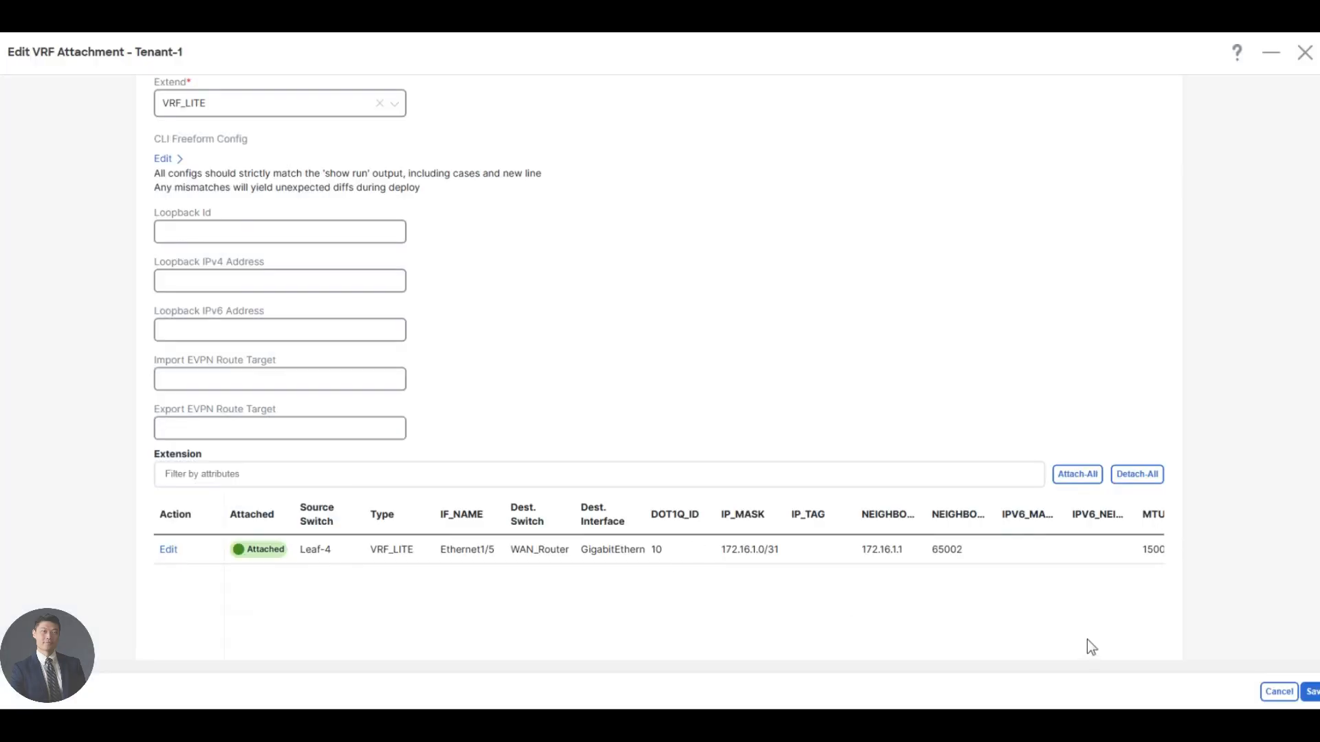
click(1310, 693)
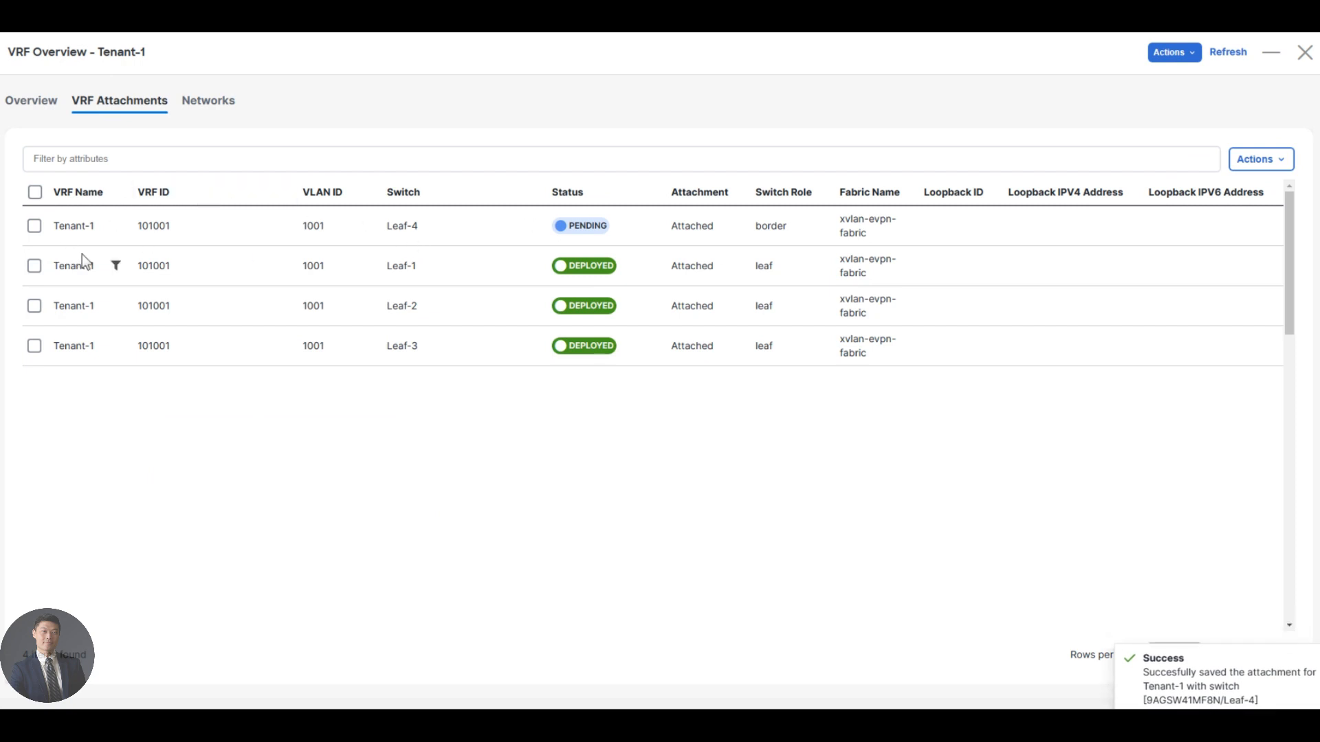
Leave the Tenant-1 overview and show the switch attachments of the Tenant-2 VRF.
click(1306, 57)
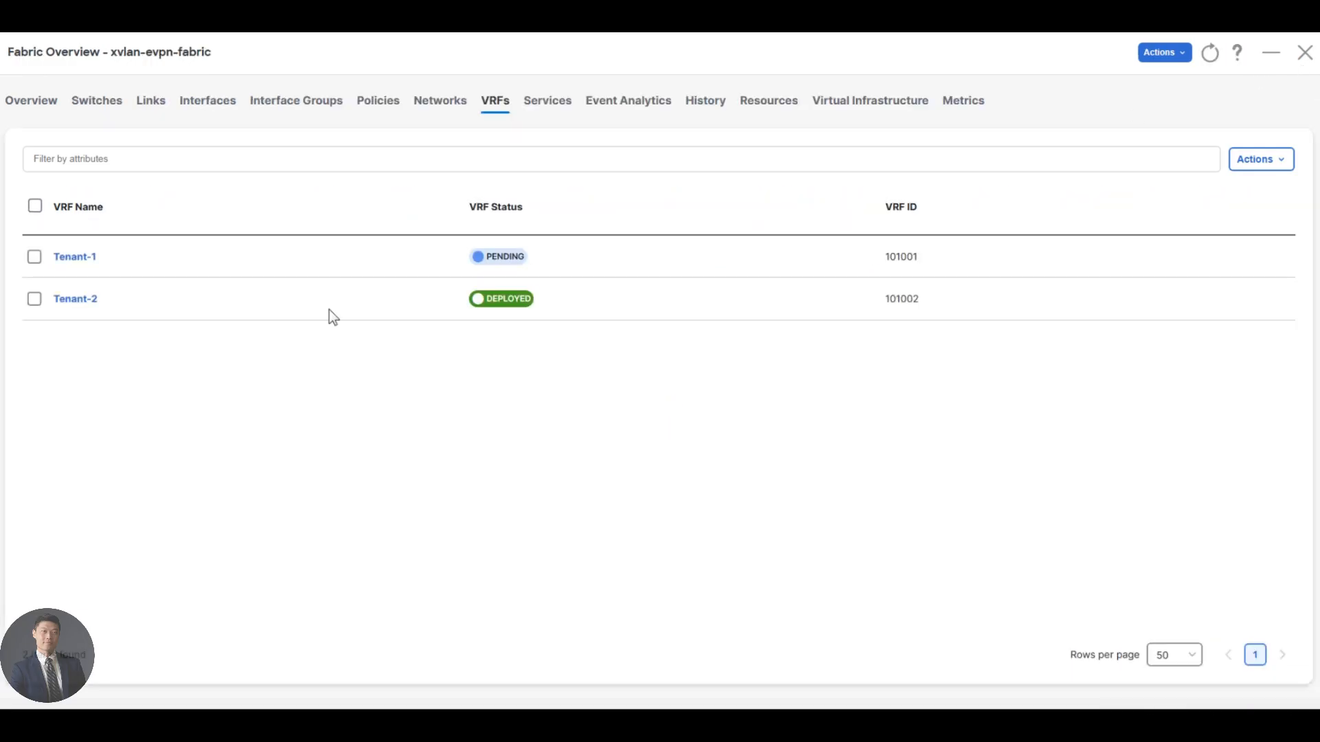
click(80, 304)
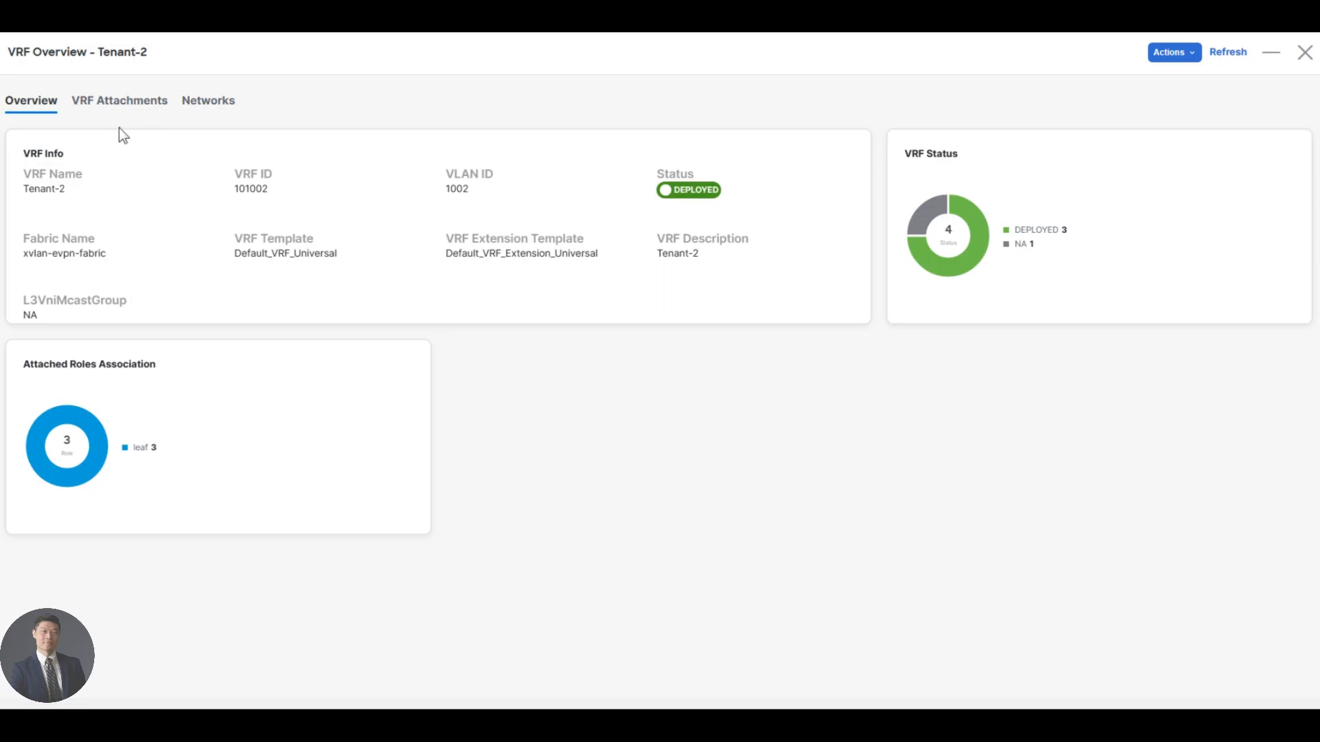
click(113, 107)
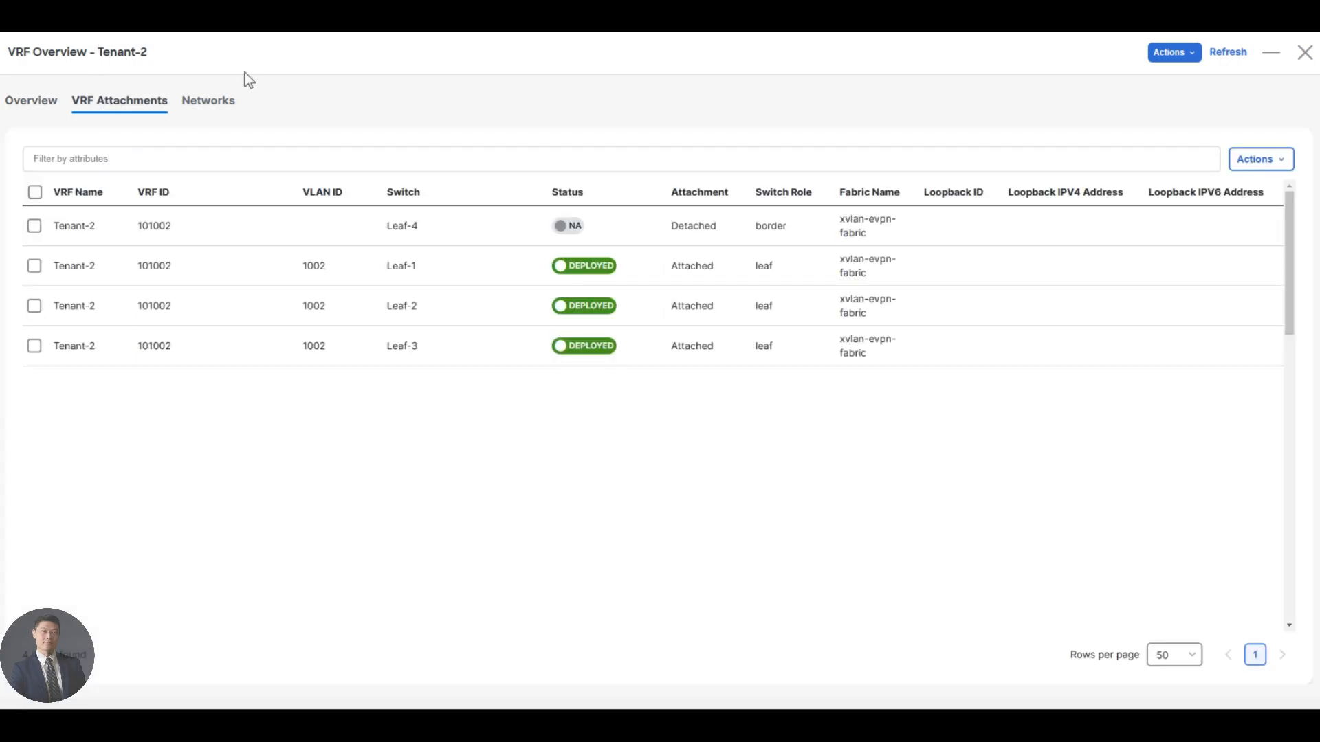
click(1264, 162)
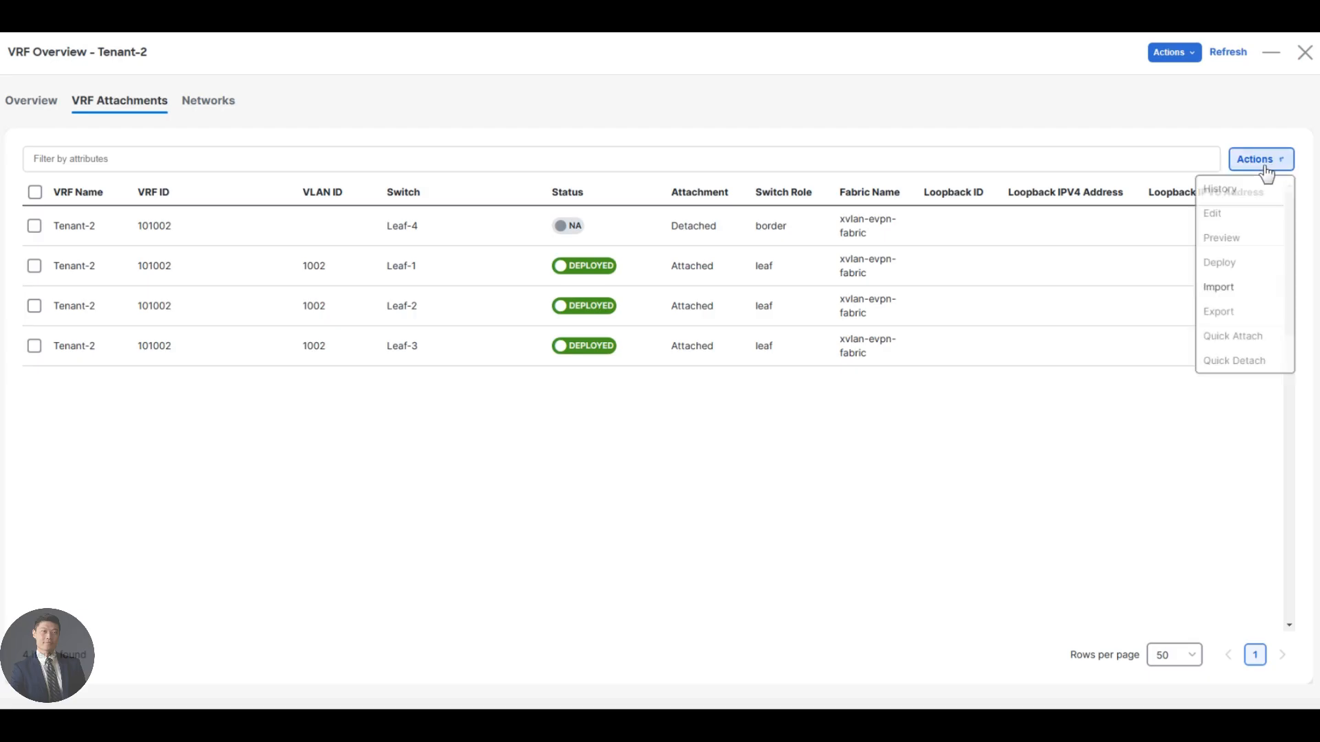
click(223, 518)
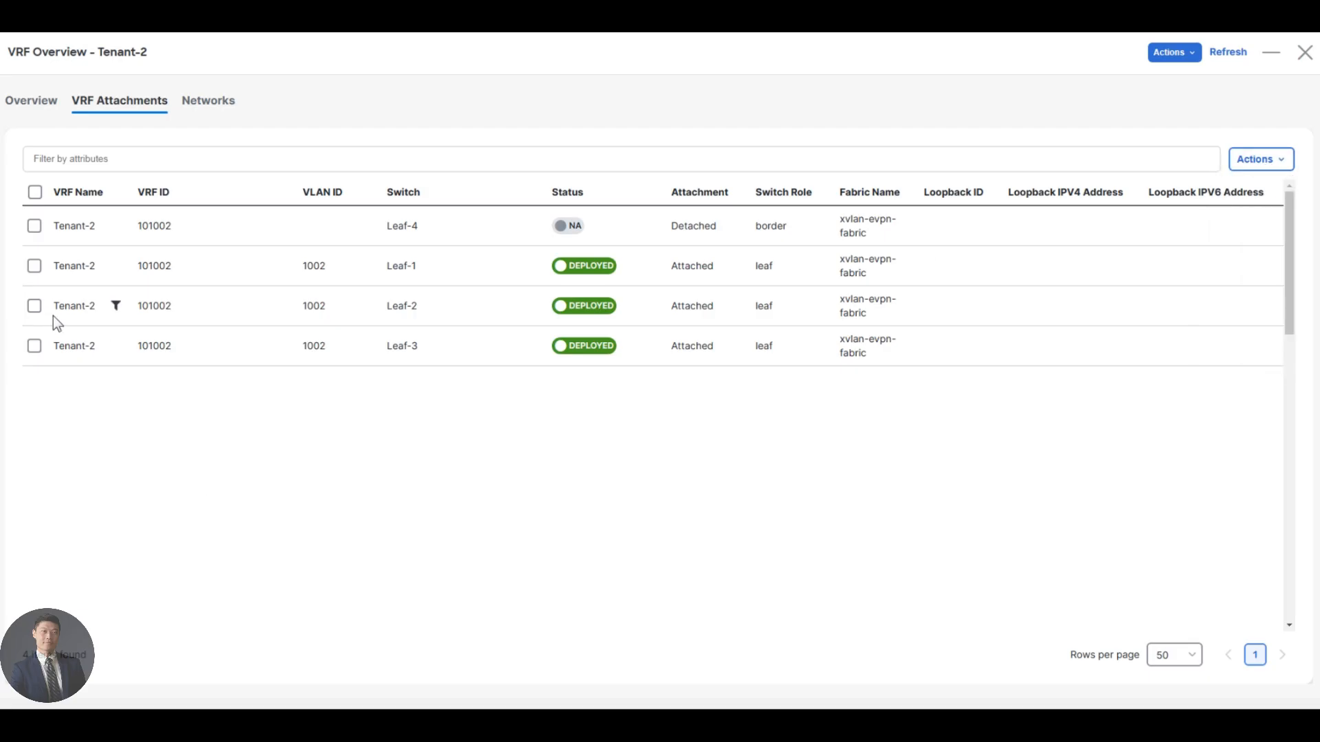
Edit the Leaf-4 attachment of the Tenant-2 VRF, switching it to Attach with the Extend option set to VRF_LITE.
click(34, 226)
click(1268, 160)
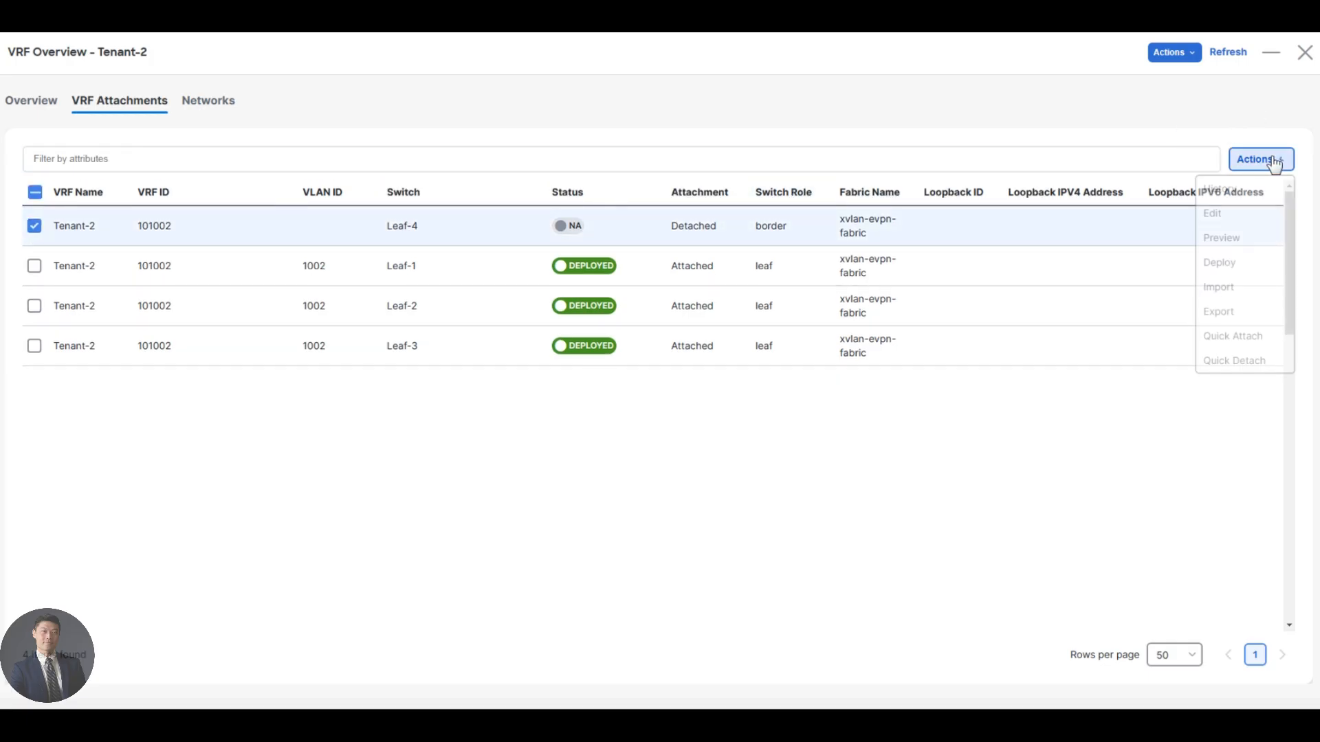
click(1230, 222)
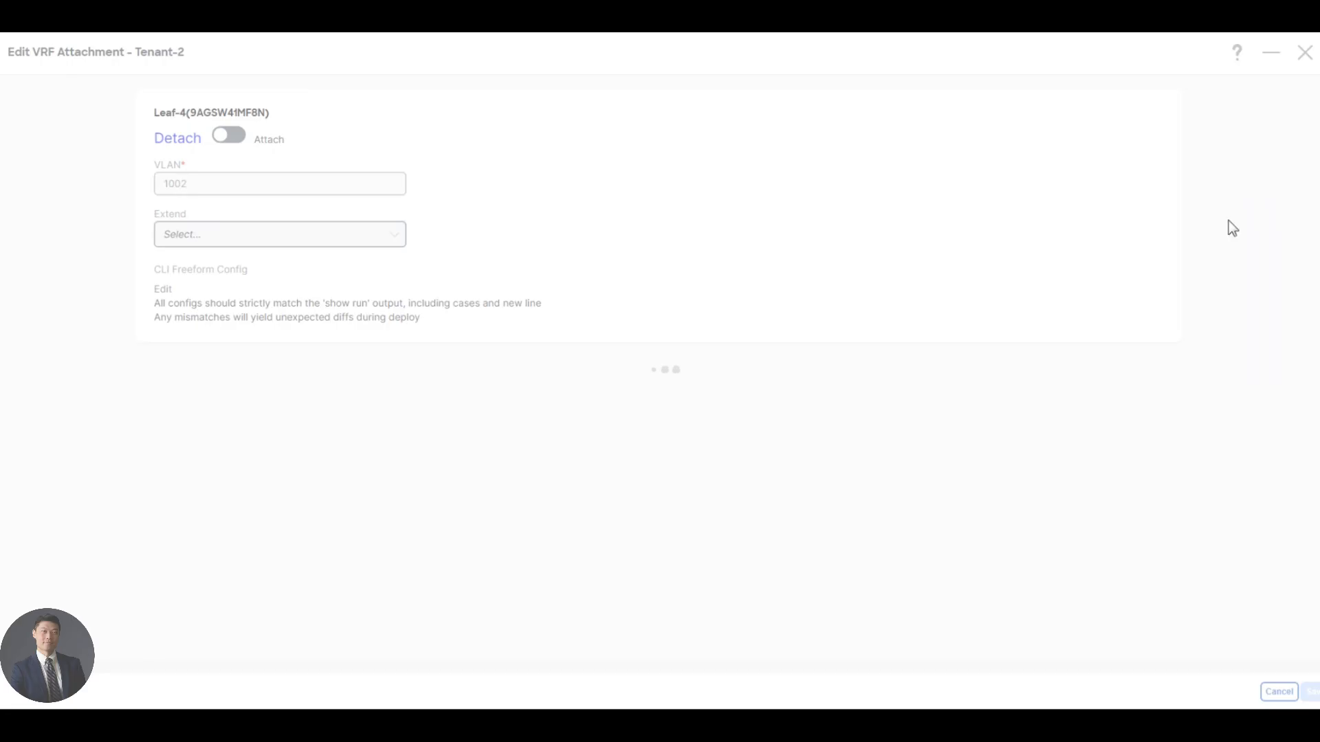
click(228, 136)
click(219, 234)
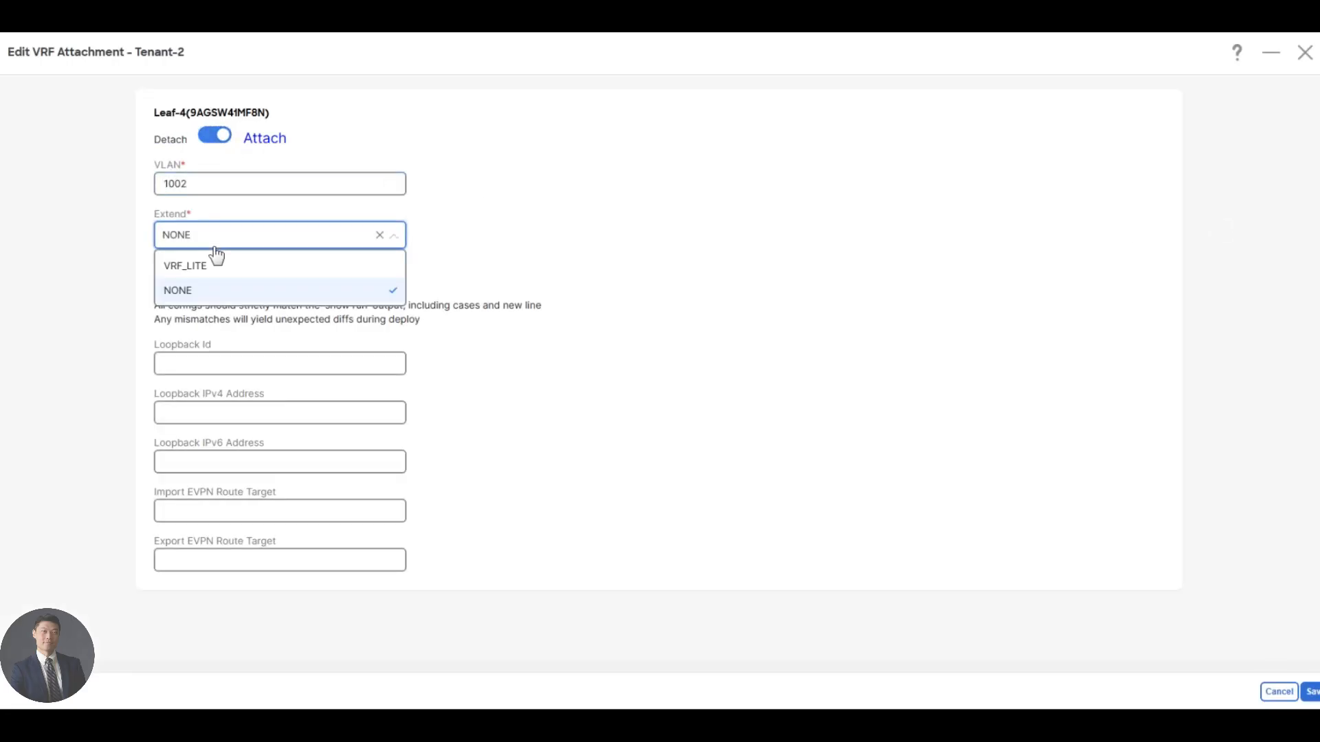
click(220, 264)
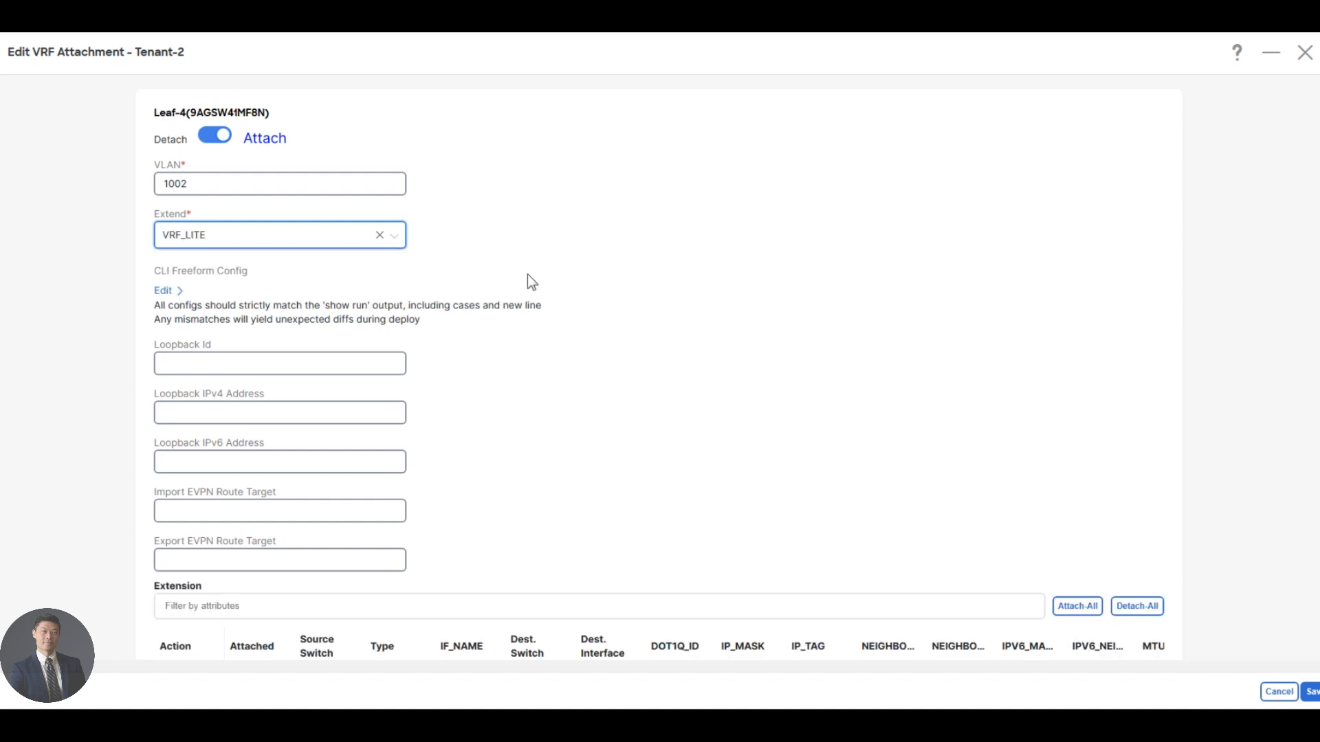
scroll(527, 274, down, 1)
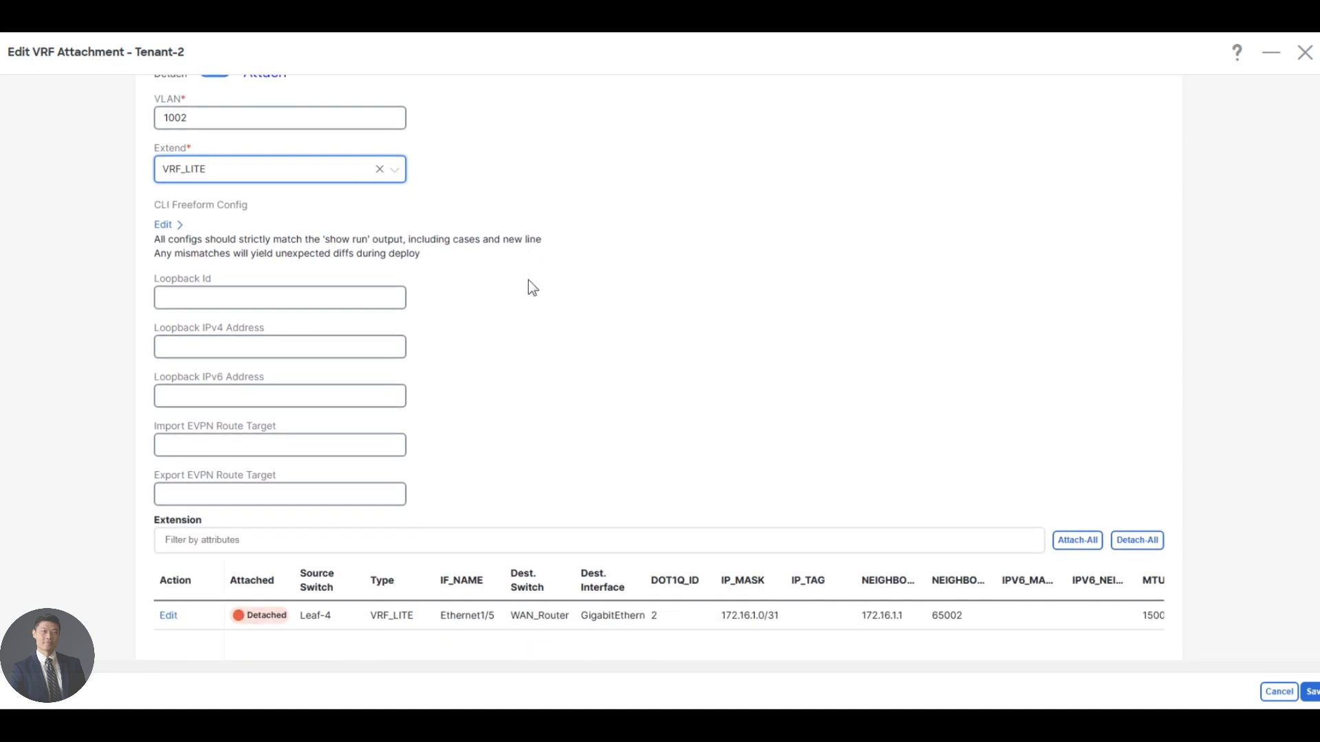
scroll(528, 279, down, 2)
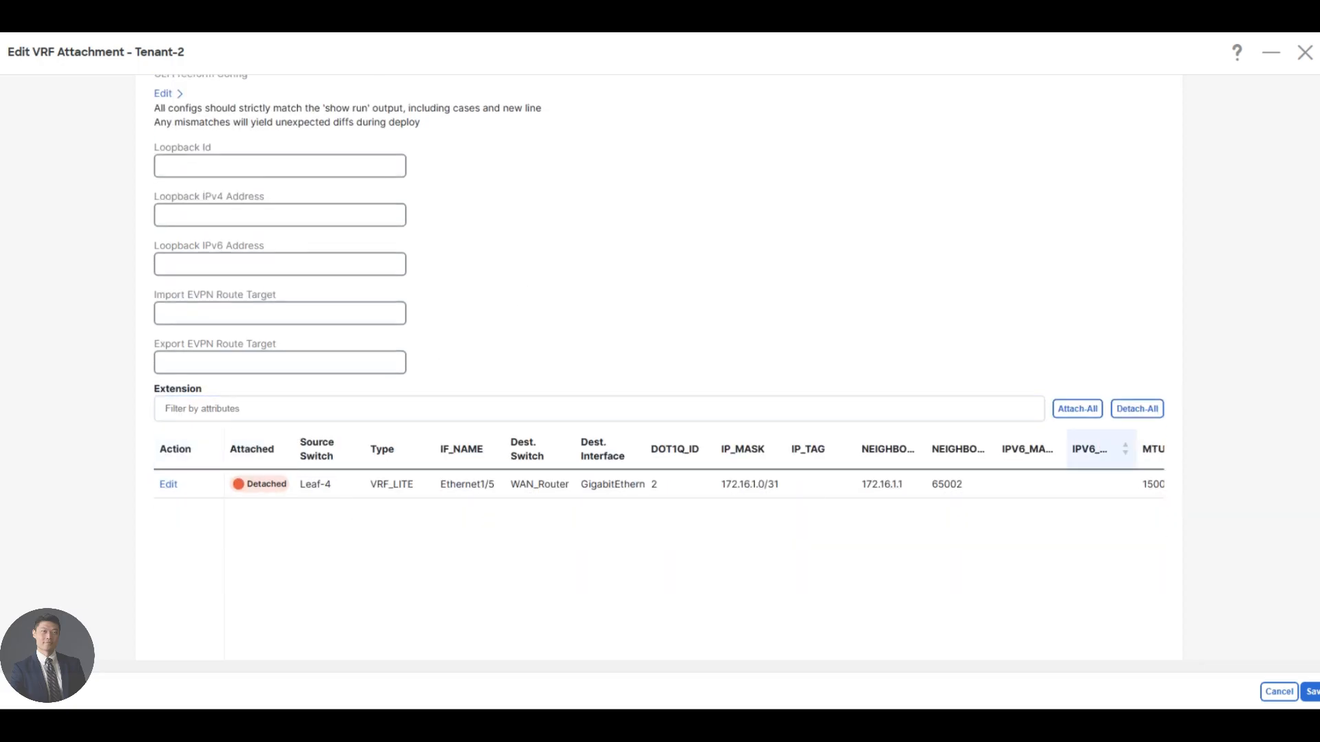
click(169, 486)
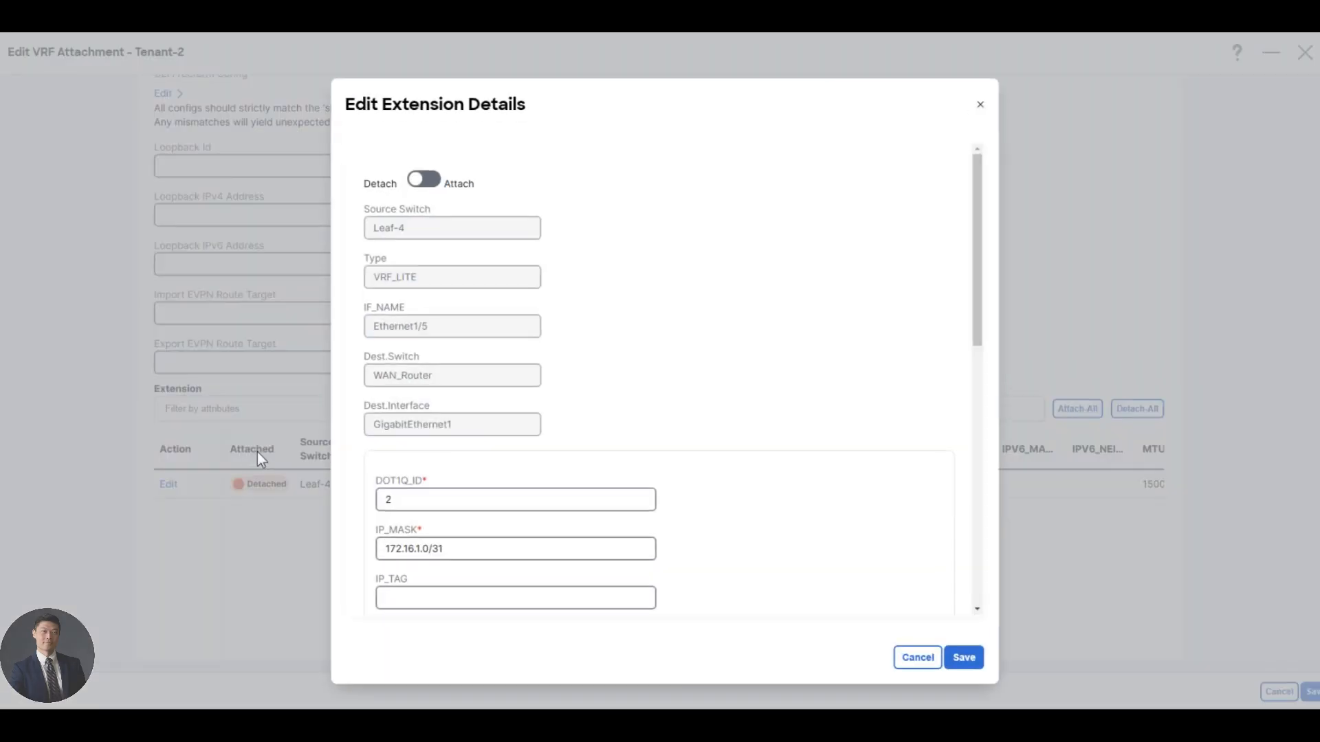
click(433, 189)
double_click(373, 499)
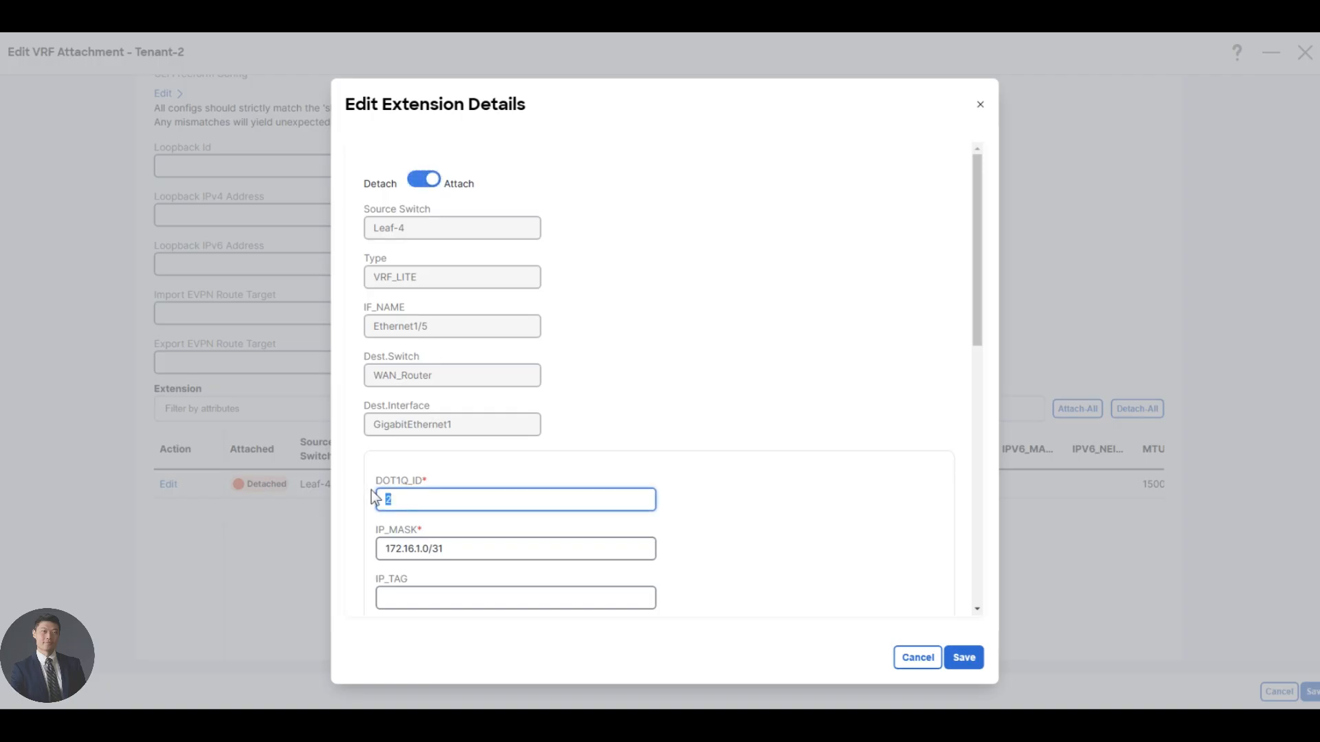
text(1002)
drag(422, 502, 320, 484)
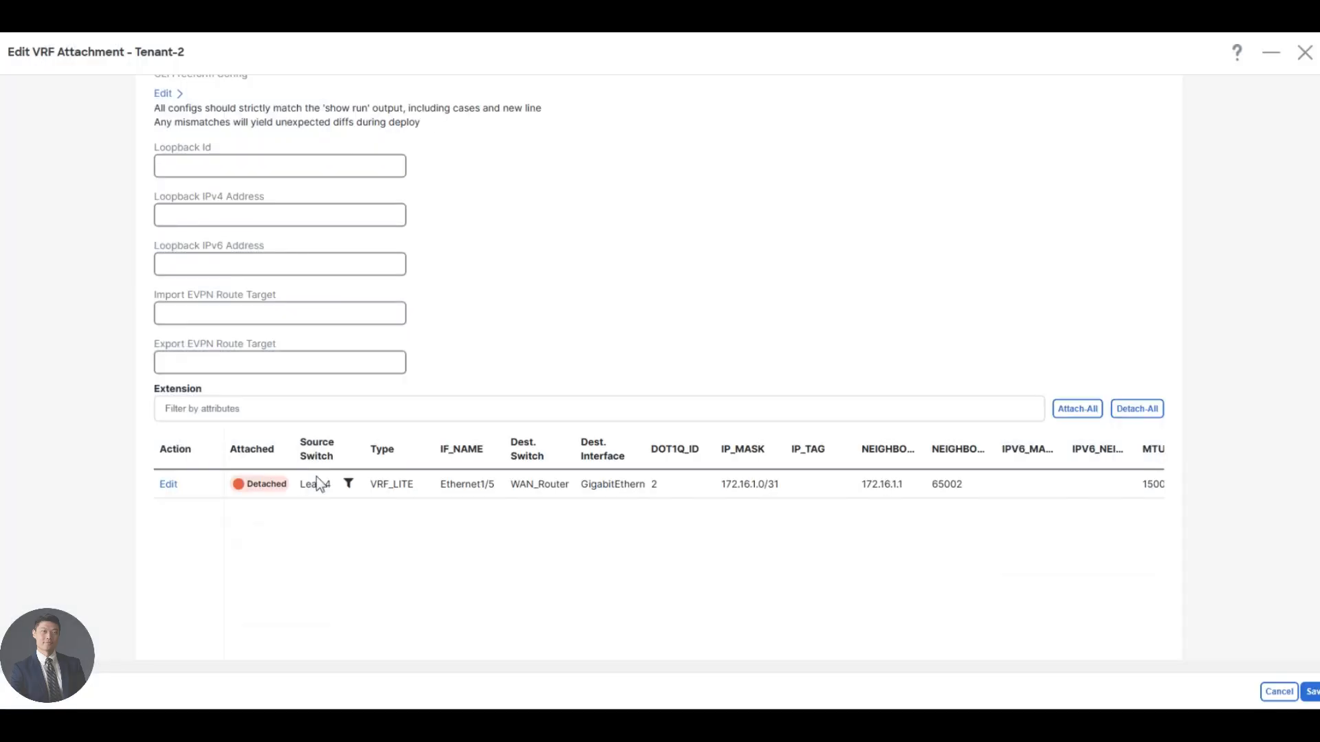
scroll(321, 484, up, 3)
scroll(245, 539, down, 3)
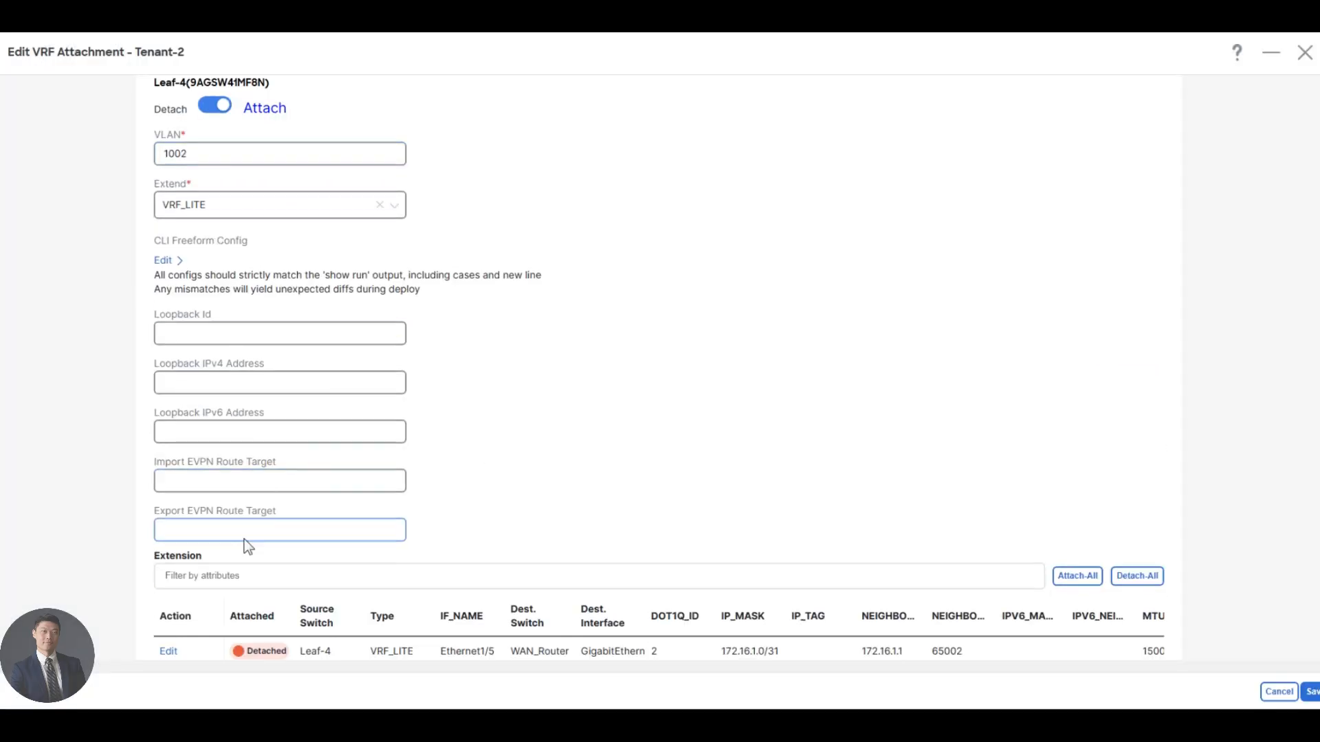
click(170, 486)
click(427, 180)
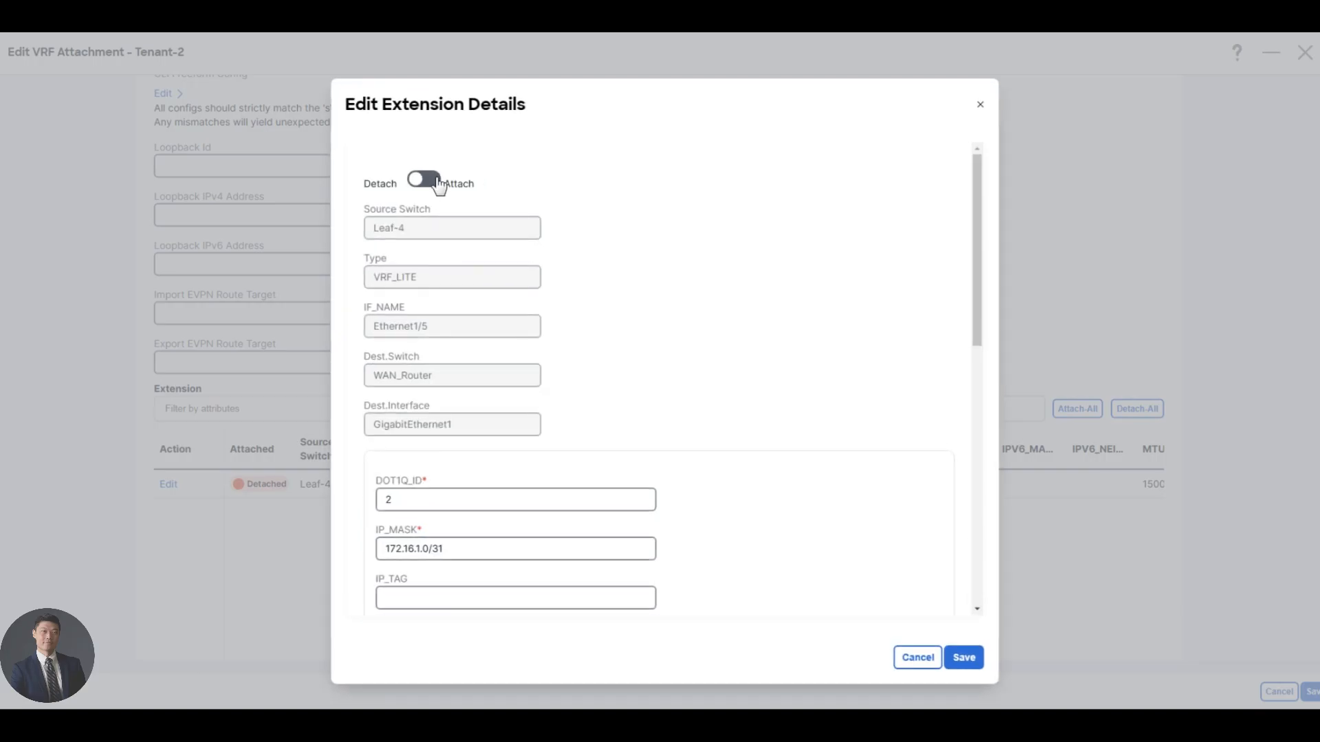
drag(446, 501, 286, 498)
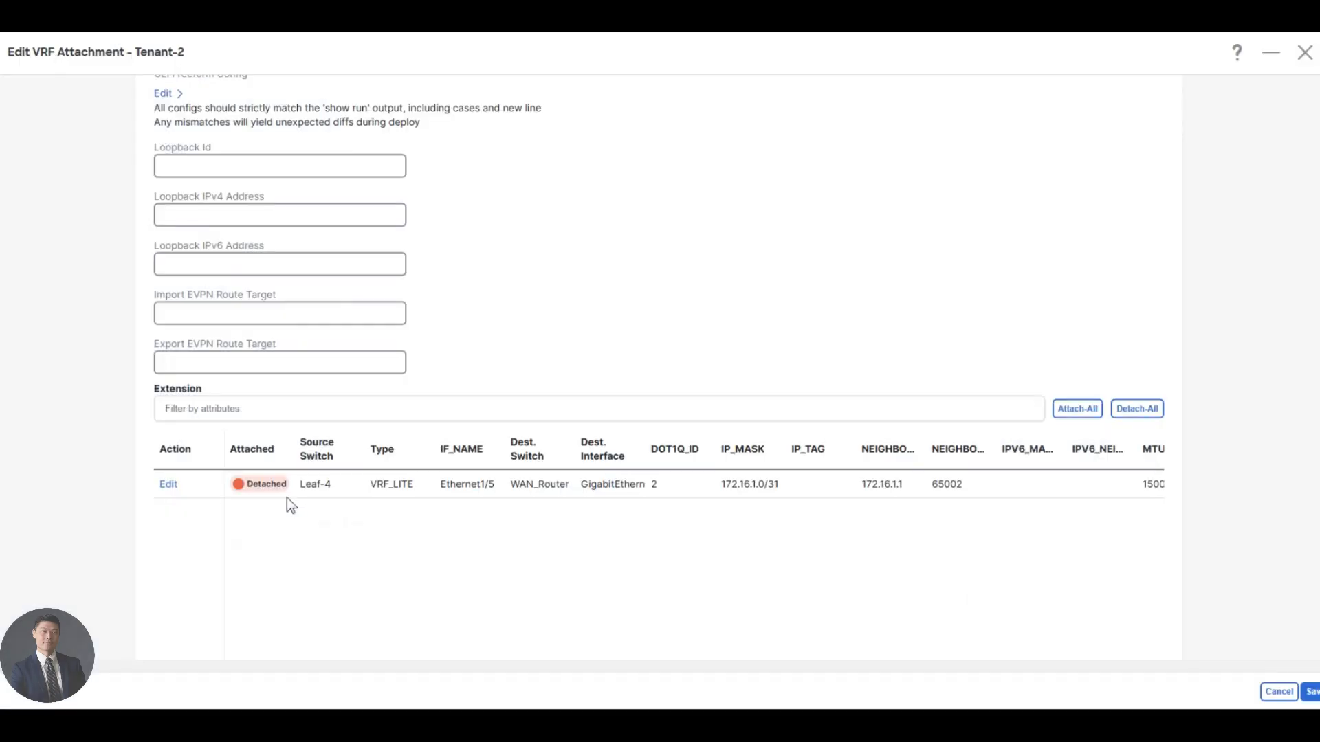
Set the DOT1Q_ID of the WAN_Router extension to 20, save the extension details and try to save the Tenant-2 attachment.
click(178, 488)
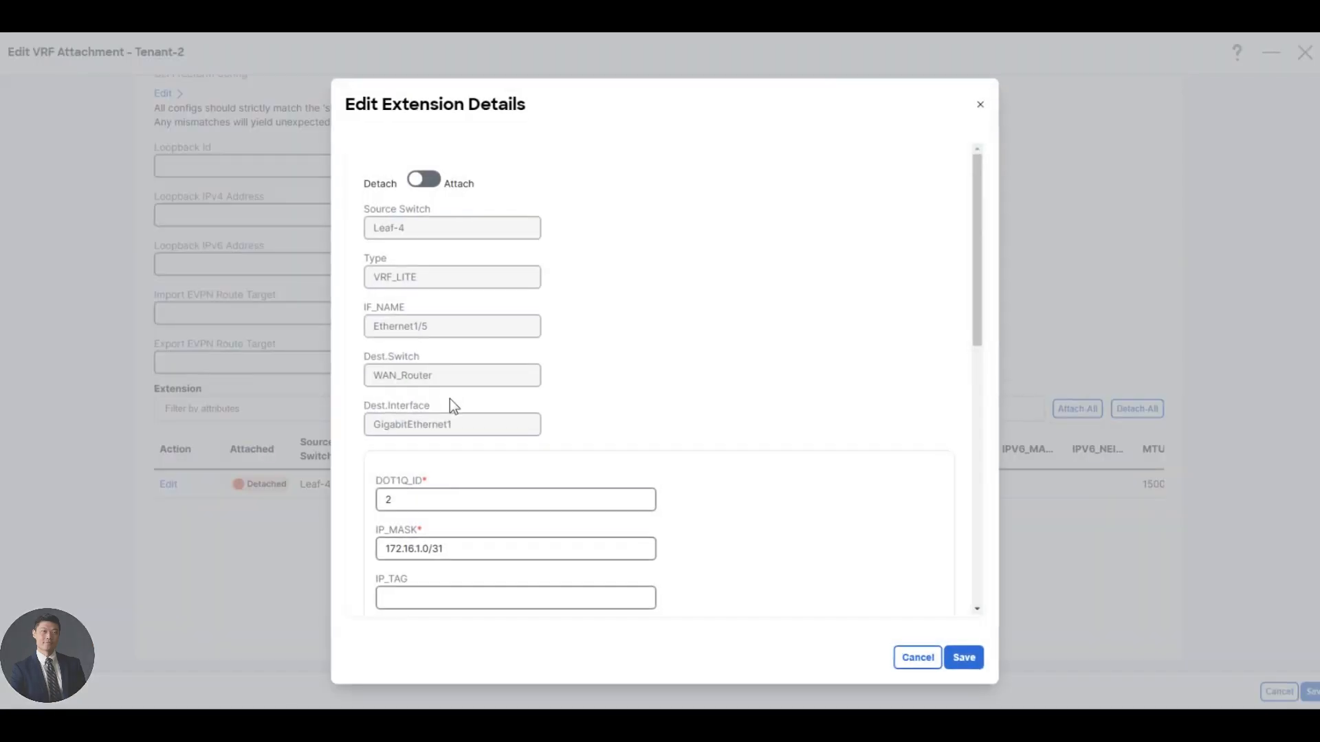
click(444, 501)
text(0)
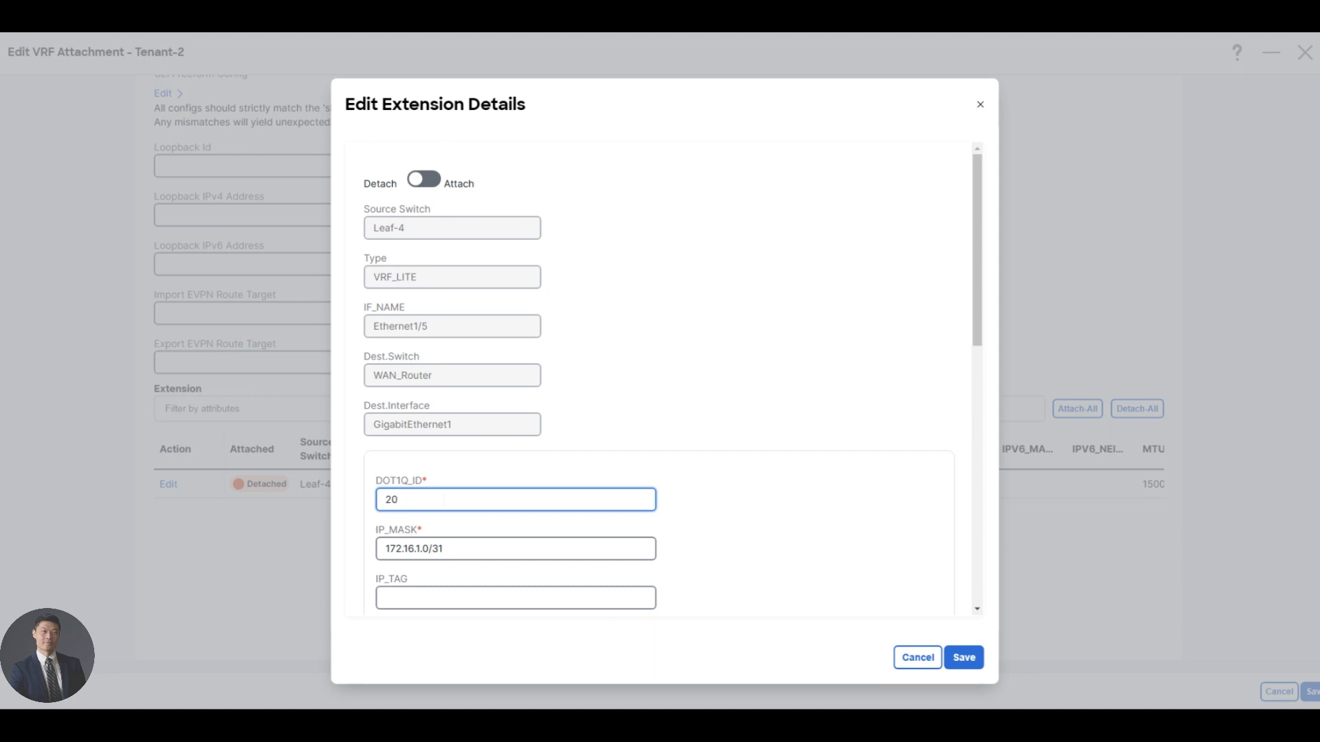
scroll(510, 520, down, 3)
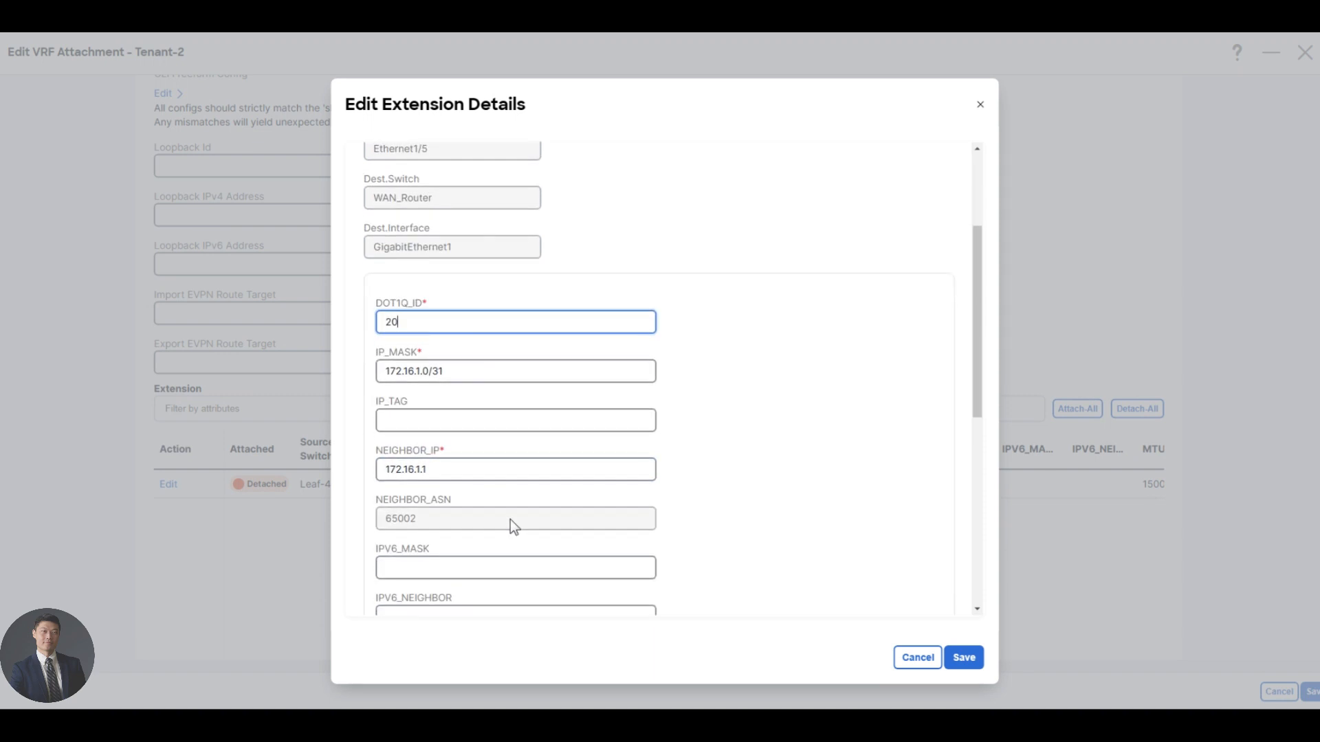
scroll(510, 520, down, 1)
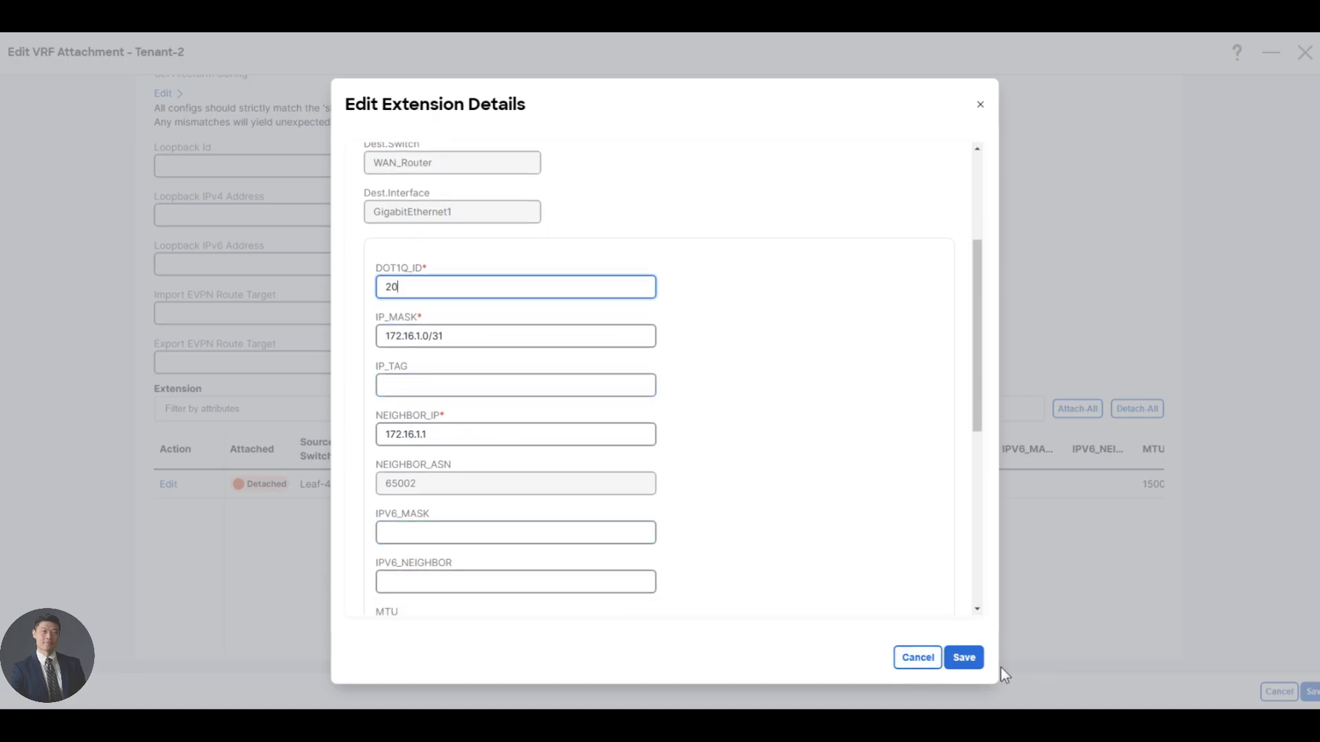
click(963, 658)
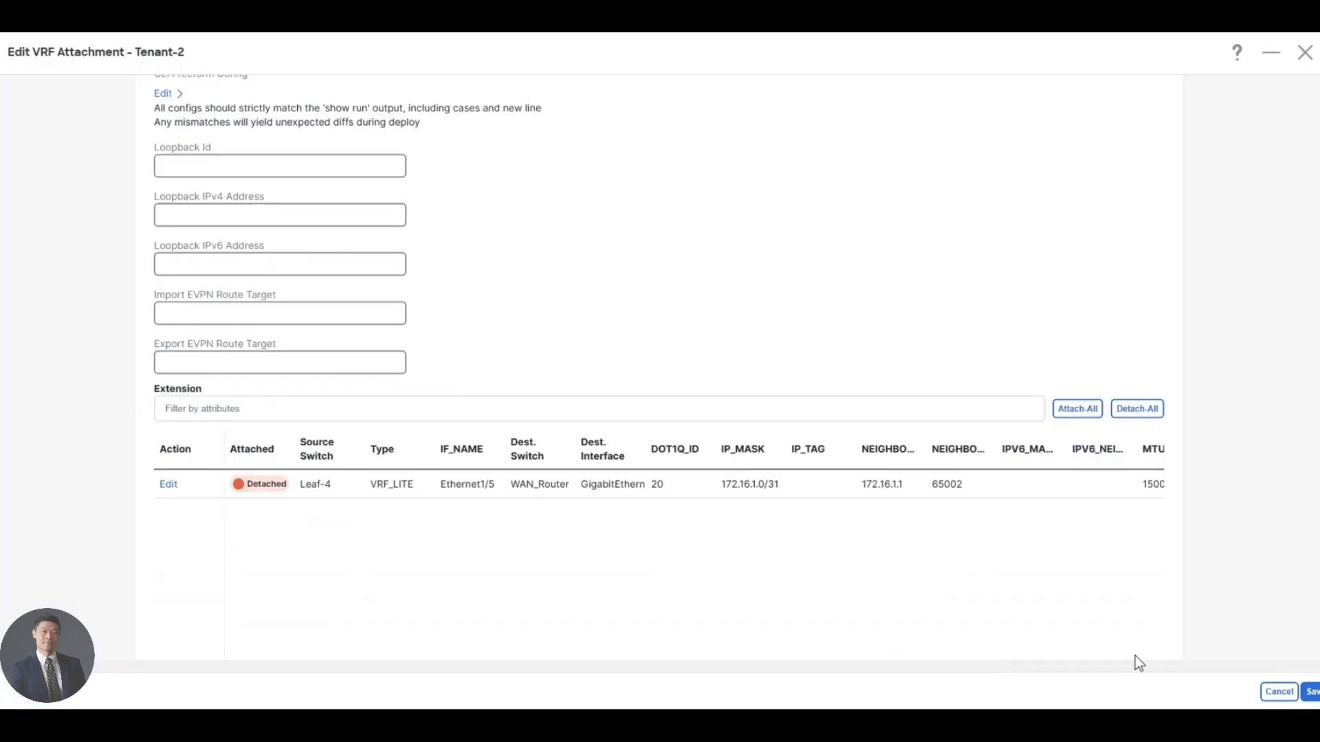
click(1312, 693)
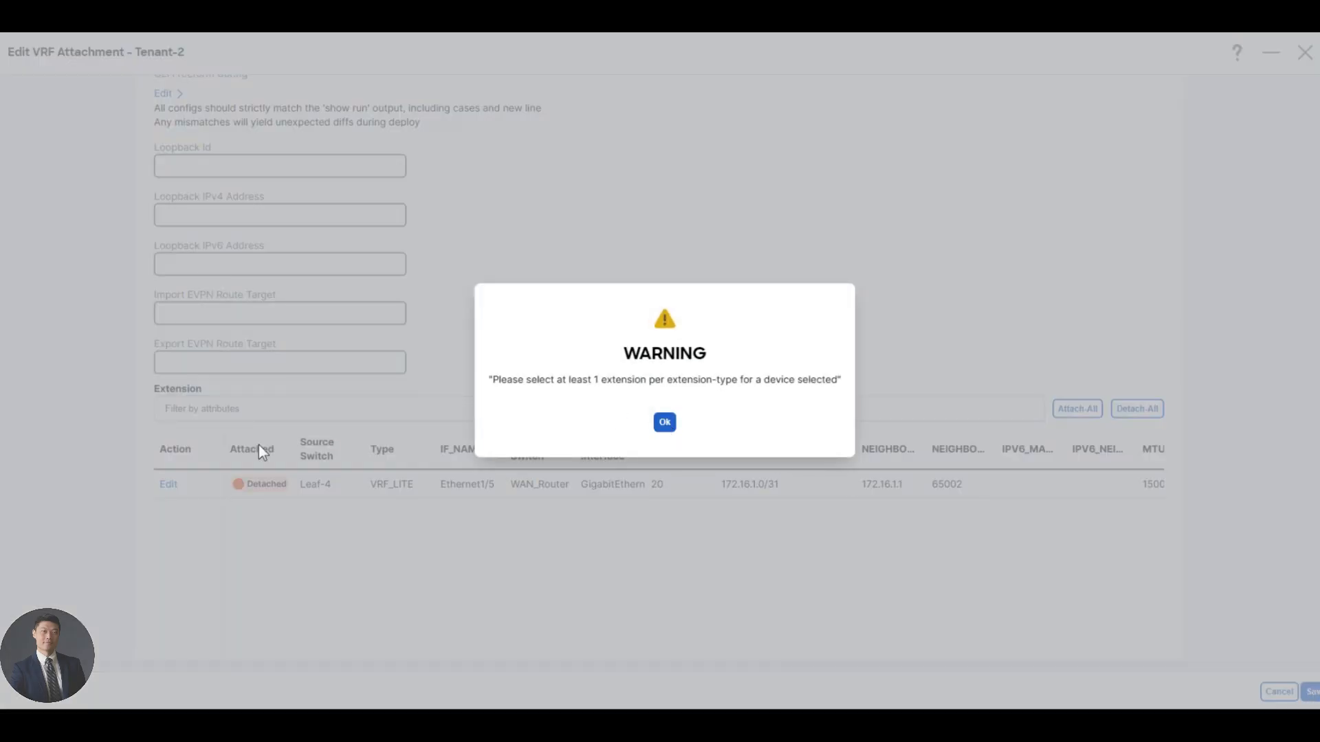
click(259, 446)
Switch the WAN_Router extension of the Tenant-2 attachment to Attach, save the extension and the attachment, and leave the Tenant-2 overview.
click(169, 483)
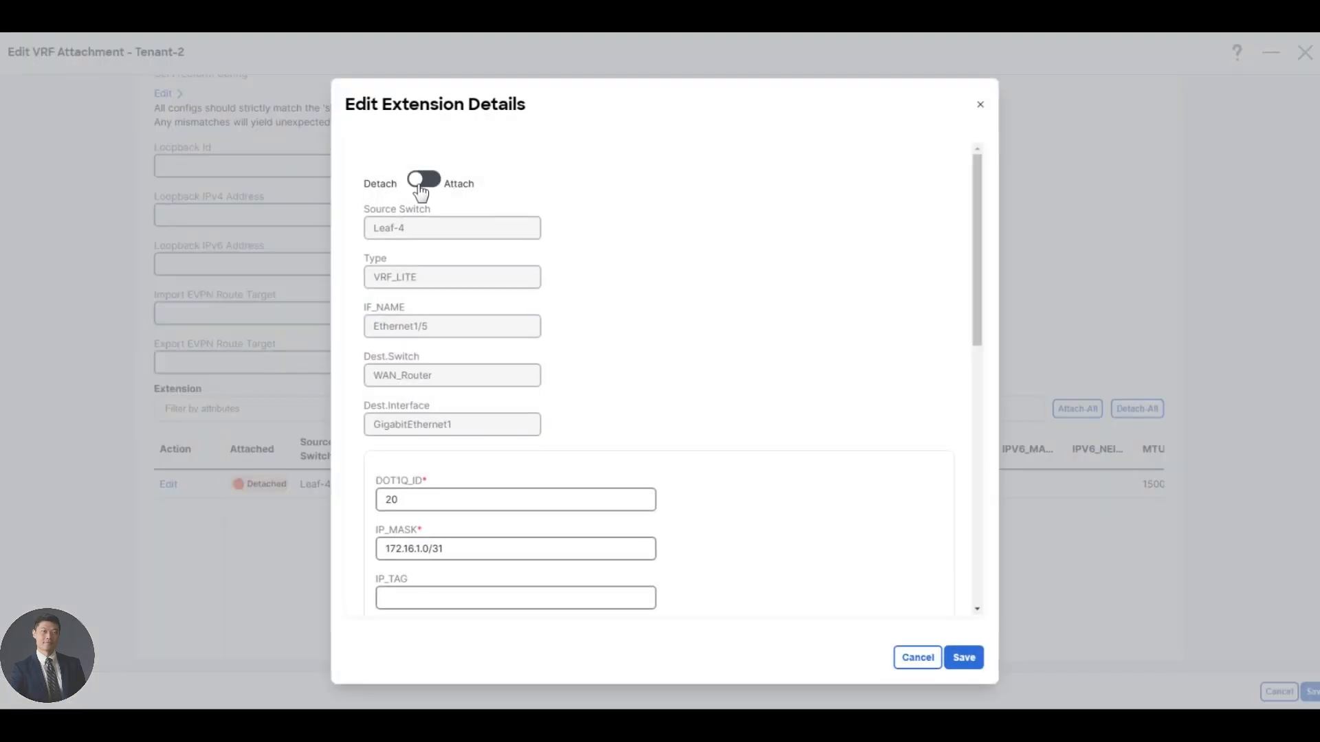
click(421, 184)
scroll(825, 571, down, 1)
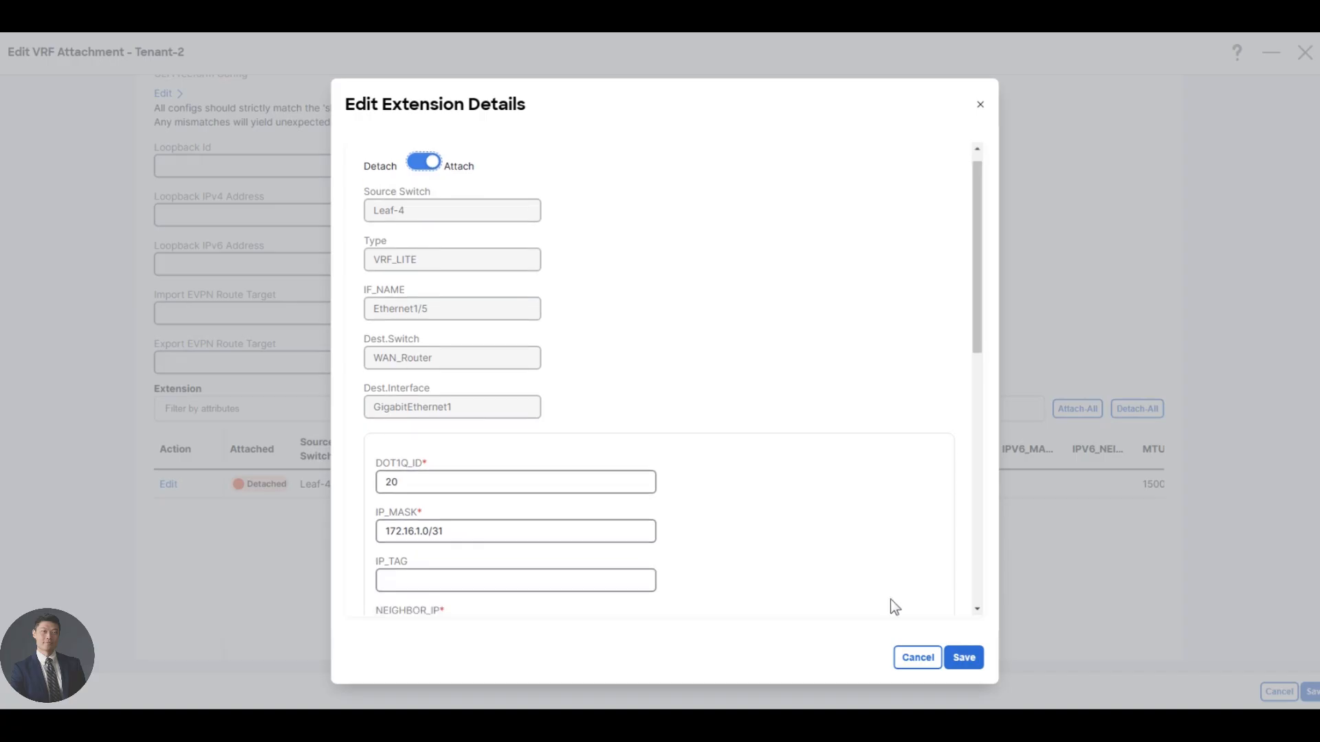
click(964, 658)
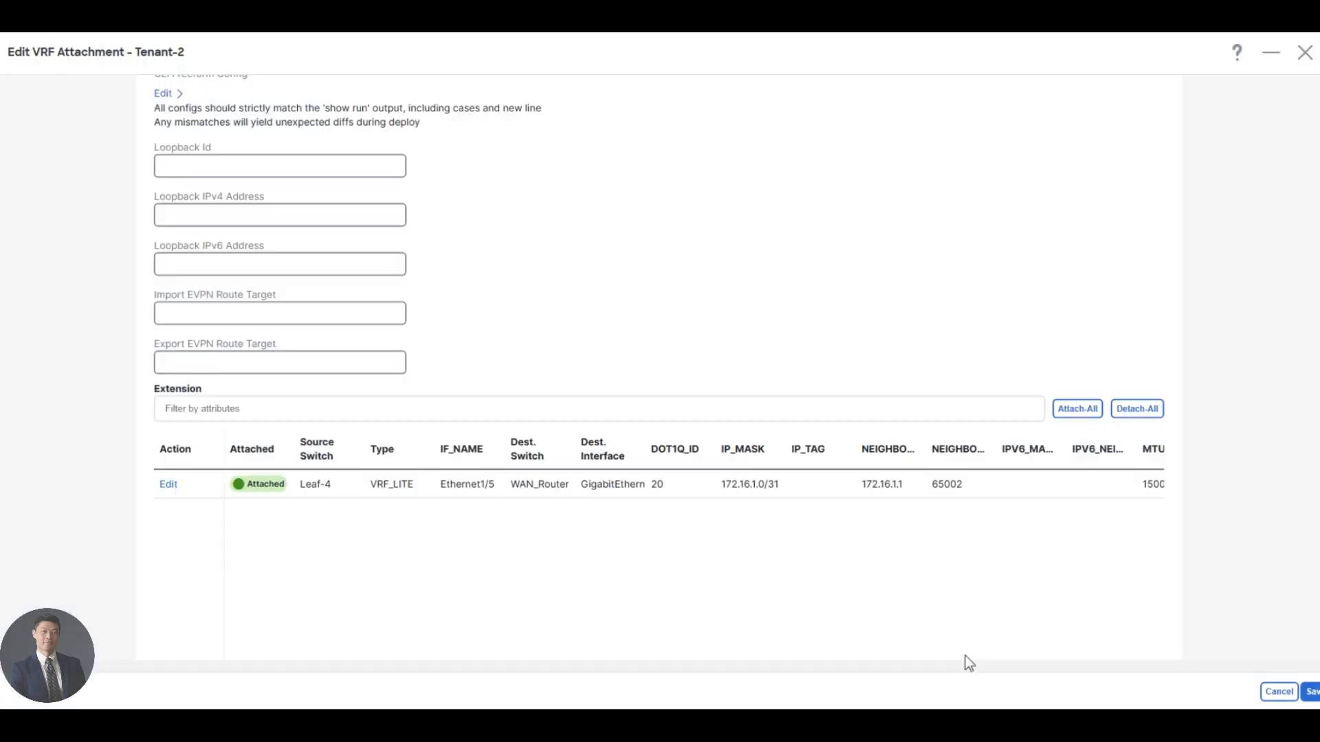
click(1309, 693)
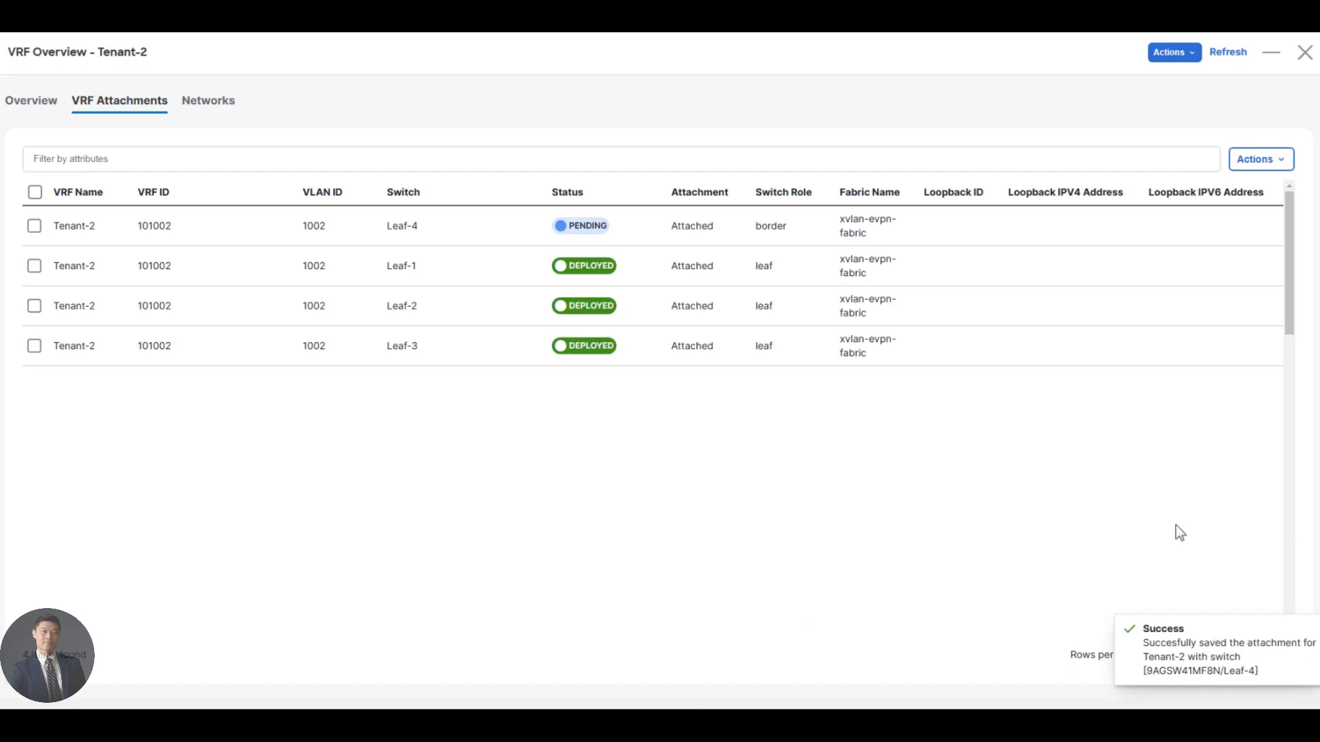
click(1304, 52)
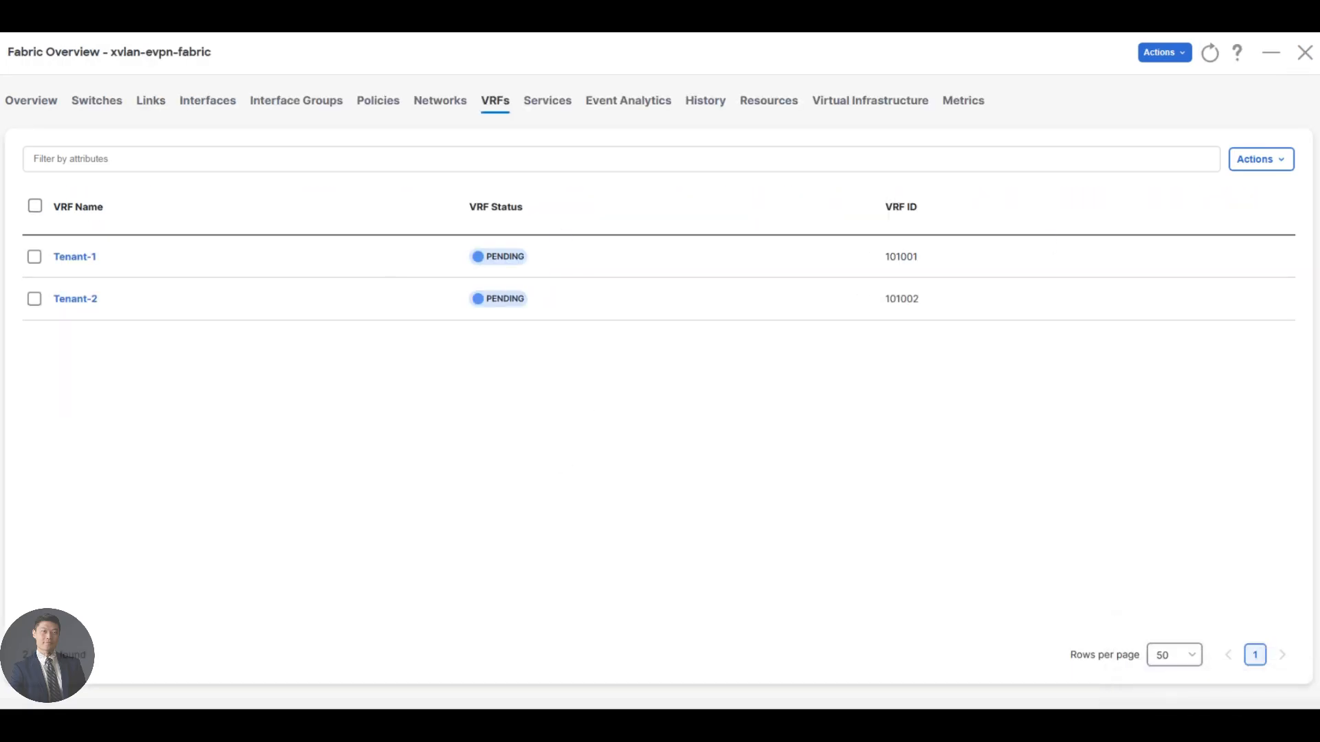
Select Leaf-4 among the fabric's switches and open its configuration deployment preview.
click(93, 104)
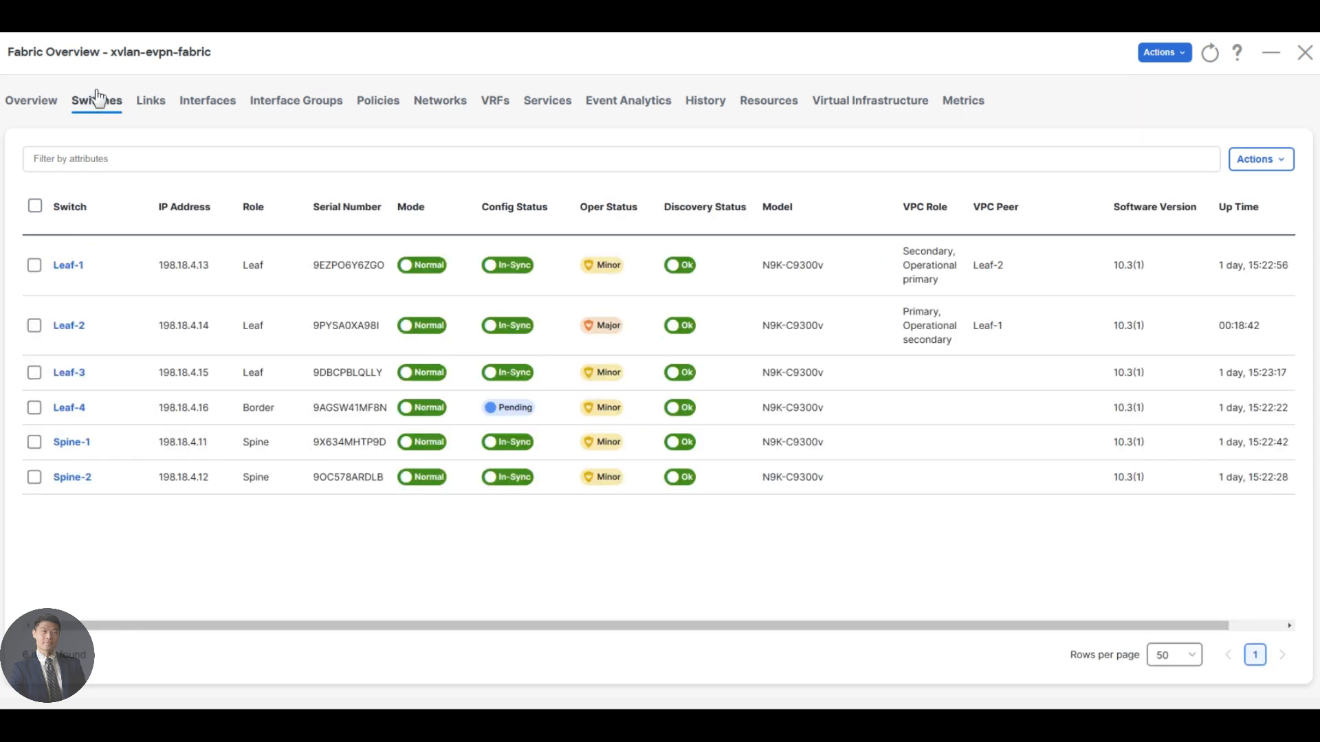
click(34, 409)
click(1263, 158)
click(1214, 247)
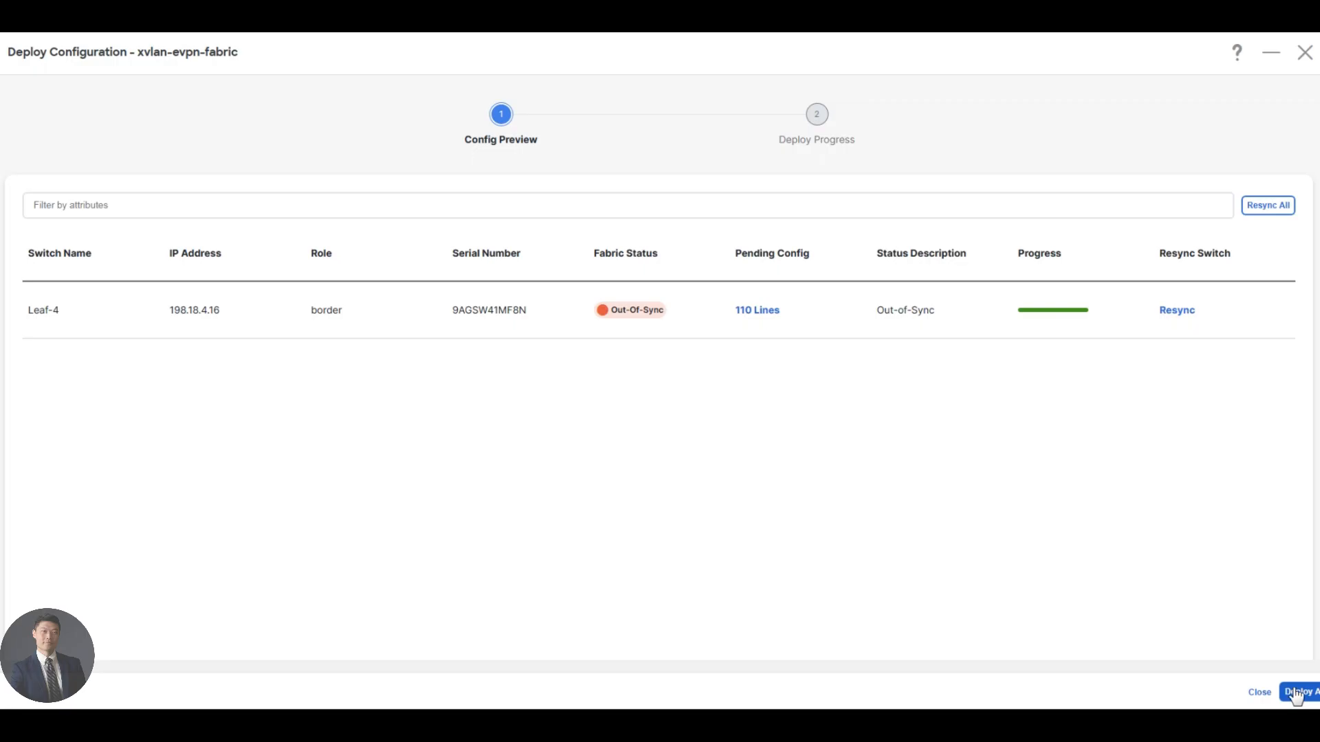
Review the pending configuration lines of Leaf-4 through to the end, and close the listing.
click(762, 314)
scroll(241, 354, down, 15)
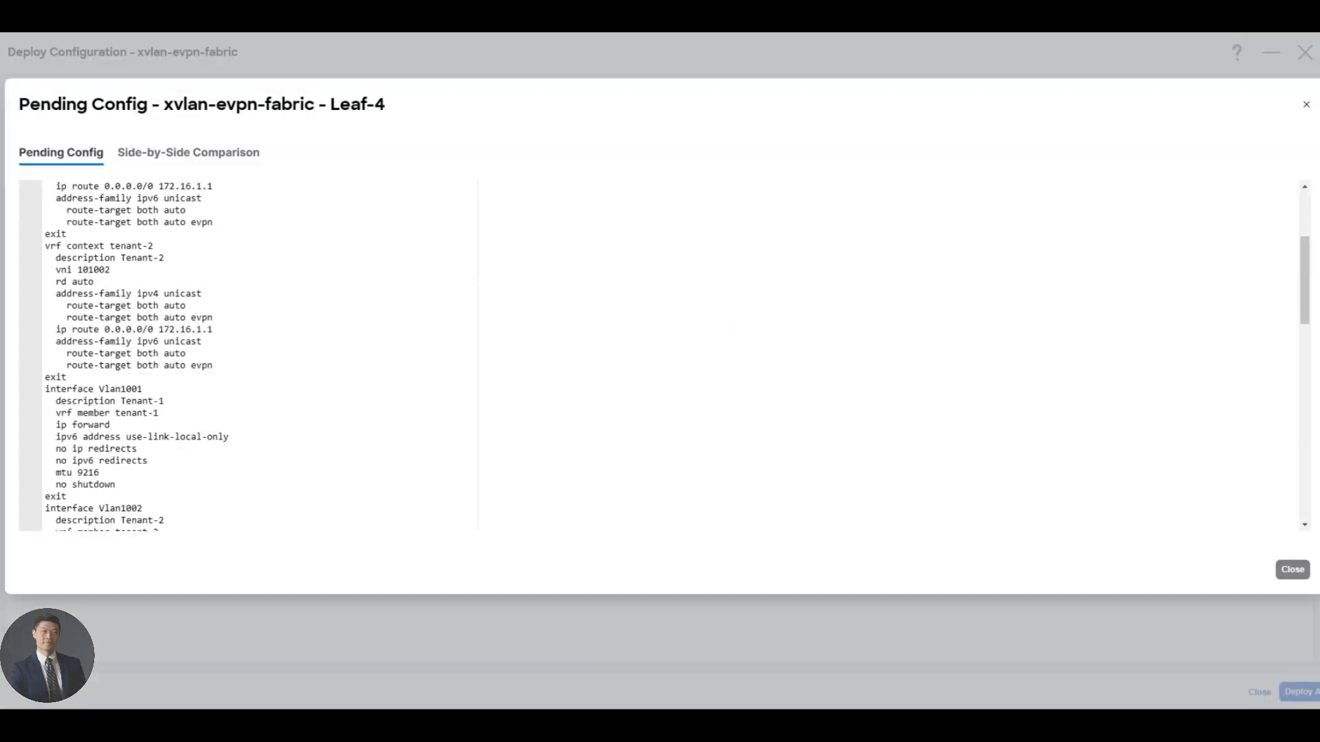
scroll(240, 354, down, 3)
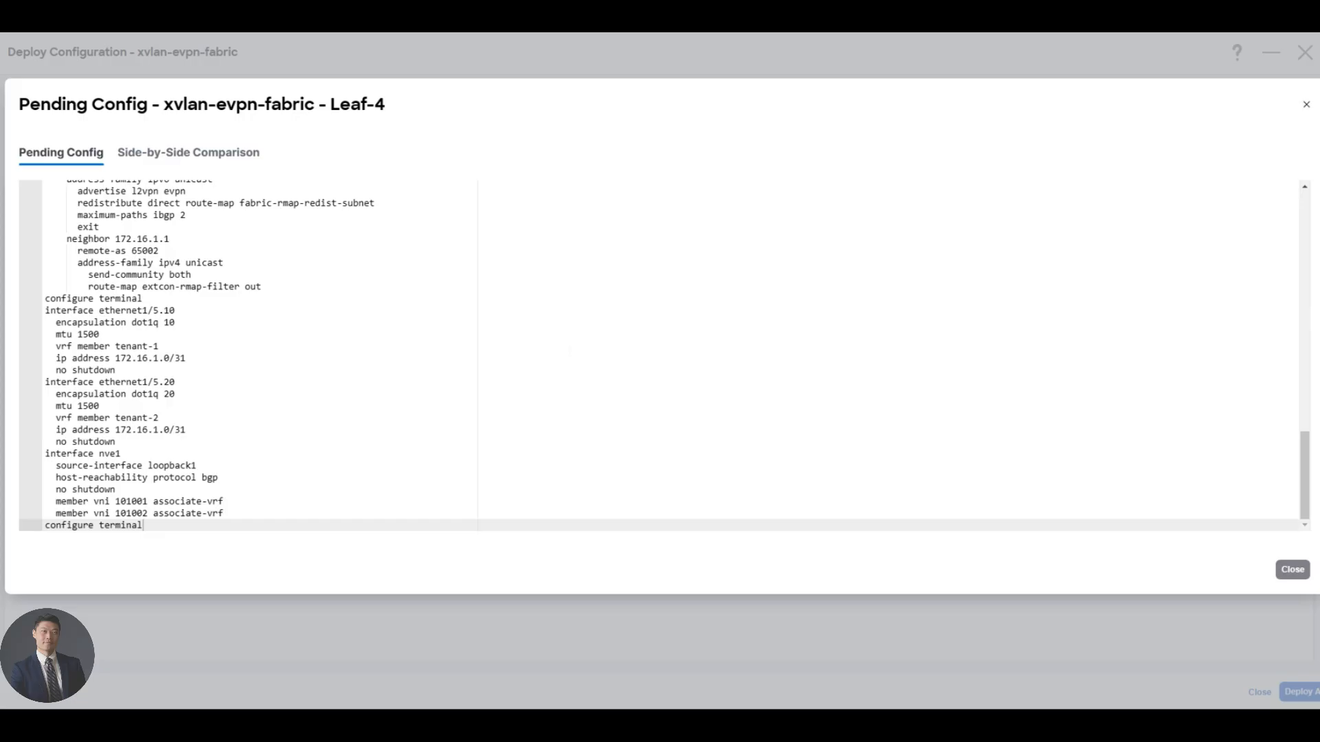
click(1291, 574)
Deploy the pending configuration to Leaf-4, close the deployment progress and refresh the fabric overview.
click(1299, 691)
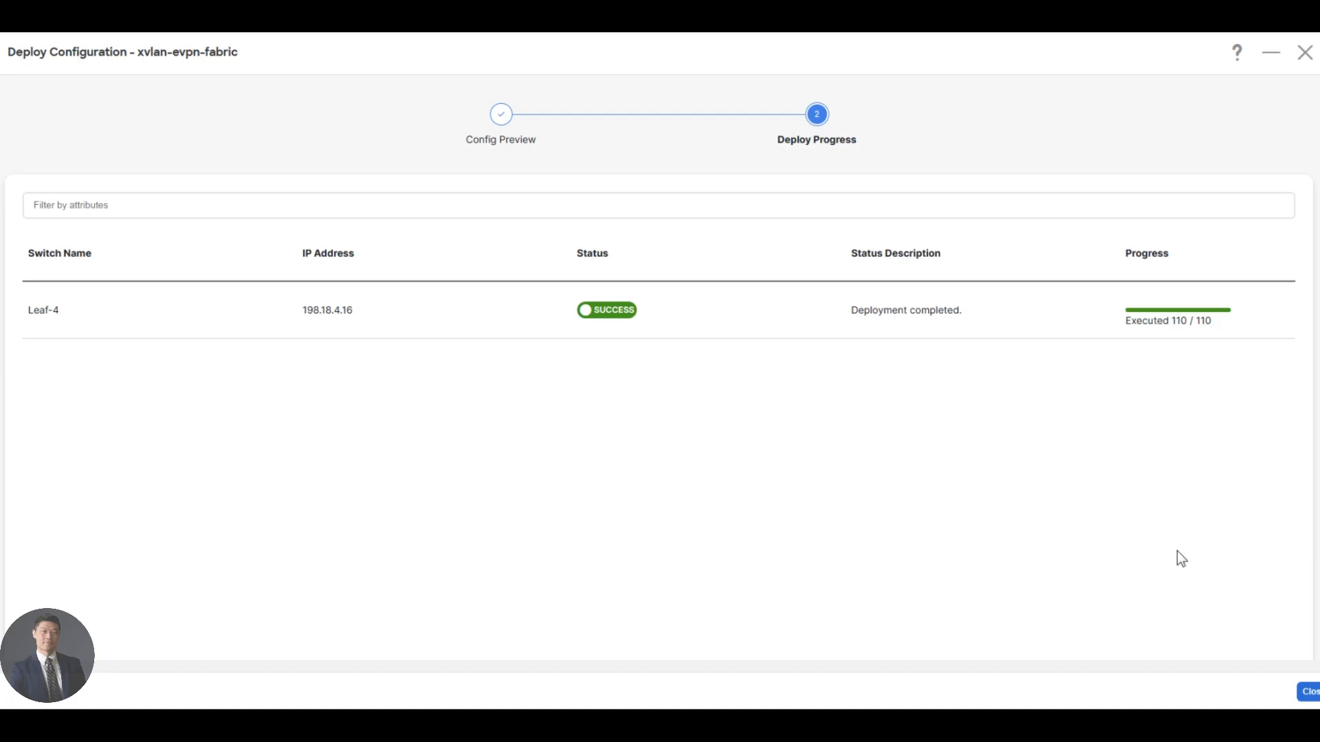
click(1310, 693)
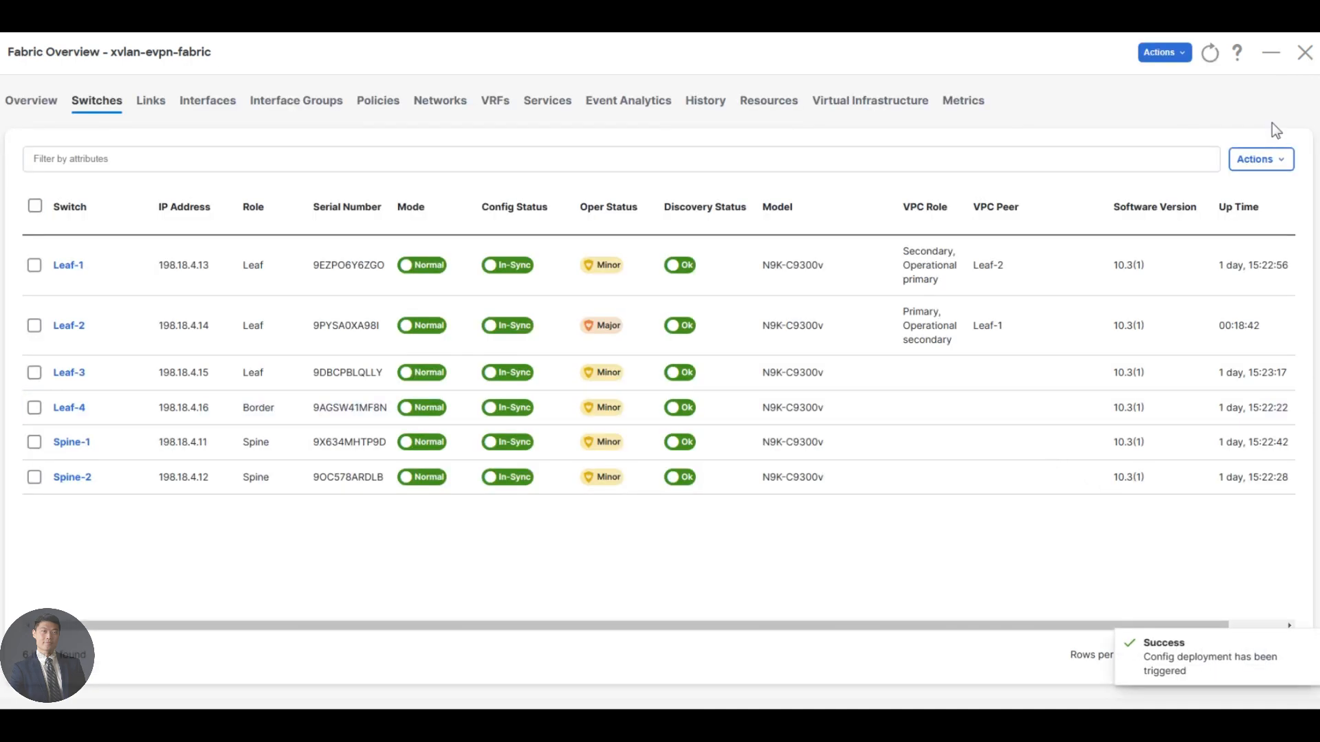
click(1210, 55)
Switch to MTPuTTY, open a session to Leaf-4 and run "show bgp vrf tenant-1 ipv4 unicast summary".
click(443, 726)
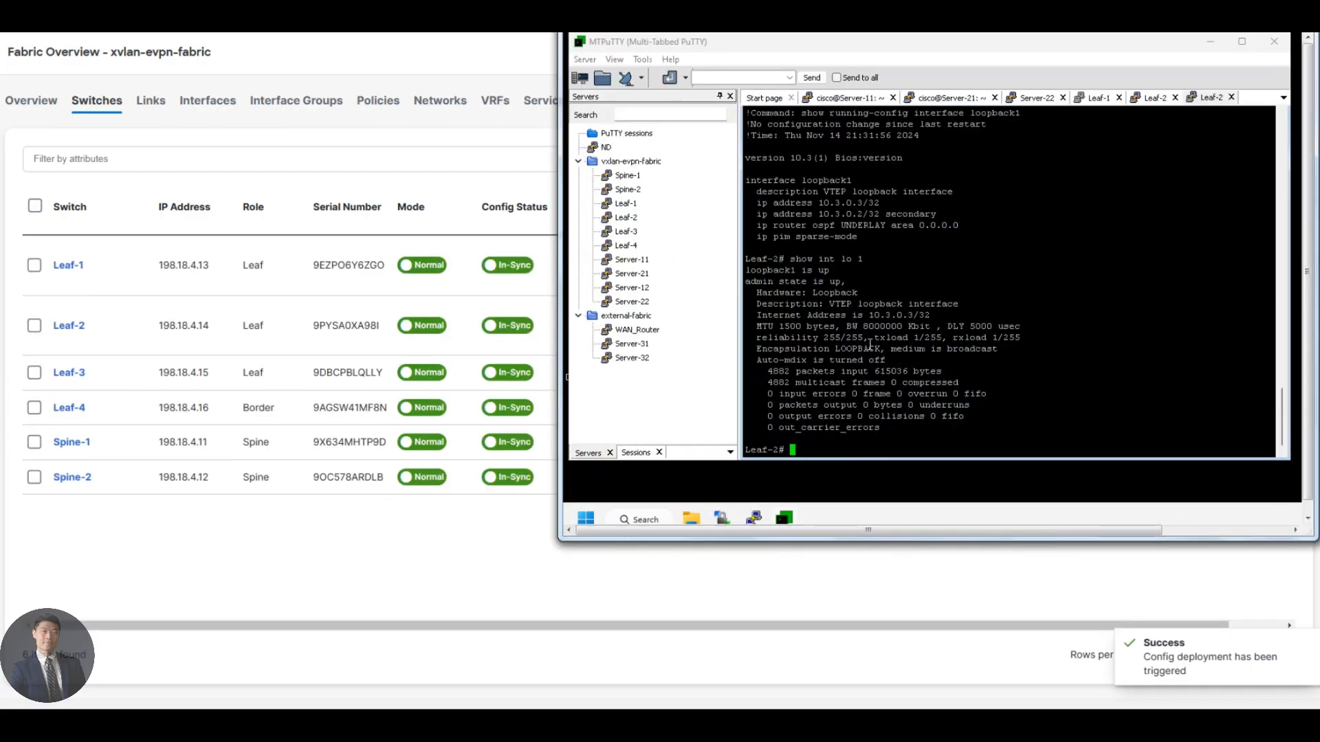
double_click(627, 247)
text(sh)
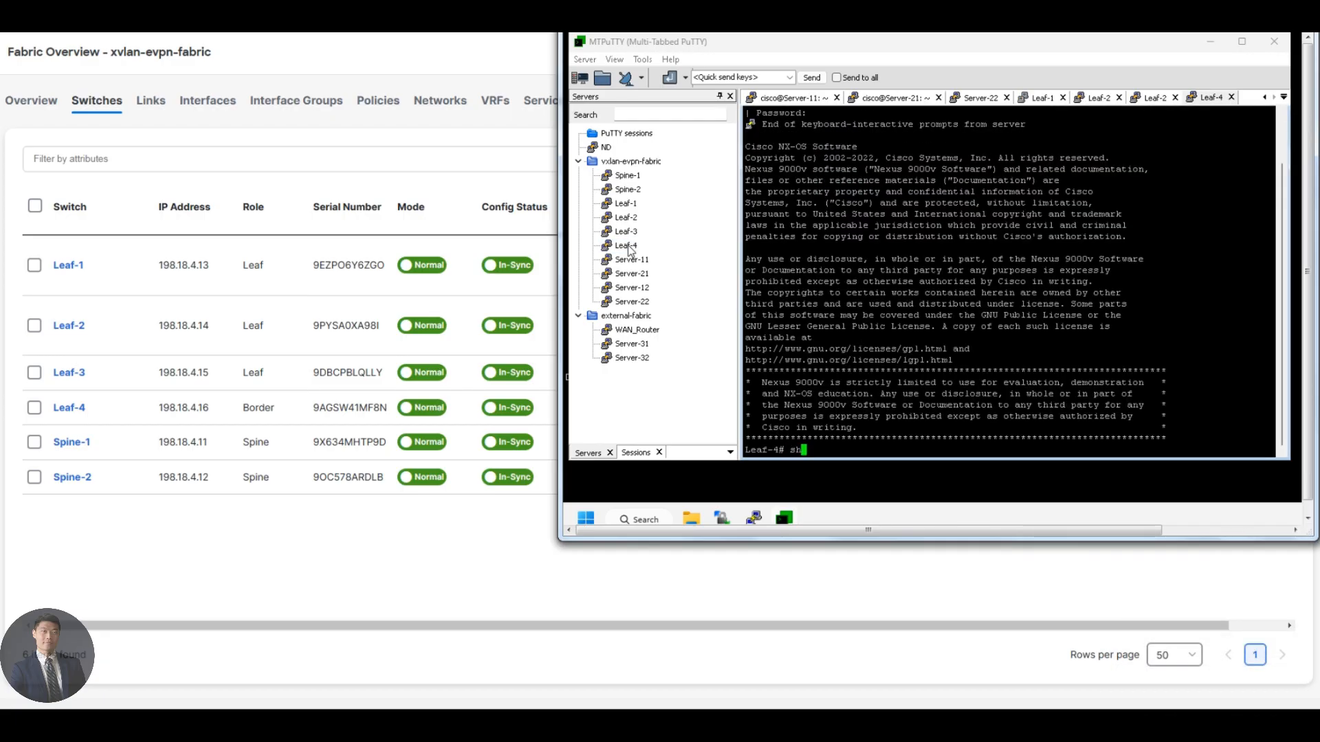
text(ow bgp vrf ten)
key(Tab)
text(1)
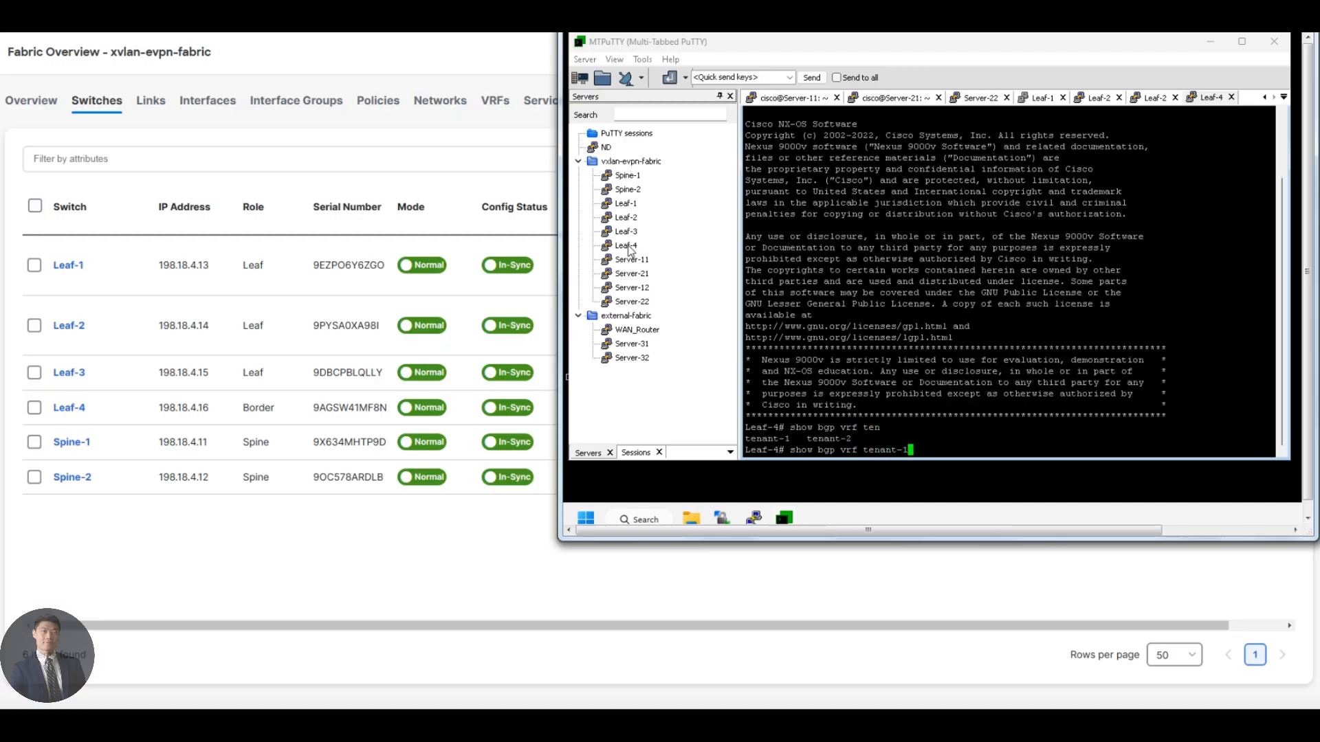
text( ipv)
key(Tab)
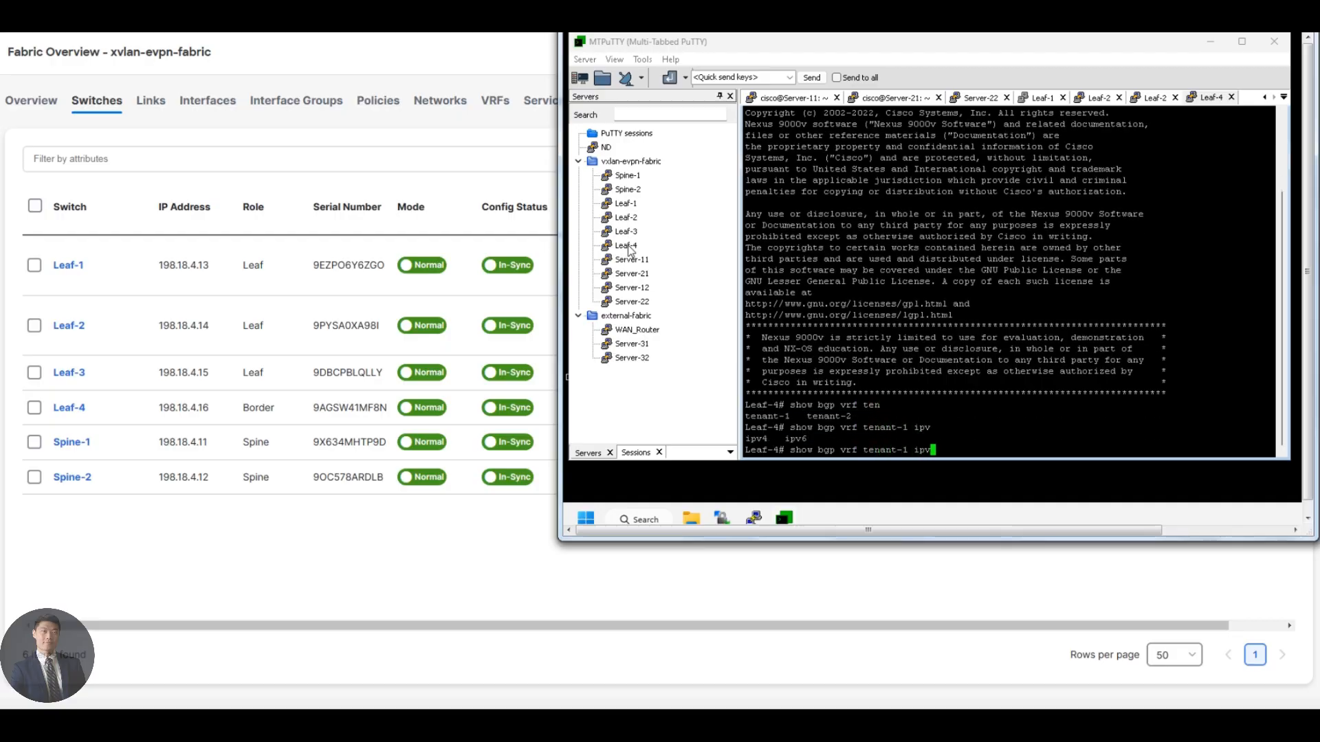
text(4)
text( unicast summary)
key(Return)
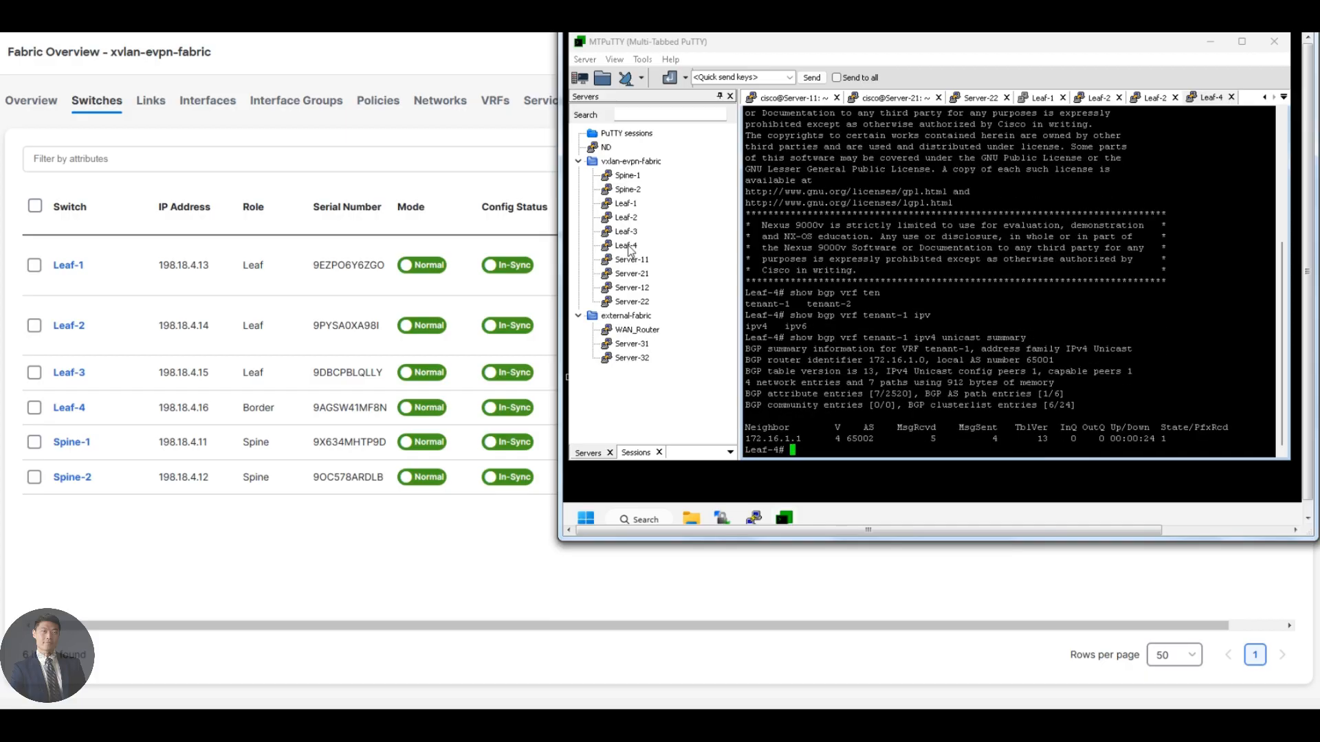
Run "show bgp vrf tenant-2 ipv4 unicast summary" on Leaf-4 and check the neighbor entries of both tenants.
key(Up)
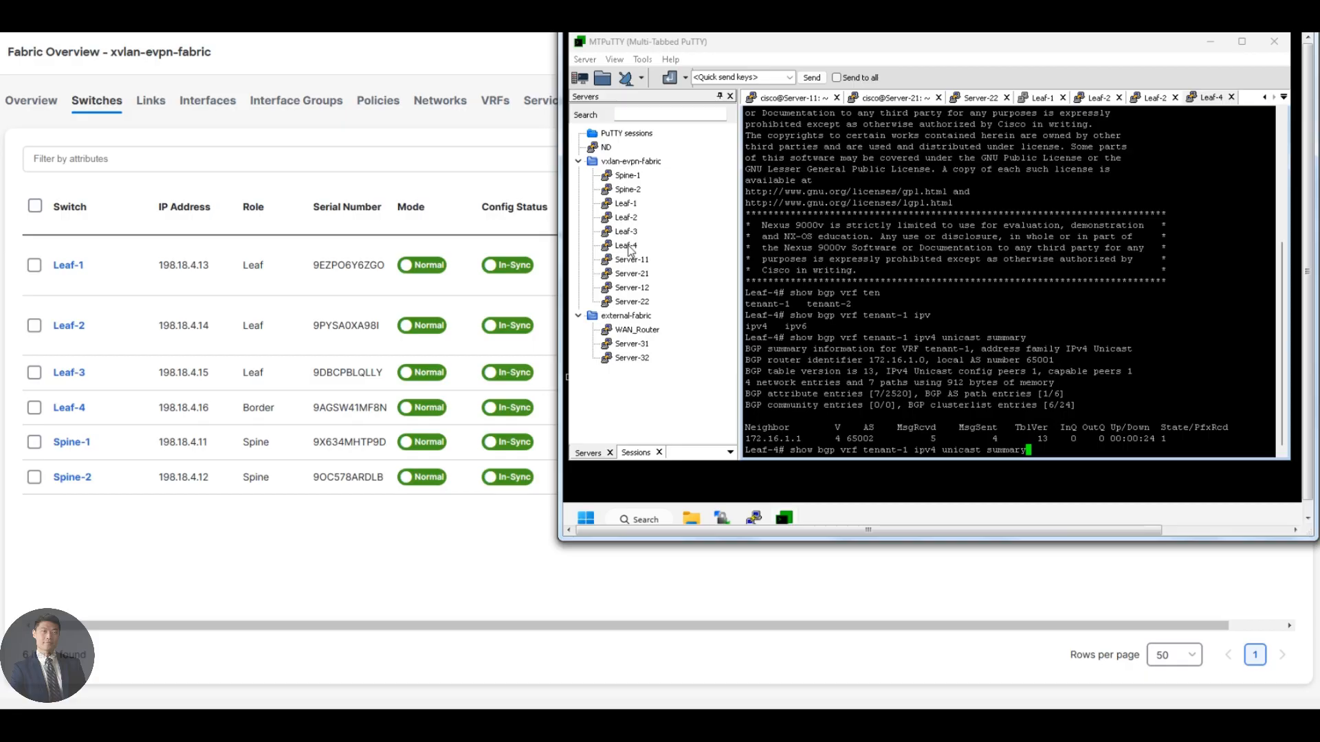
key(Left)
key(Left)
key(Left)
key(Left)
key(Left)
key(Left)
key(Left)
key(Left)
key(Left)
key(Left)
key(Left)
key(Left)
key(Left)
key(Left)
key(Left)
key(Left)
key(Left)
key(Left)
key(Left)
key(Left)
key(BackSpace)
text(2)
key(Return)
key(Return)
key(Return)
key(Return)
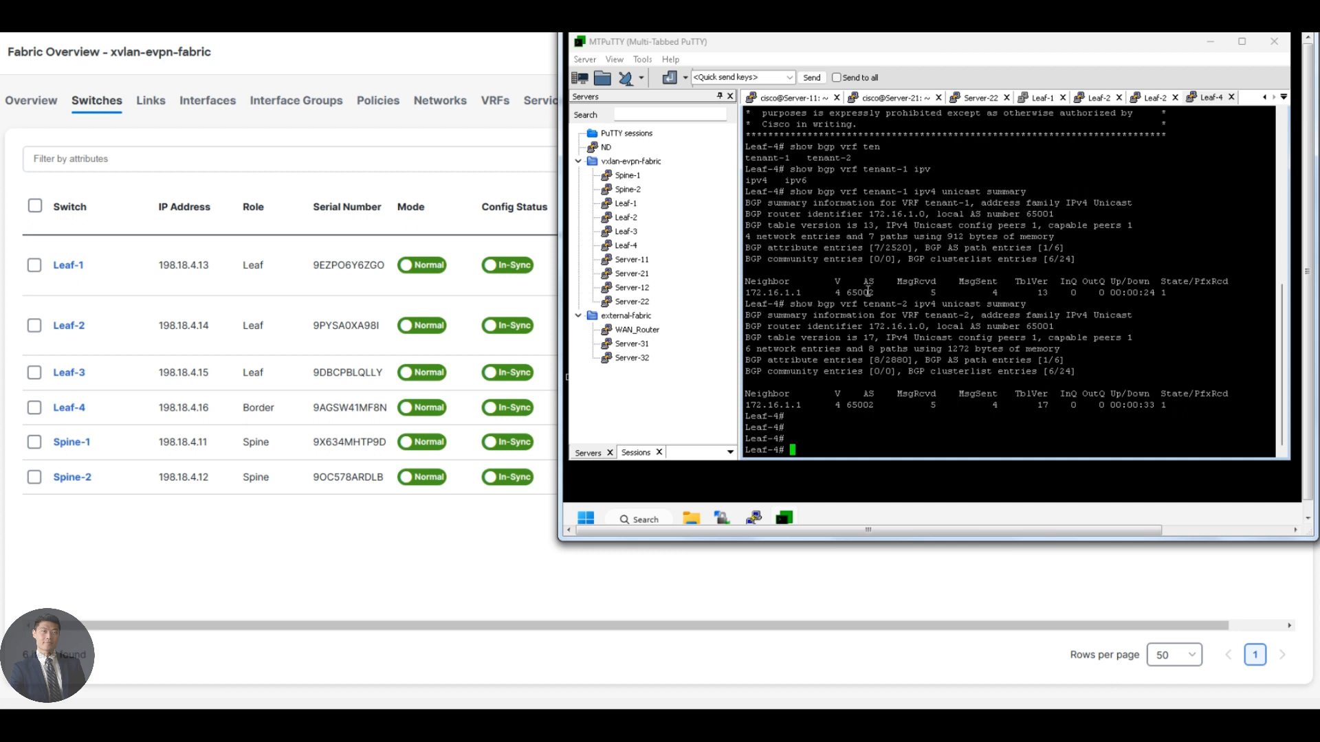
triple_click(868, 293)
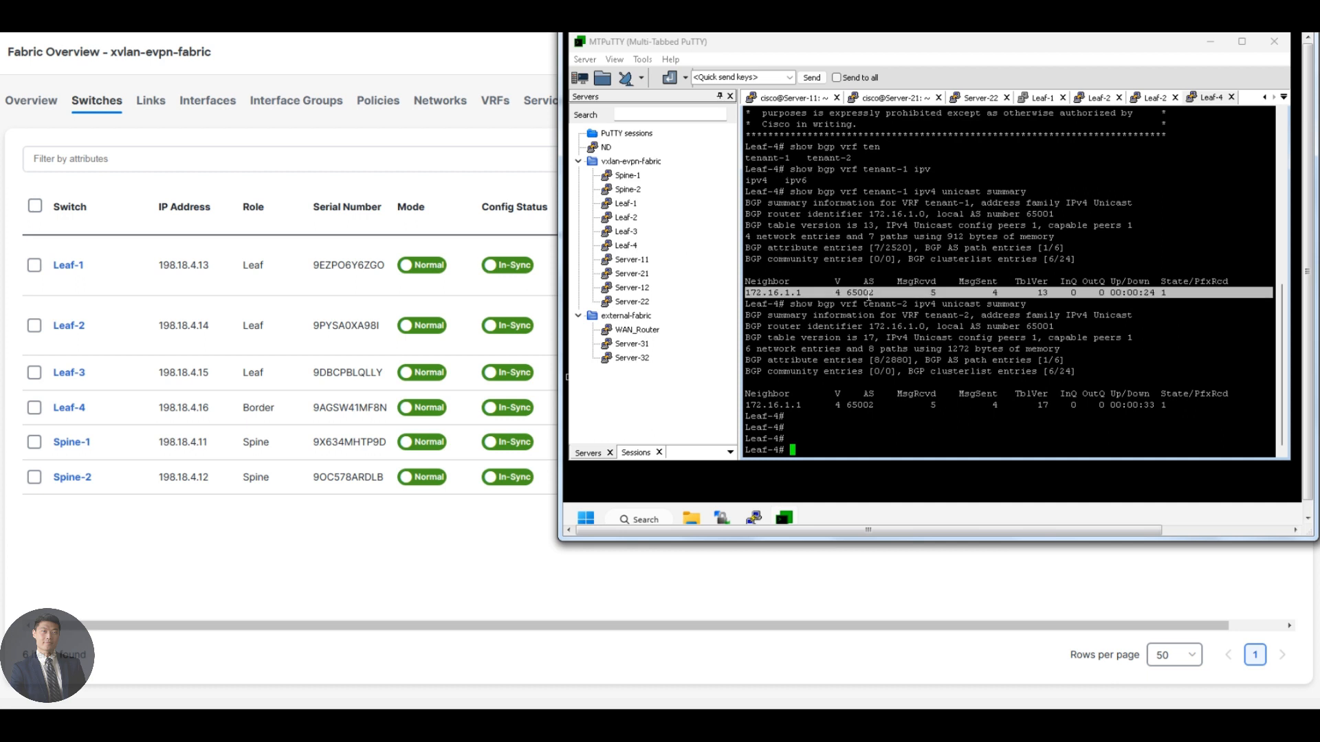
double_click(860, 406)
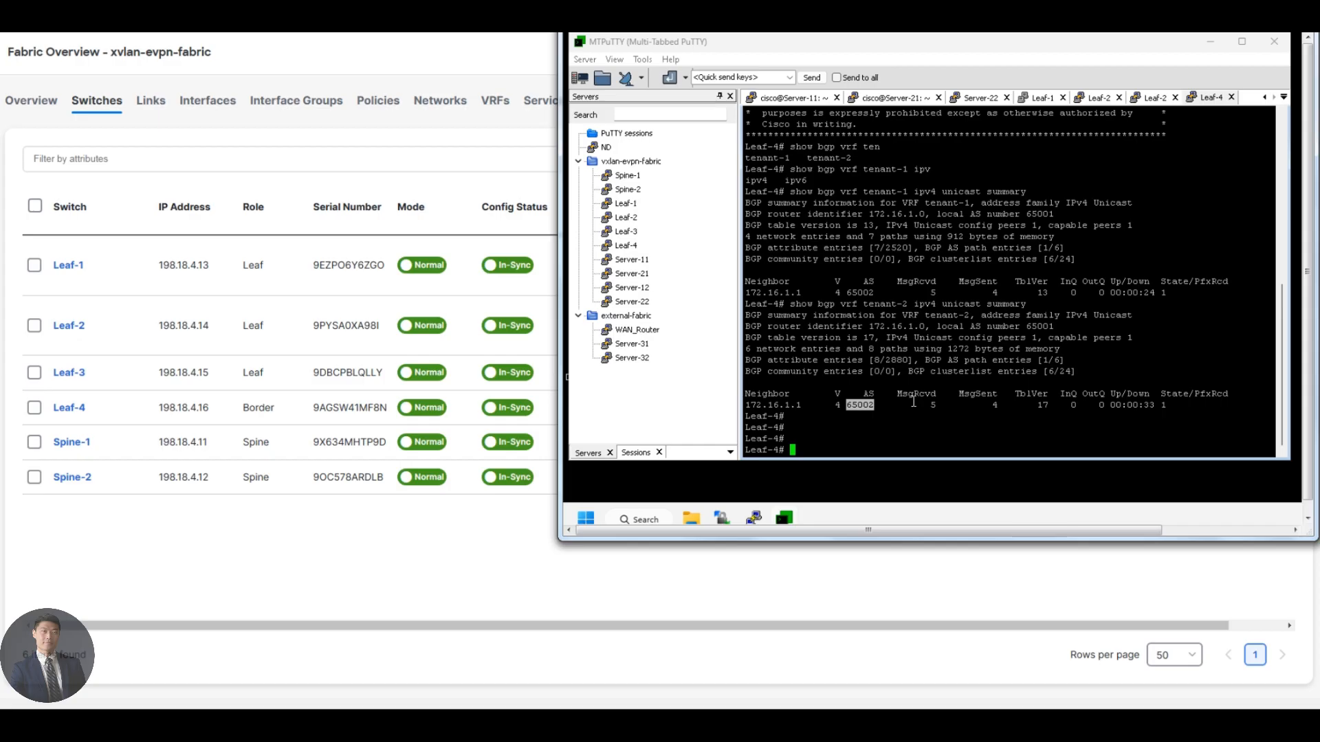
Show the routes from Tenant-1's external neighbor with "show bgp vrf tenant-1 ipv4 unicast neighbors 172.16.1.1 routes" on Leaf-4.
text(show bgp vrf  ten)
key(Tab)
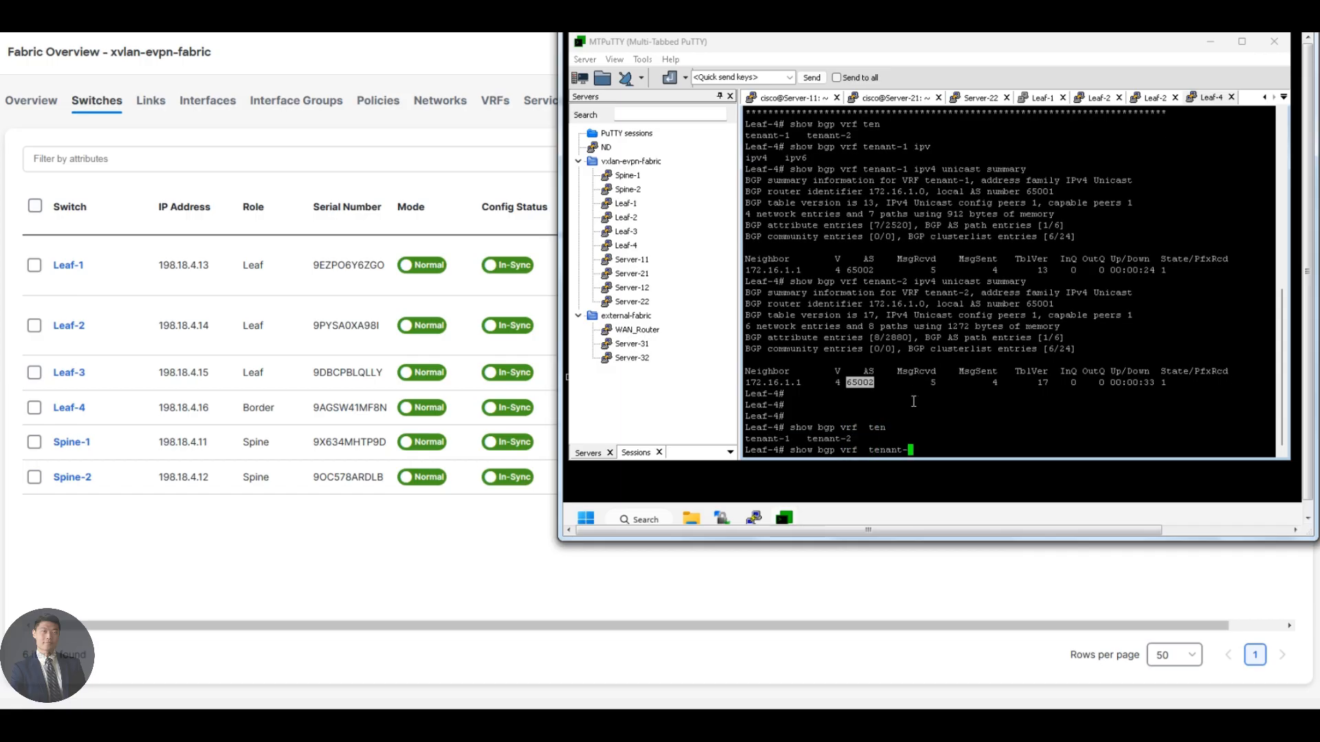
text(1 ipv)
key(Tab)
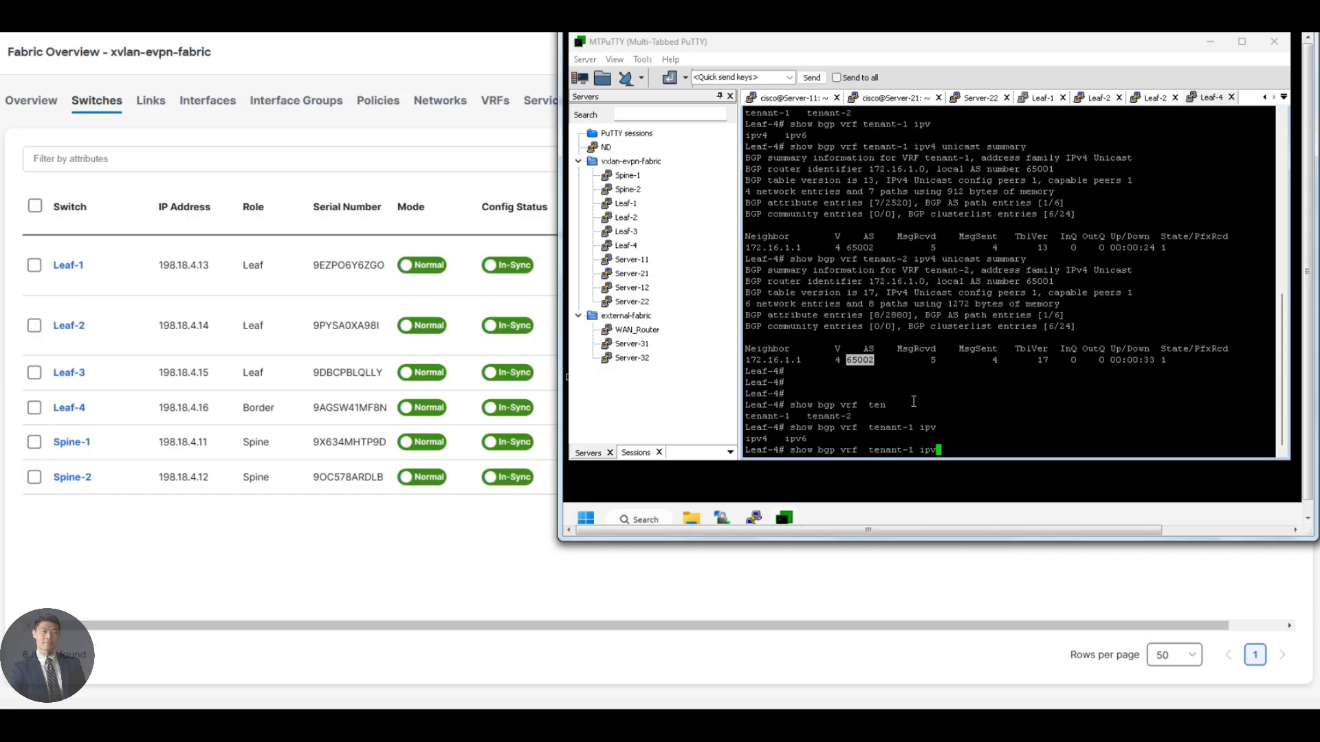
text(4 unicast neighbors 172.16.)
text(1.1 routes)
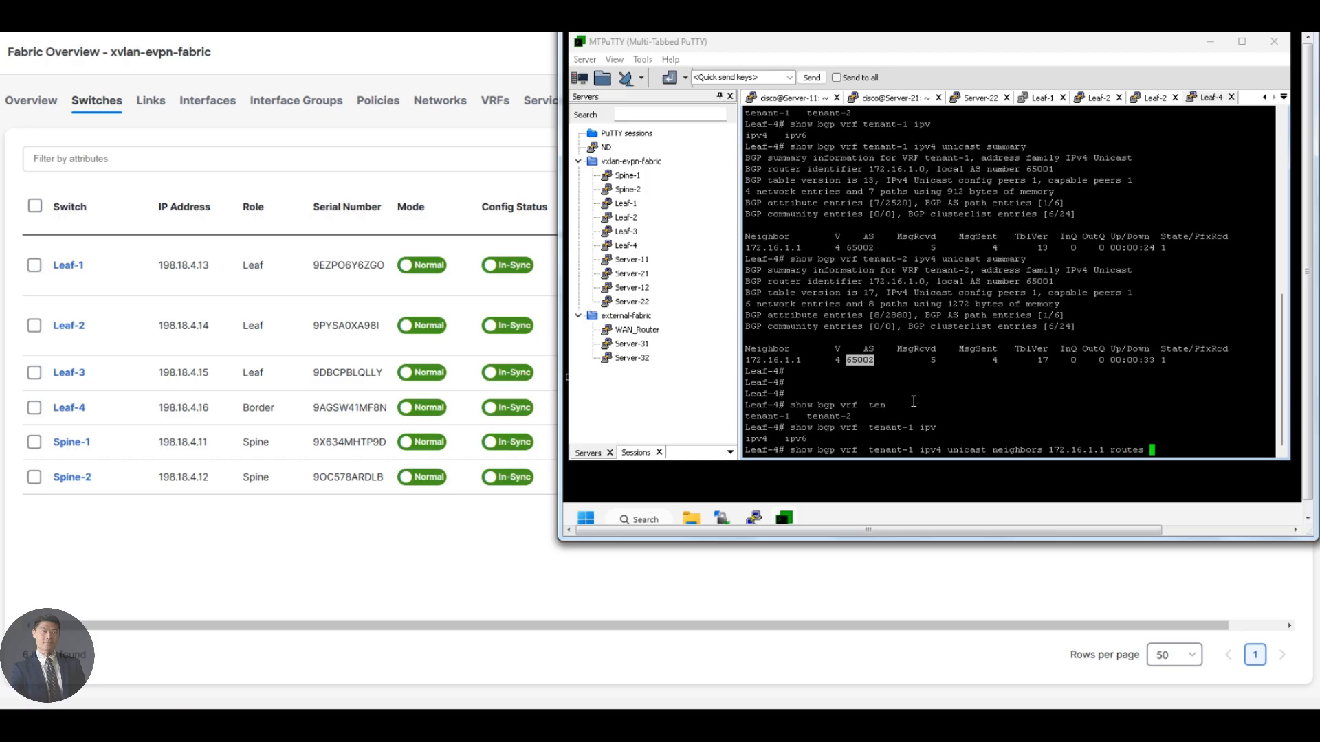
key(Return)
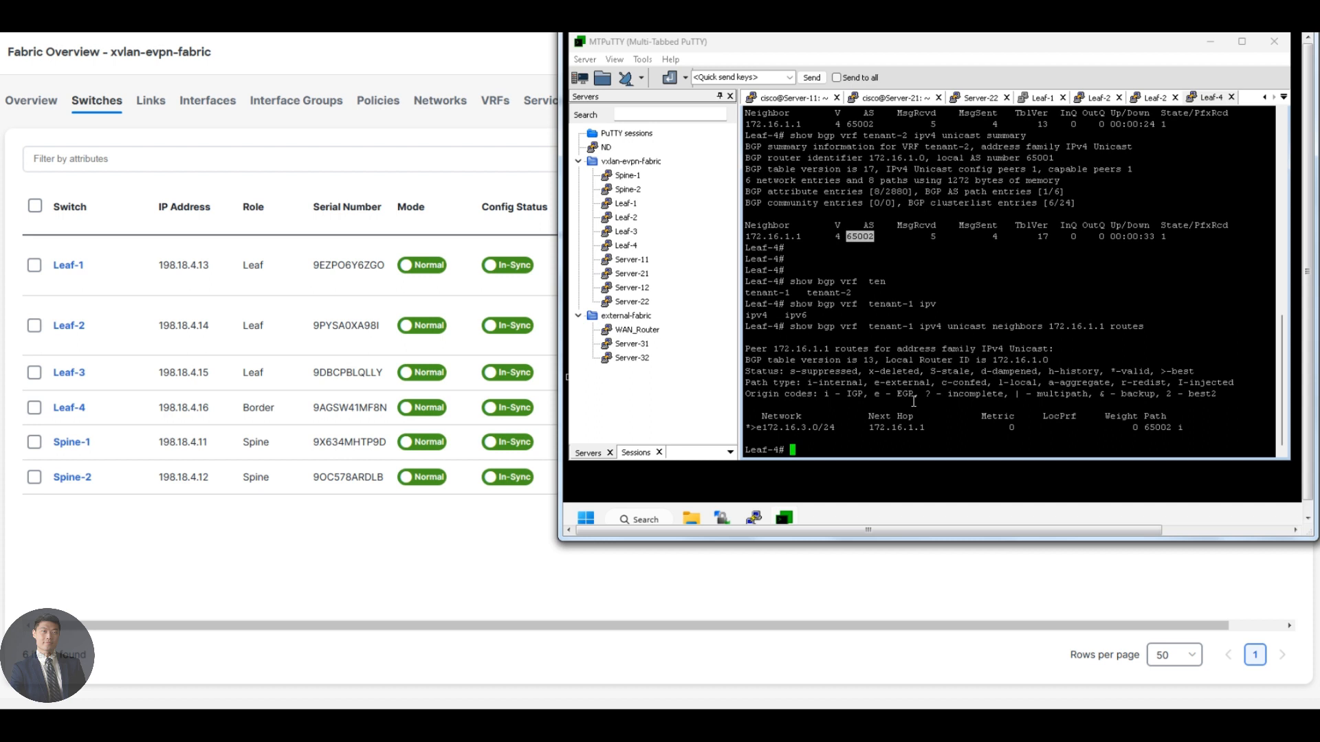
Repeat the neighbor routes query on Leaf-4 as "show bgp vrf tenant-2 ipv4 unicast neighbors 172.16.1.1 routes".
key(Return)
key(Return)
key(Up)
key(Left)
key(Left)
key(Left)
key(Left)
key(Left)
key(Left)
key(Left)
key(Left)
key(Left)
key(Left)
key(Left)
key(Left)
key(Left)
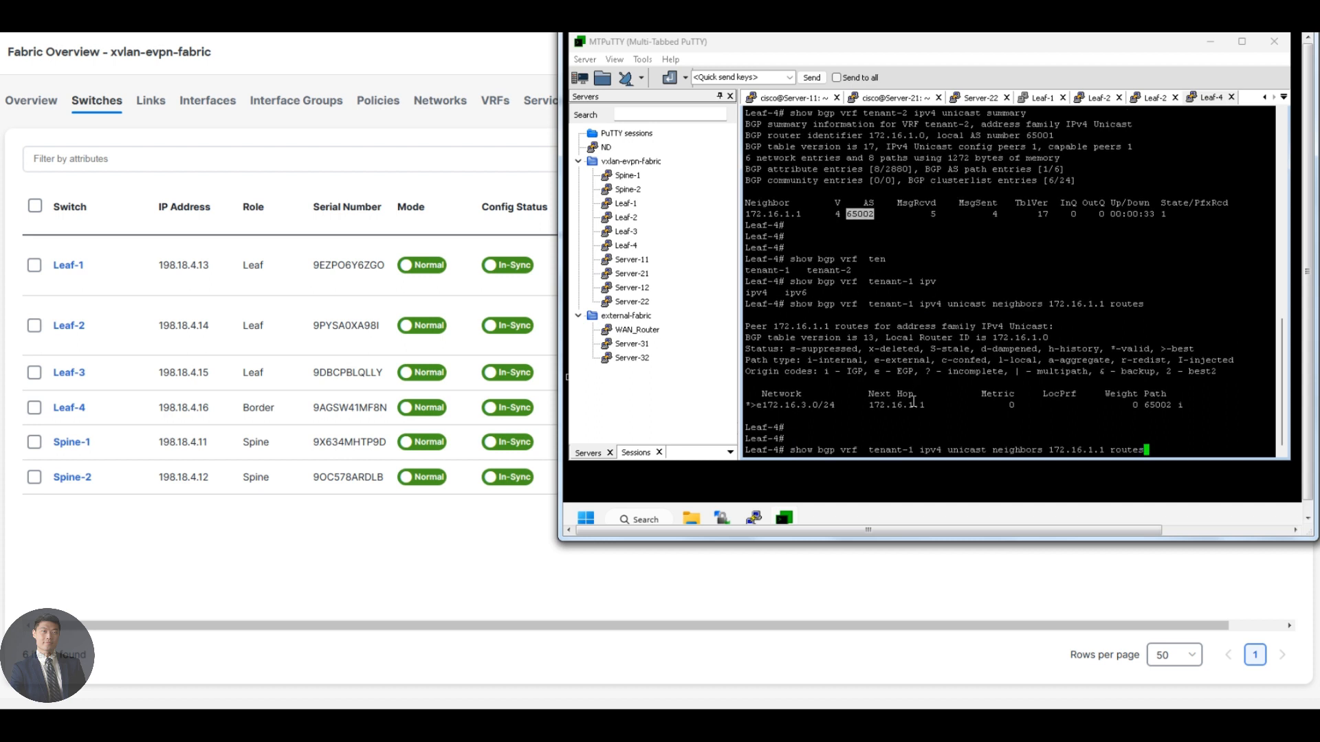
key(Left)
key(Left)
key(Left)
key(Left)
key(Left)
key(Left)
key(Left)
key(Left)
key(Left)
key(Left)
key(Left)
key(Left)
key(Left)
key(Left)
key(Left)
key(Left)
key(Left)
key(Left)
key(Left)
key(Left)
key(BackSpace)
text(2)
key(Return)
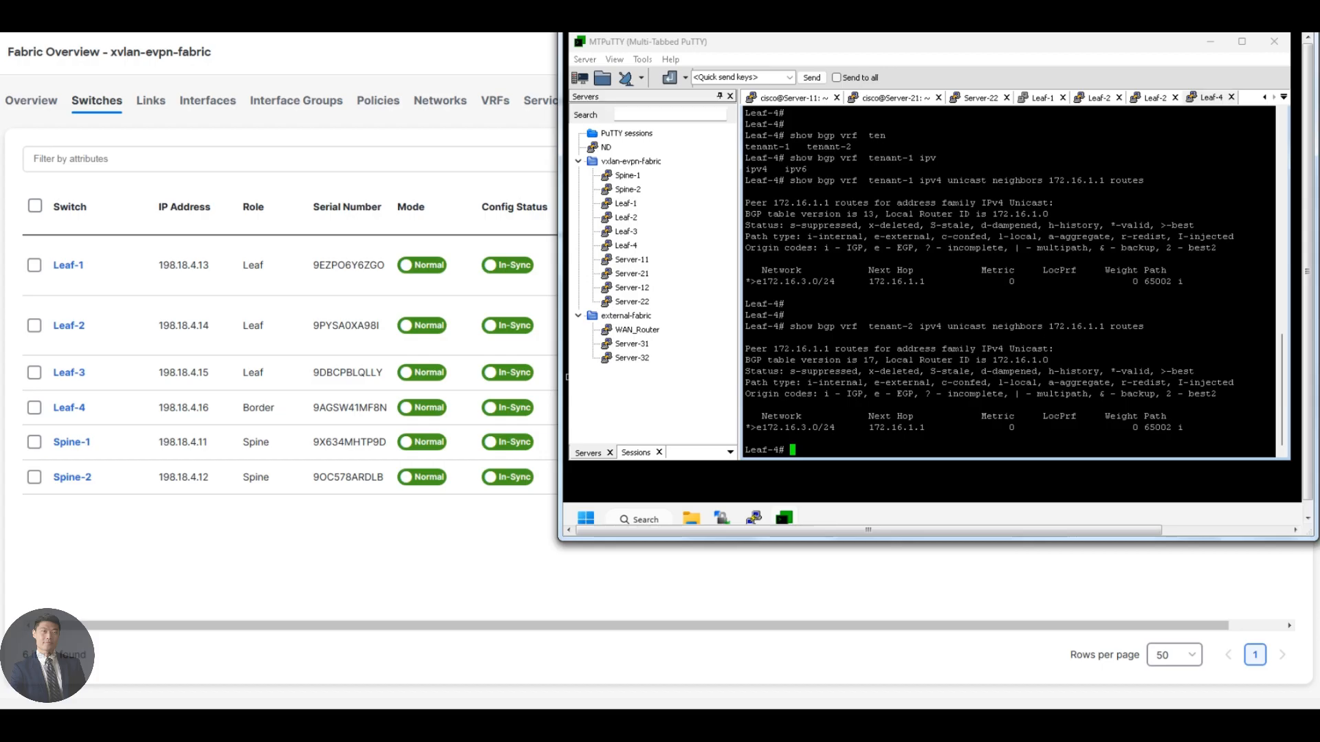
Return to the fabric overview and filter the fabric's interfaces by Device Name == Spine-1.
click(546, 377)
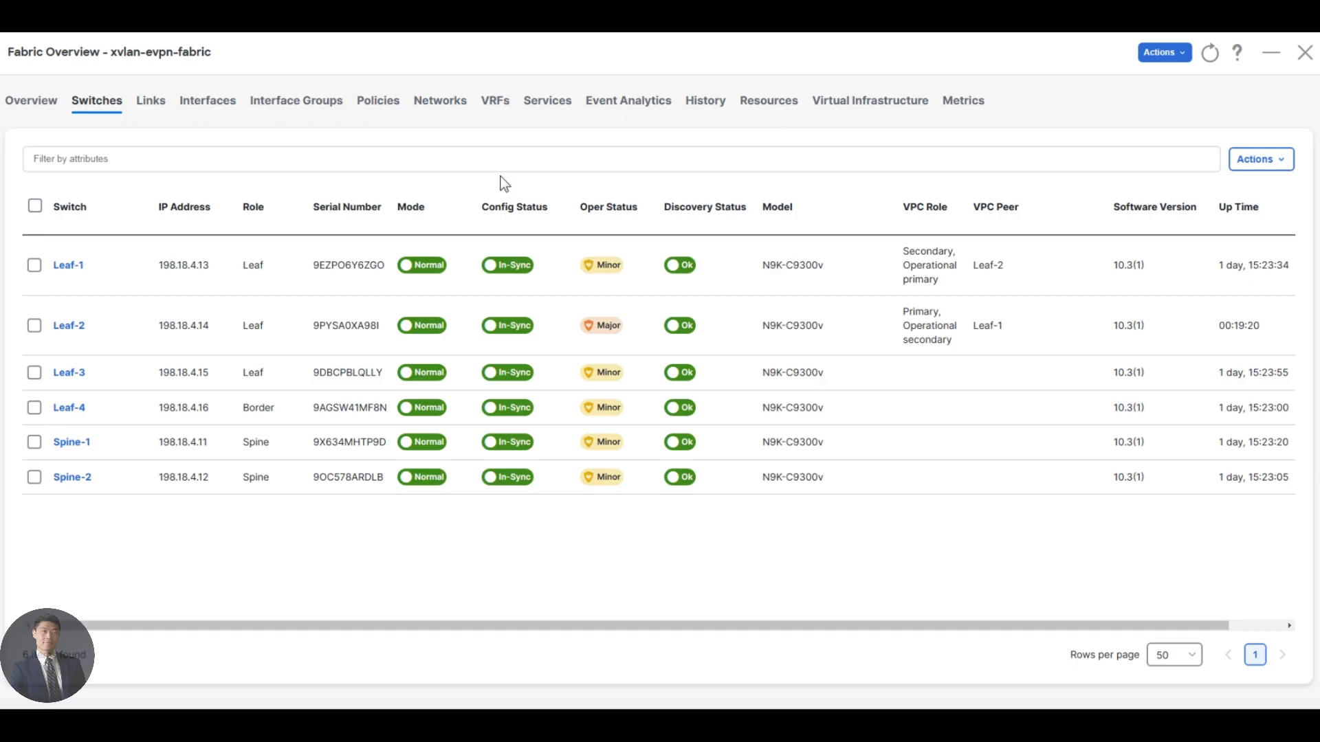
click(209, 103)
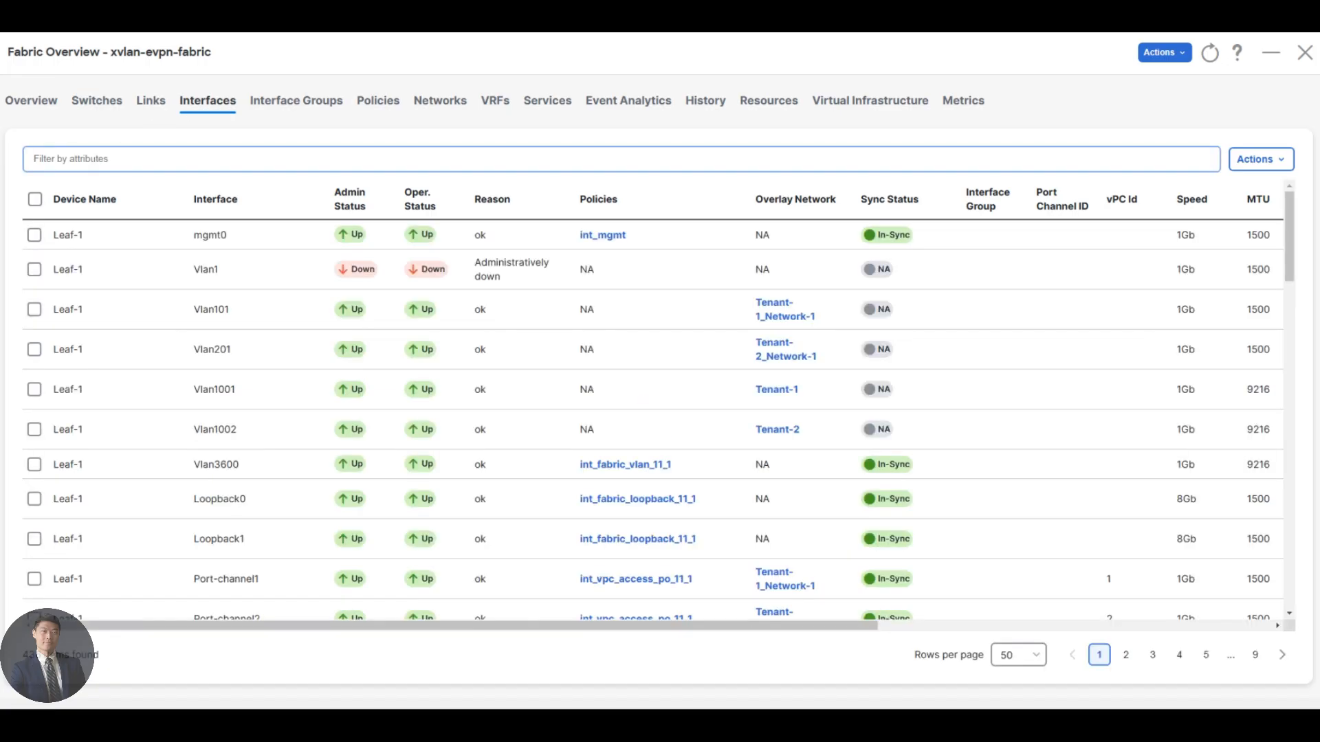
click(104, 159)
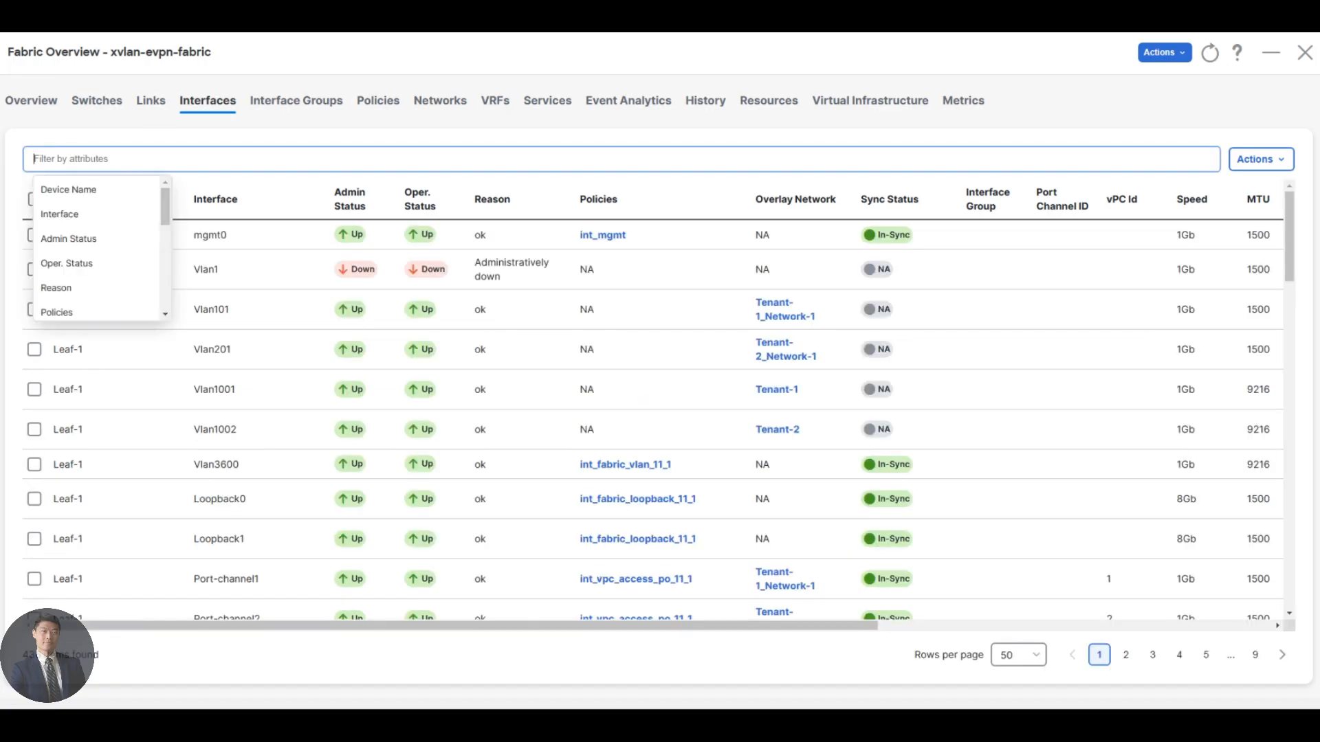
click(88, 194)
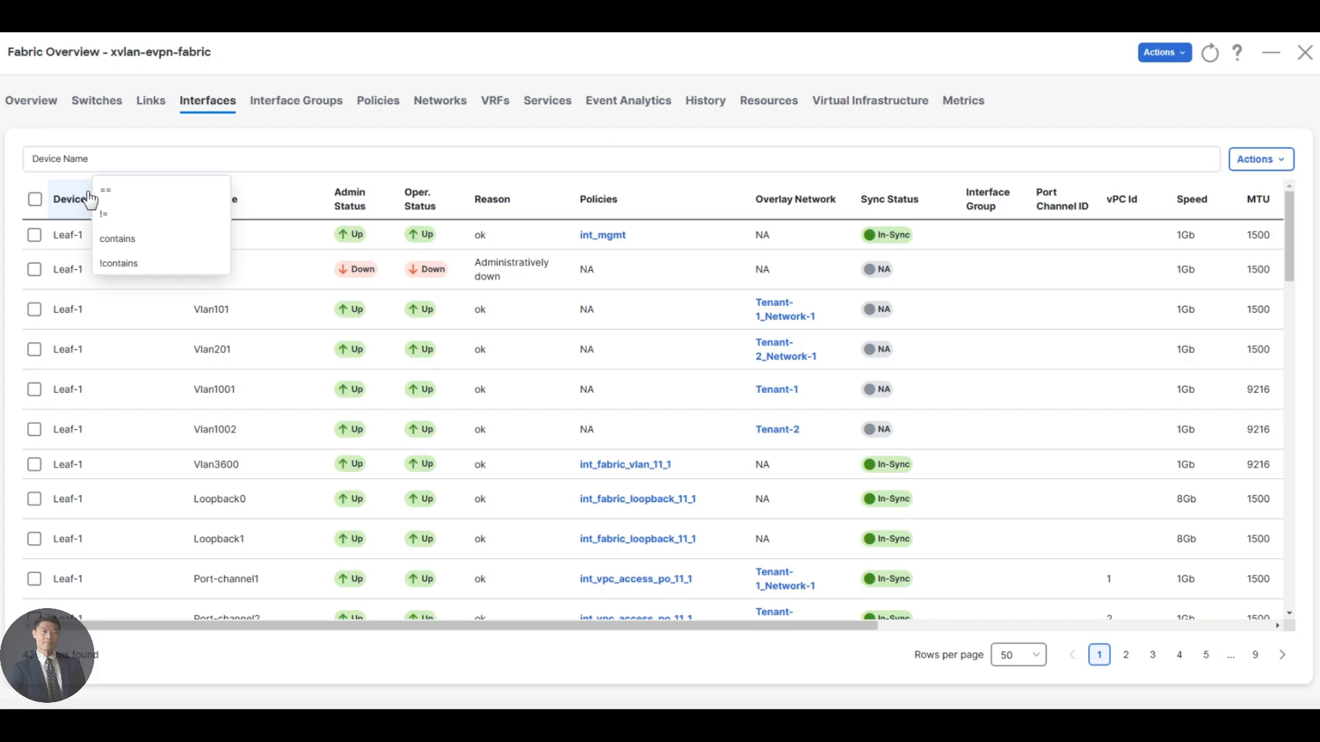
click(100, 193)
text(Spi)
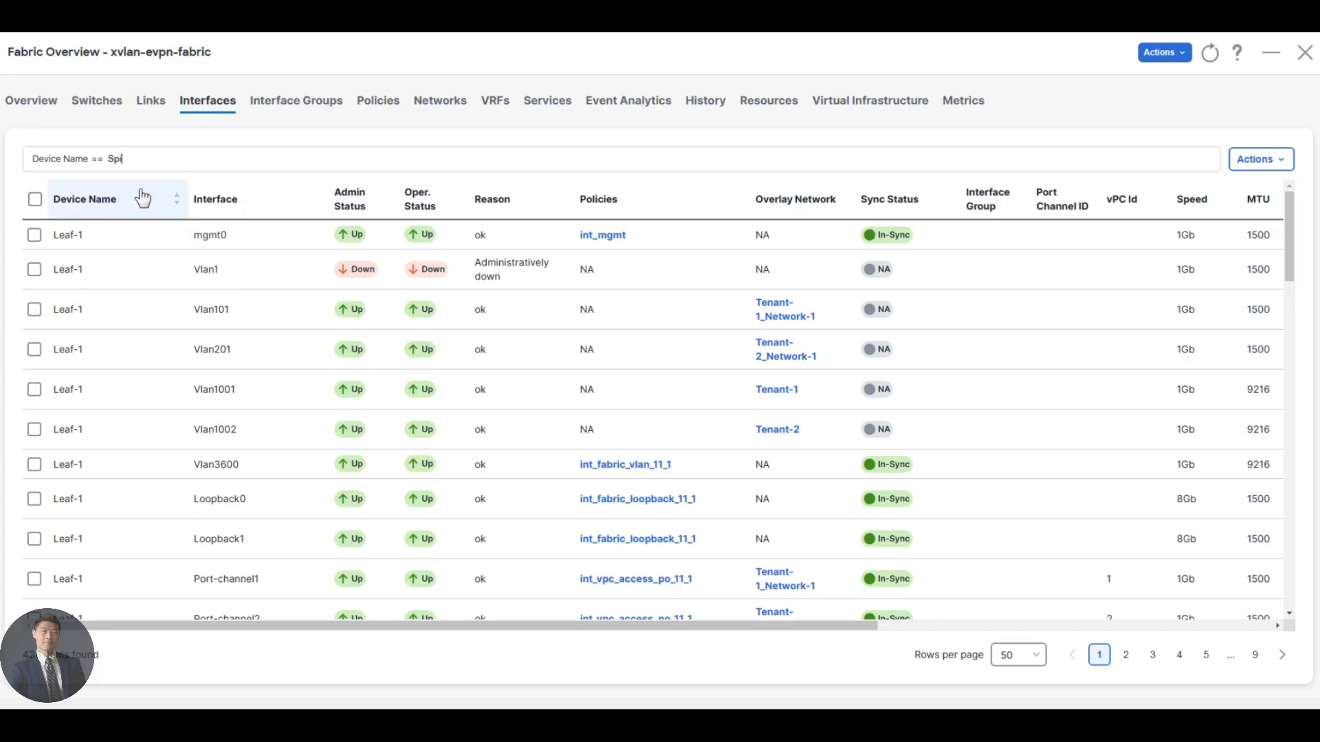
text(ne-1)
key(Return)
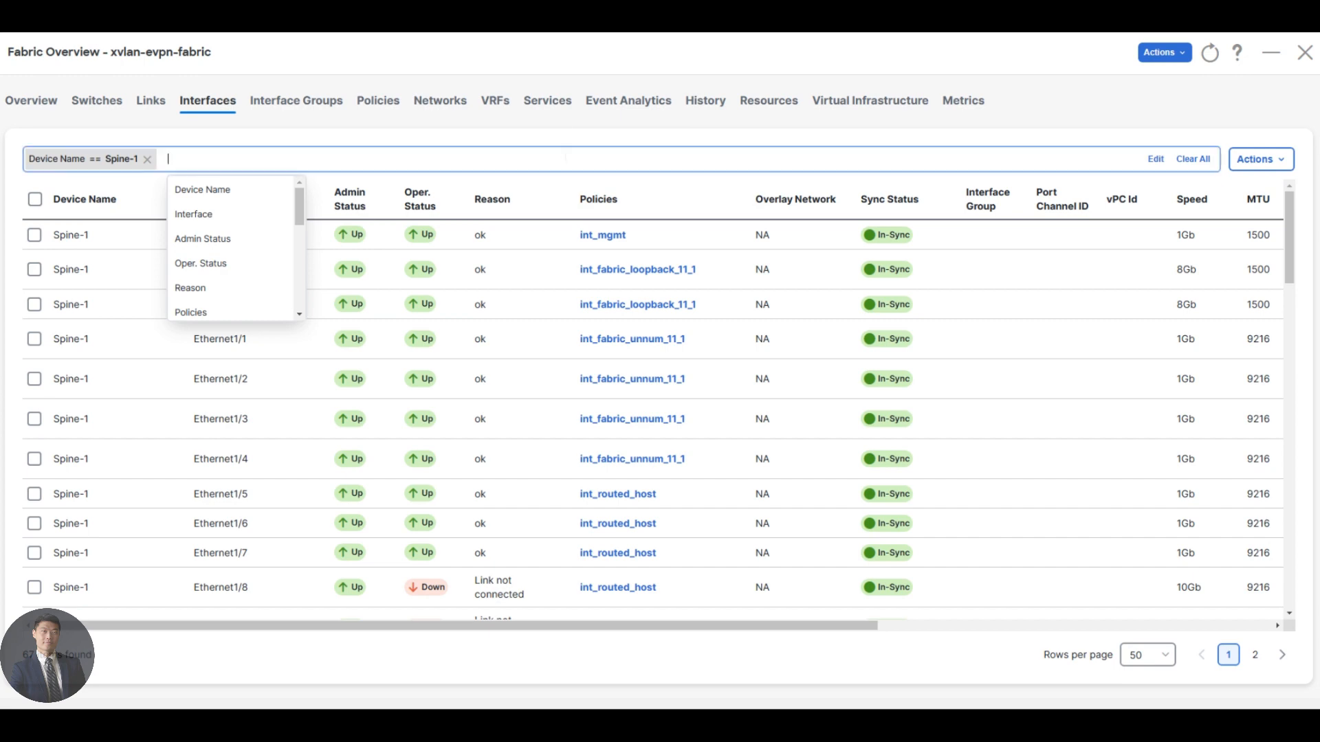
Sort the interface list by device name and examine the status of Spine-1's interfaces on page 1.
scroll(556, 251, down, 1)
click(138, 191)
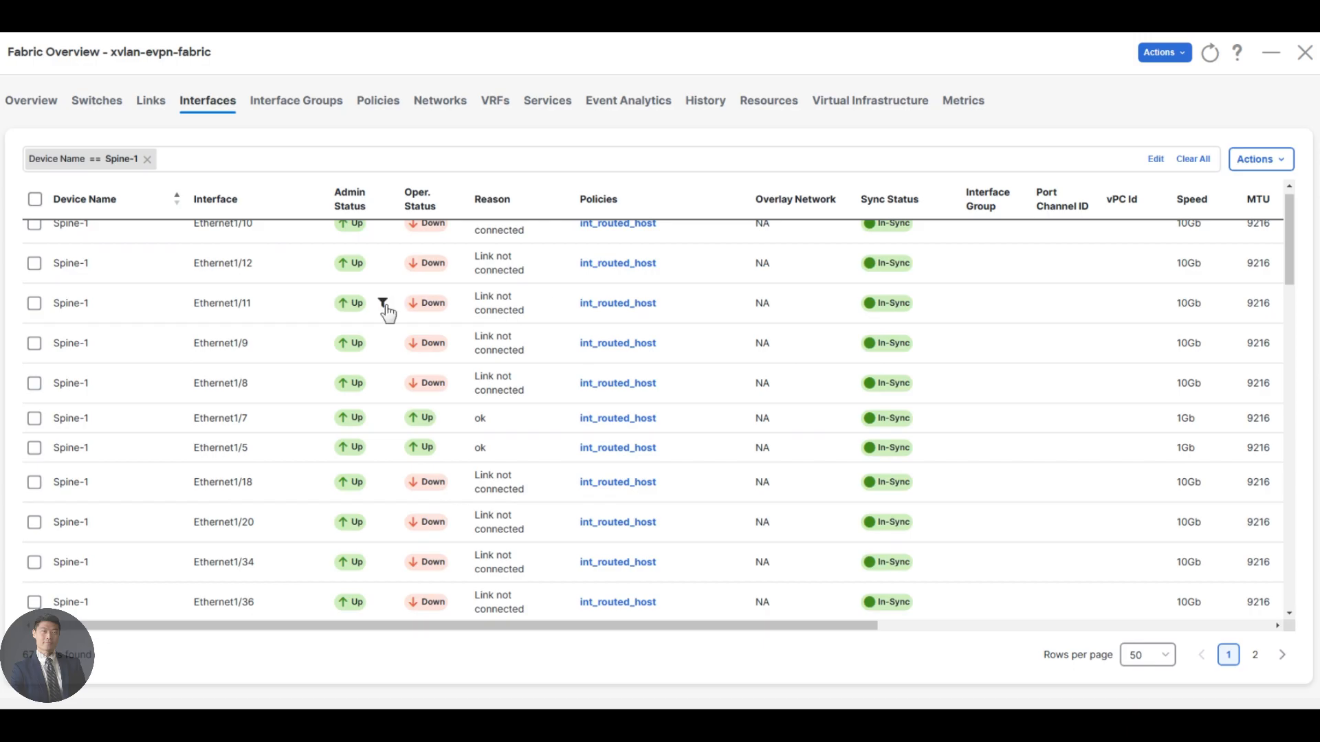
scroll(387, 306, up, 1)
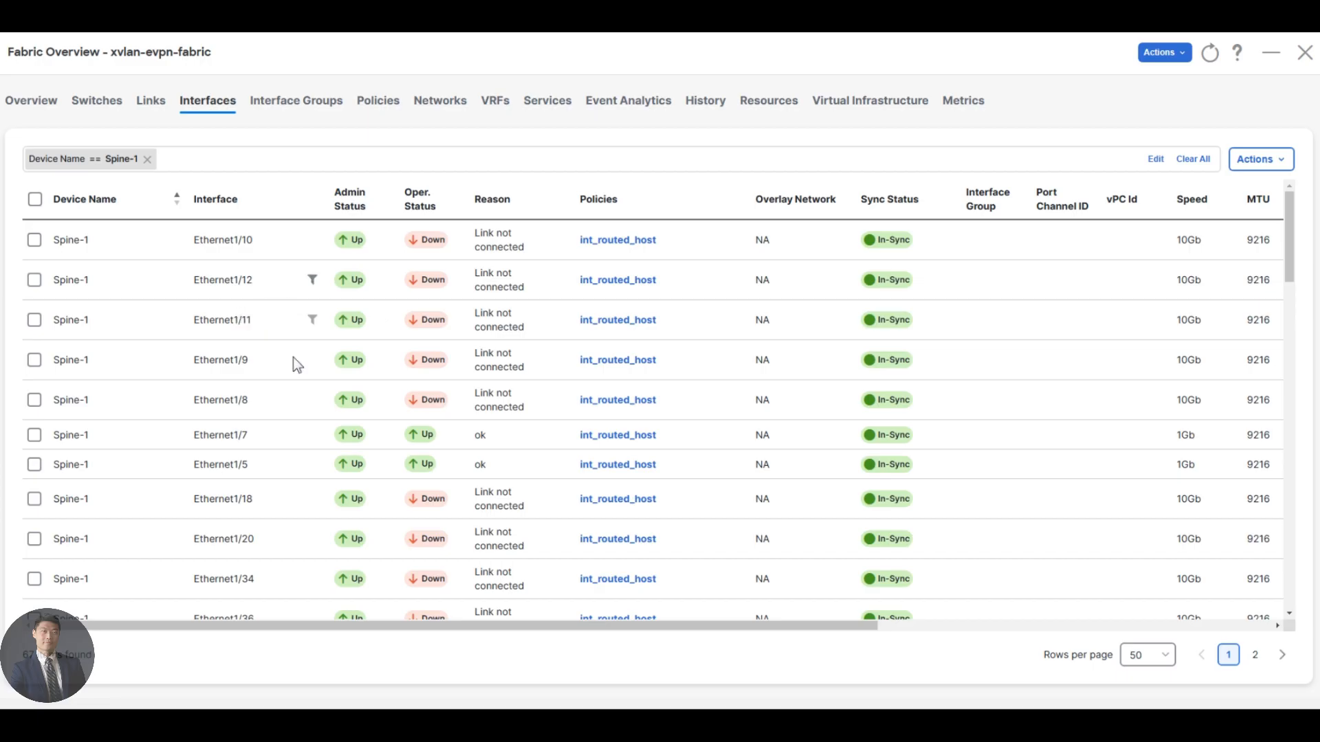
scroll(294, 359, down, 10)
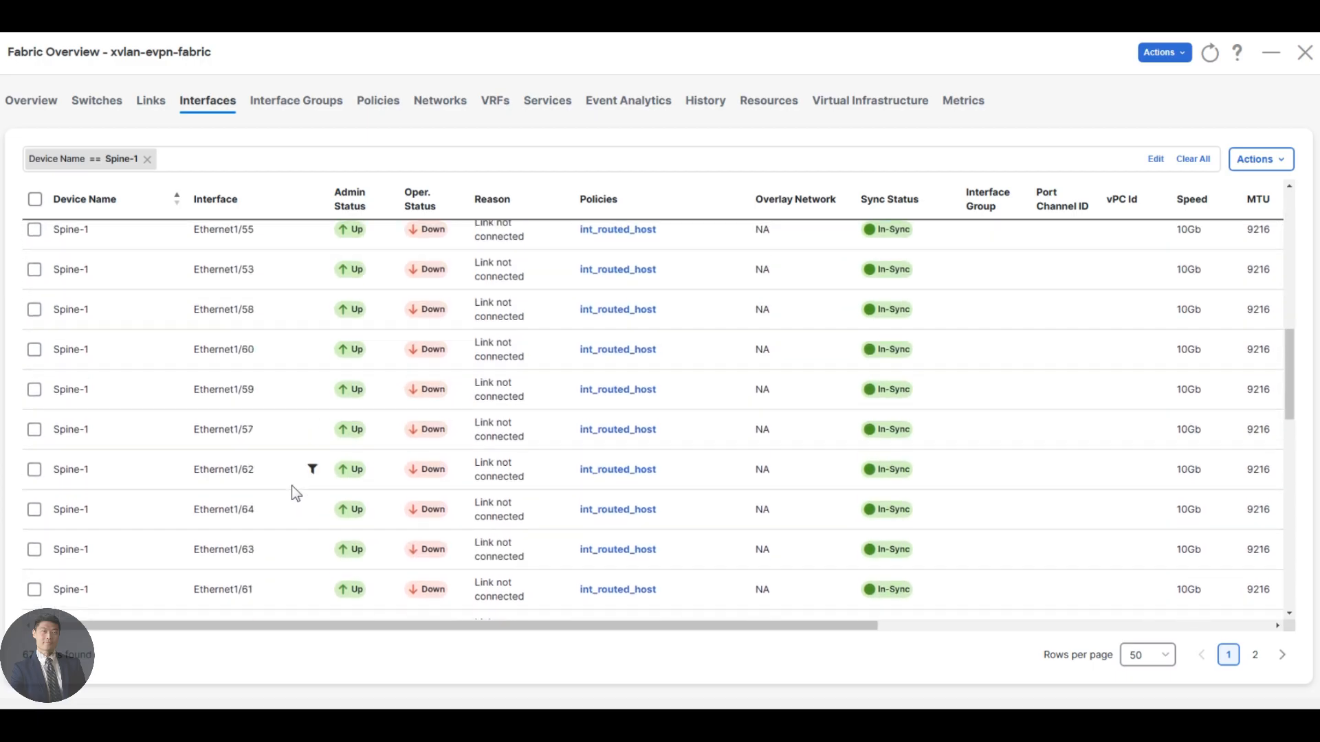
scroll(291, 485, down, 10)
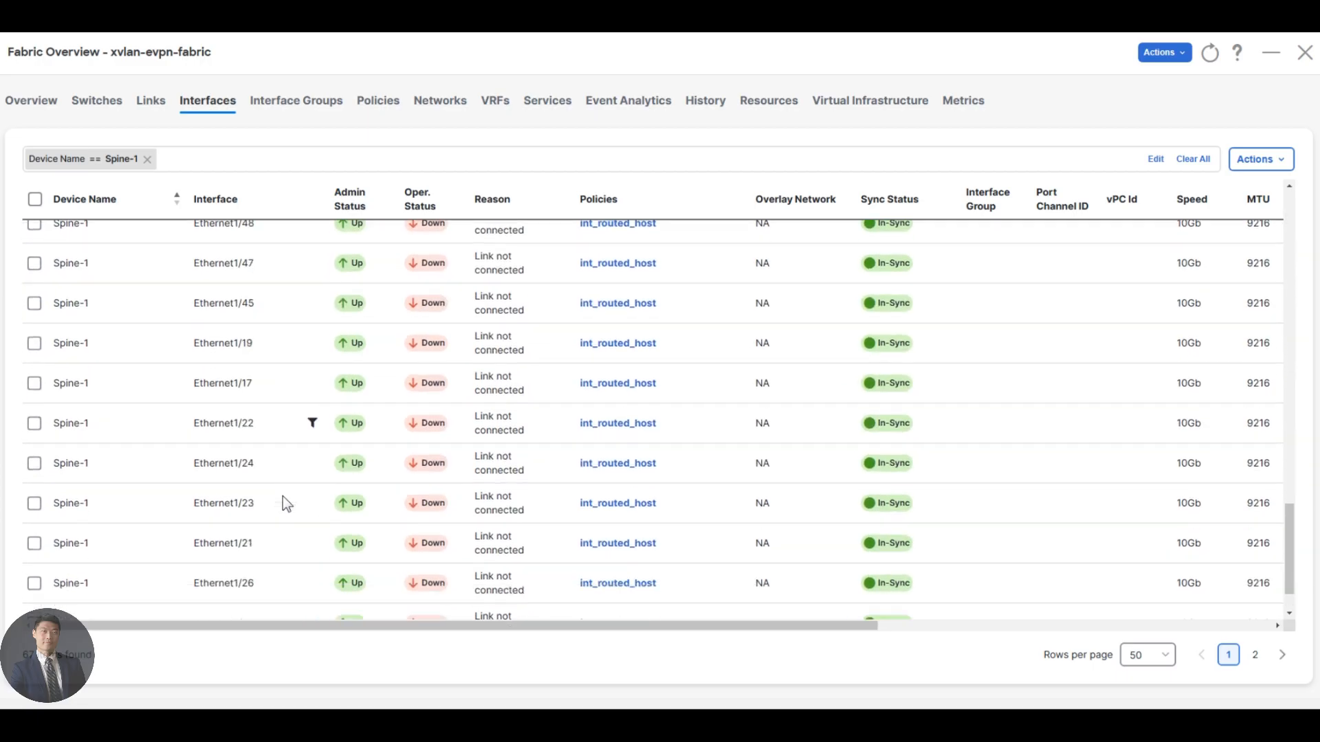
scroll(282, 497, up, 15)
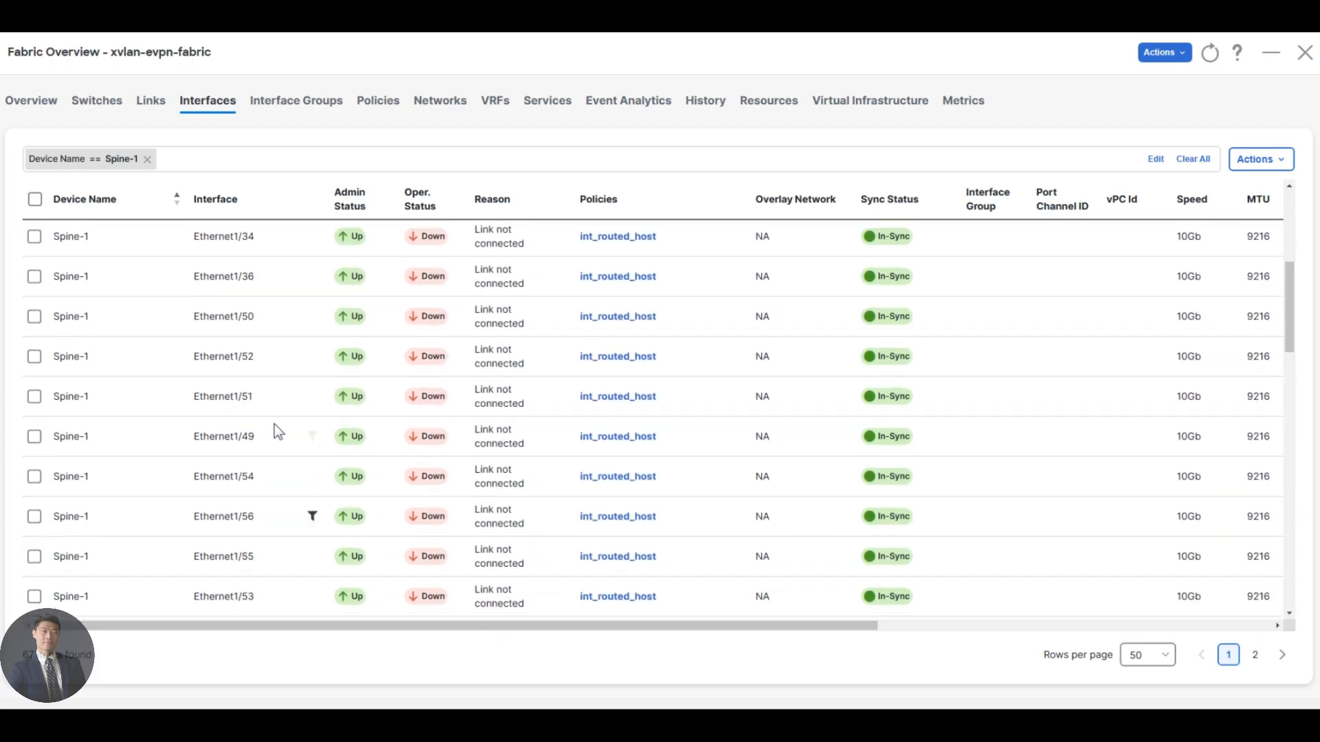
scroll(279, 433, up, 5)
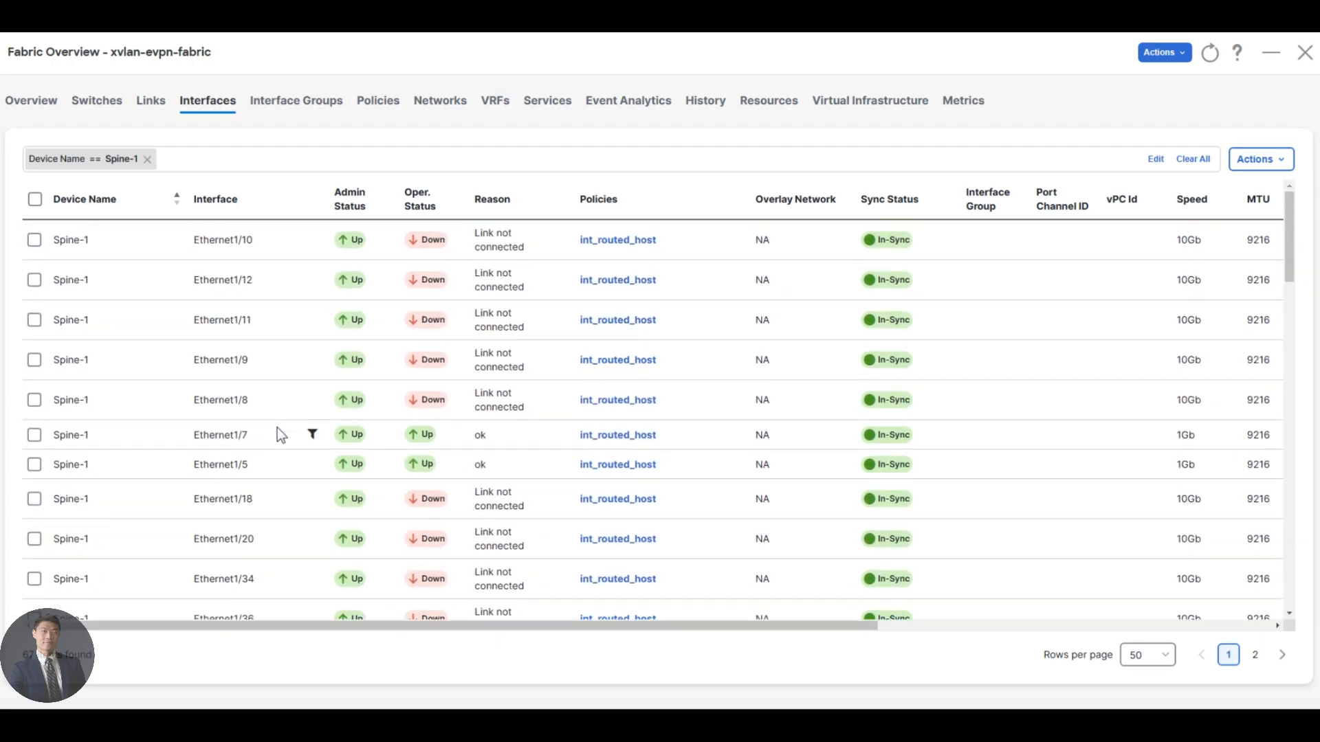
scroll(295, 447, down, 15)
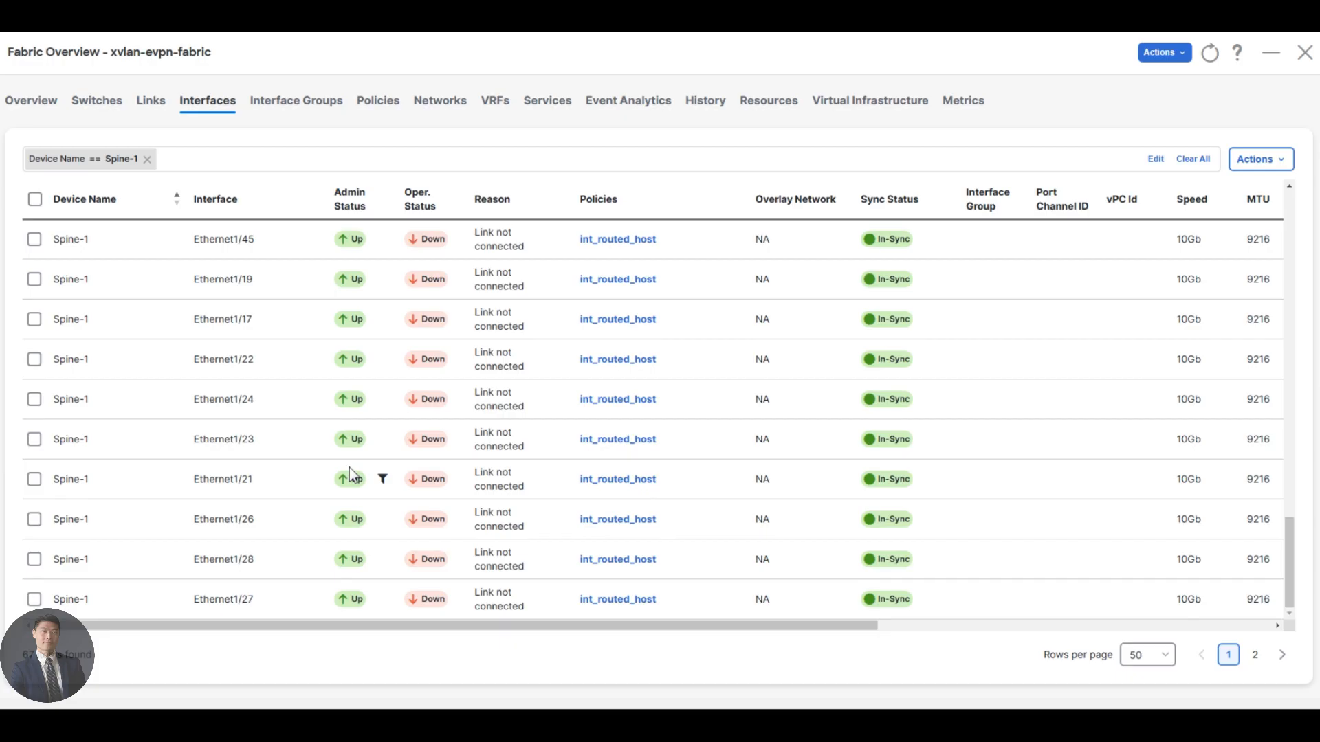
Examine Spine-1's interfaces on page 2 of the list and compare them with the topology diagram in the lab PDF.
click(1255, 654)
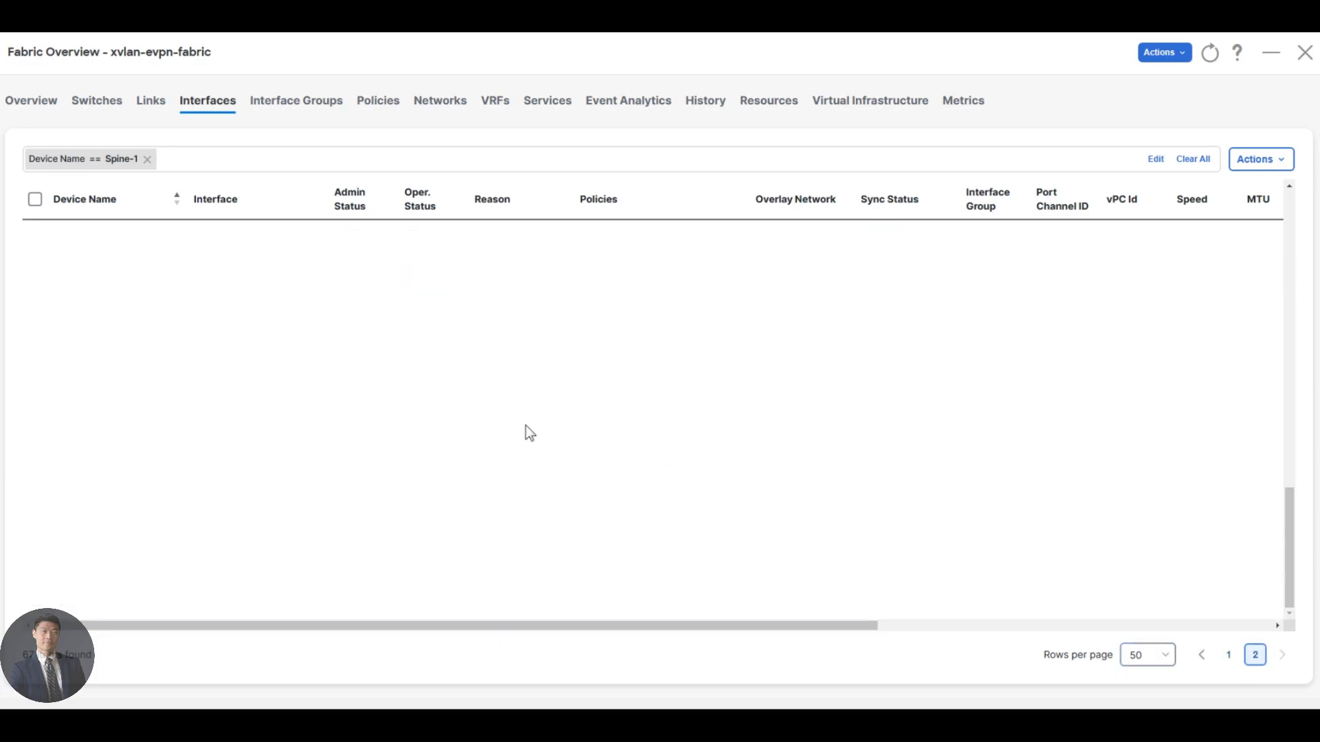
scroll(468, 402, up, 9)
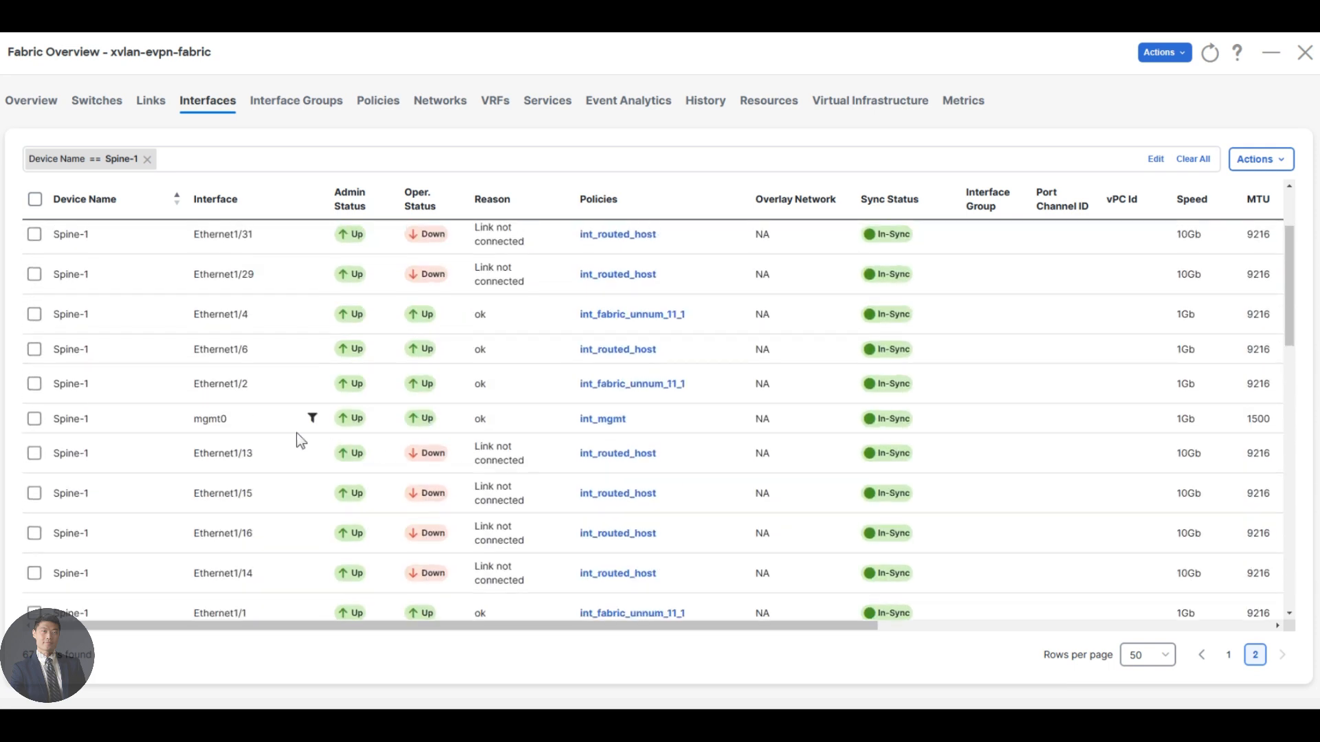
scroll(378, 408, up, 1)
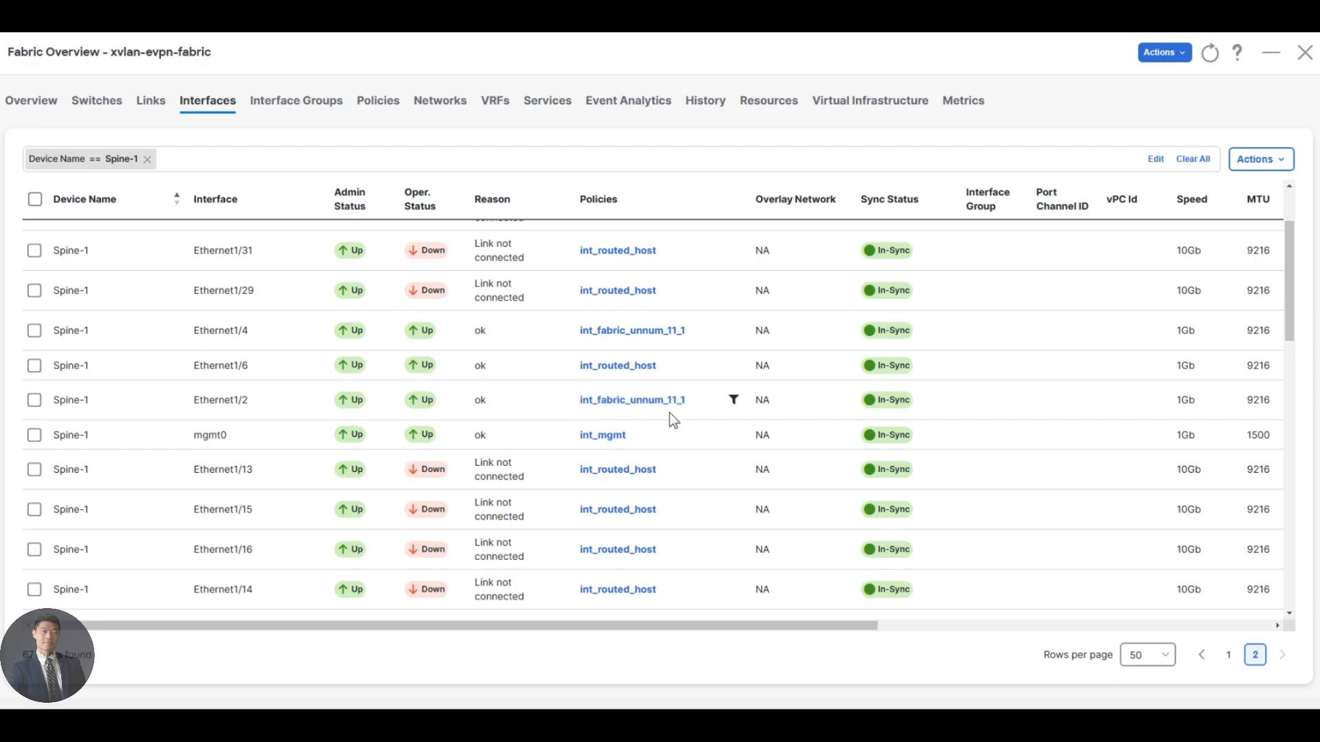
scroll(654, 364, down, 3)
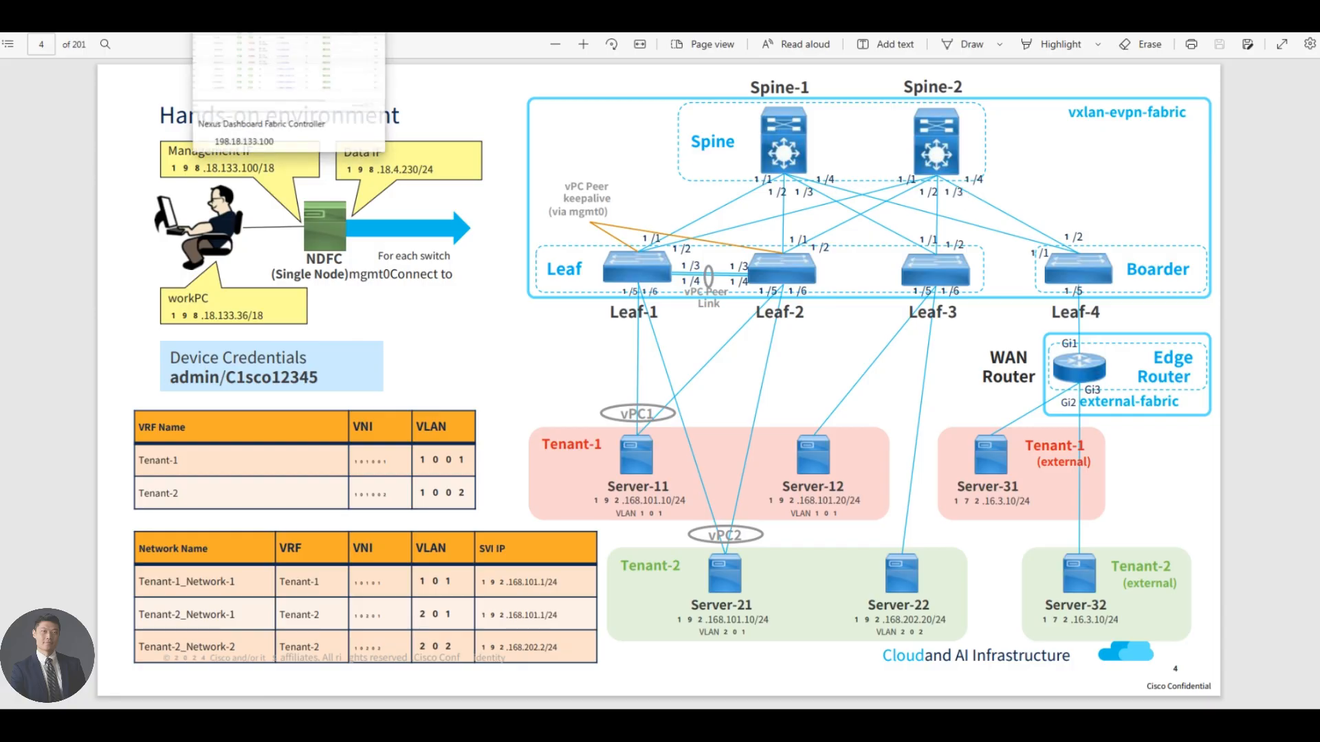
key(alt+Tab)
key(alt+Tab)
key(alt+Tab)
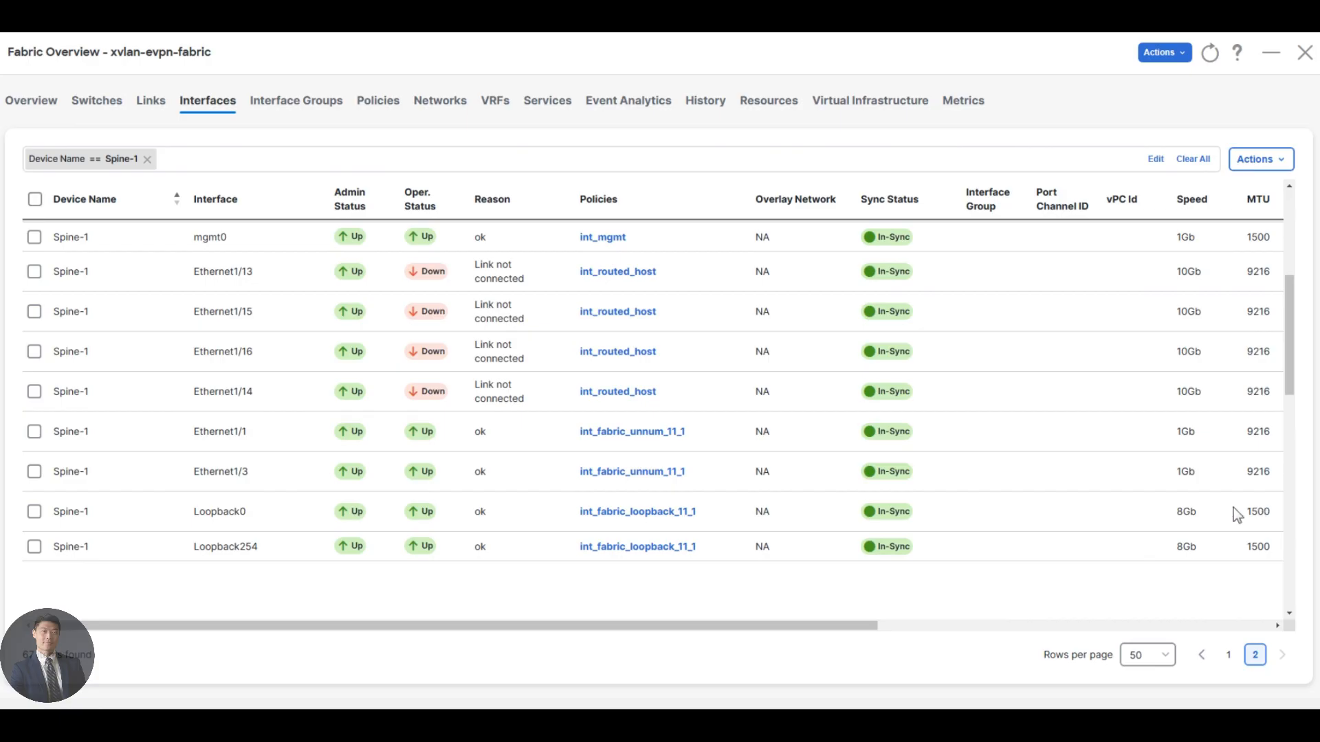
Go back to page 1 of Spine-1's interfaces and examine the speed, MTU and mode values.
click(1229, 657)
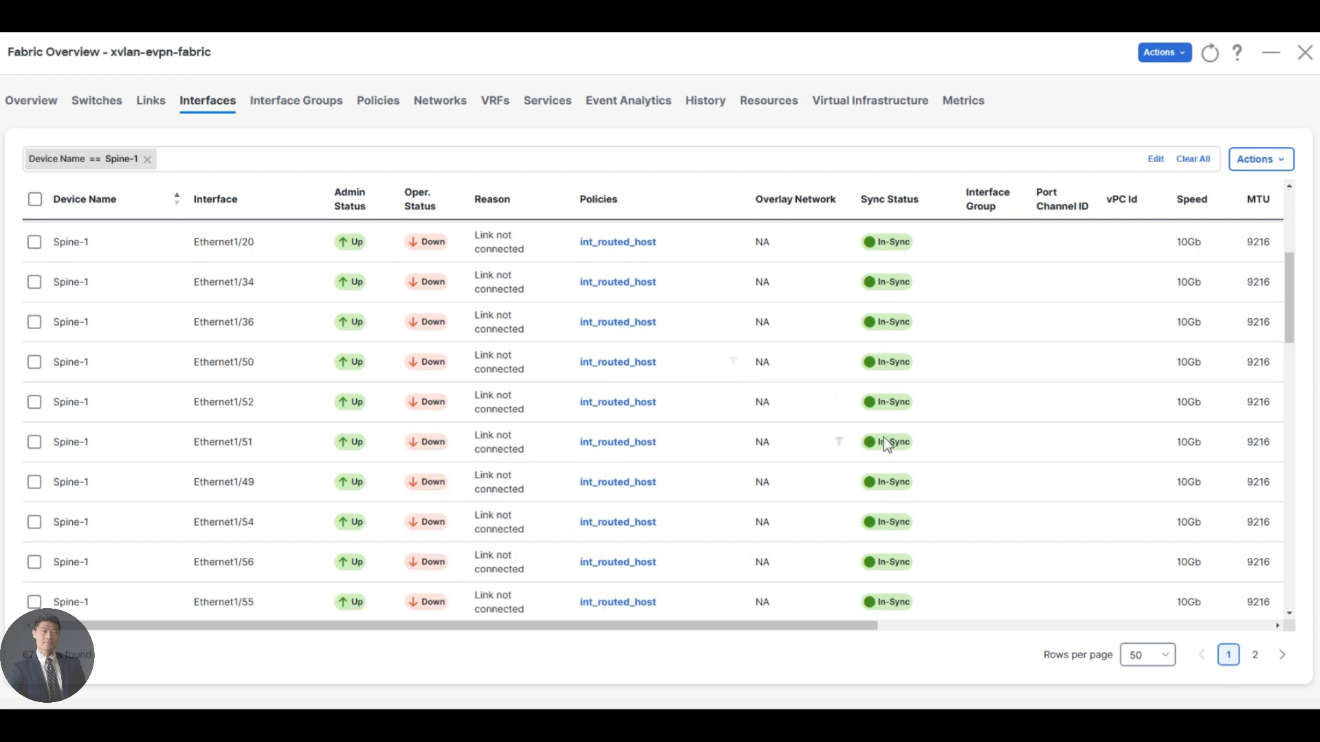
scroll(885, 436, up, 5)
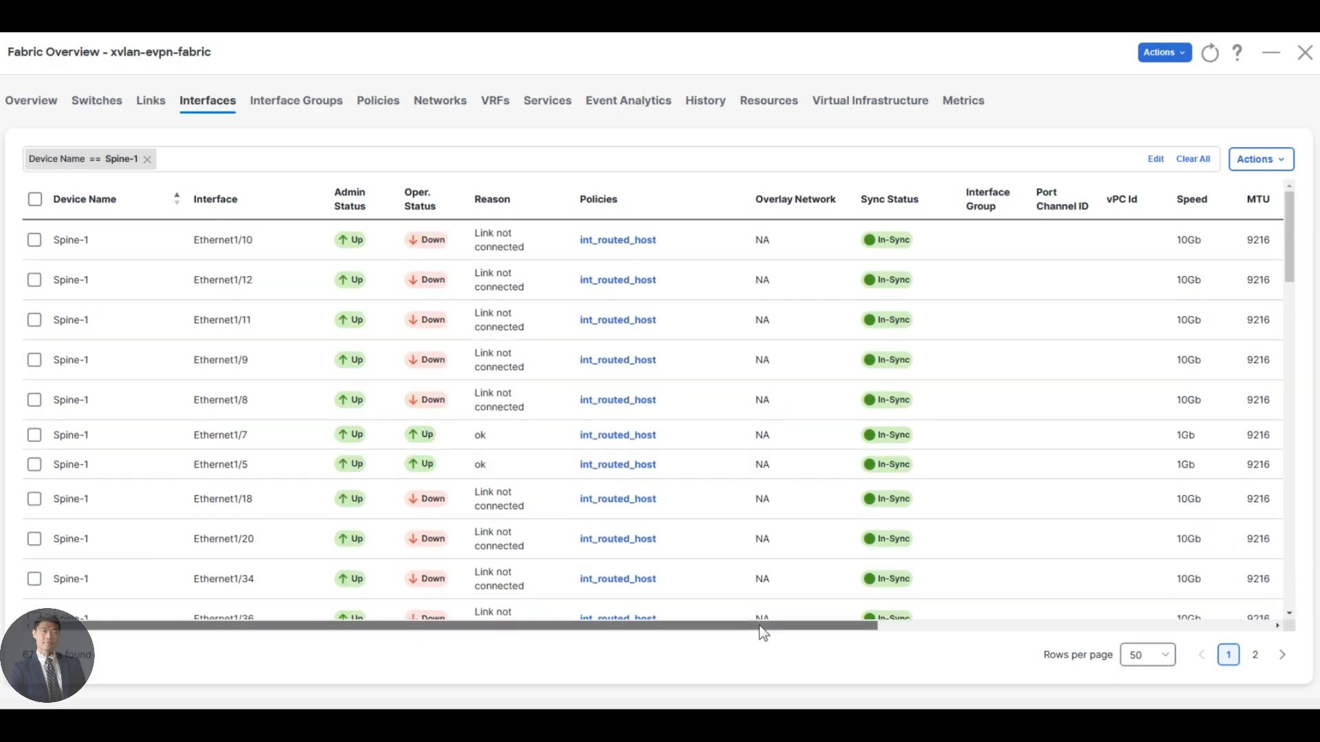
drag(763, 633, 789, 589)
scroll(789, 588, right, 5)
scroll(936, 501, down, 10)
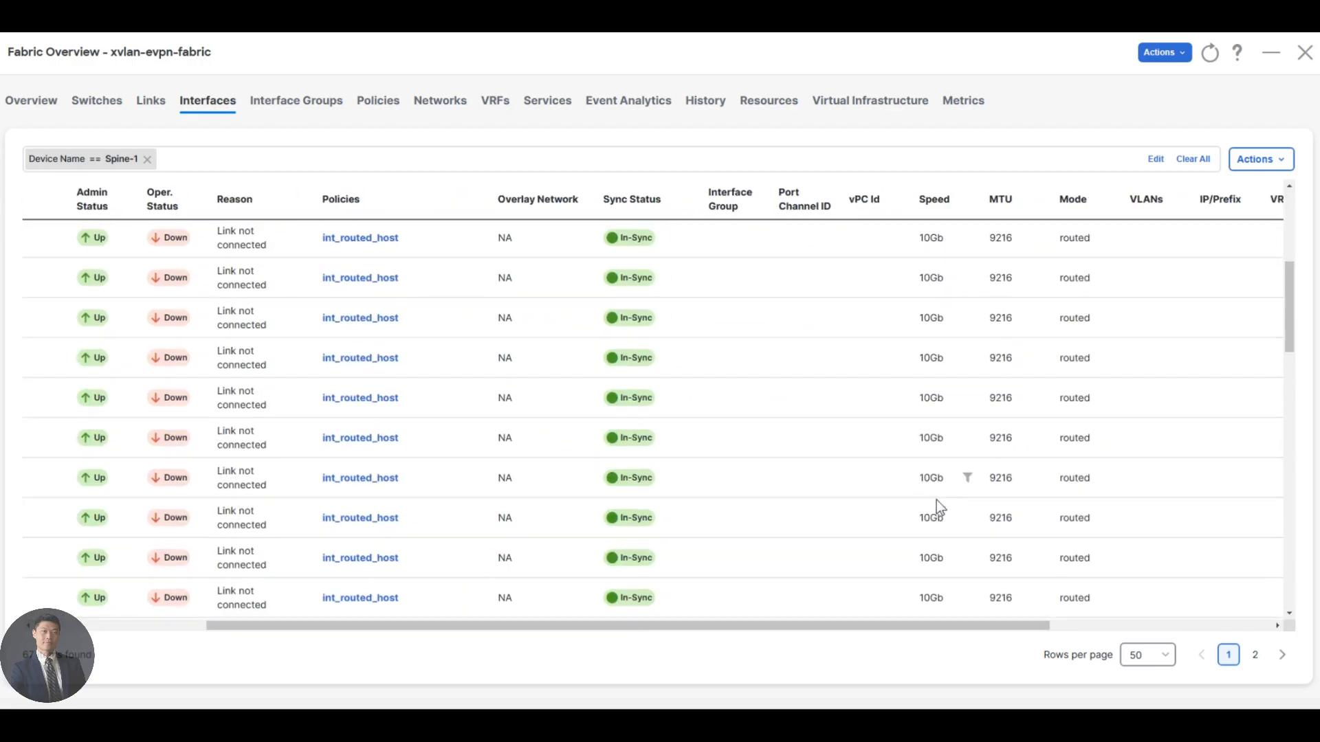
scroll(920, 543, down, 5)
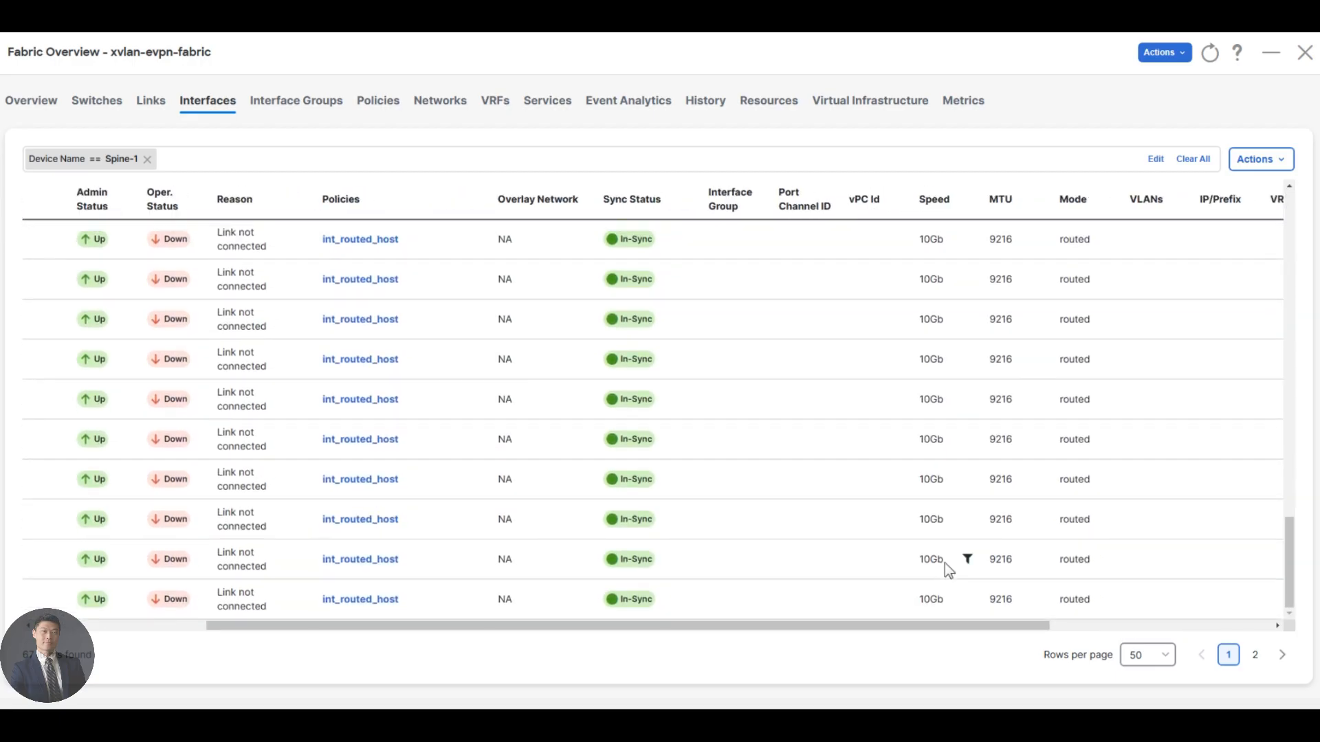
Examine the IP/Prefix, VRF and Neighbor entries of Spine-1's interfaces on page 2 of the list.
click(1255, 656)
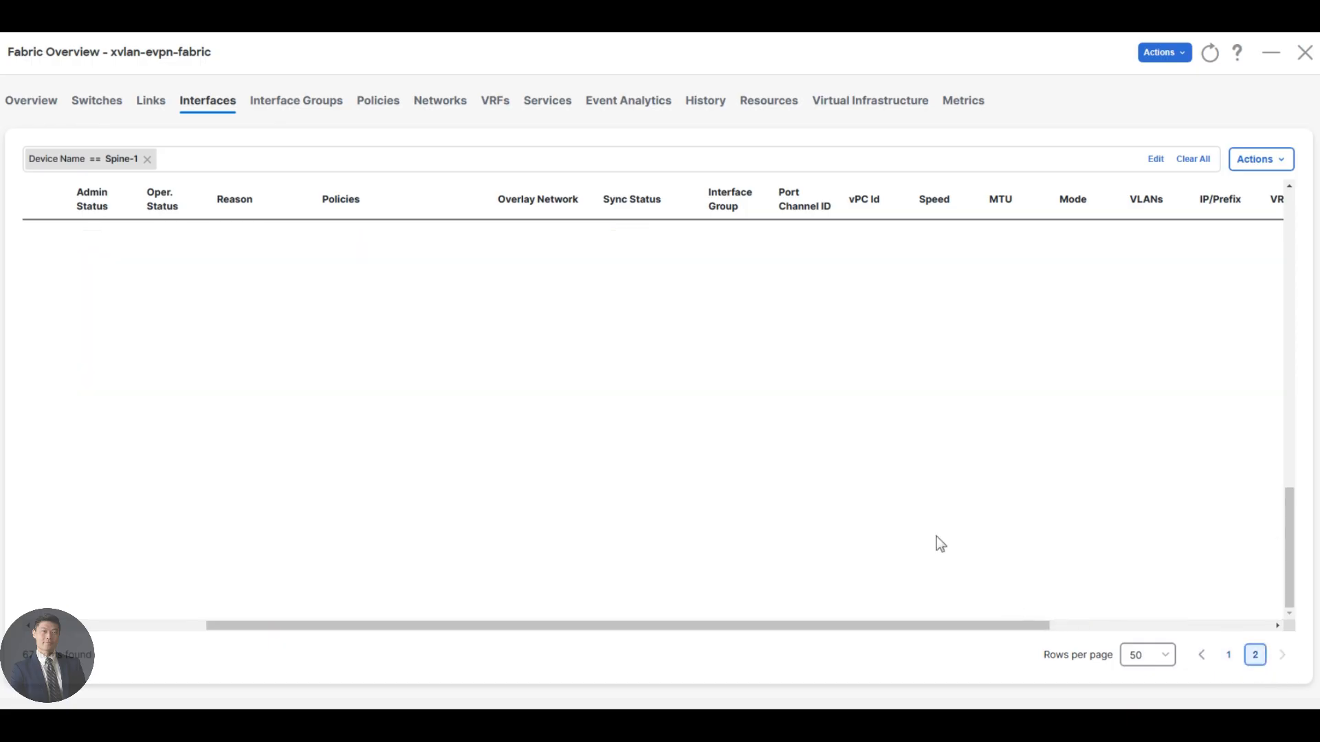
scroll(915, 481, up, 5)
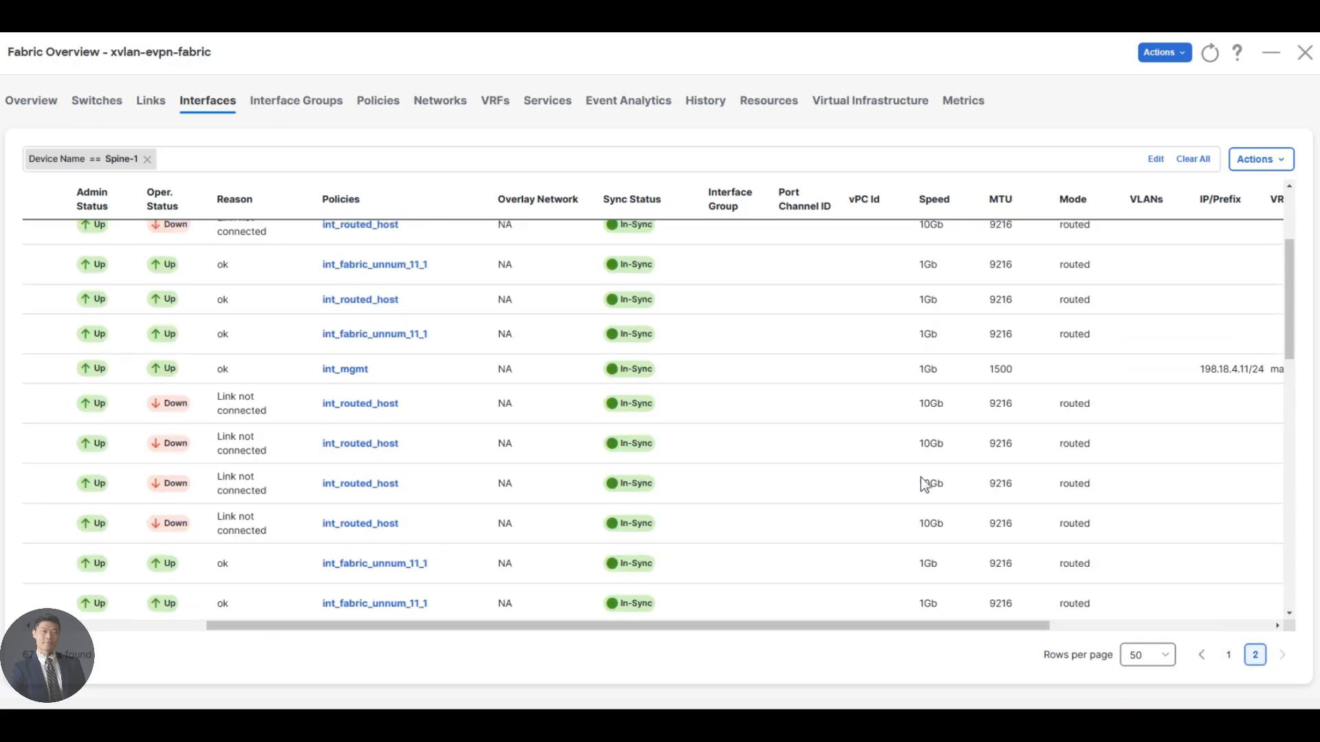
drag(952, 626, 1062, 627)
scroll(1106, 447, down, 3)
scroll(1125, 484, up, 1)
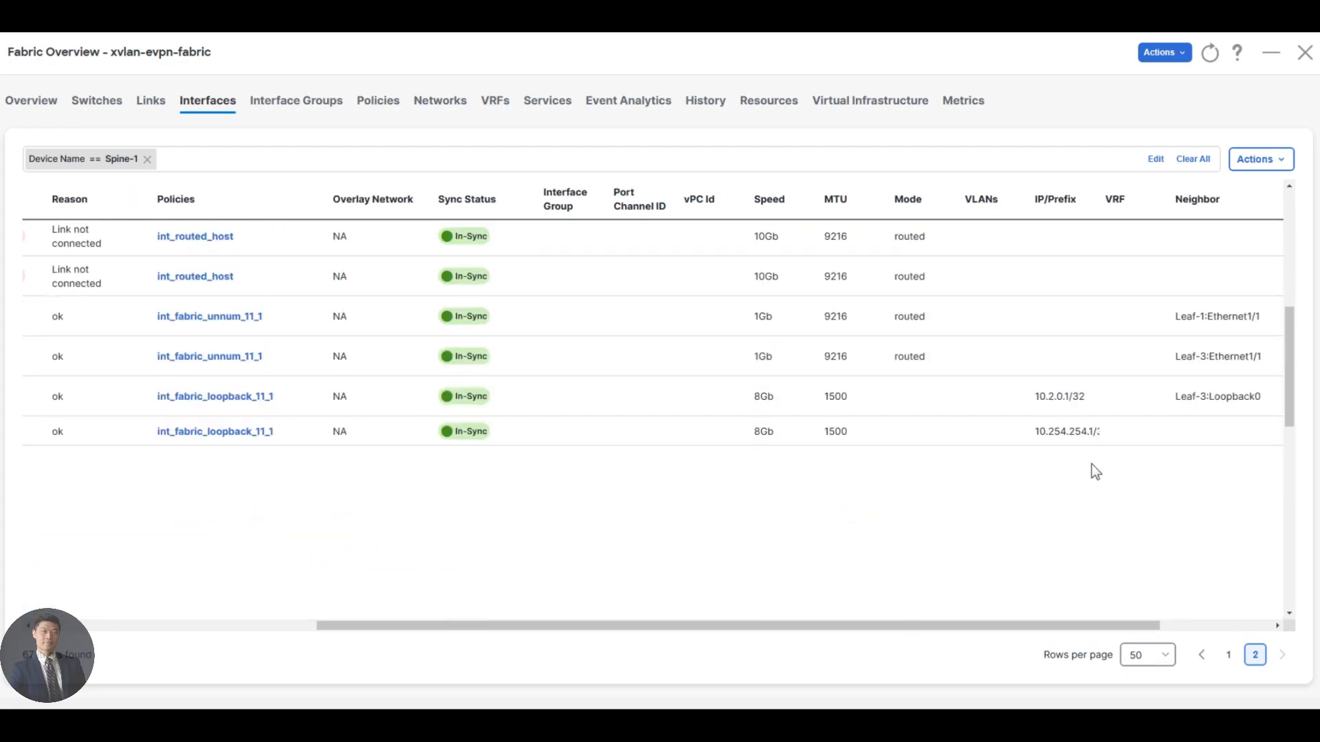
drag(1041, 629, 905, 630)
scroll(1062, 631, right, 3)
scroll(1098, 529, up, 3)
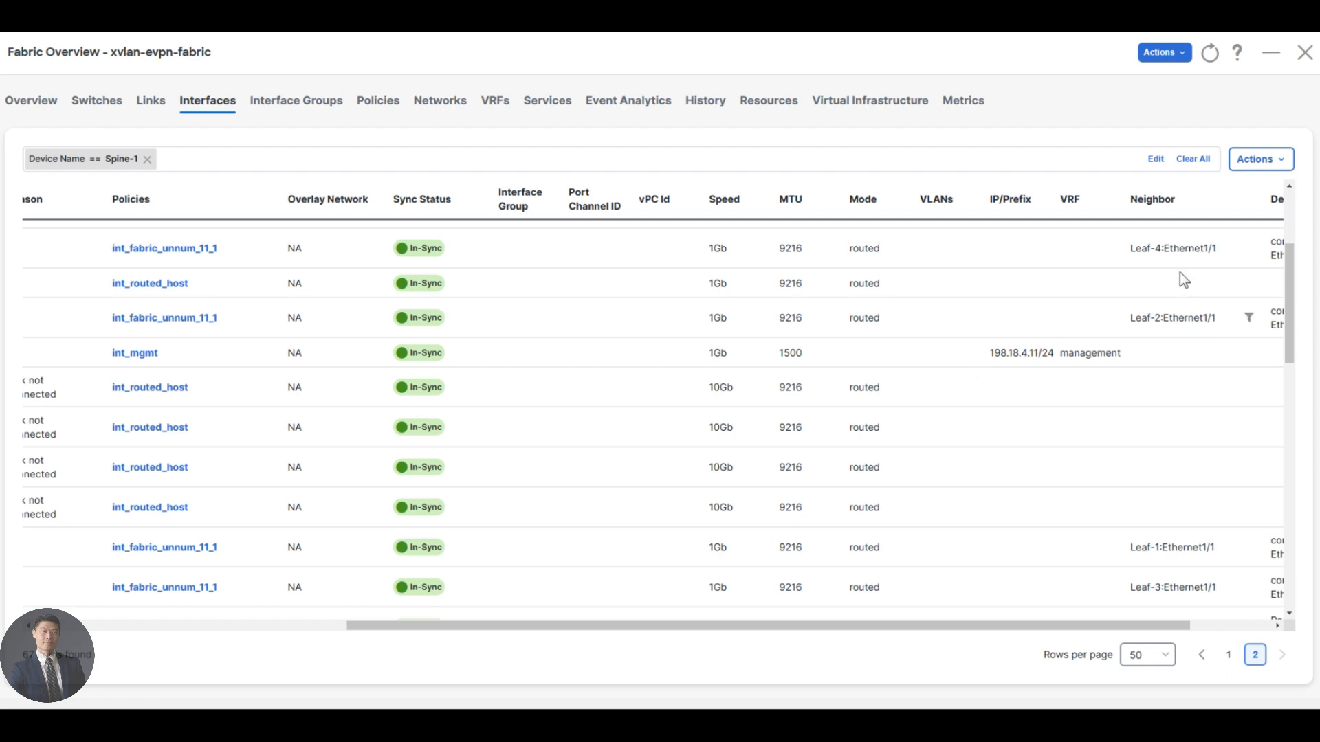
scroll(1188, 385, down, 3)
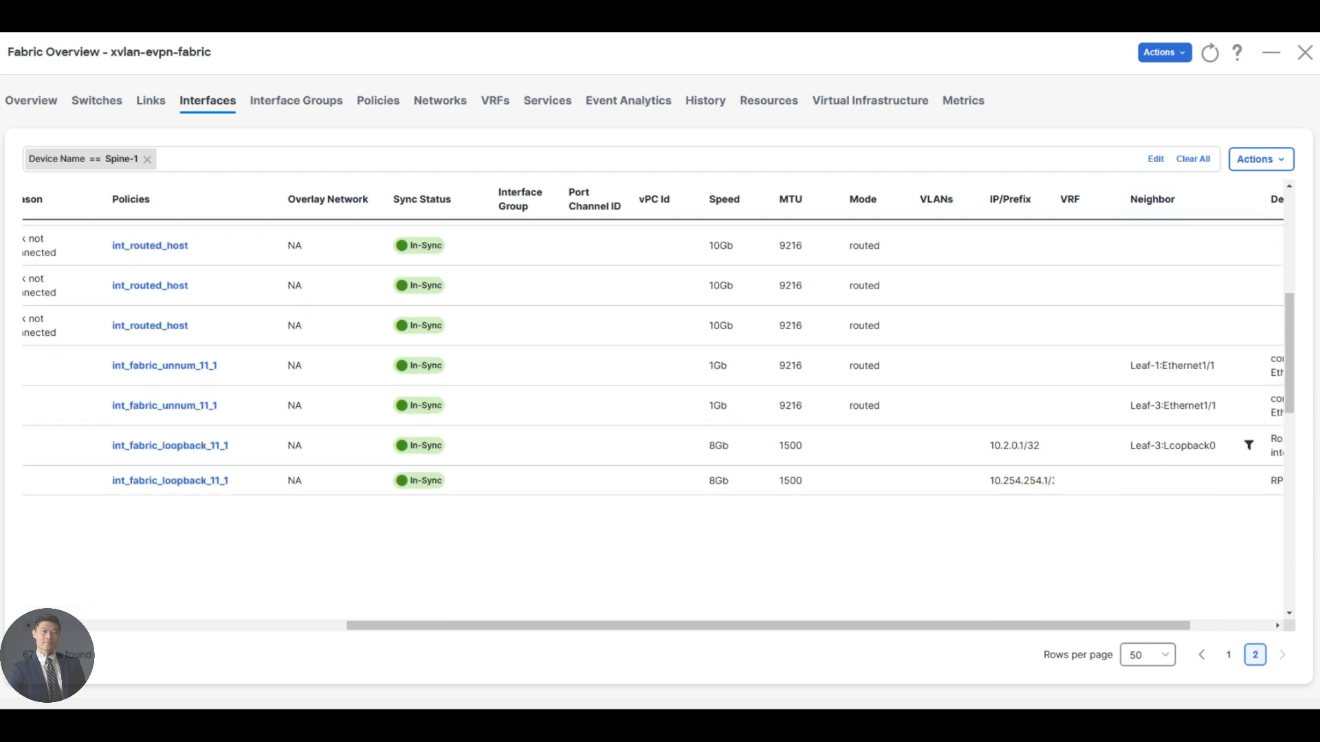
scroll(1175, 424, up, 5)
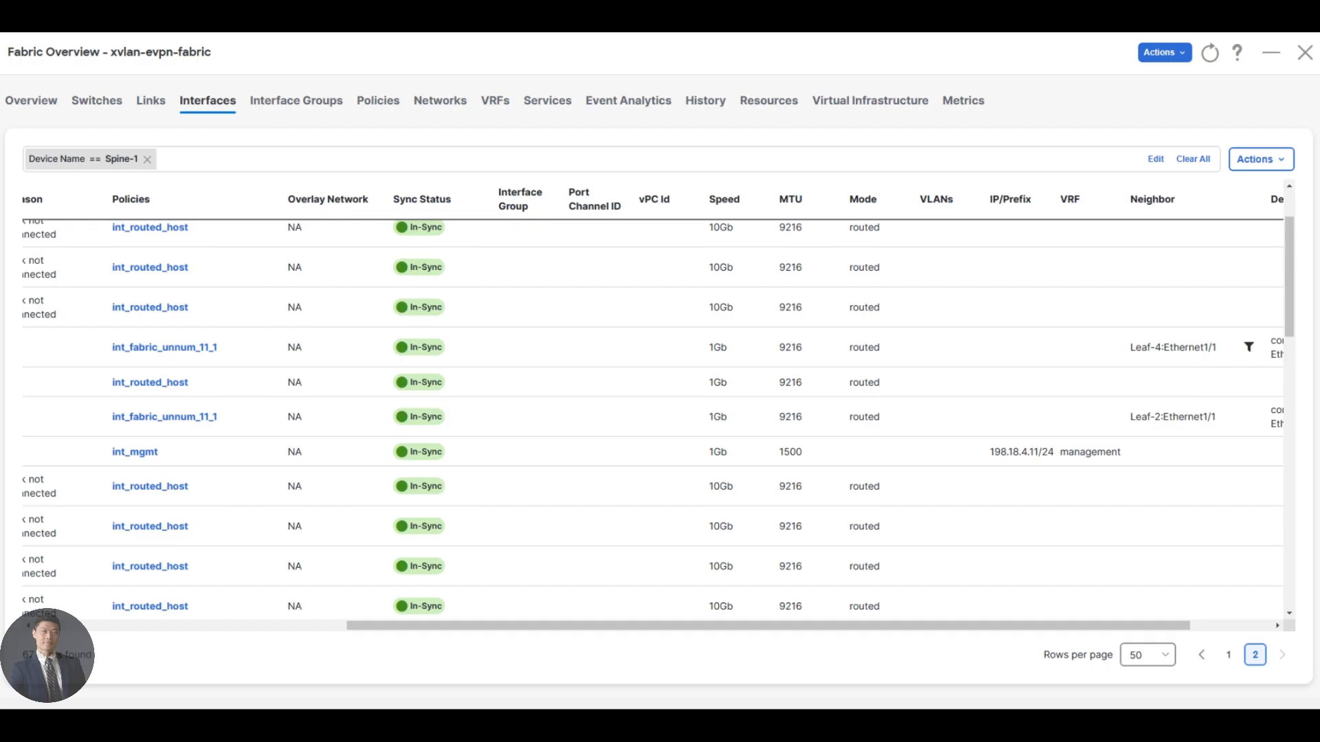
click(180, 158)
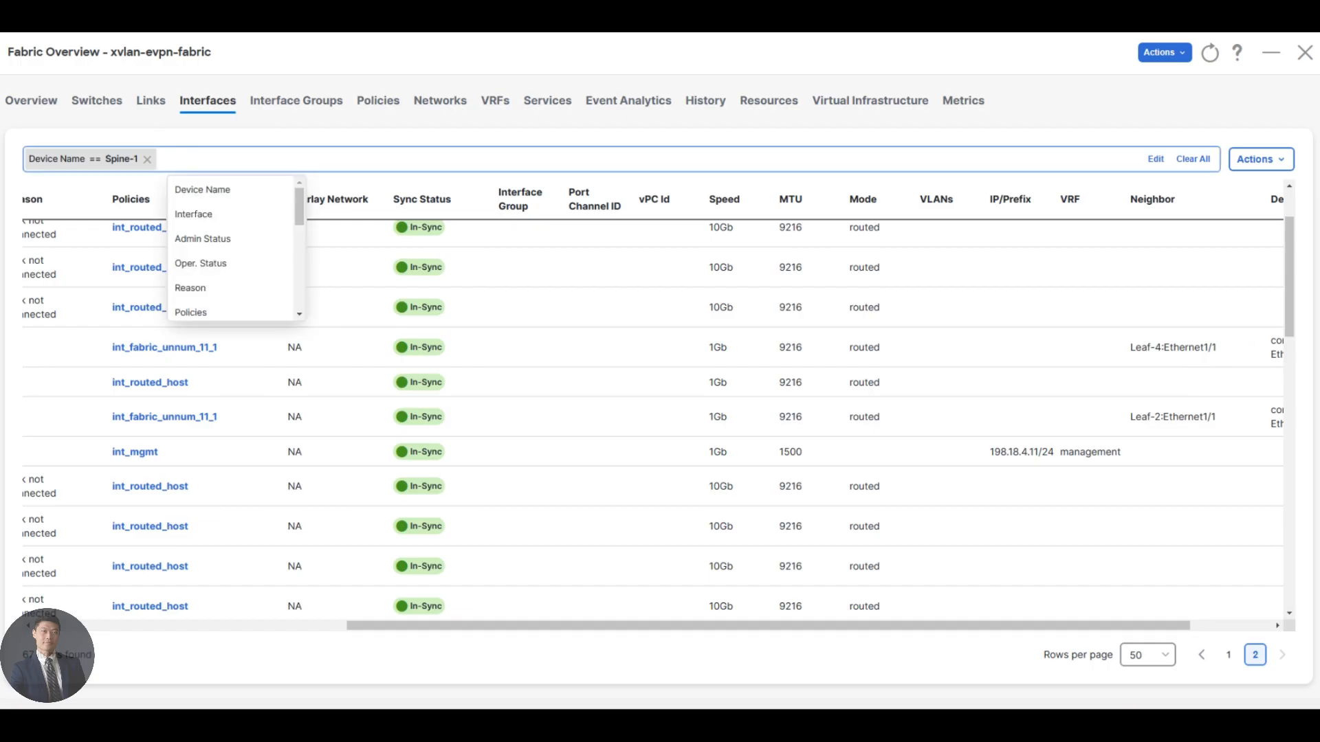
text(link)
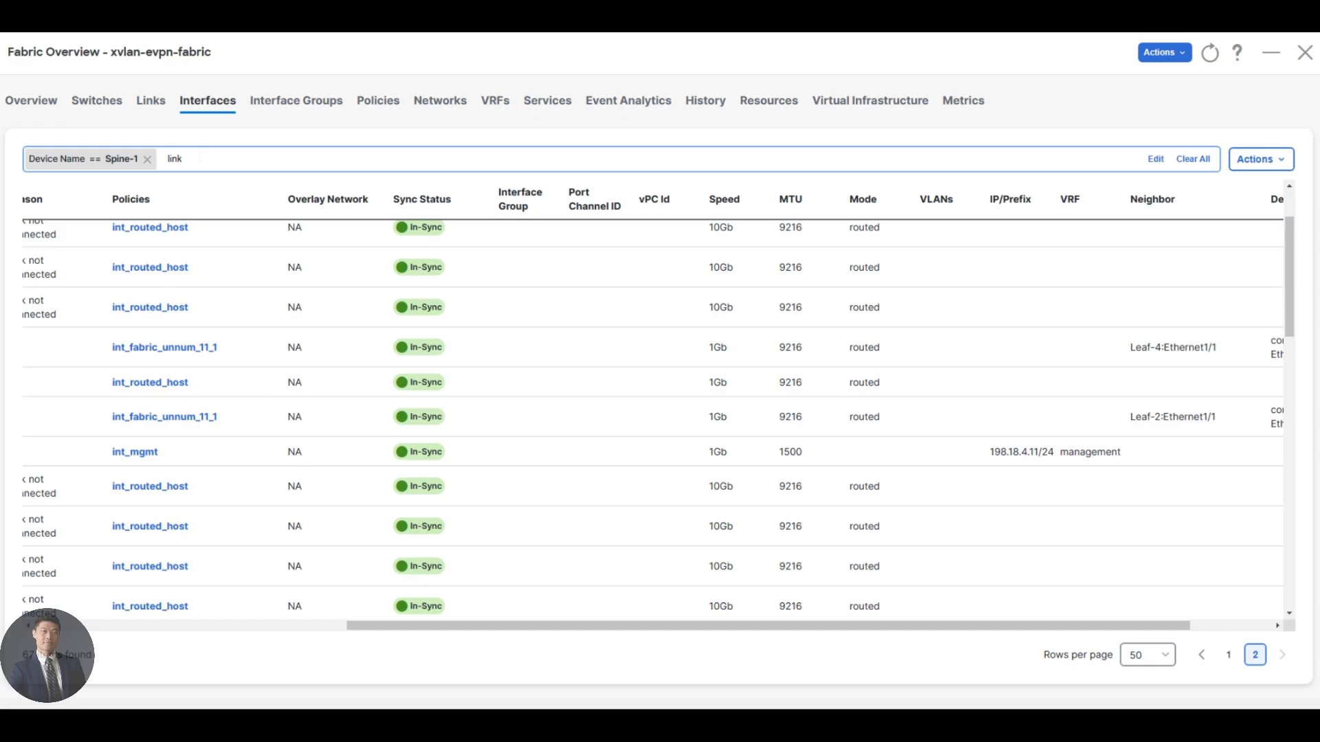
key(BackSpace)
key(BackSpace)
key(BackSpace)
key(BackSpace)
text(LInk)
key(BackSpace)
key(BackSpace)
key(BackSpace)
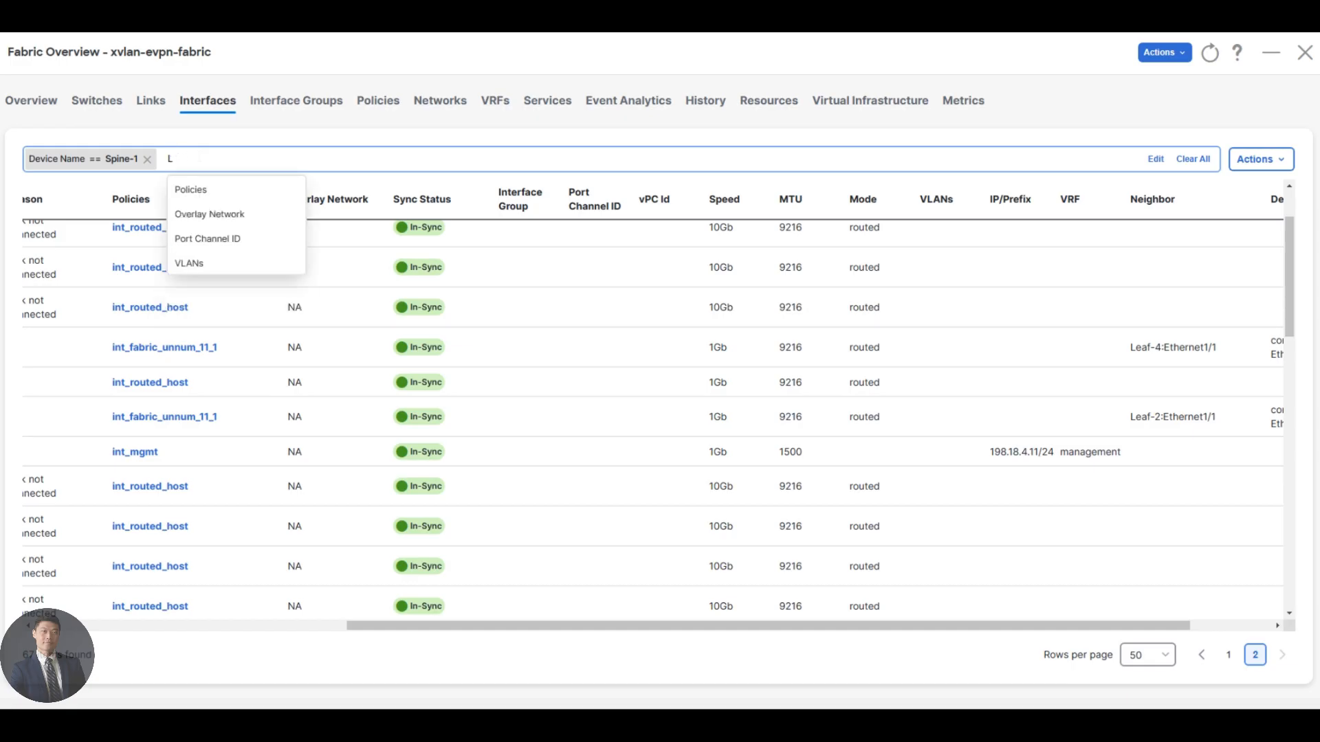
Show the fabric's links and filter them by Name contains spine-1.
click(147, 104)
click(124, 204)
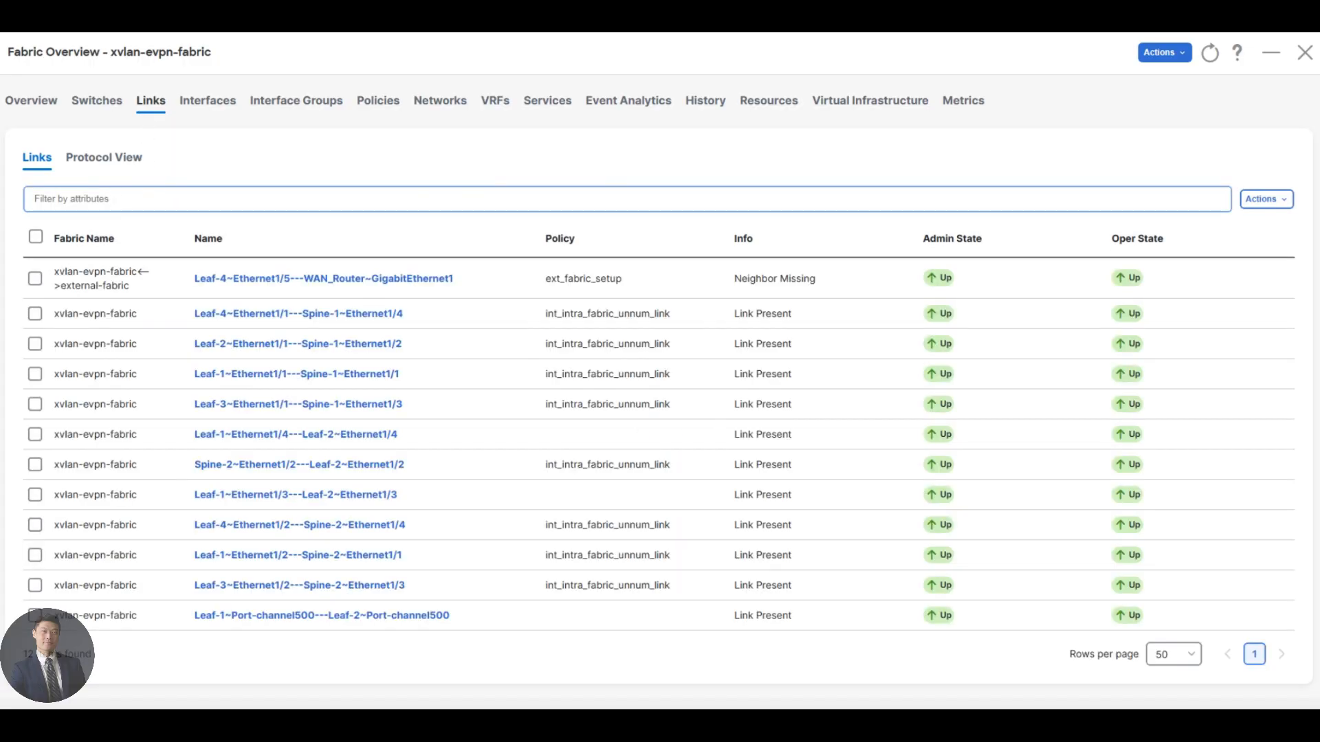
text(name)
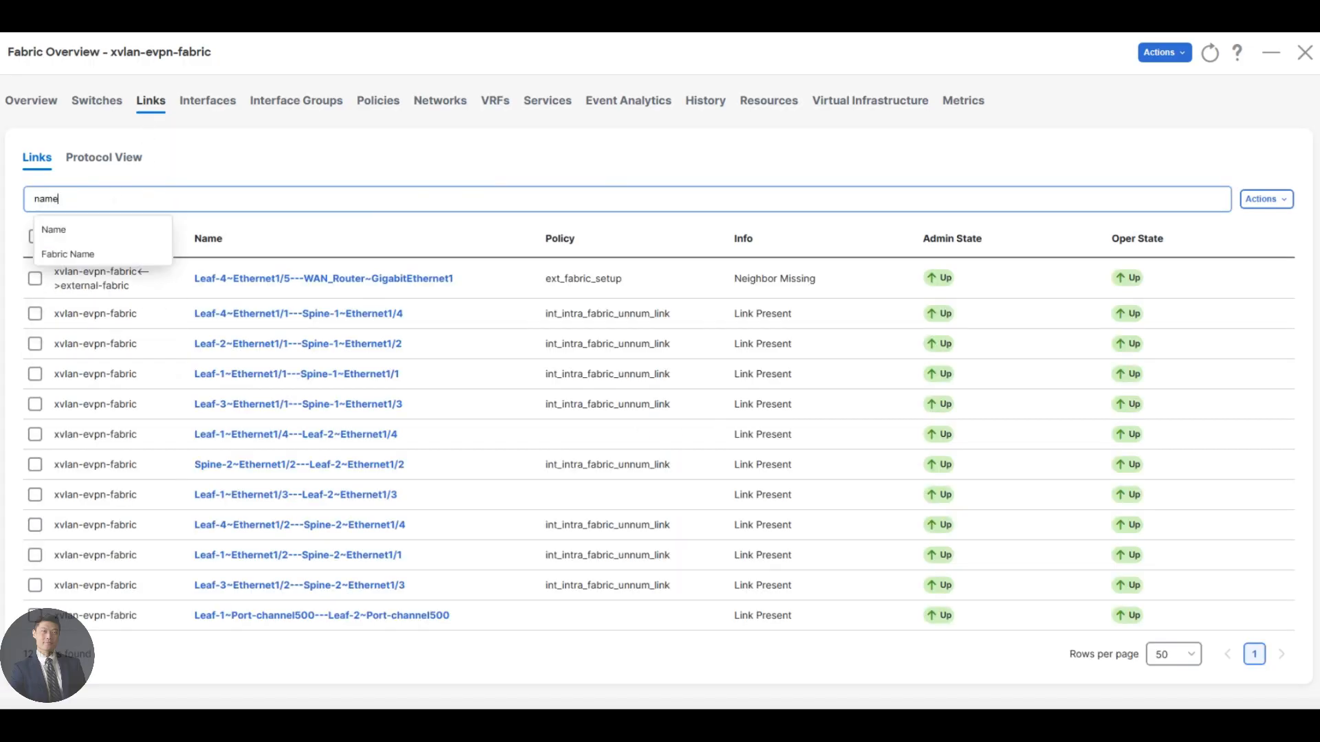
click(83, 231)
click(113, 254)
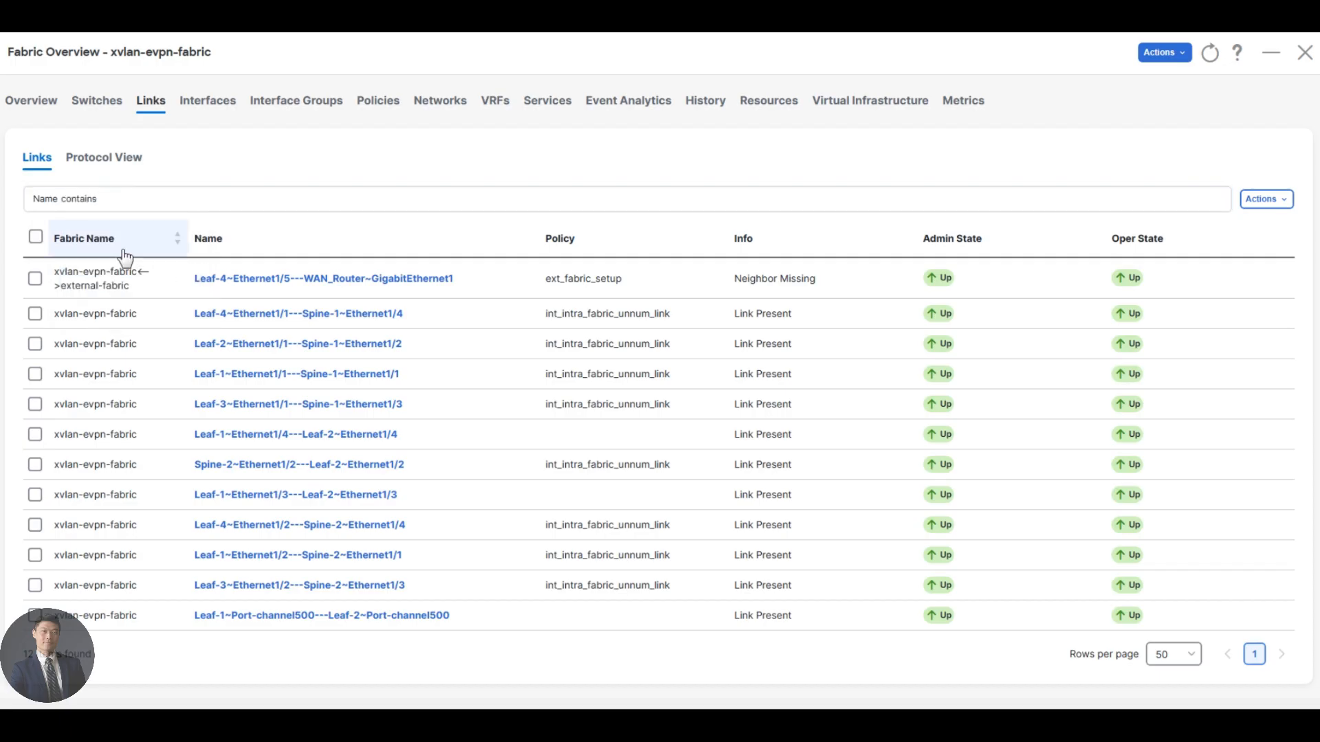
text(spine-1)
key(Return)
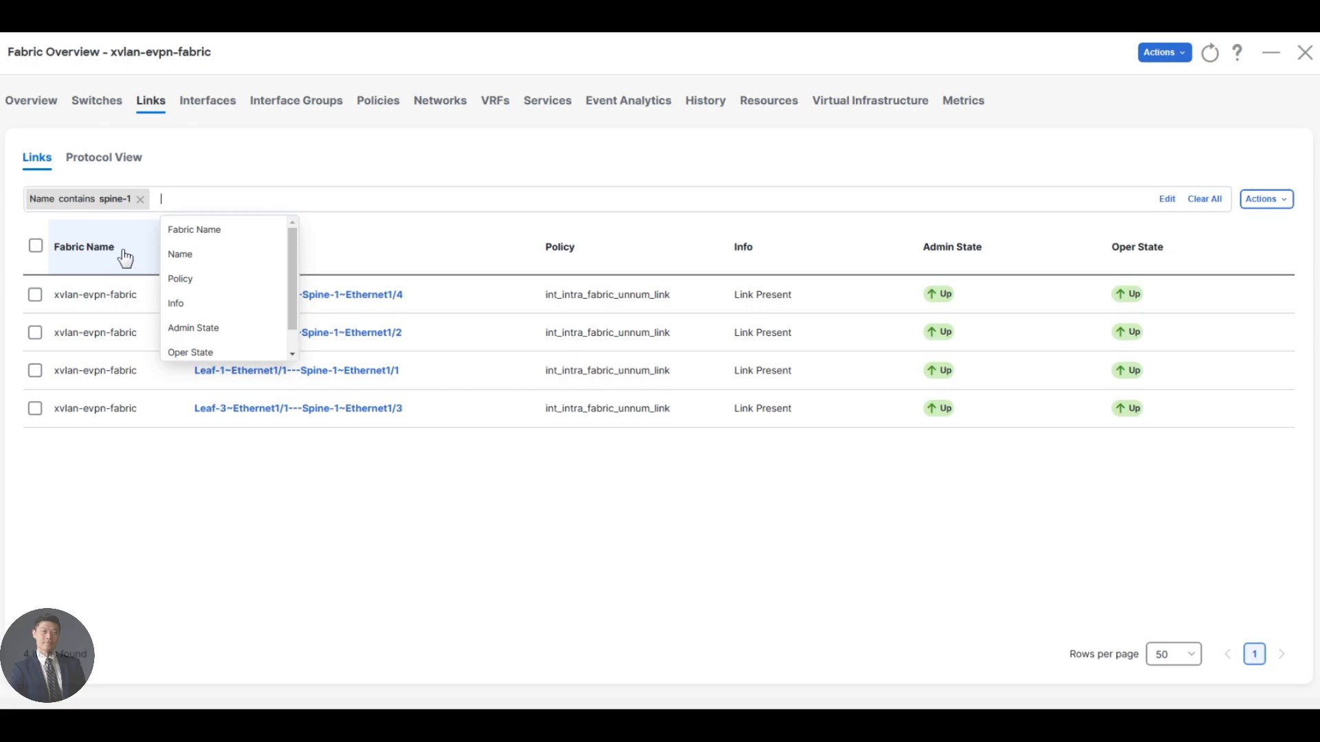
text(link)
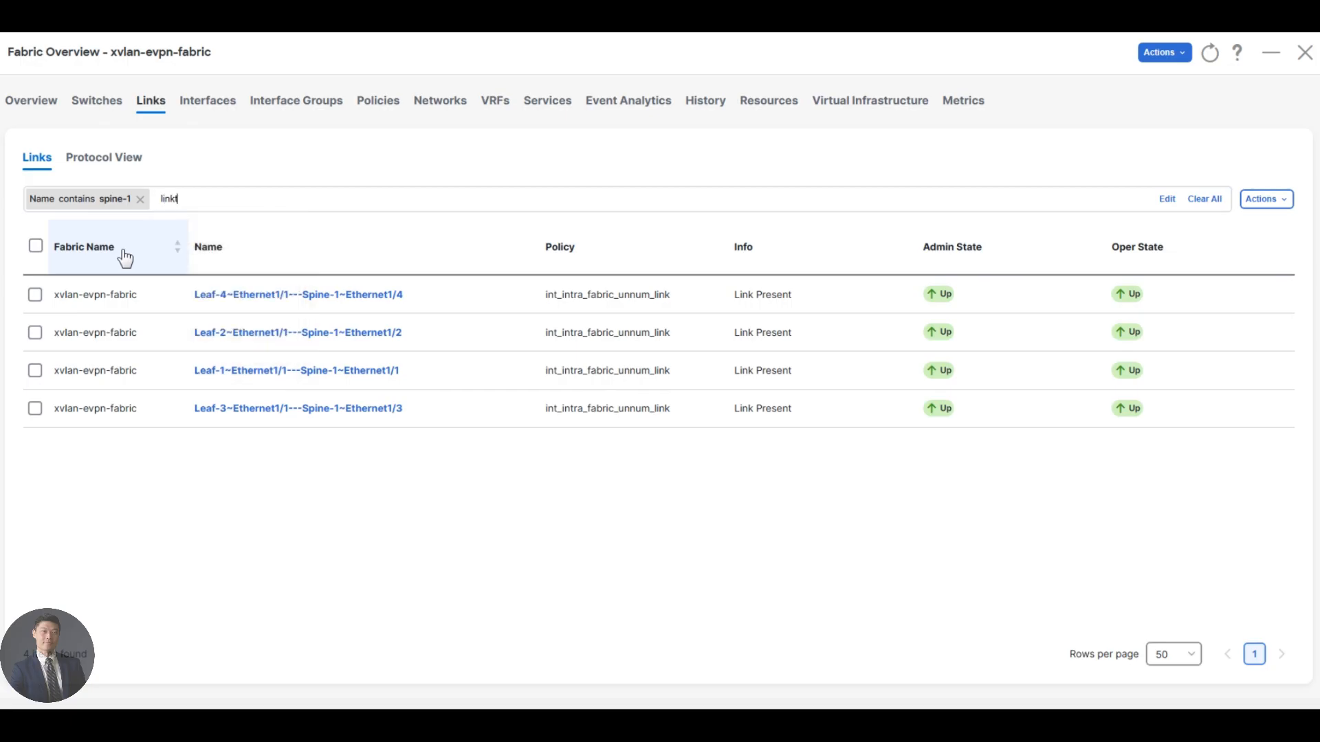
text( type == osp)
key(shift+Left)
key(shift+Left)
key(shift+Left)
key(shift+Left)
key(shift+Left)
key(shift+Left)
key(shift+Left)
key(shift+Left)
key(shift+Left)
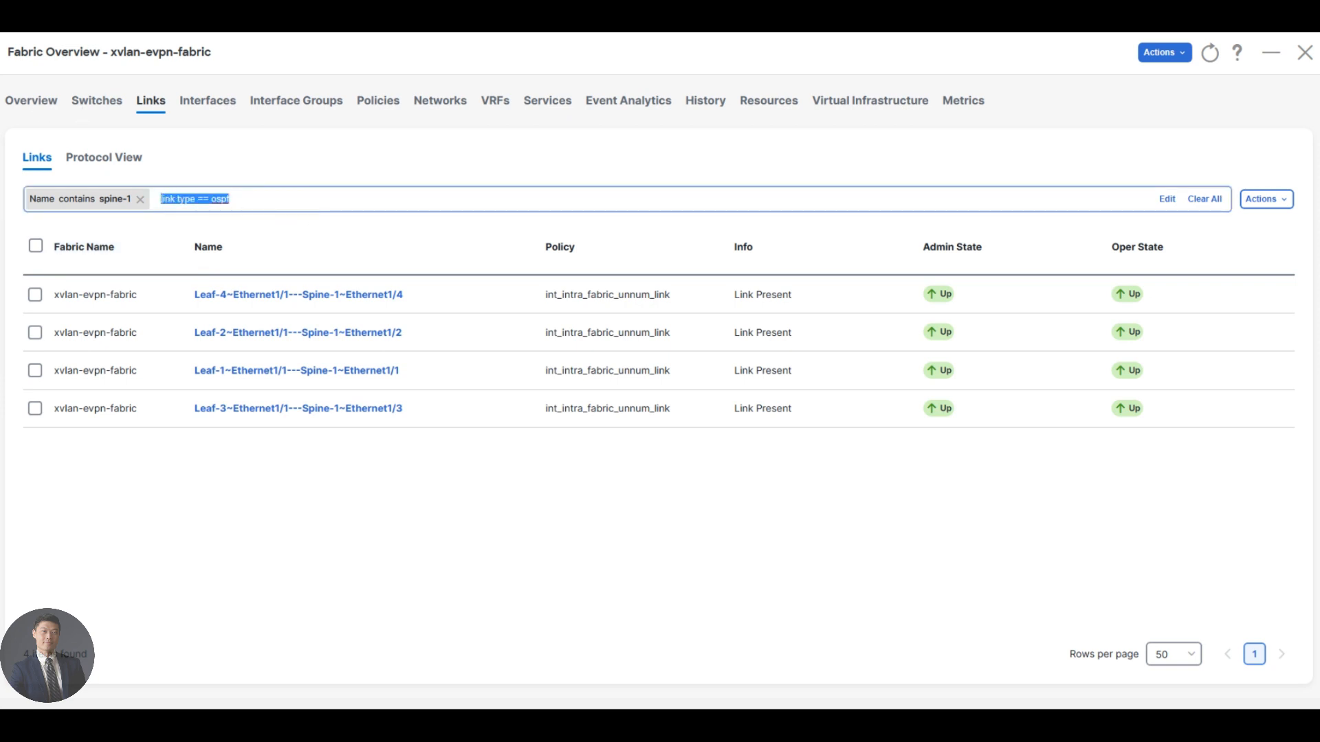
key(BackSpace)
text(Link)
key(BackSpace)
key(BackSpace)
key(BackSpace)
key(BackSpace)
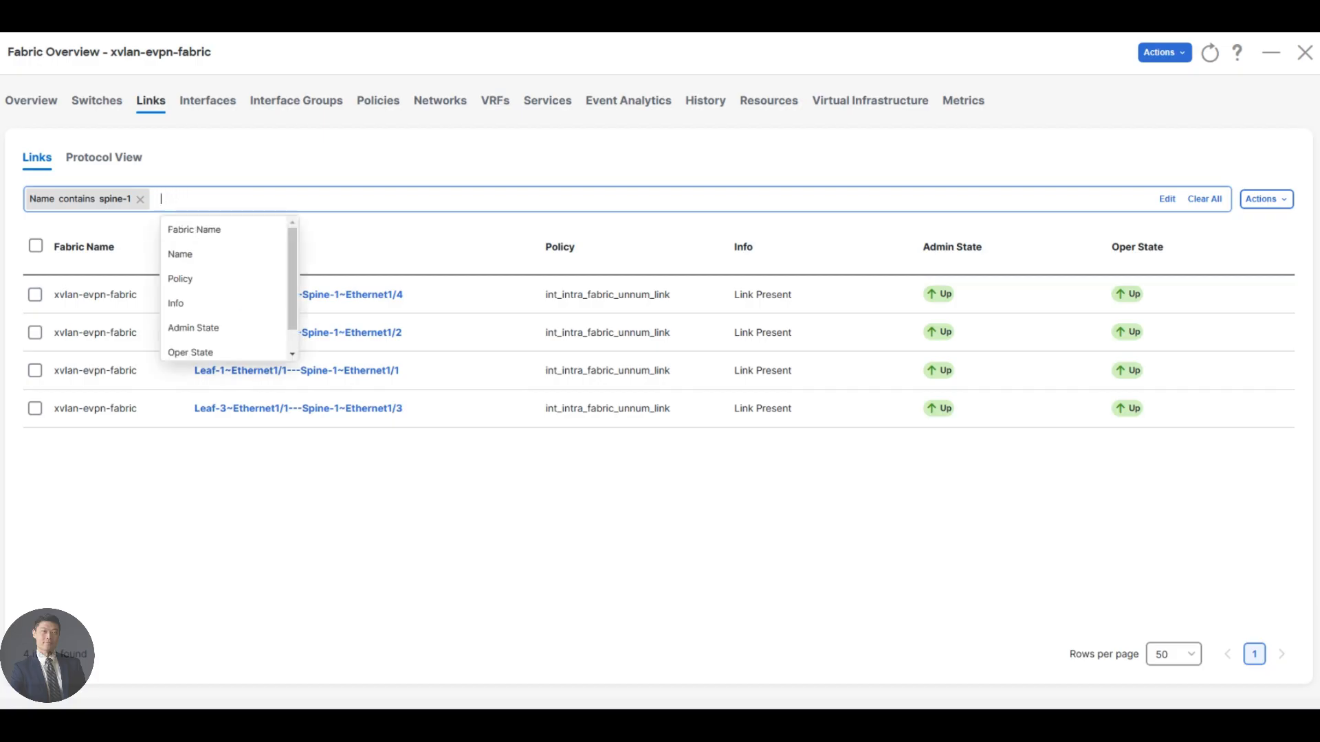
click(311, 501)
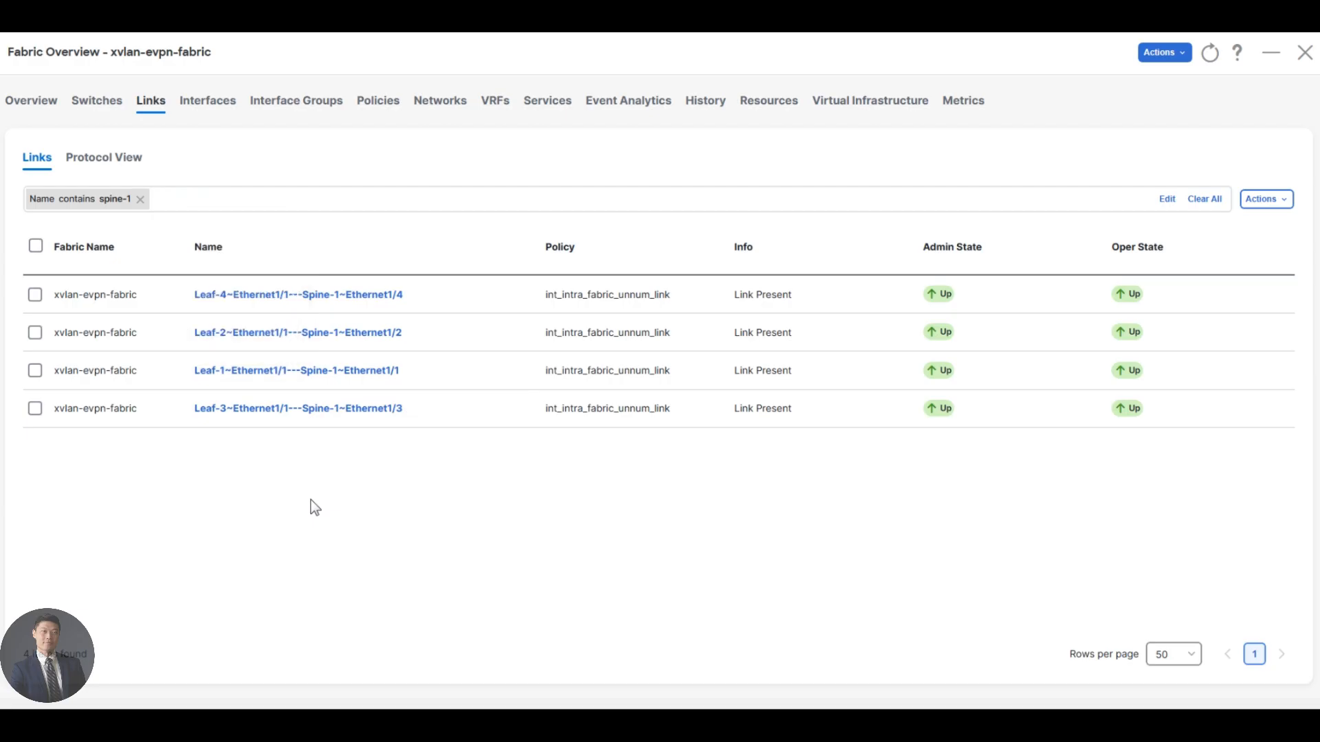
Show the protocol view of the fabric's links and filter it by Name contains spine-1.
click(103, 165)
click(209, 199)
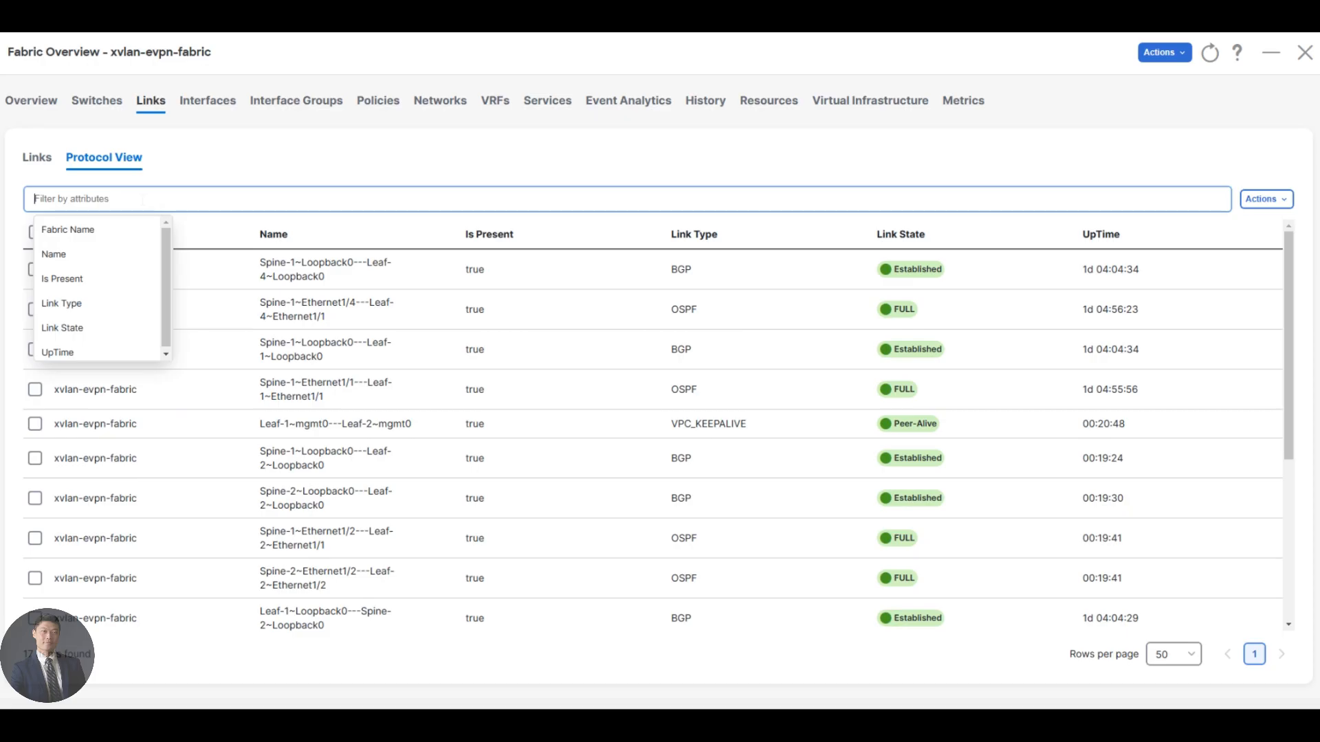
text(name)
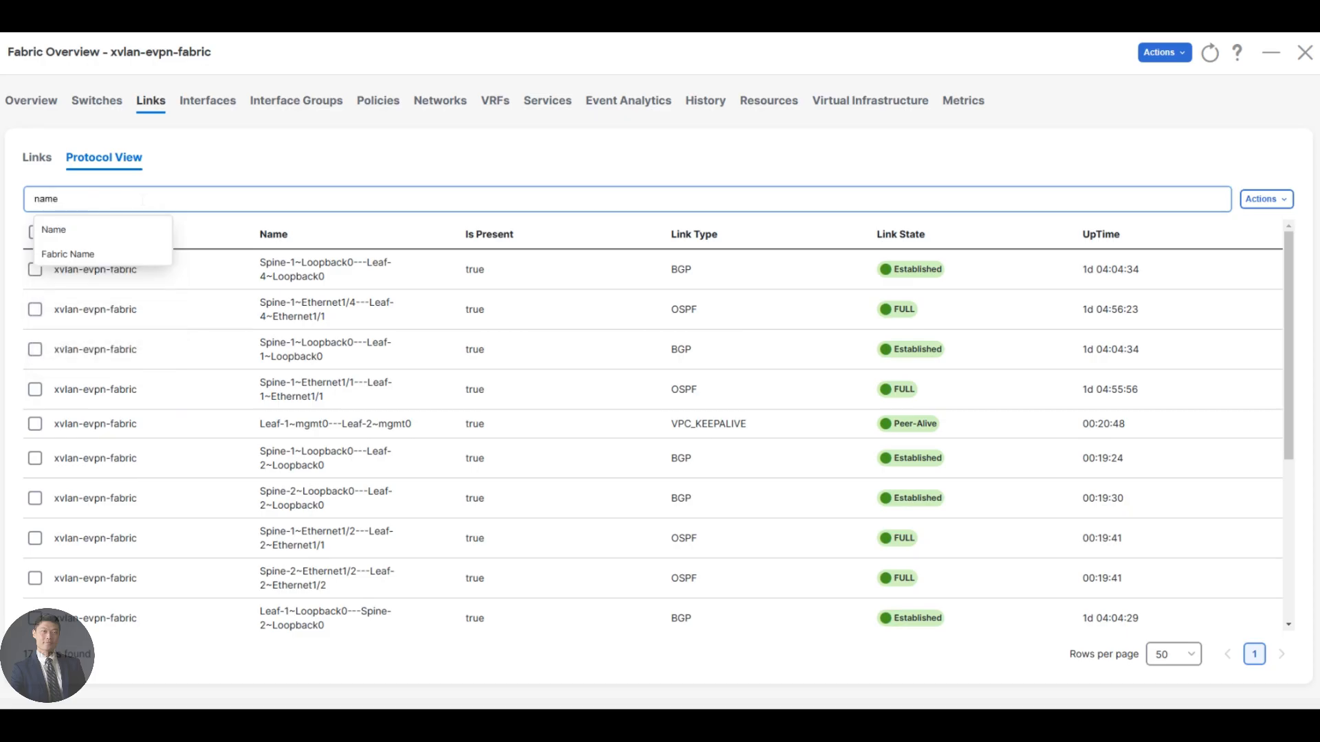
key(Down)
key(Return)
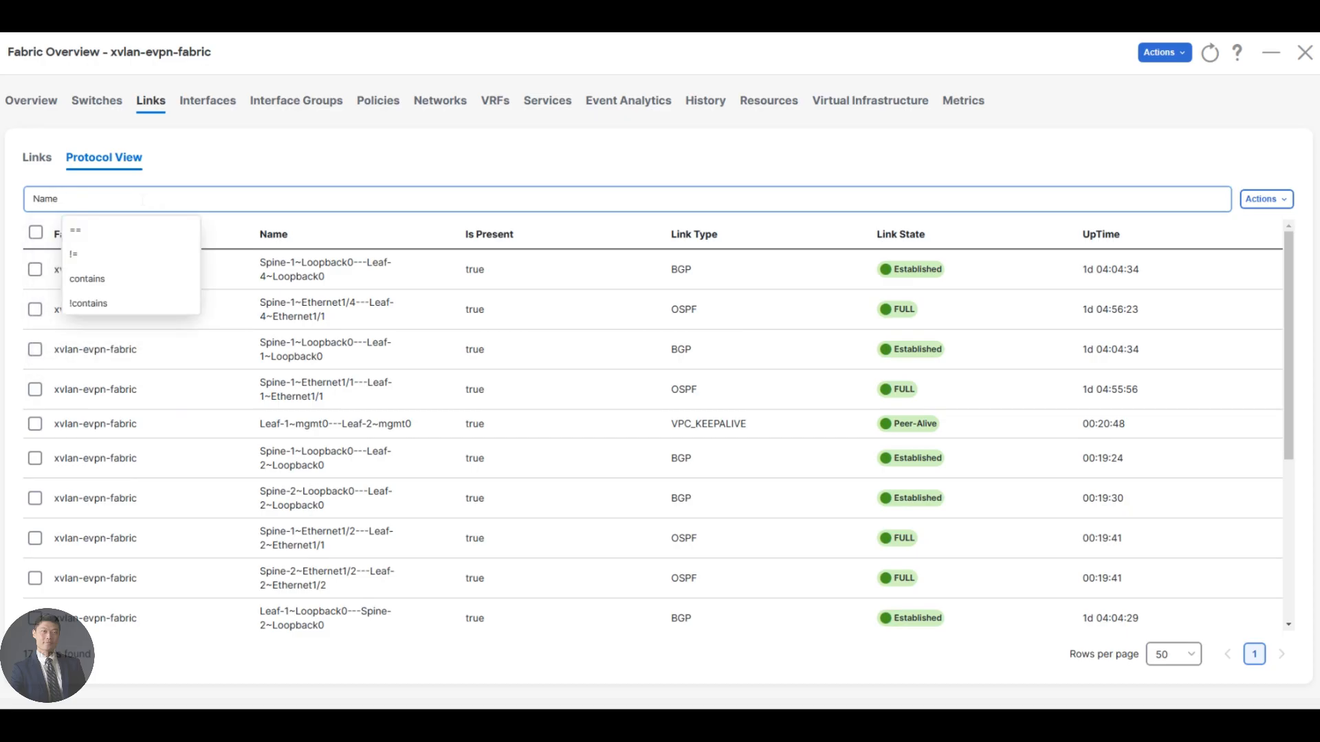
text(cont)
key(Down)
key(Return)
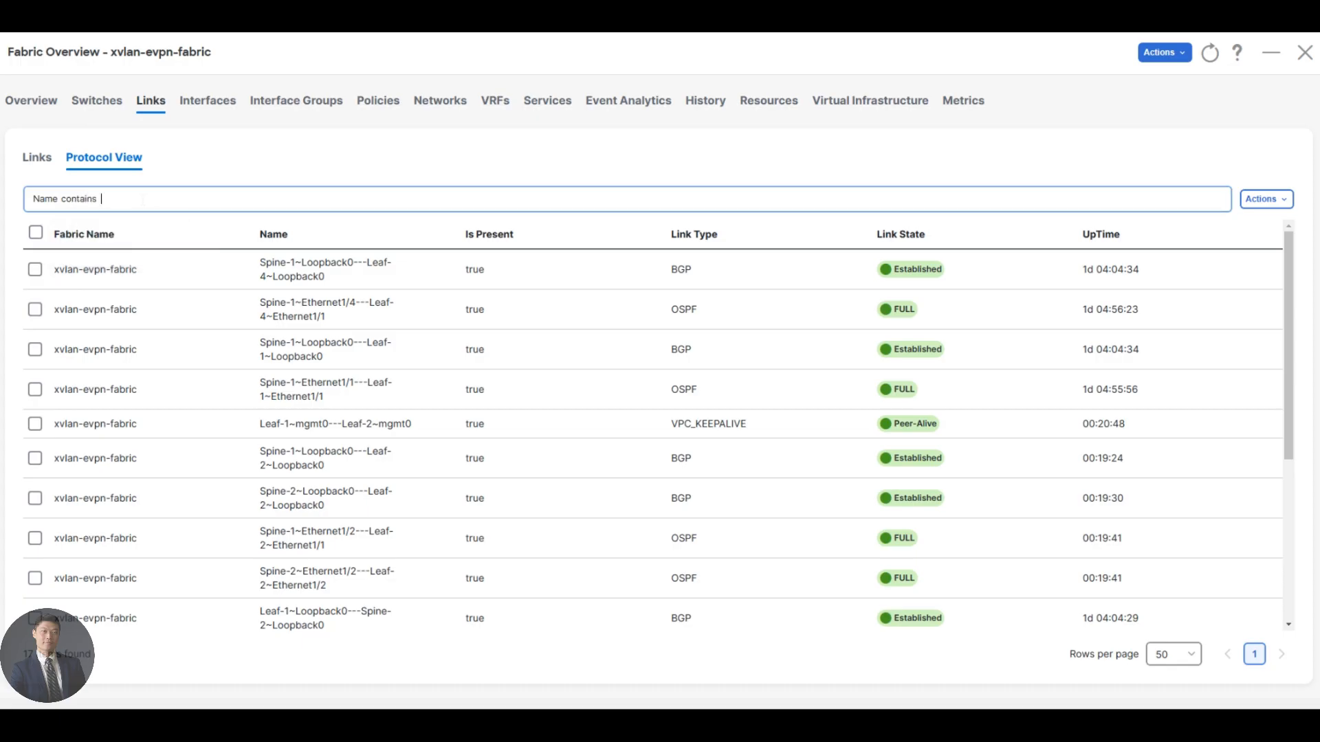
text(spine-1)
key(Return)
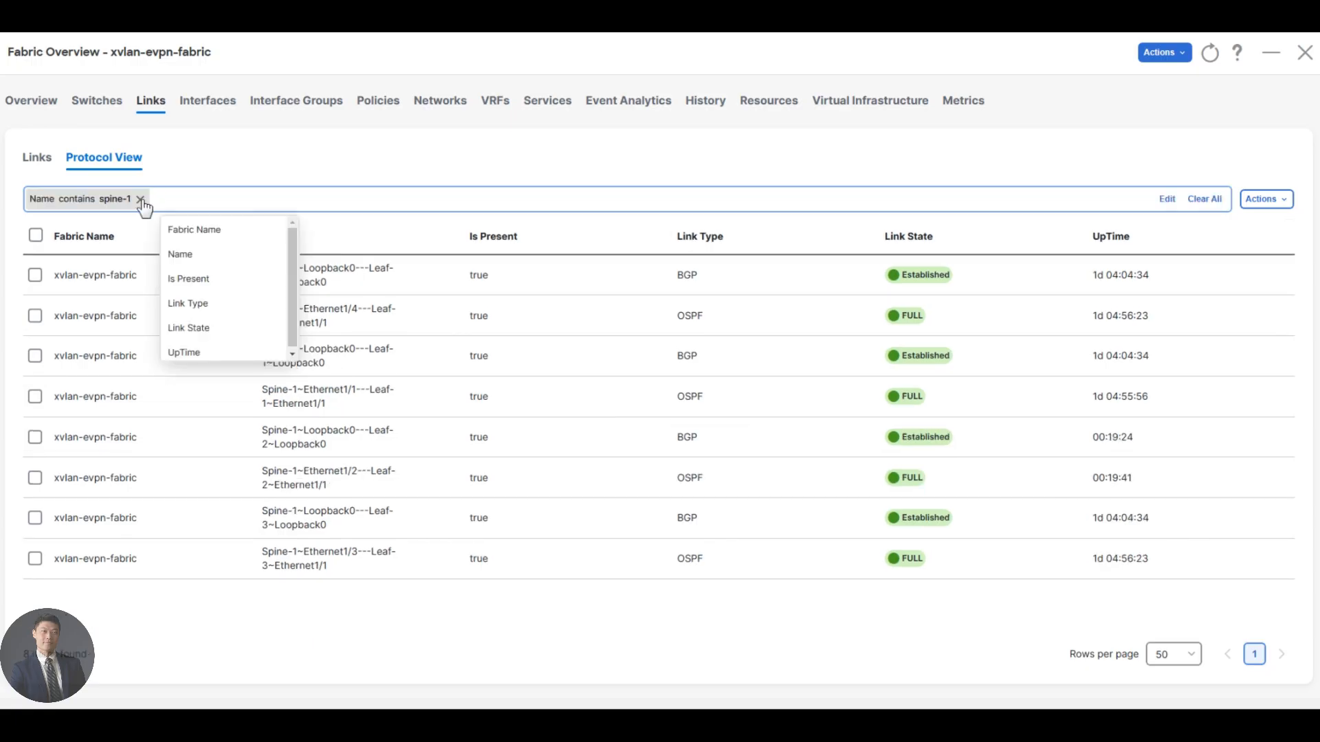
text(link tpe)
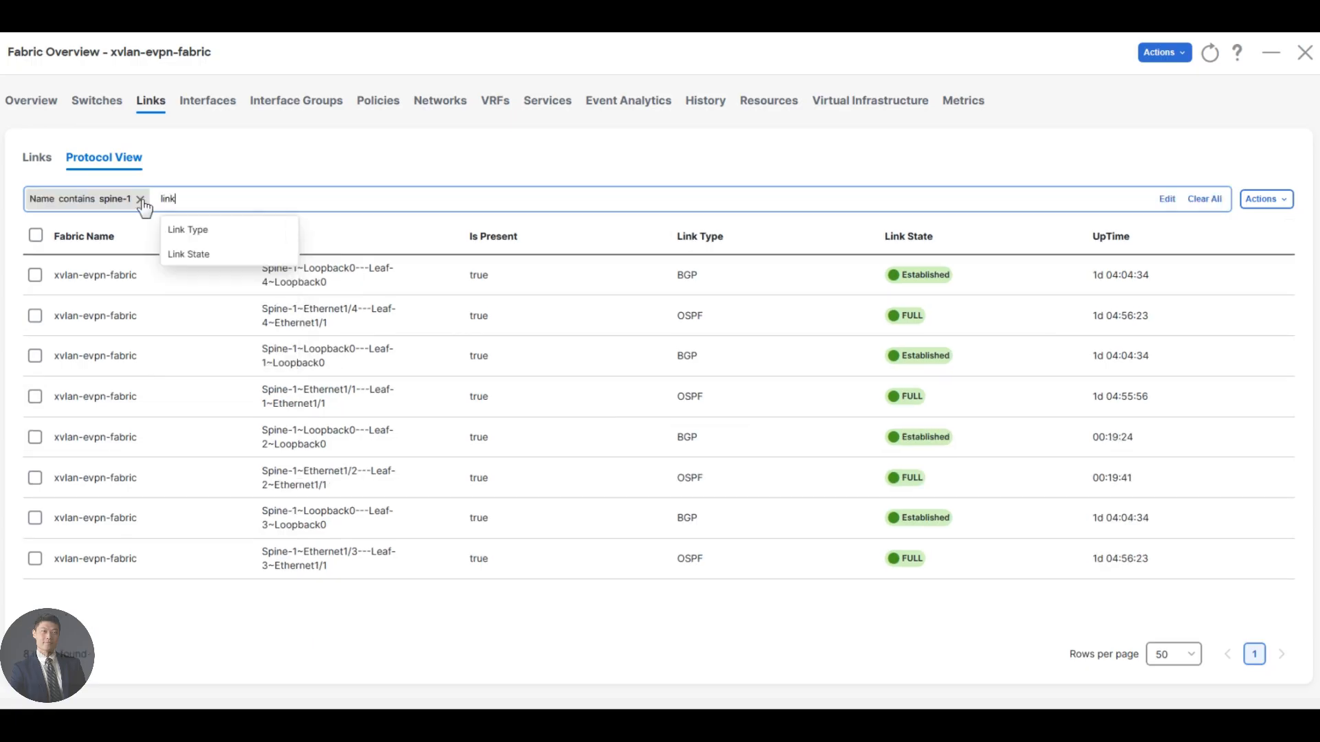
key(BackSpace)
key(BackSpace)
text(ype)
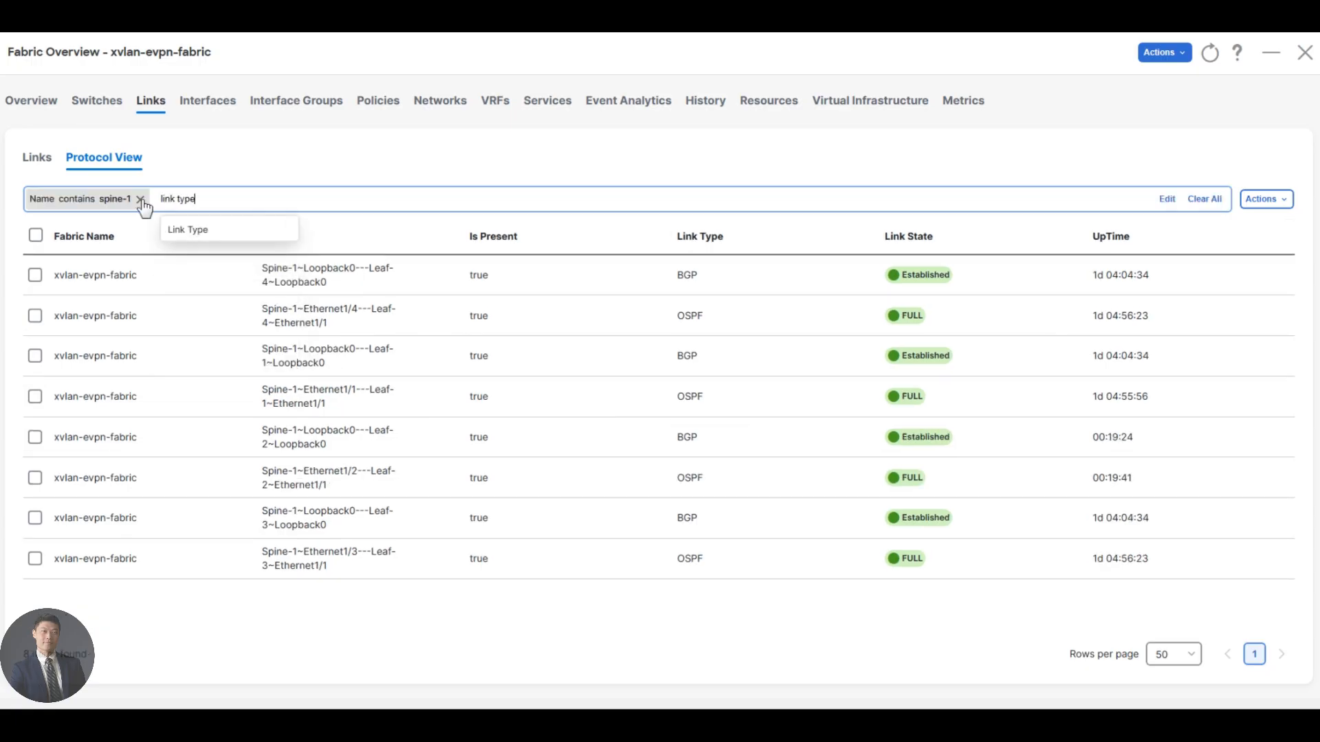
text( == ospf)
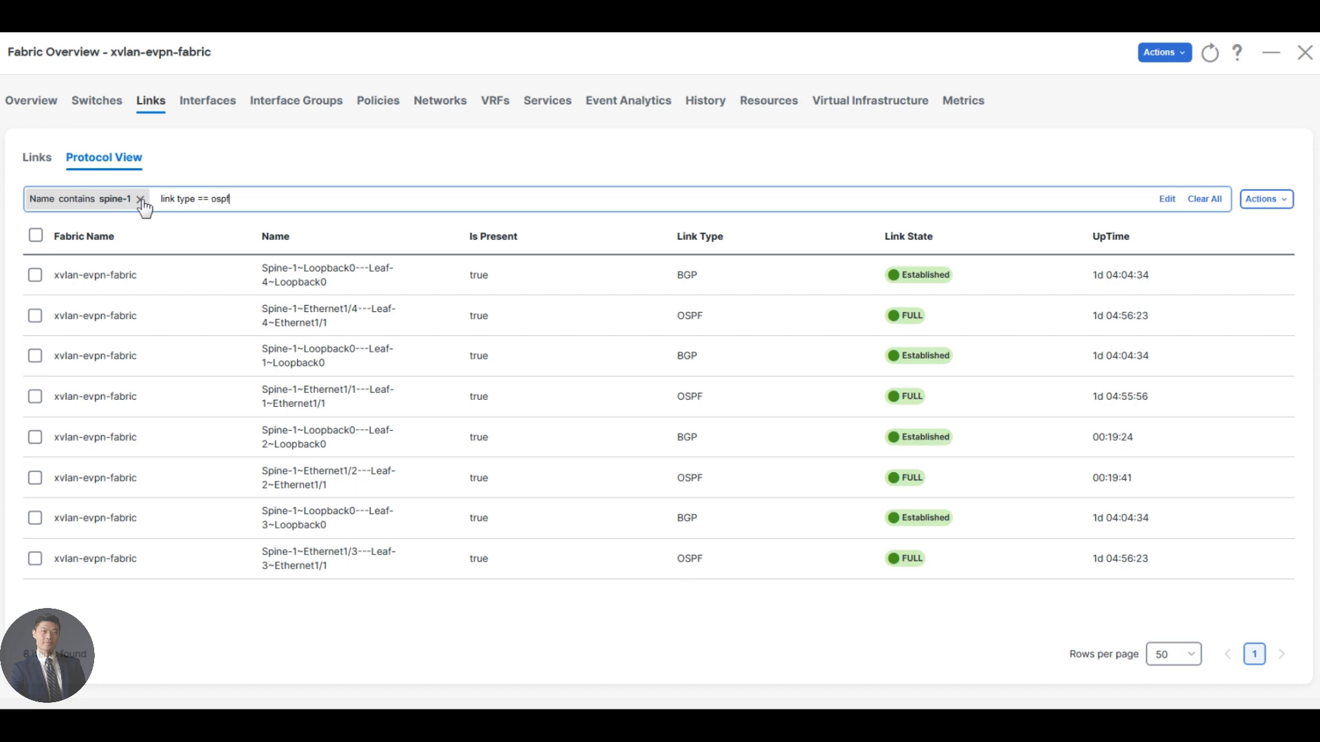
key(ctrl+a)
key(BackSpace)
Choose Link Type as the attribute of a second filter alongside the spine-1 name filter.
text(lnk)
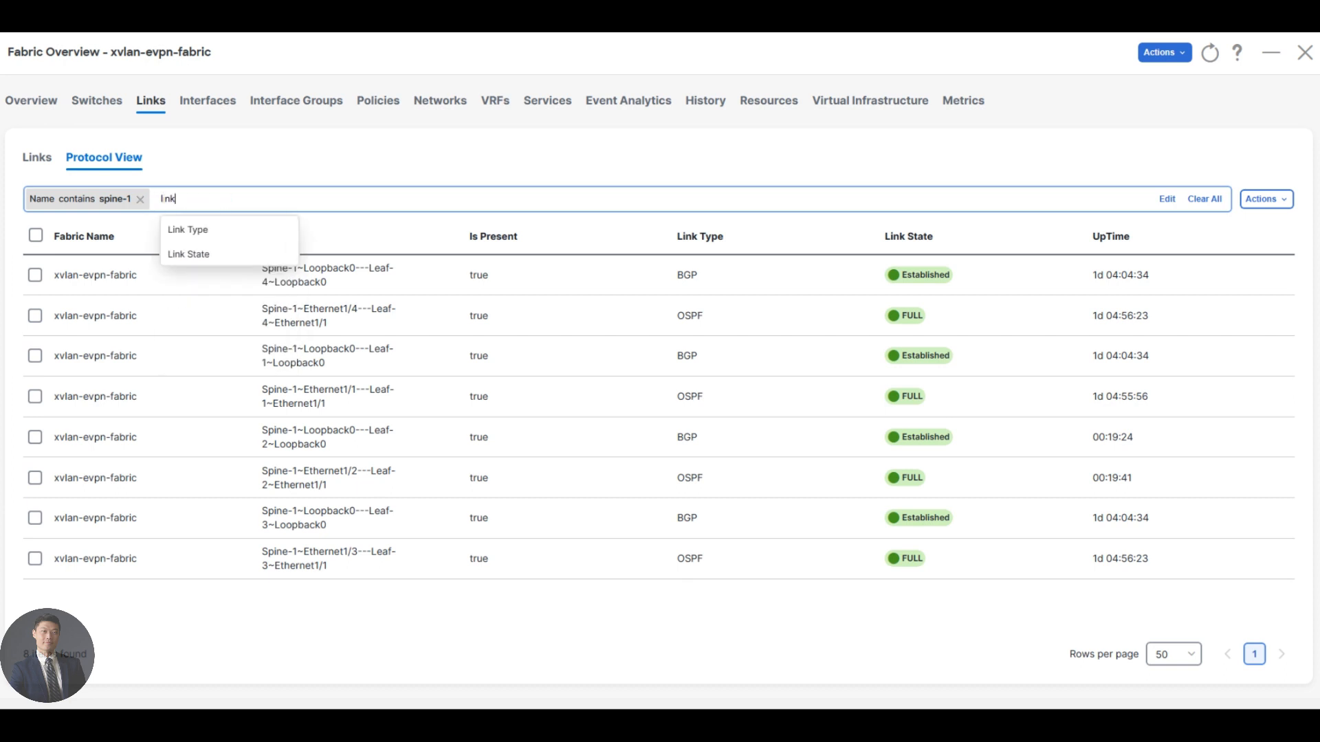
click(190, 232)
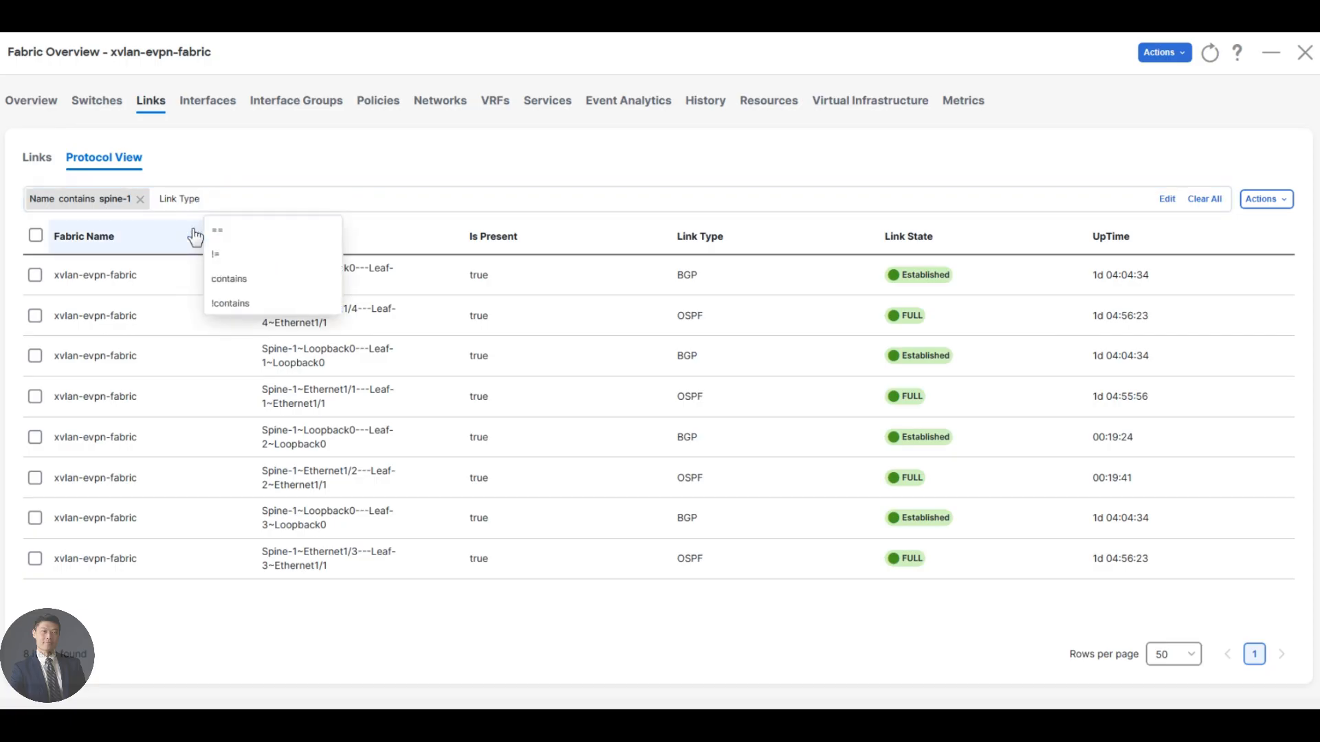
text(== ospf)
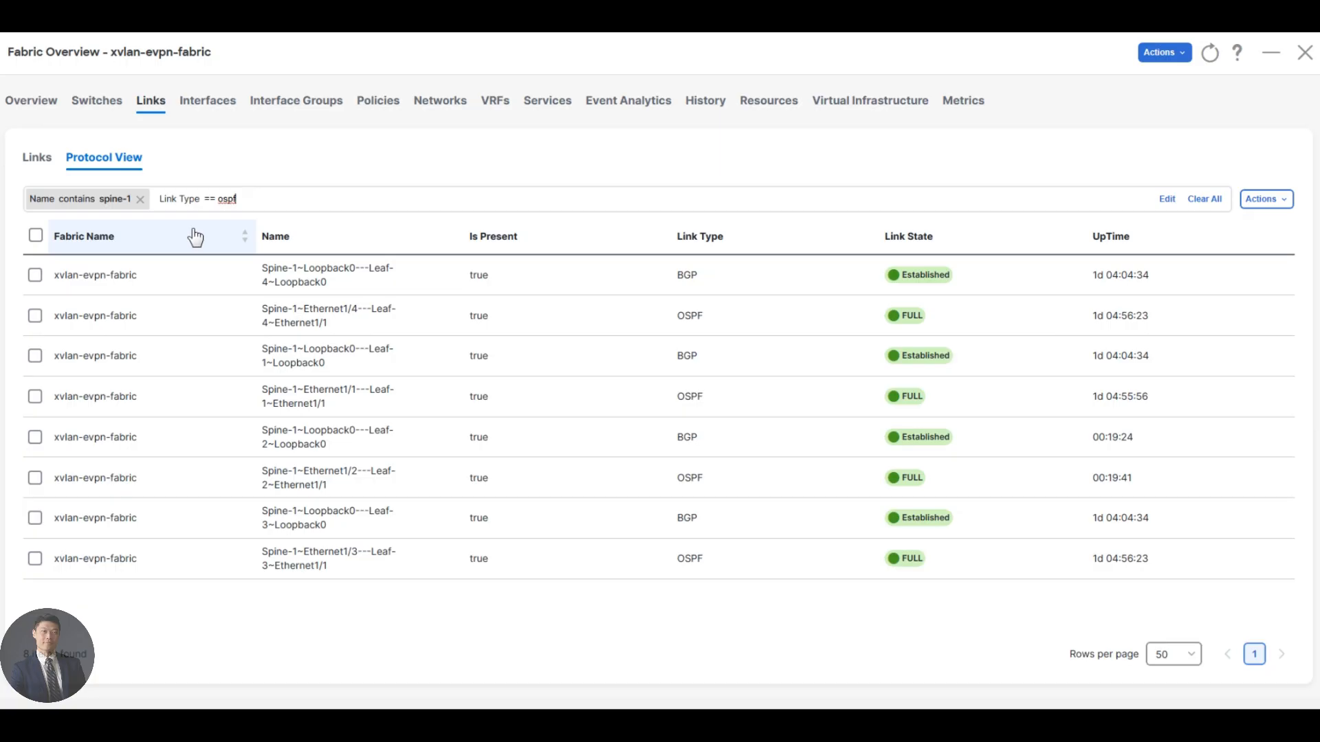
right_click(221, 200)
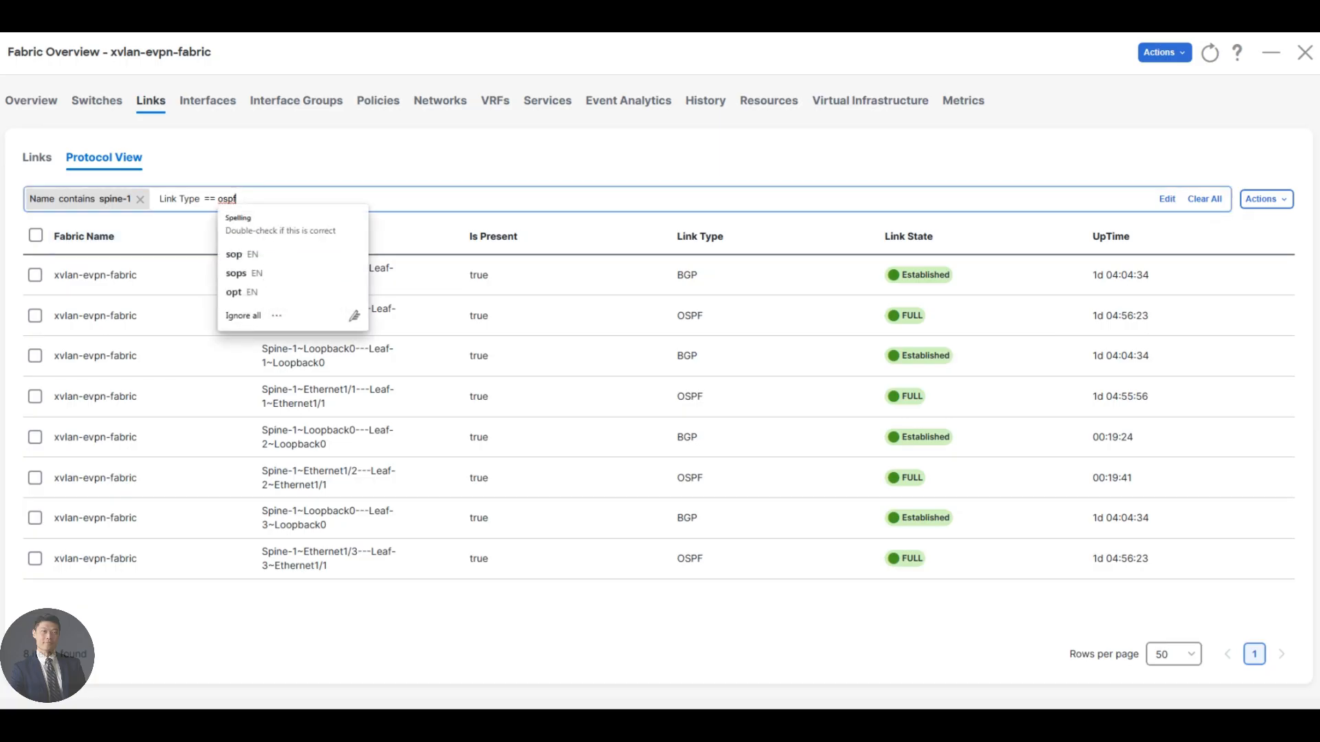
key(Escape)
key(BackSpace)
key(BackSpace)
key(BackSpace)
key(BackSpace)
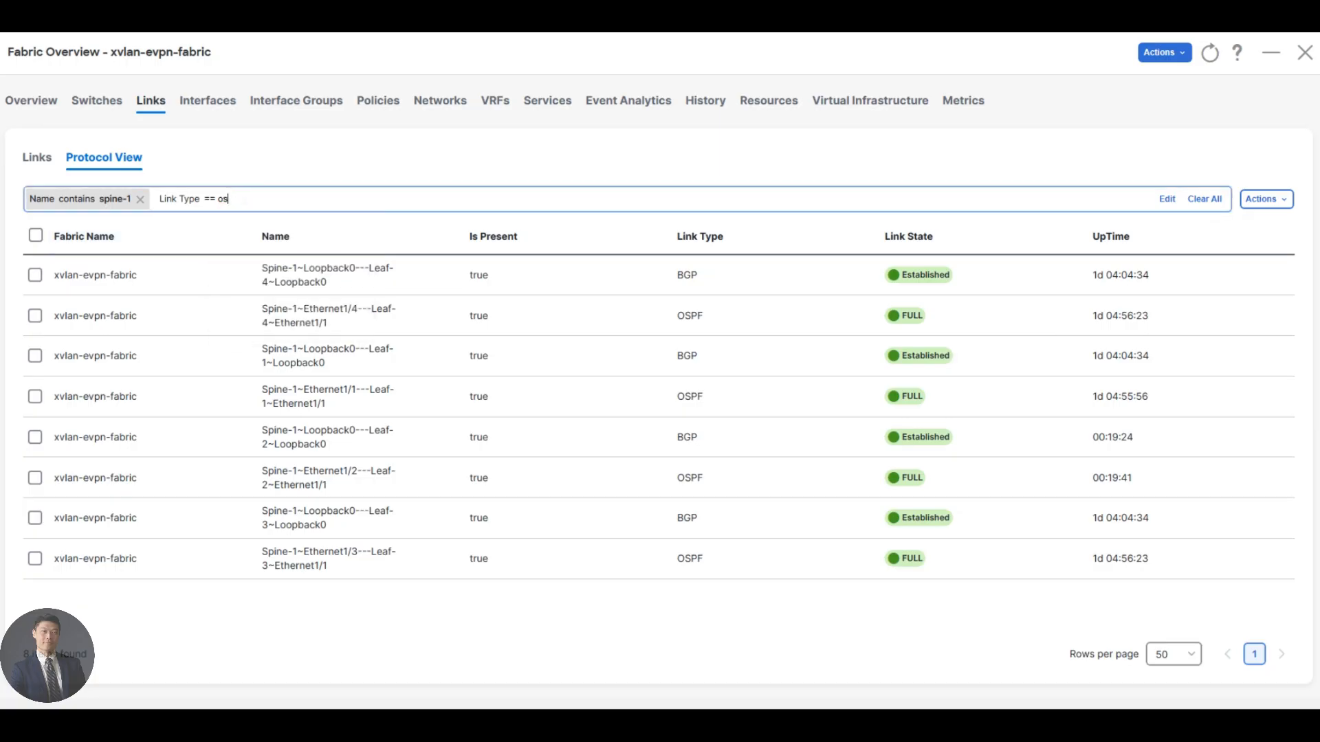
text(ospf)
key(BackSpace)
key(BackSpace)
key(BackSpace)
key(BackSpace)
key(BackSpace)
key(BackSpace)
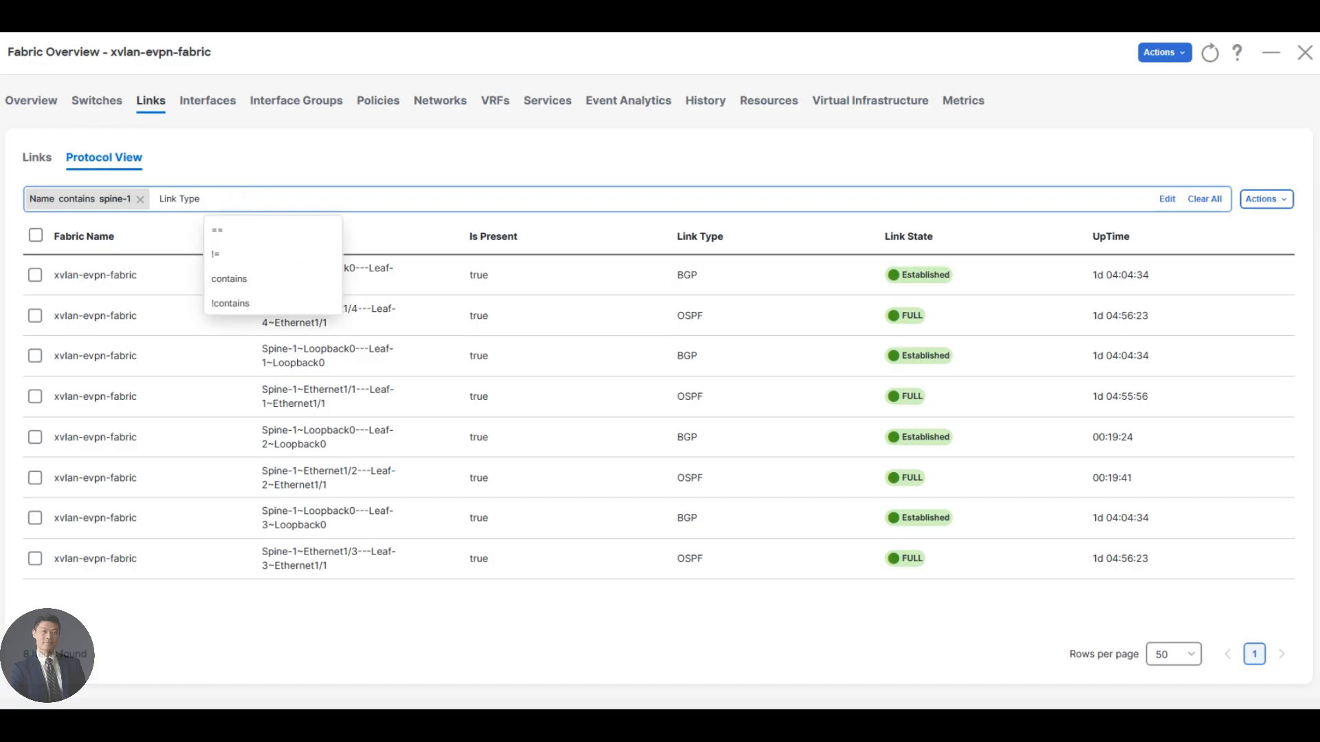
Complete the second filter as Link Type == ospf and examine Spine-1's OSPF adjacencies.
click(223, 232)
text(ospf)
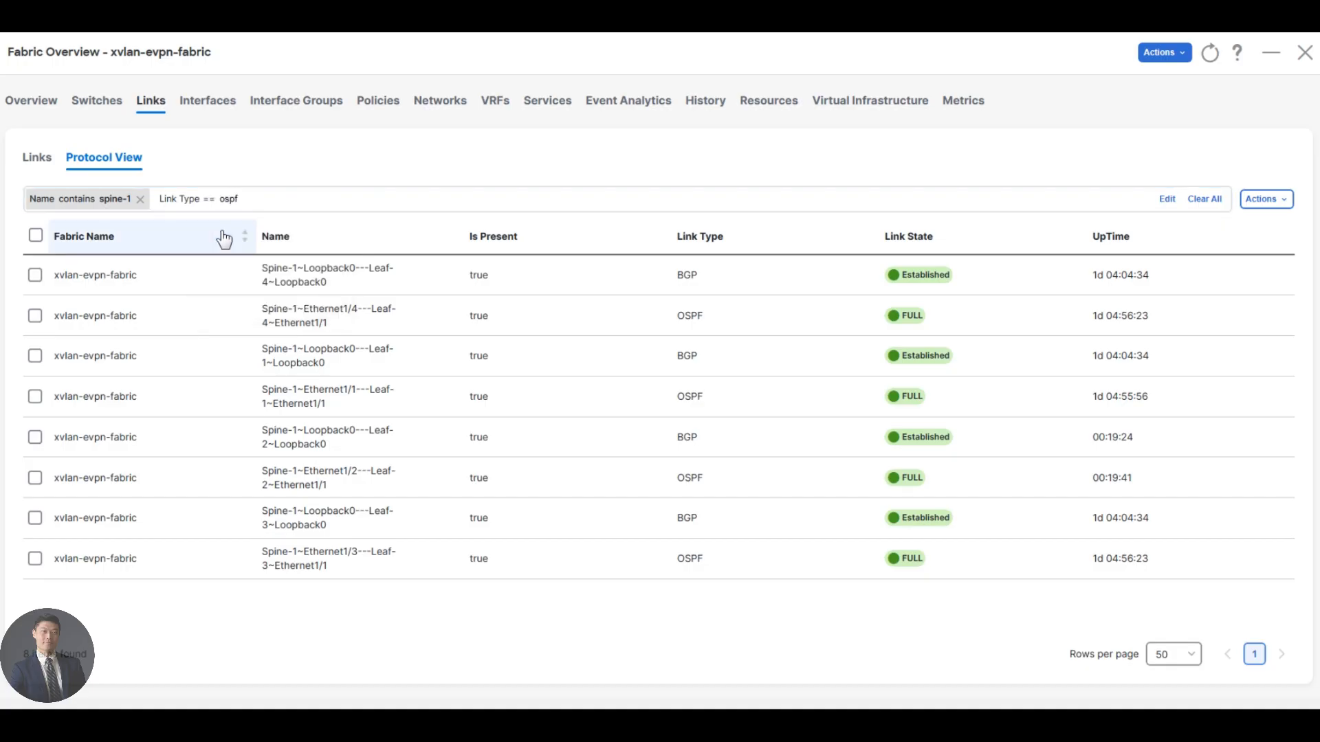
key(Return)
key(Return)
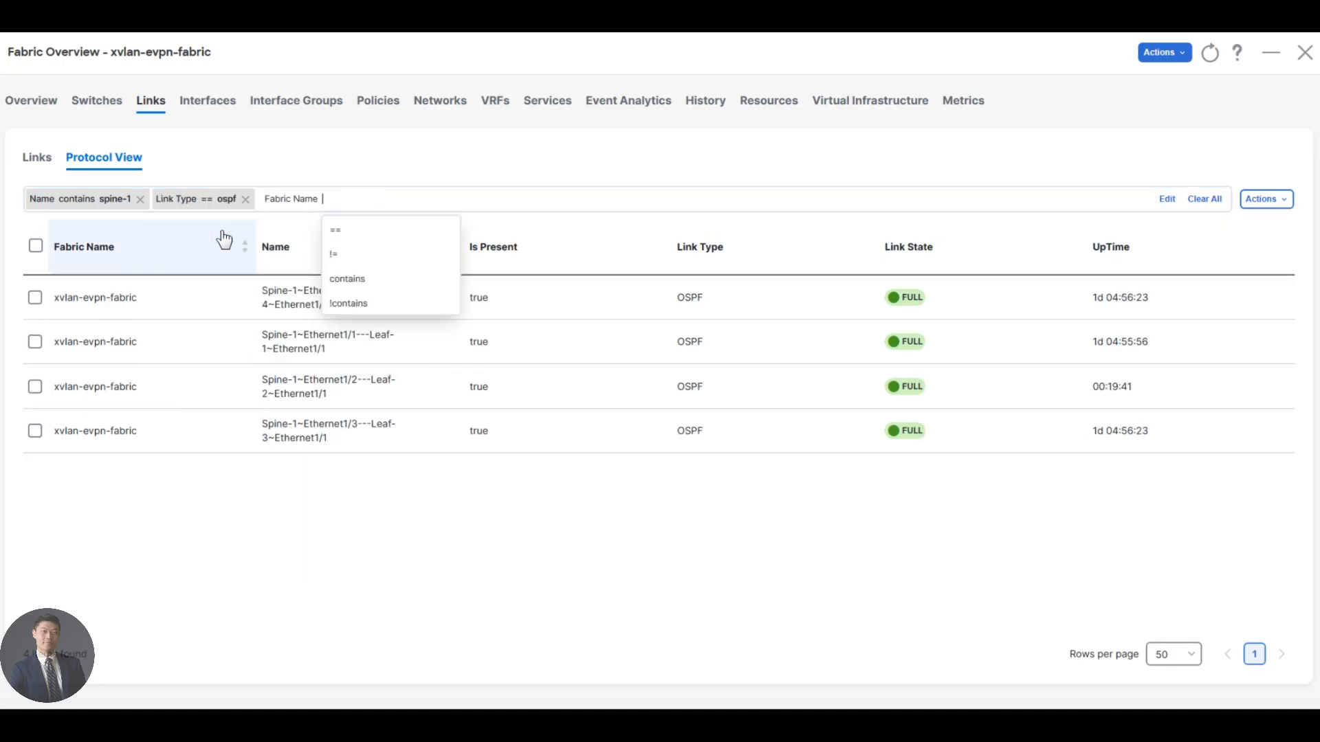
click(435, 546)
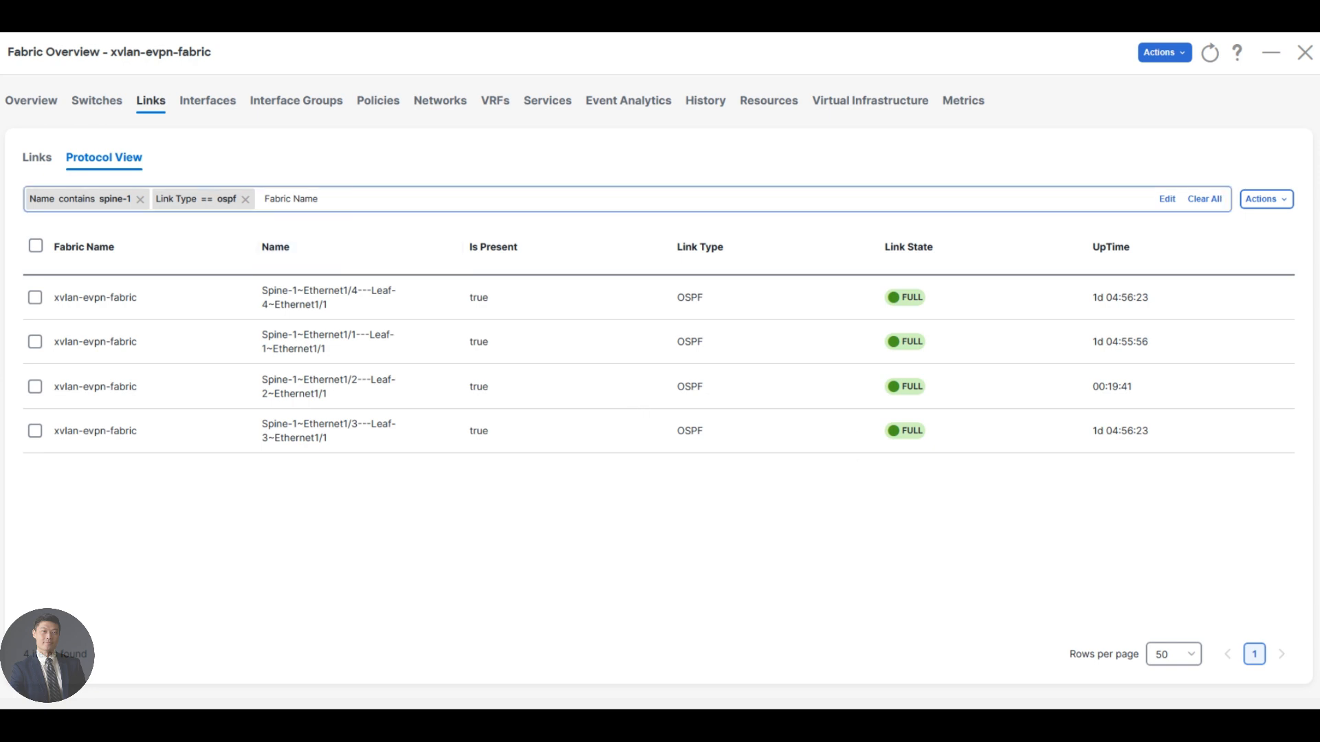
Replace the OSPF filter with Link Type == bgp and examine Spine-1's BGP sessions.
click(245, 200)
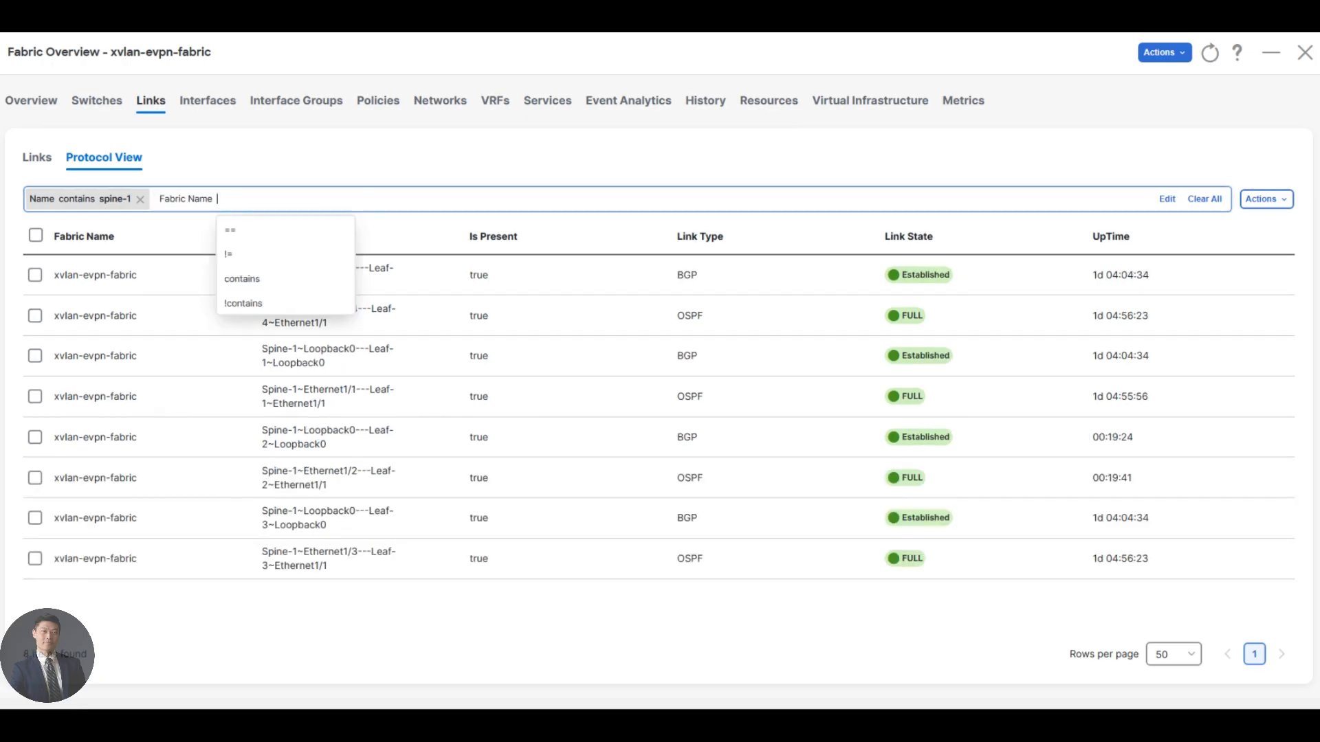
key(BackSpace)
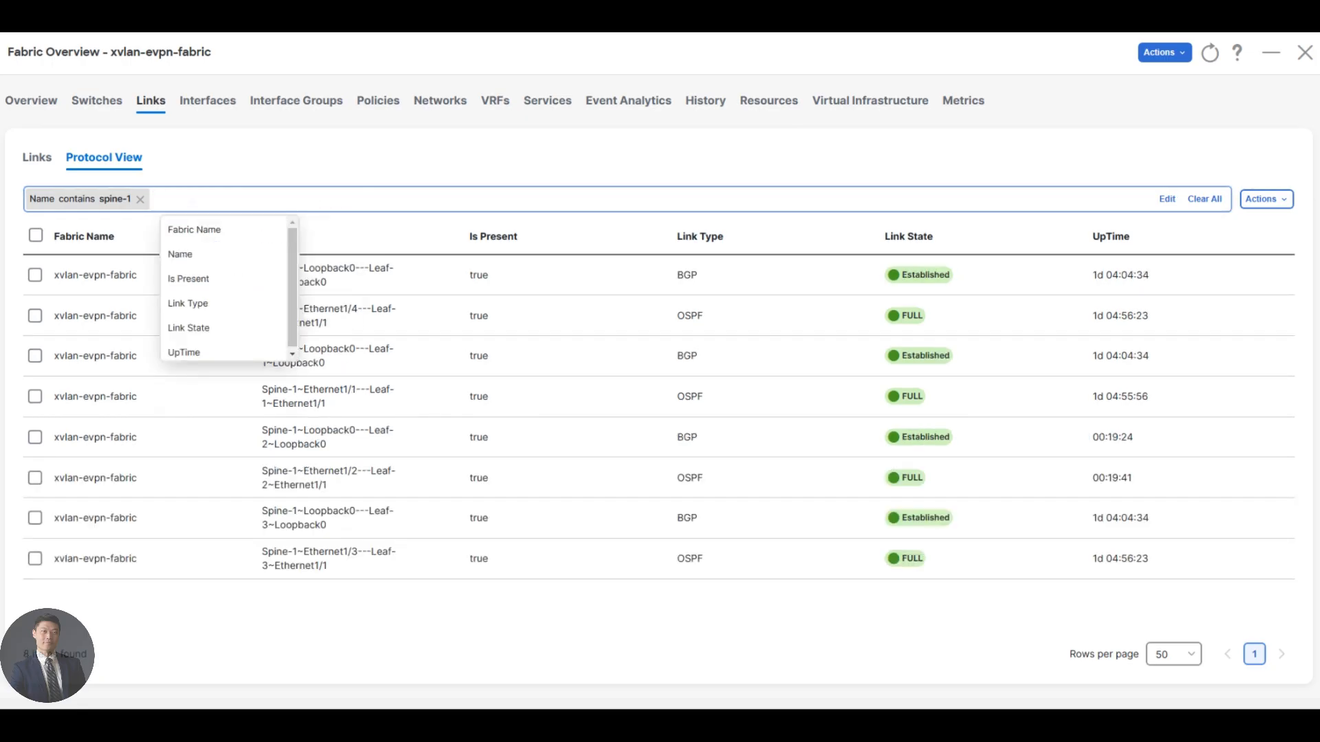
text(link typo)
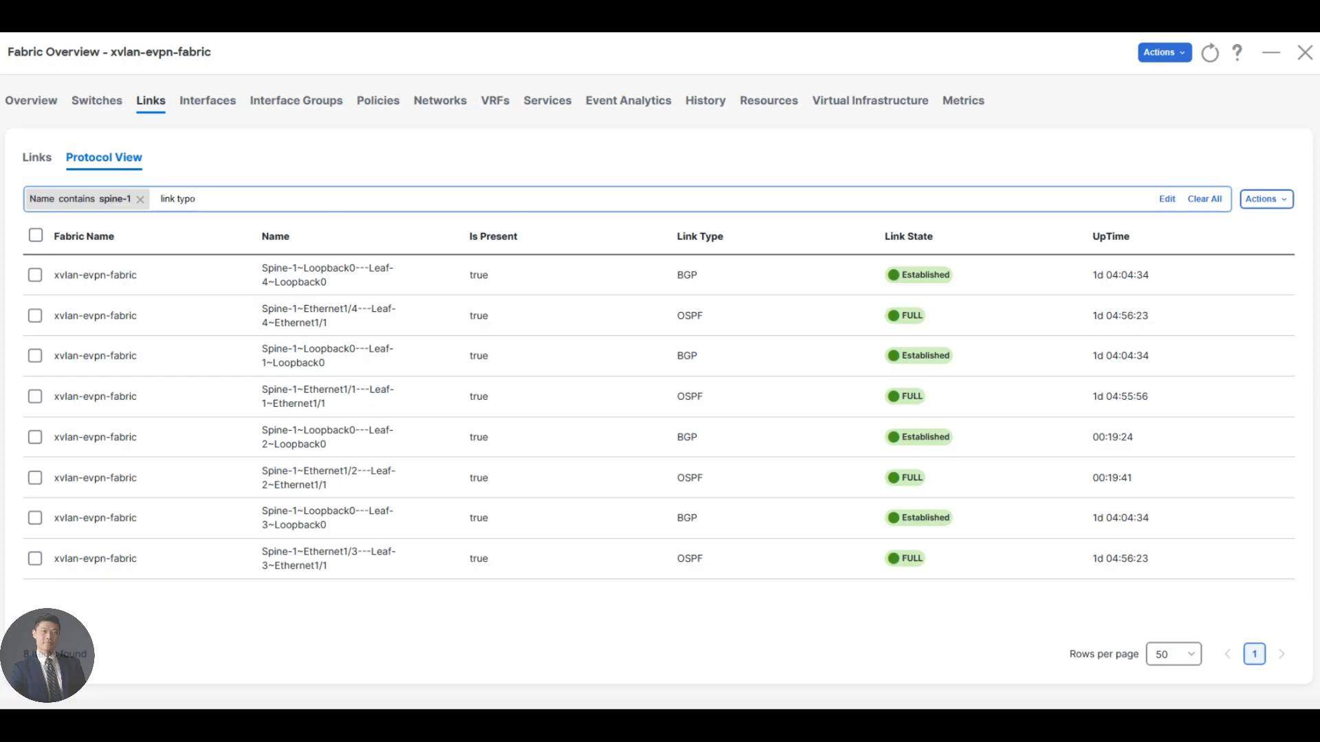
key(BackSpace)
click(199, 227)
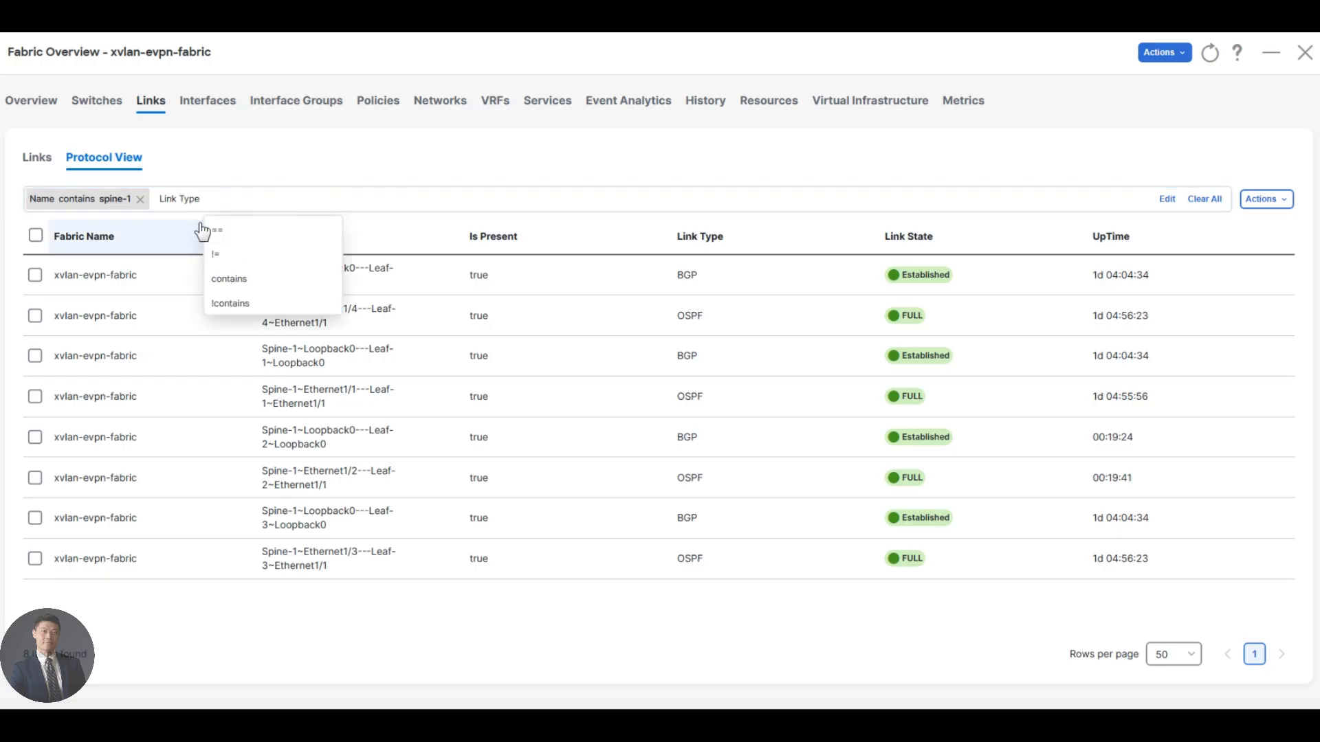
click(217, 231)
text(bgp)
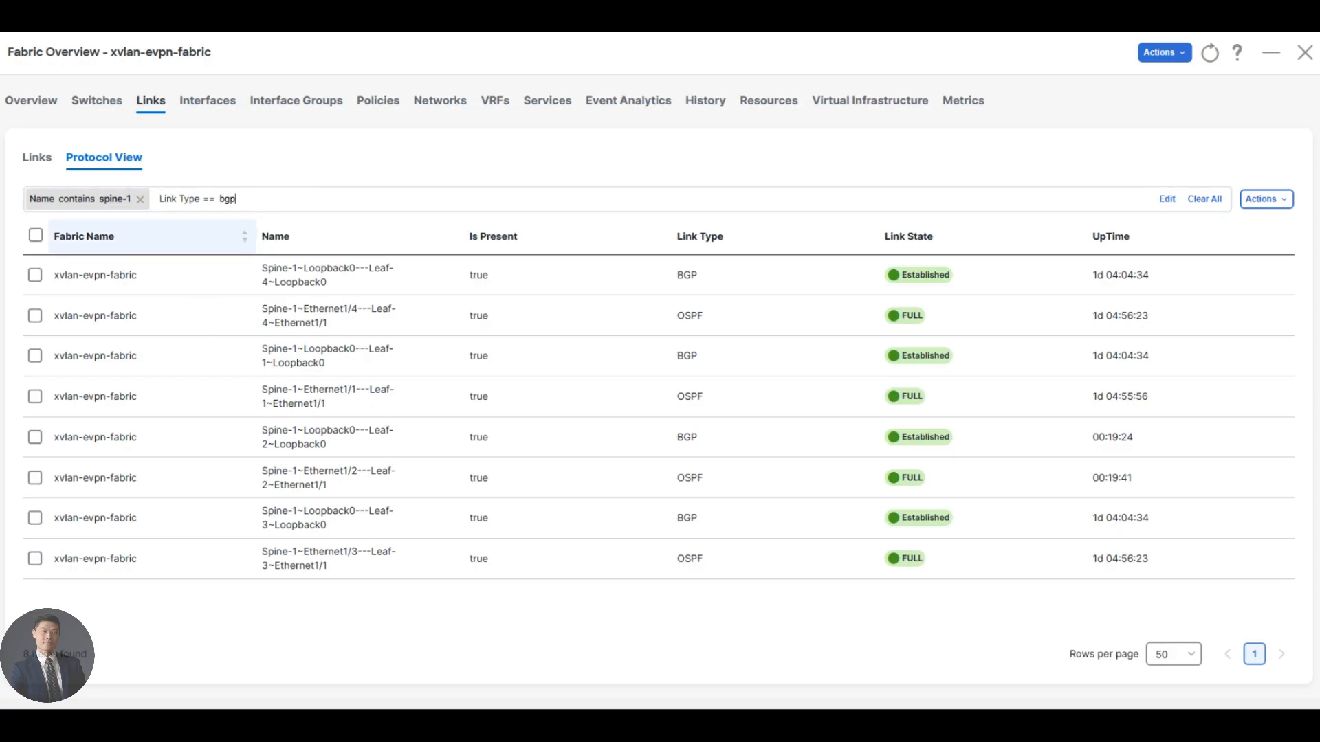
key(Return)
click(574, 528)
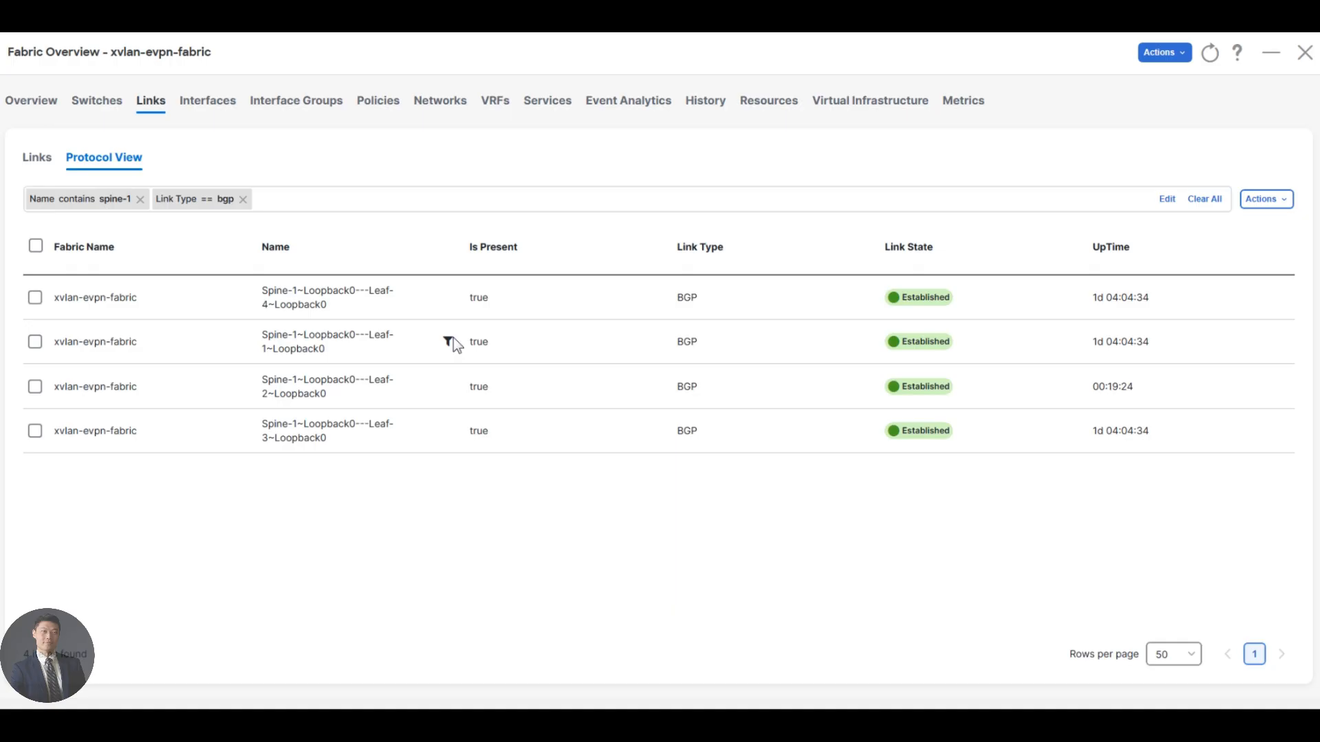
Open the show commands for Spine-1 from the fabric's switches and choose the generic show command.
click(88, 100)
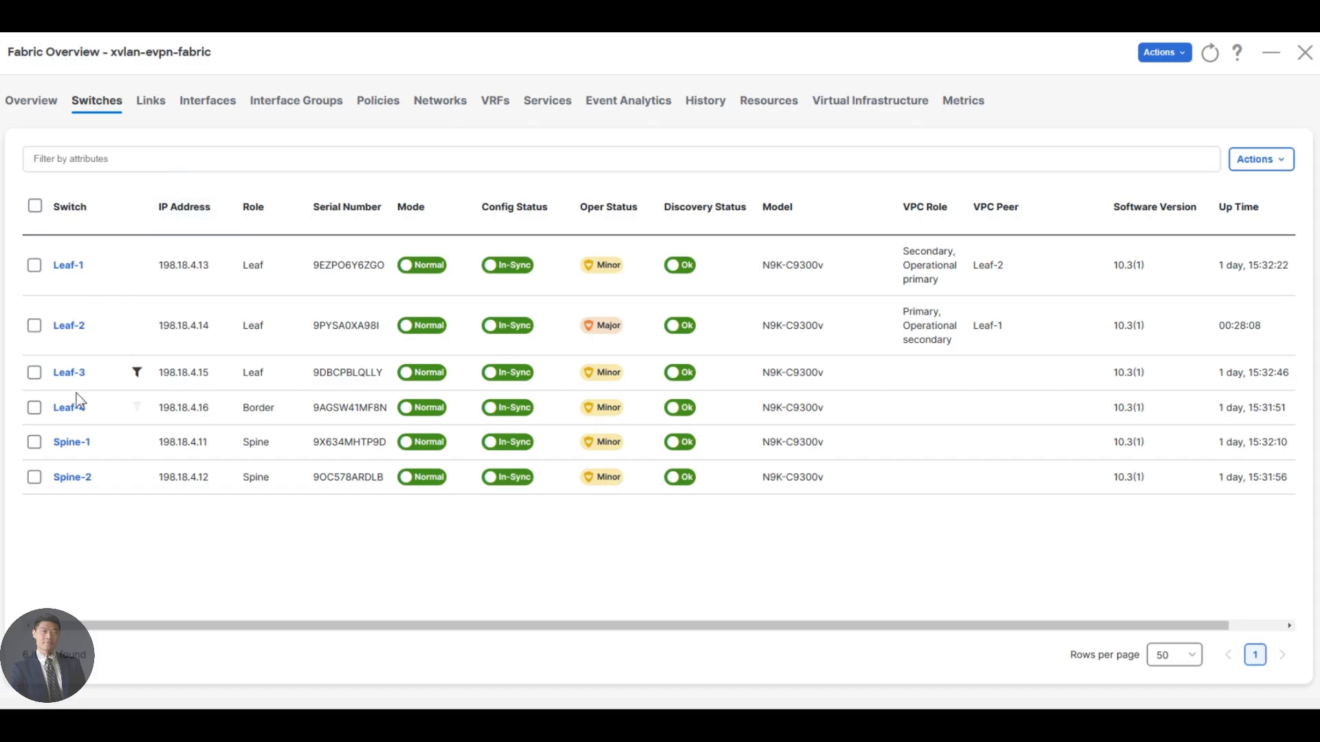
click(34, 443)
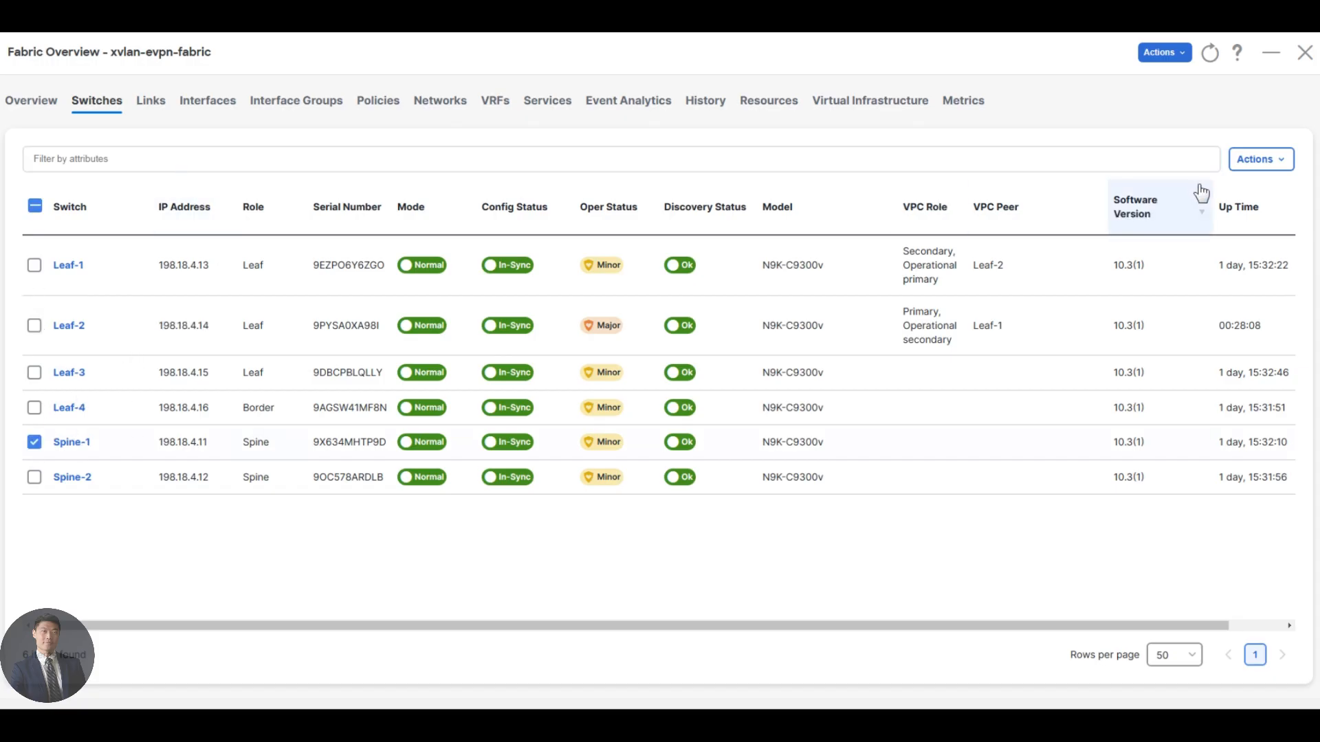
click(1278, 162)
mouse_move(1248, 268)
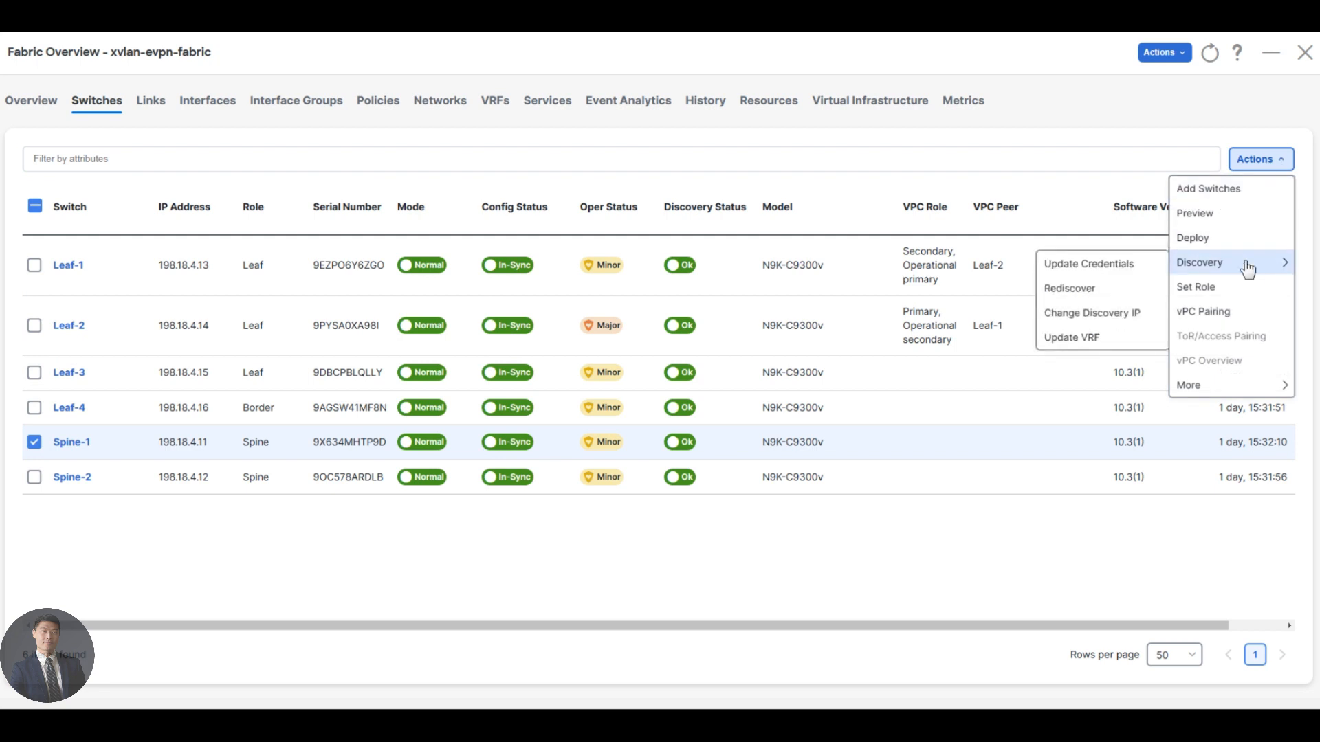
mouse_move(1201, 387)
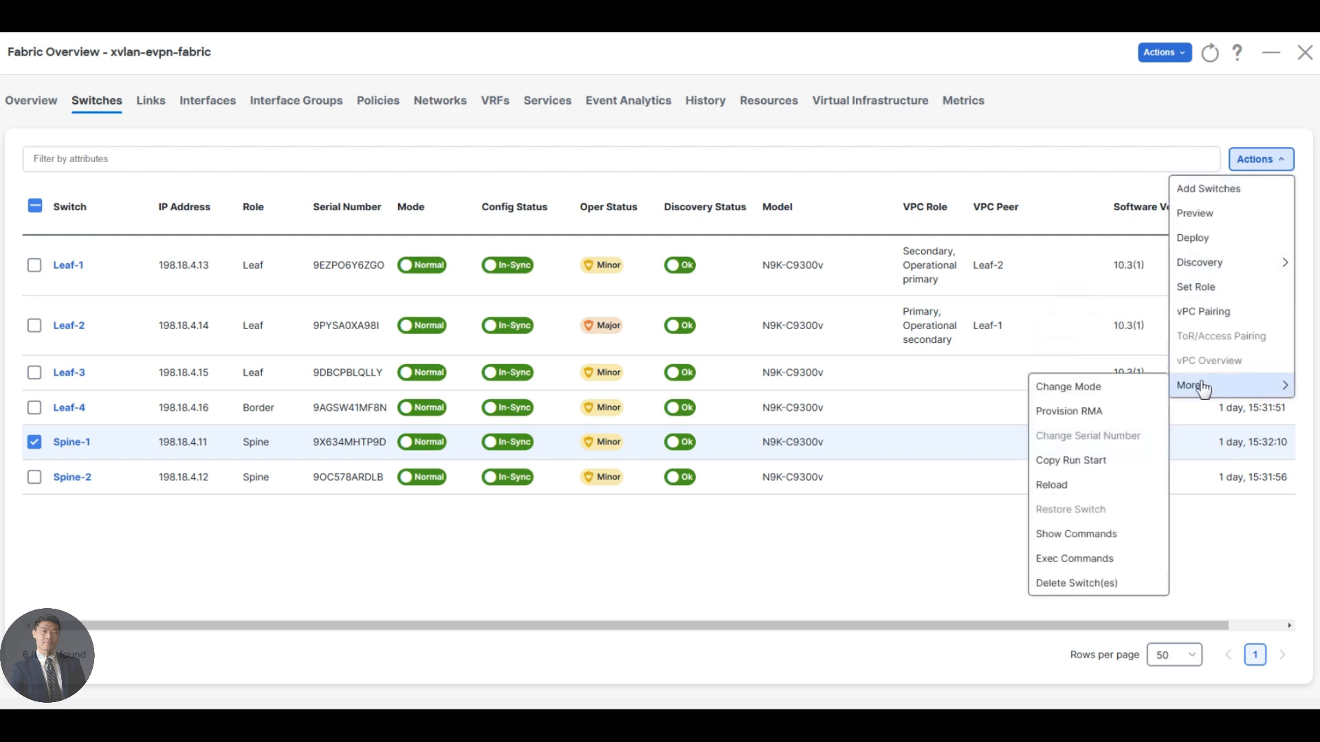
click(1080, 535)
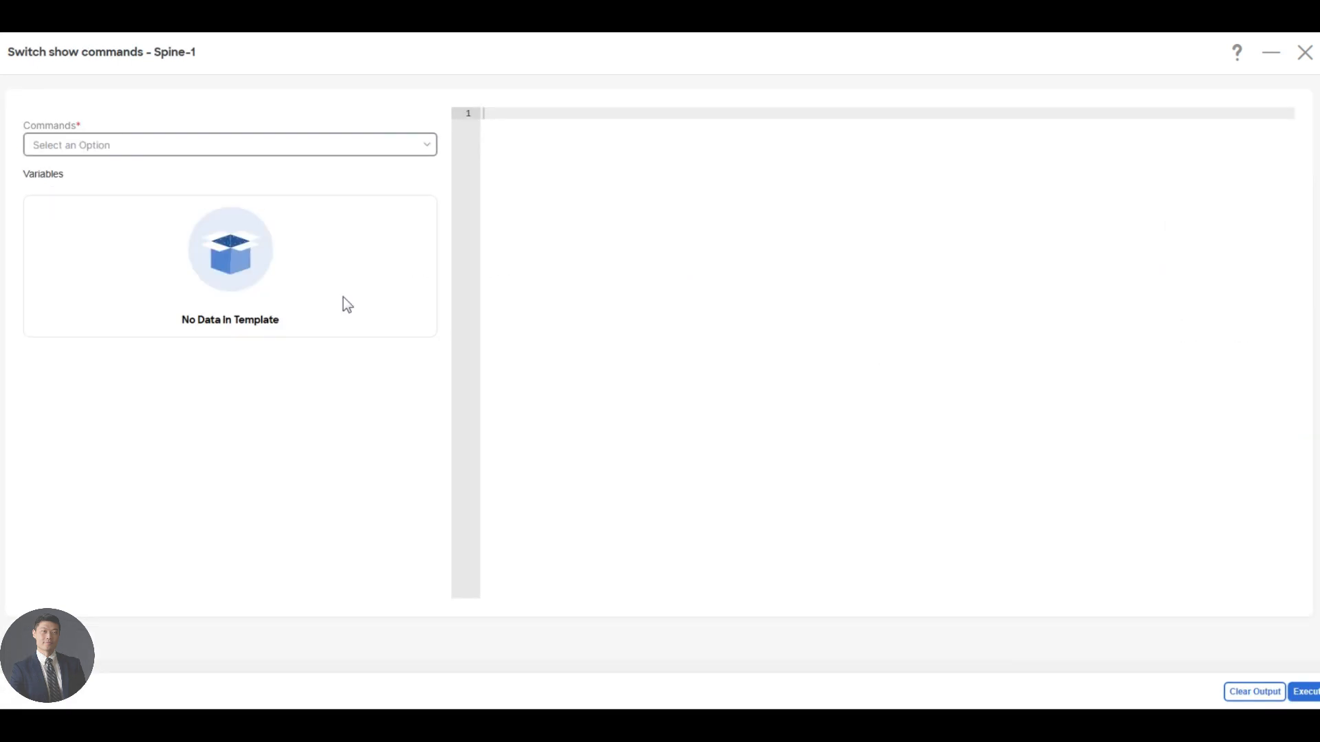
click(193, 147)
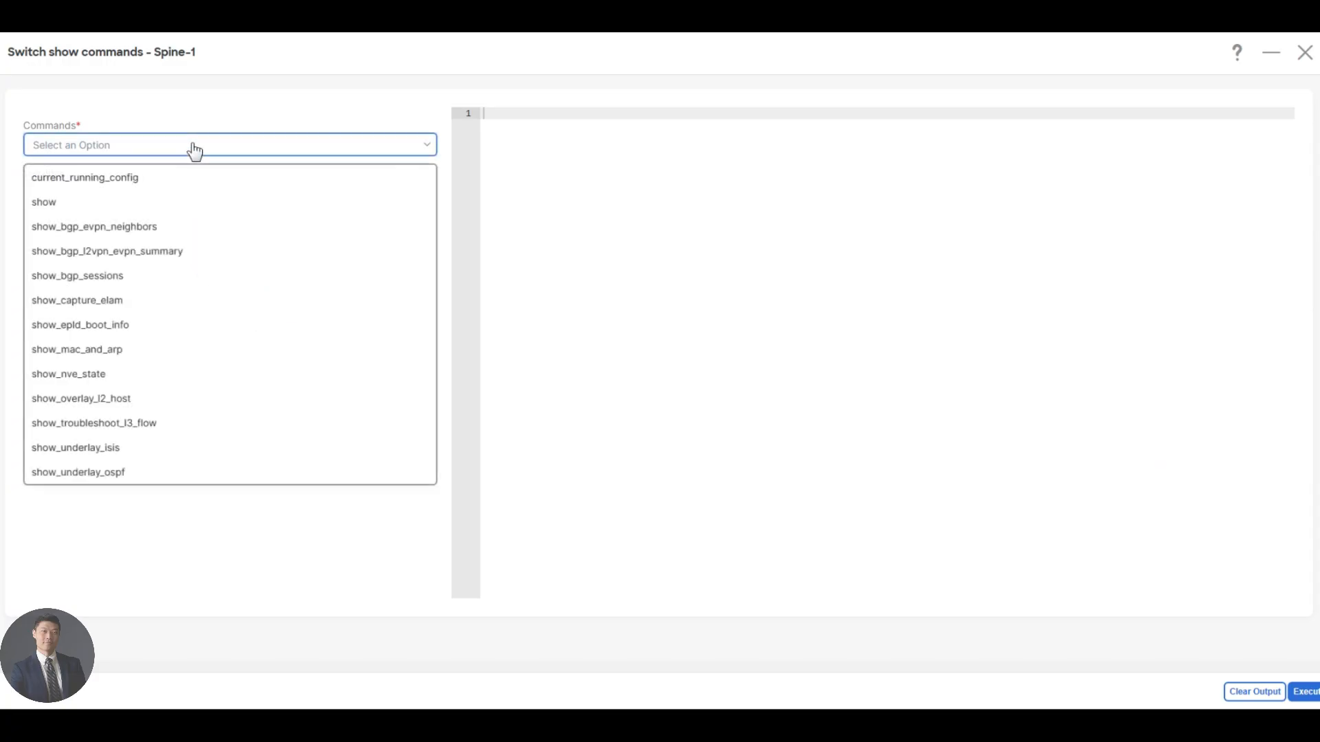
click(147, 202)
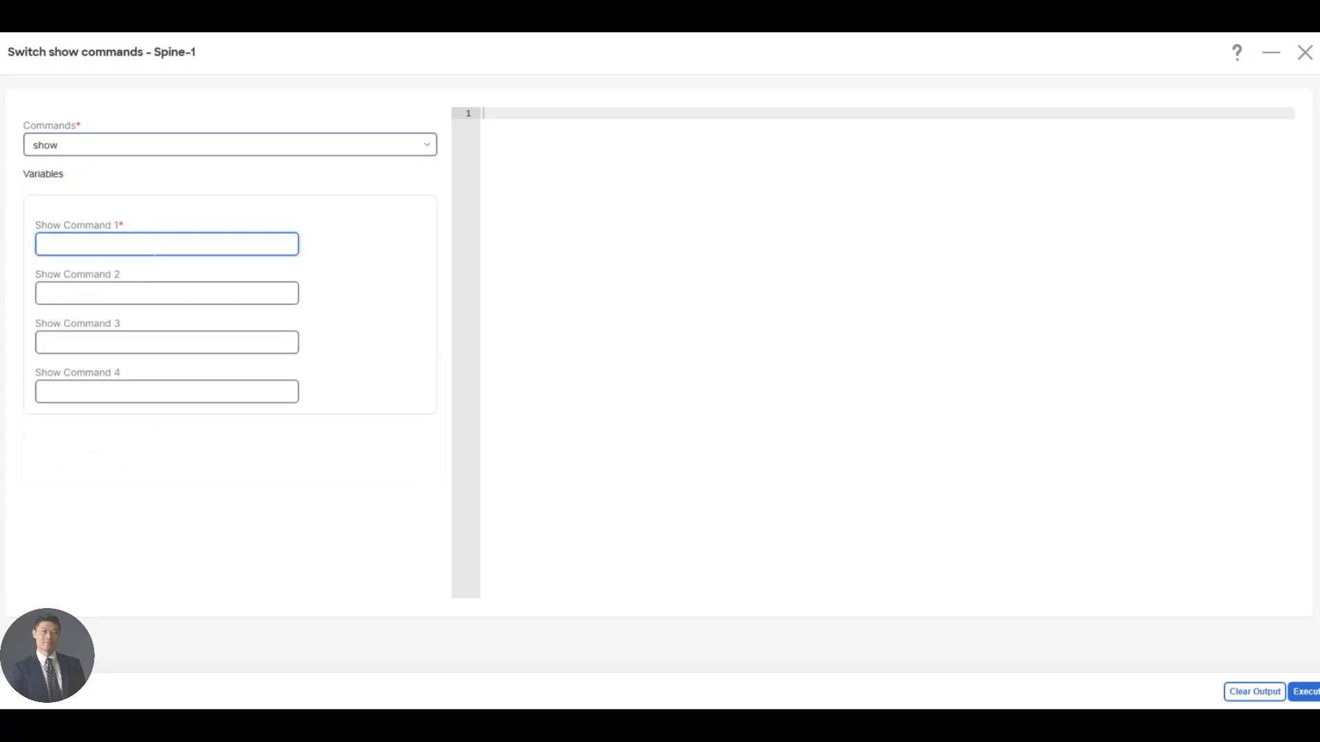
Execute the show commands run interface ethernet 1/1-4, run interface loopback 0 and run interface loopback 254, and examine their output.
text(run interface ethernet 1/1-4)
click(142, 292)
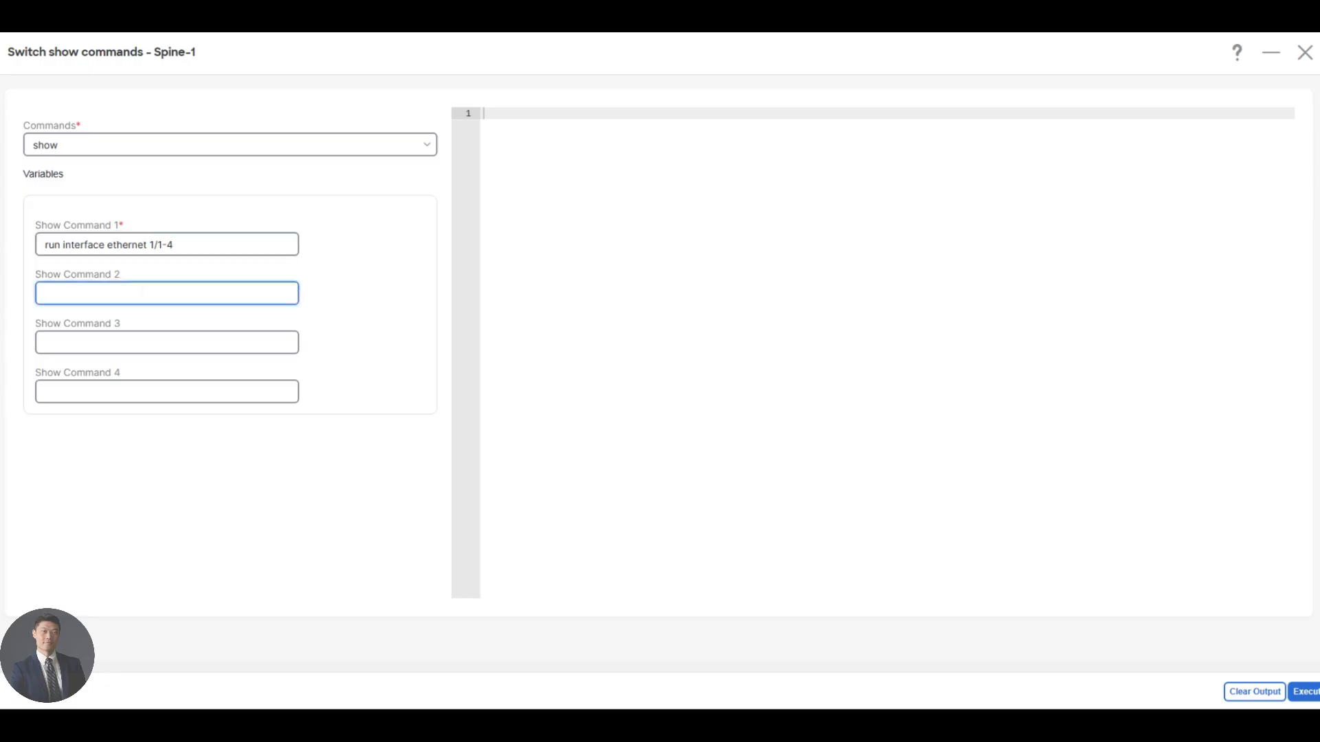
text(run interface loopback 0)
click(141, 342)
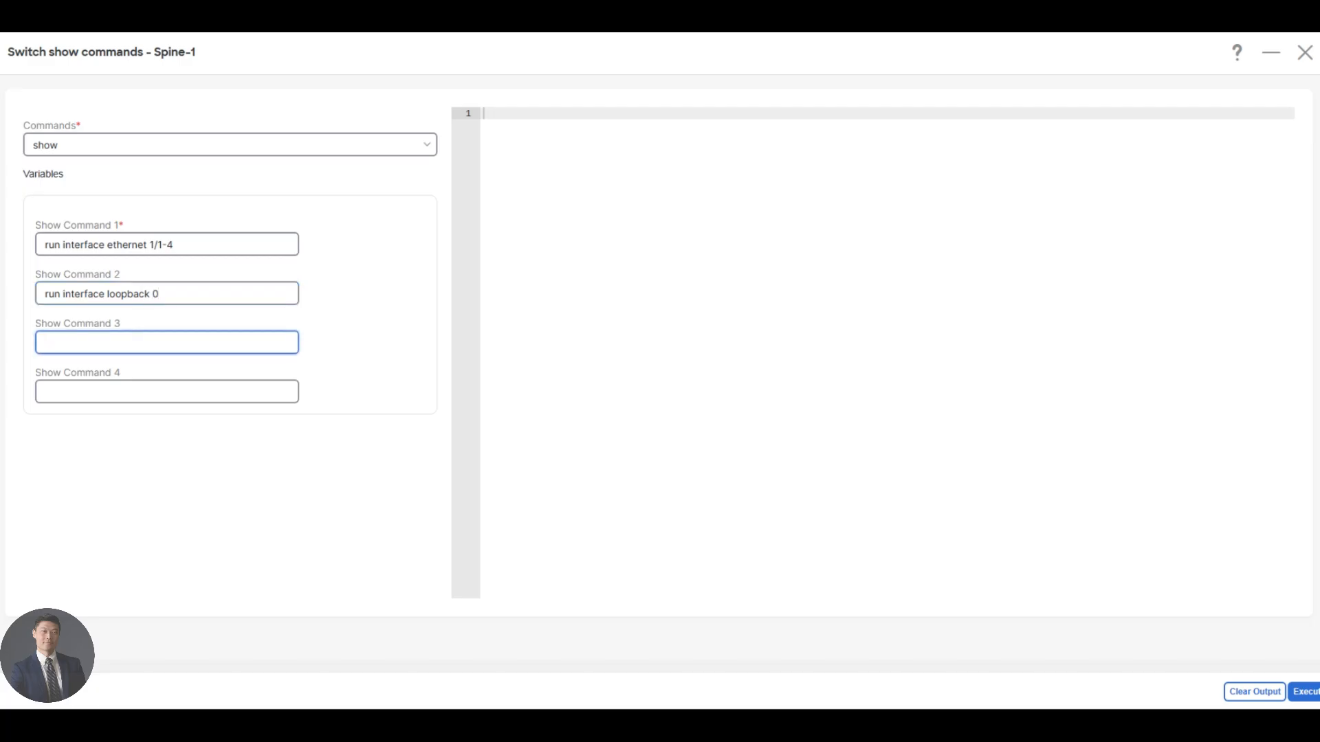
text(run interface loopback 254)
click(1304, 691)
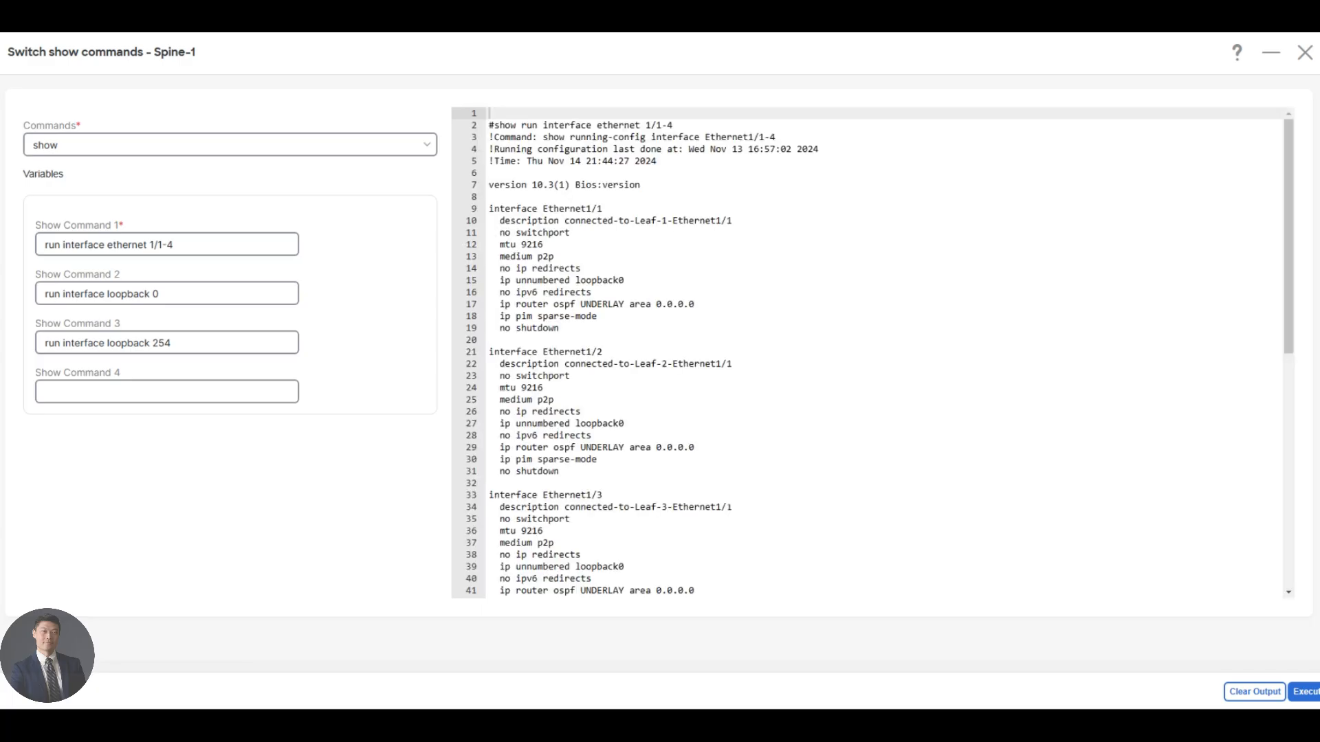
scroll(873, 352, down, 7)
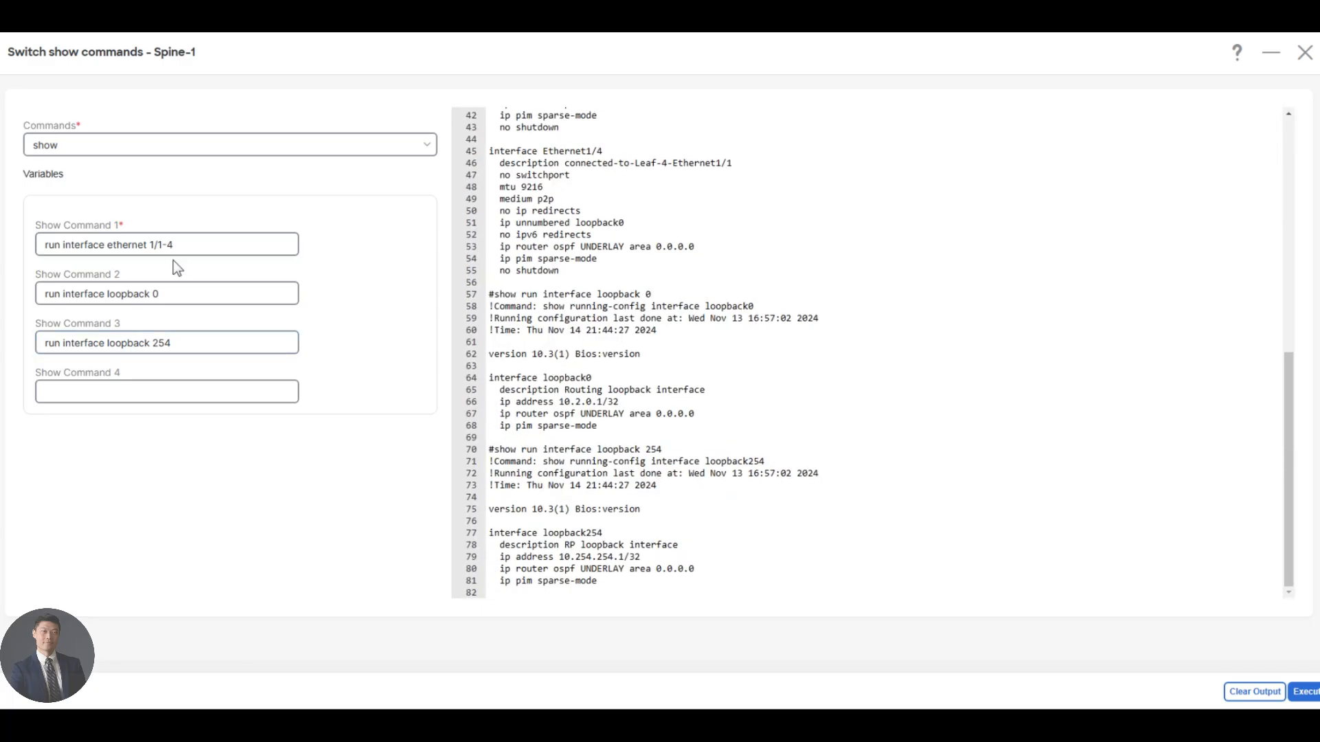
Replace Spine-1's show commands with run pim and ip pim nei, clear the third command, and execute them.
drag(174, 245, 44, 221)
key(BackSpace)
text(run pim)
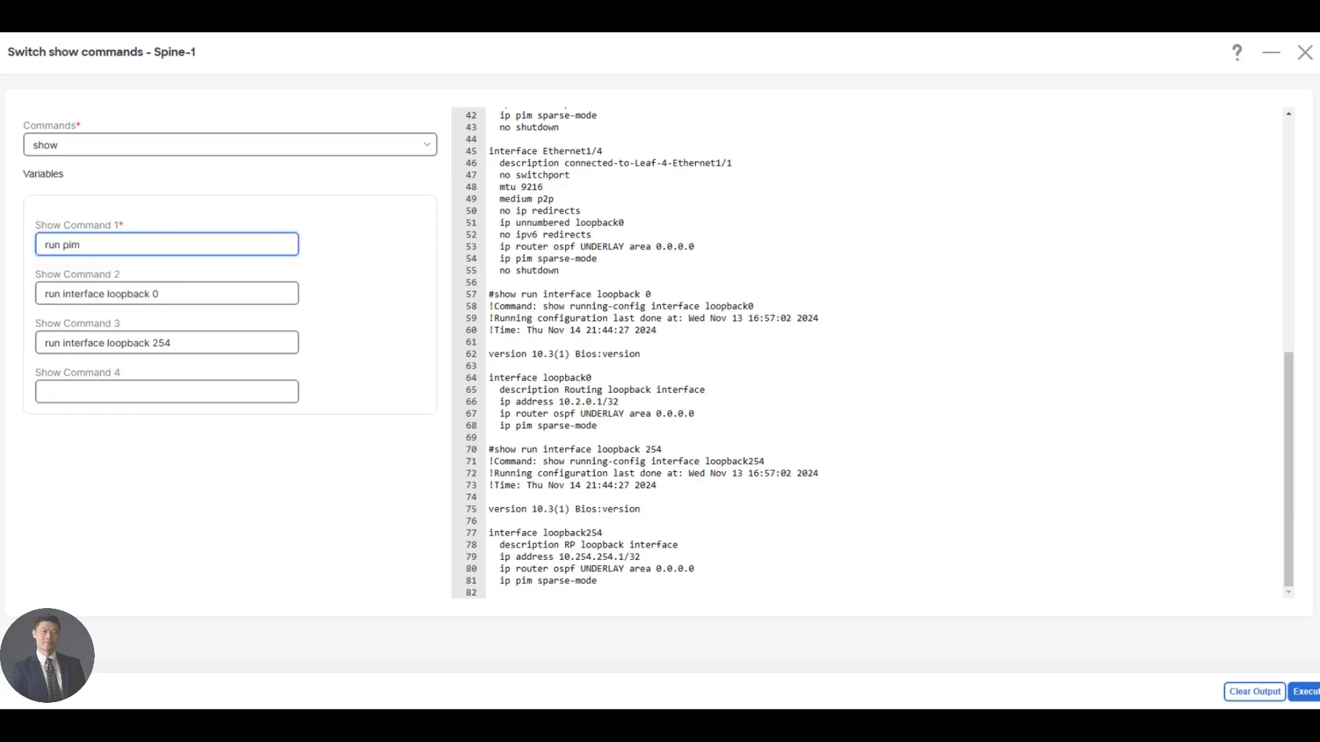
key(Tab)
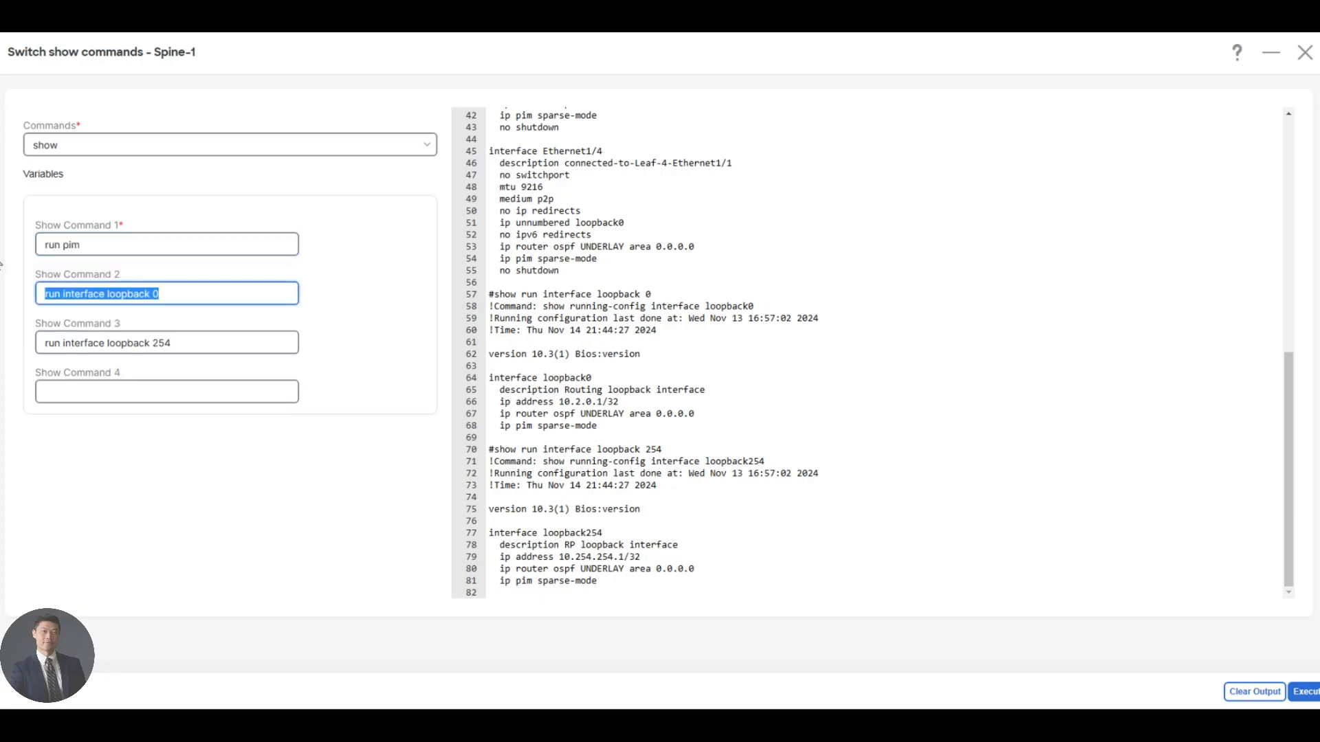
text(ro)
key(BackSpace)
key(BackSpace)
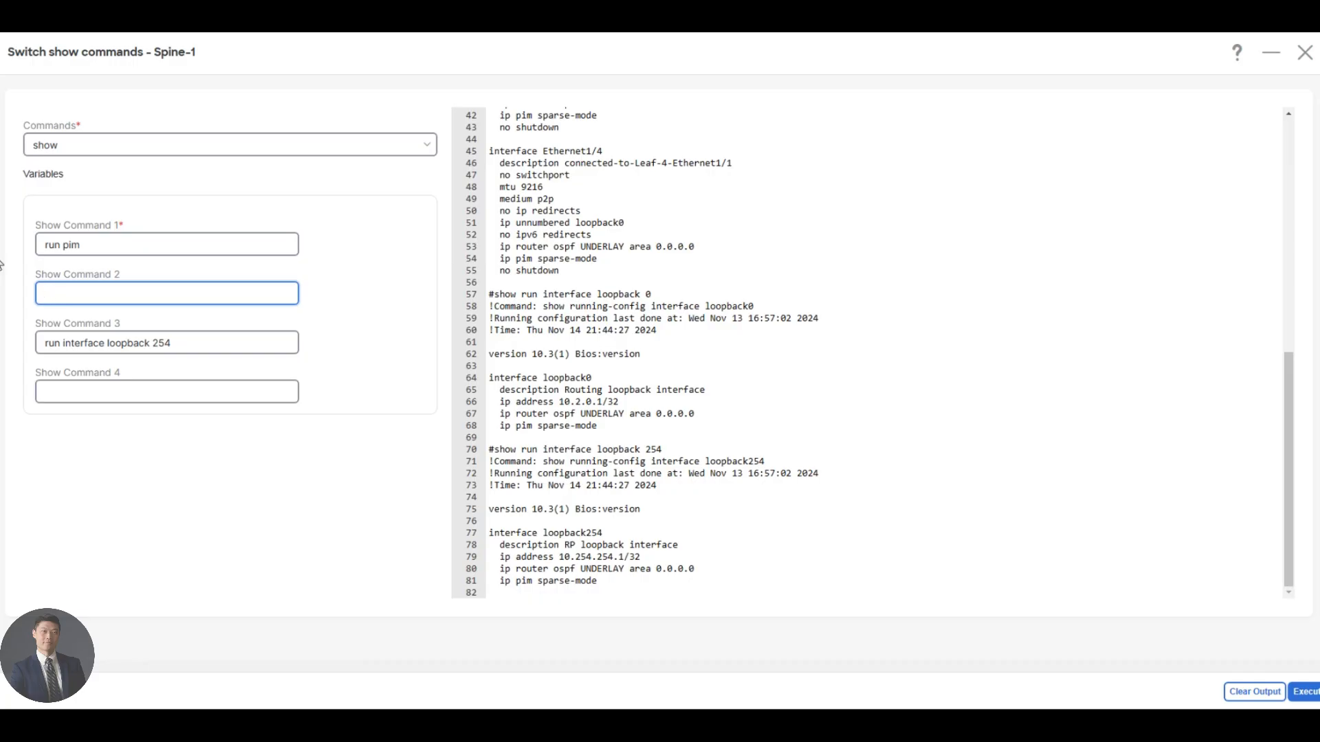
text(ip pim nei)
key(Tab)
key(BackSpace)
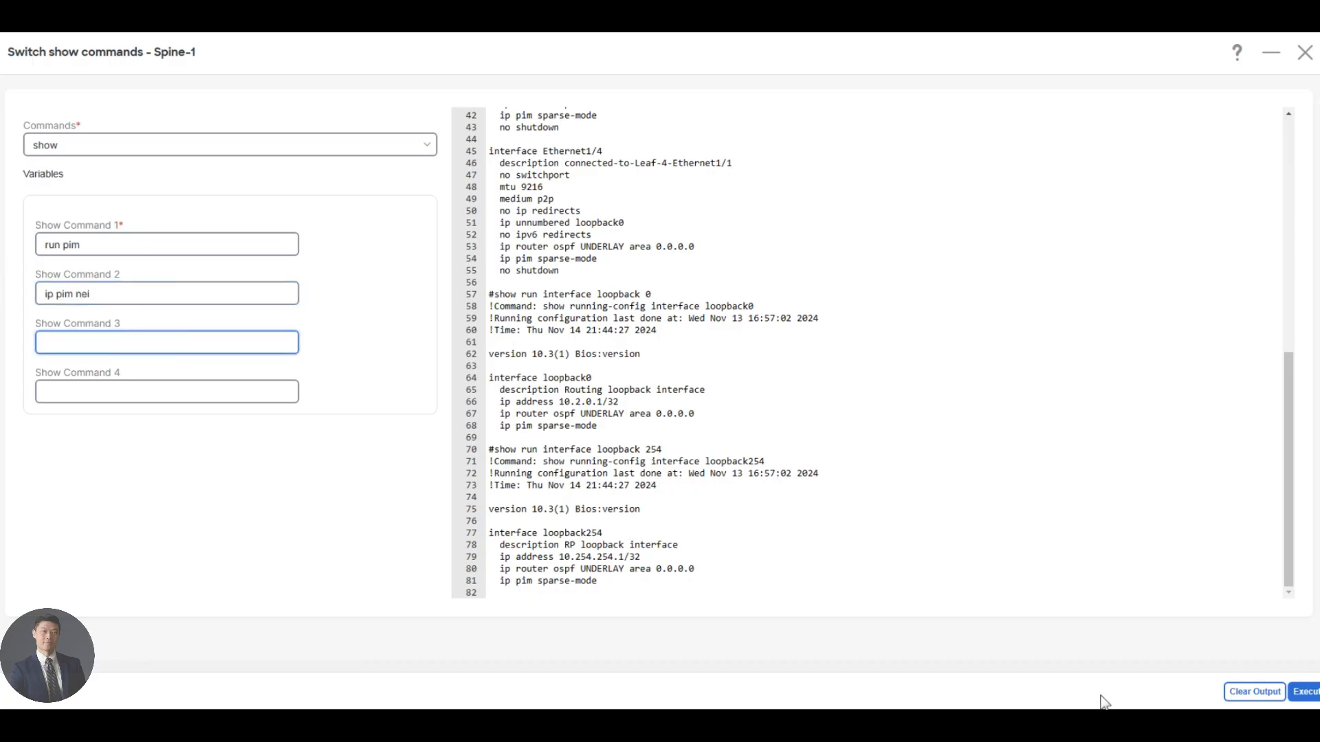
click(1292, 698)
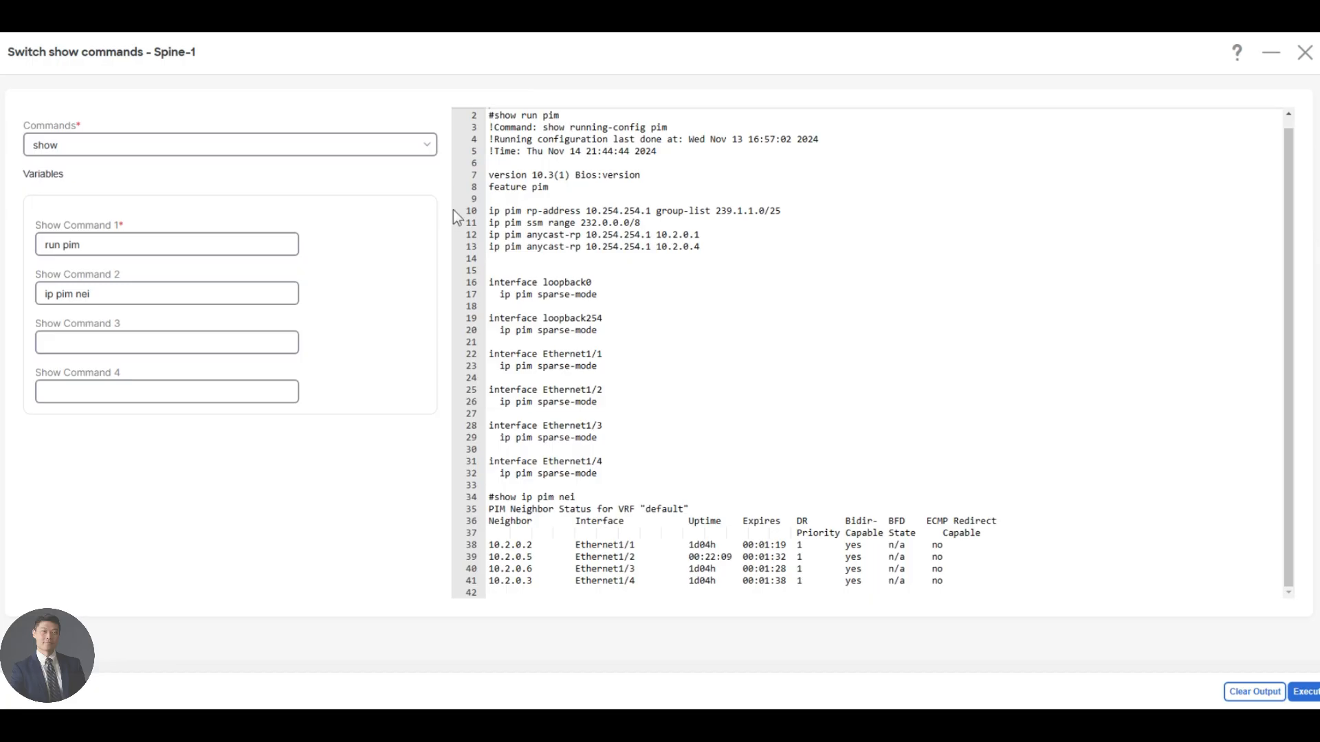
Execute show_underlay_ospf on Spine-1 and examine the OSPF neighbor, interface and BGP L2VPN EVPN summary output.
click(80, 147)
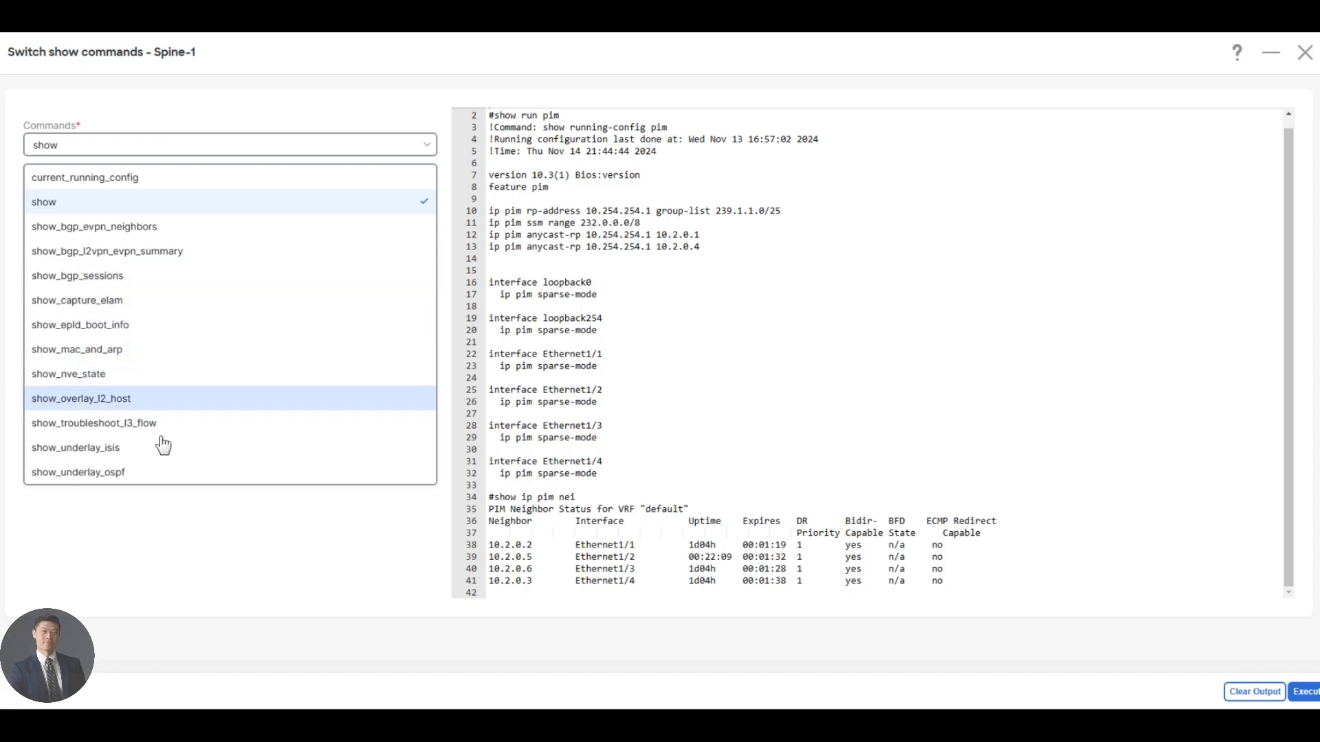
click(142, 474)
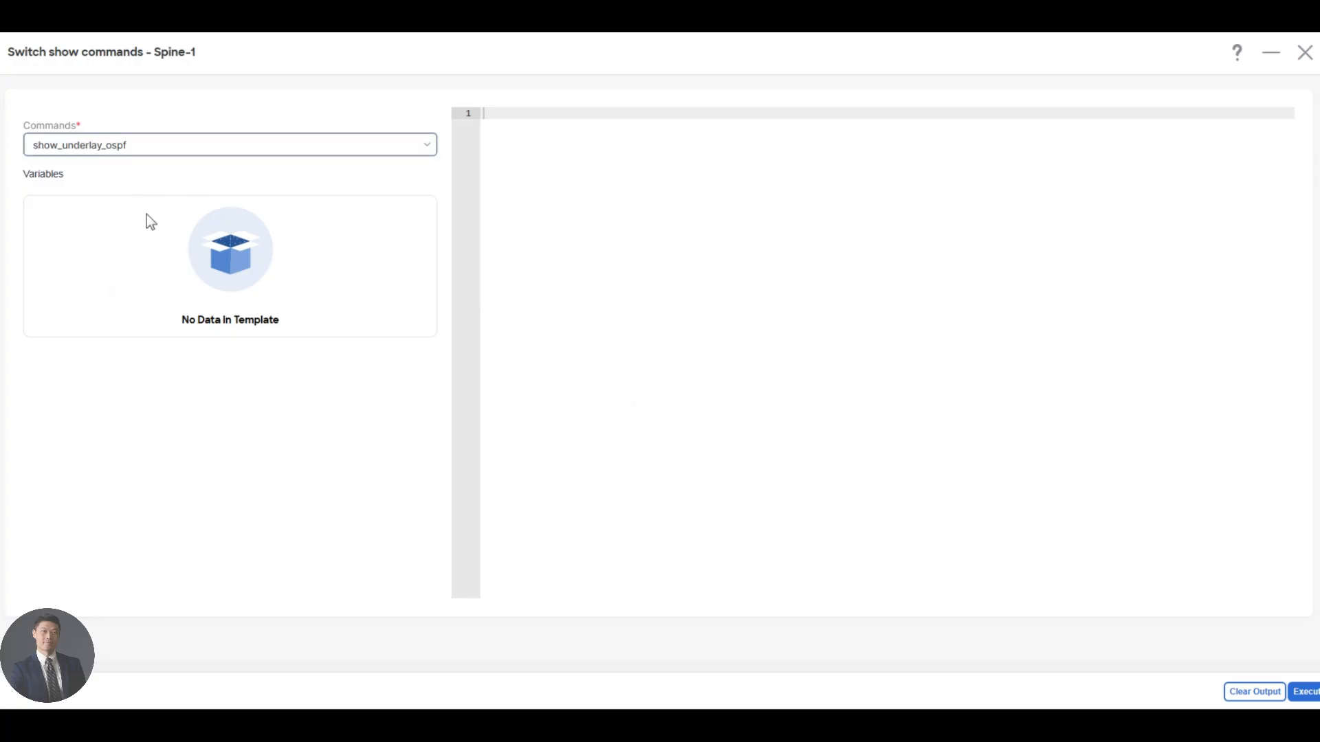
click(1306, 693)
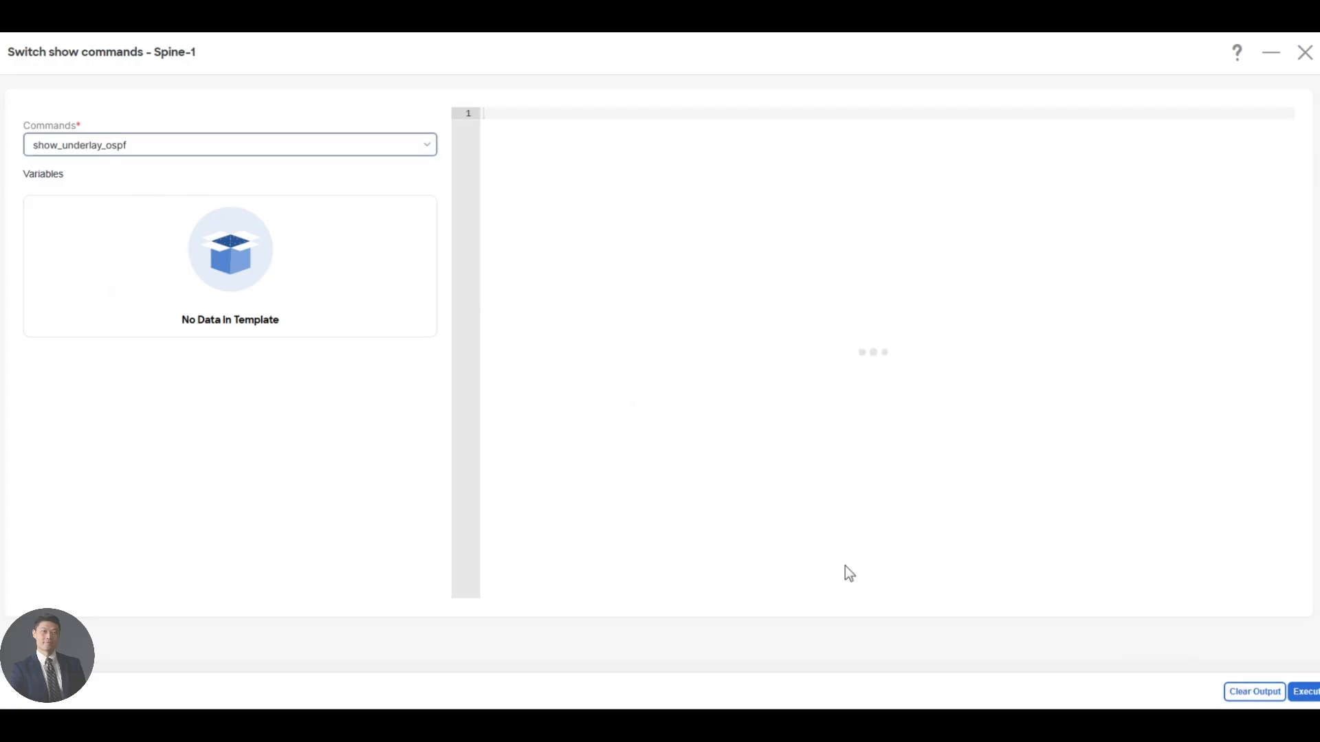
click(1301, 694)
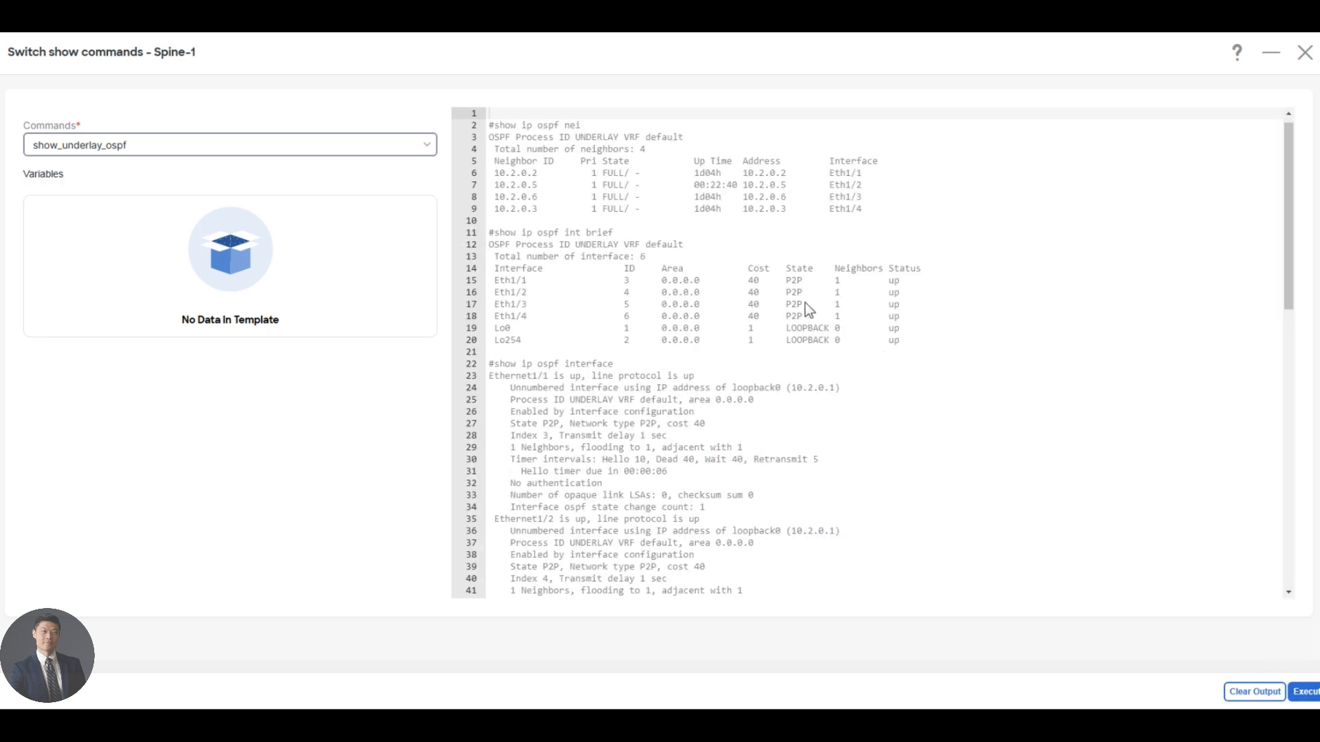
scroll(872, 353, down, 12)
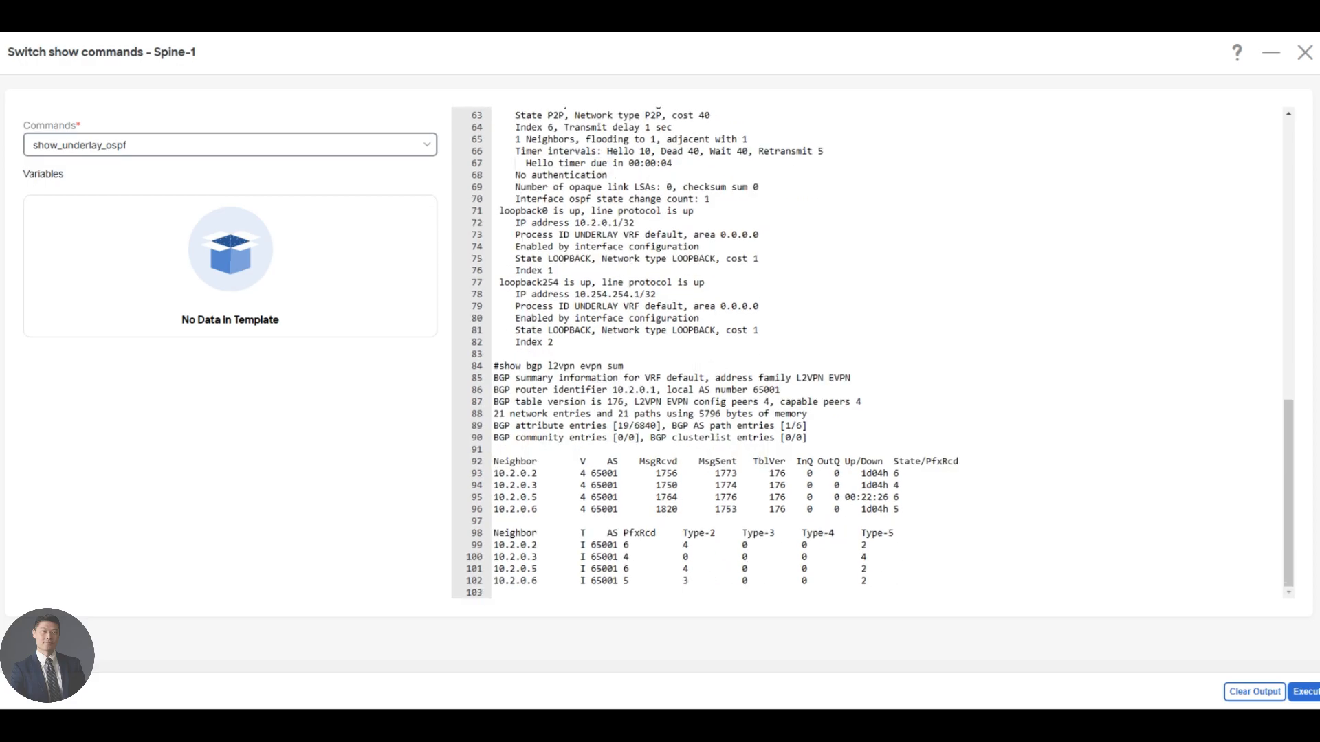
scroll(872, 352, up, 2)
scroll(872, 352, down, 2)
drag(550, 378, 839, 526)
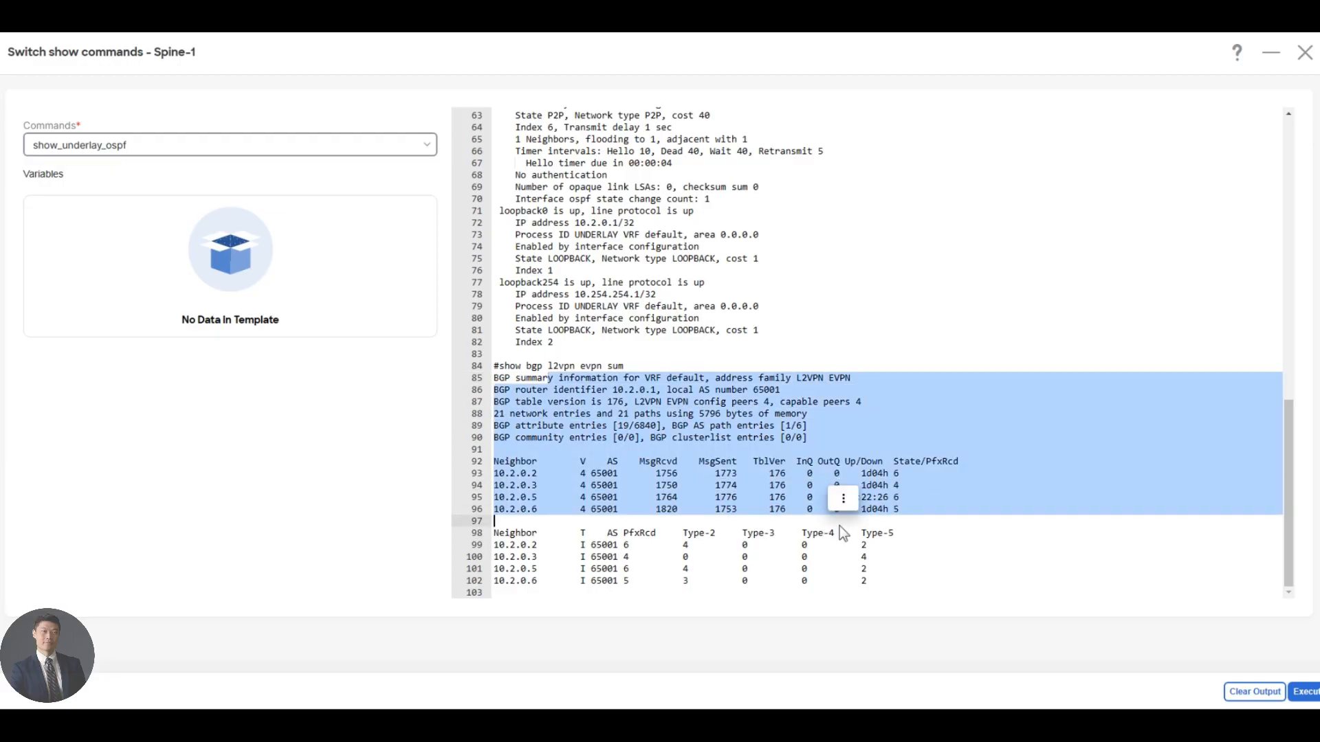
click(839, 523)
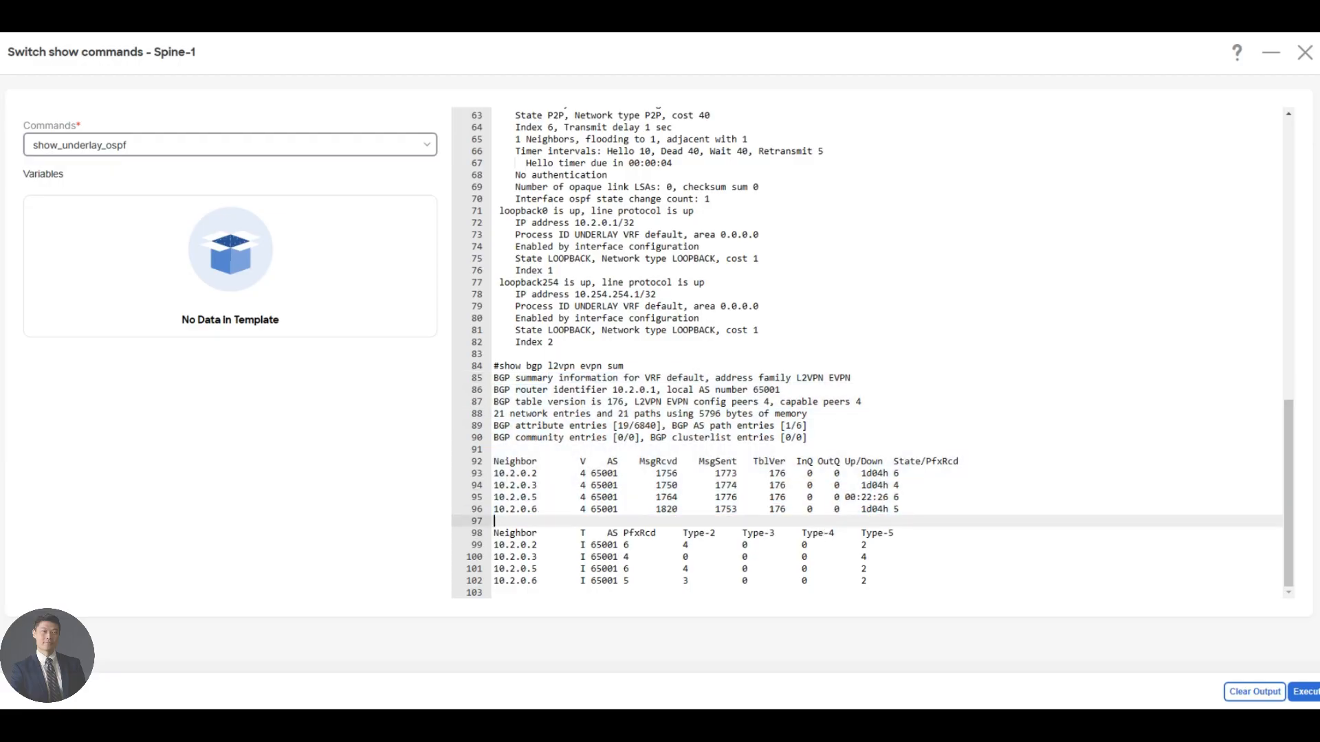
Execute show_bgp_l2vpn_evpn_summary on Spine-1, examine its output and close the show commands.
click(162, 147)
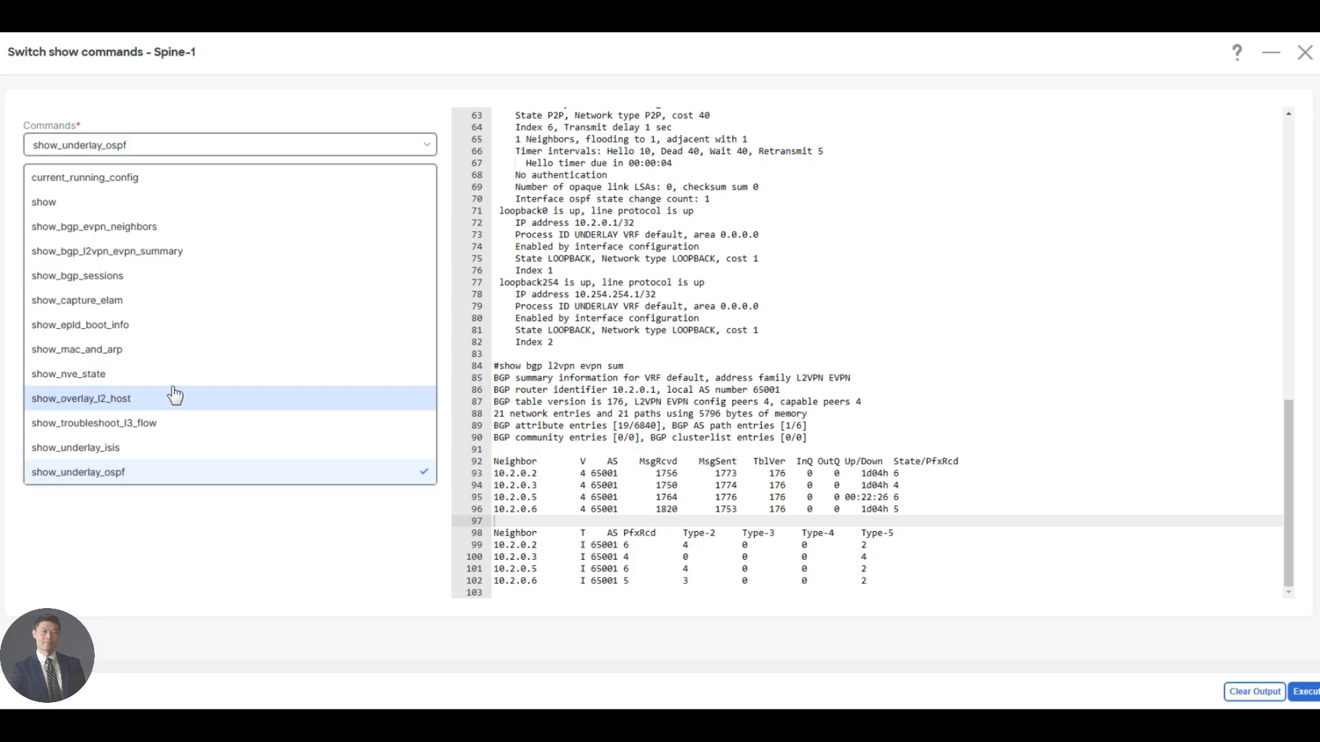
click(179, 253)
click(1304, 691)
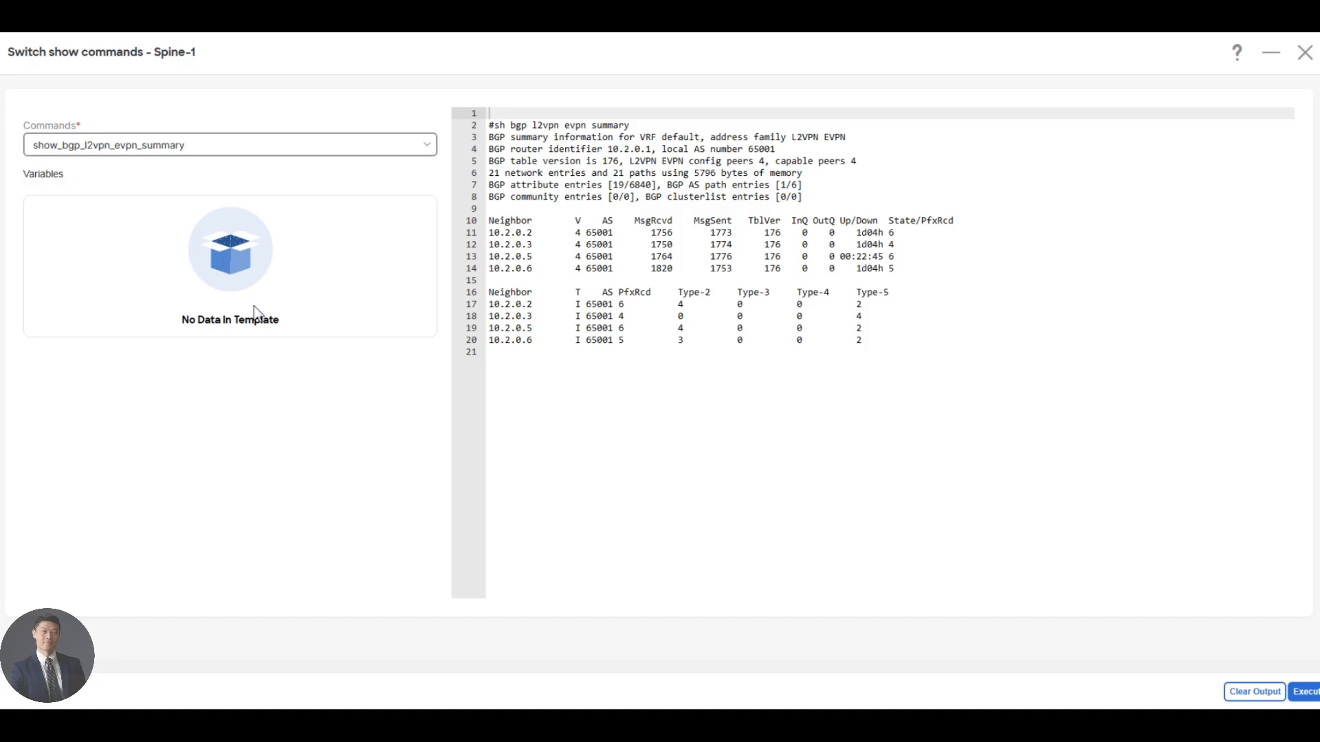
click(1306, 55)
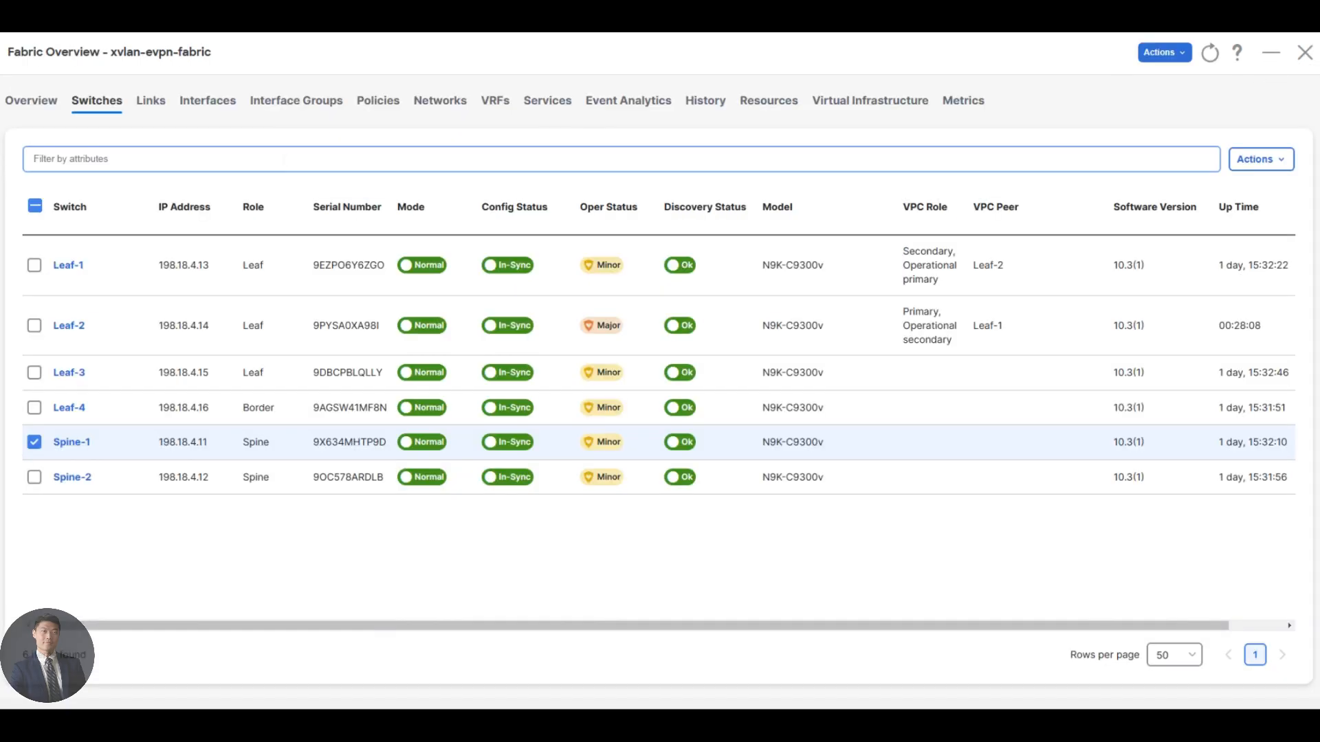
Open the fabric's interfaces and filter them by Device Name == leaf-1.
click(212, 110)
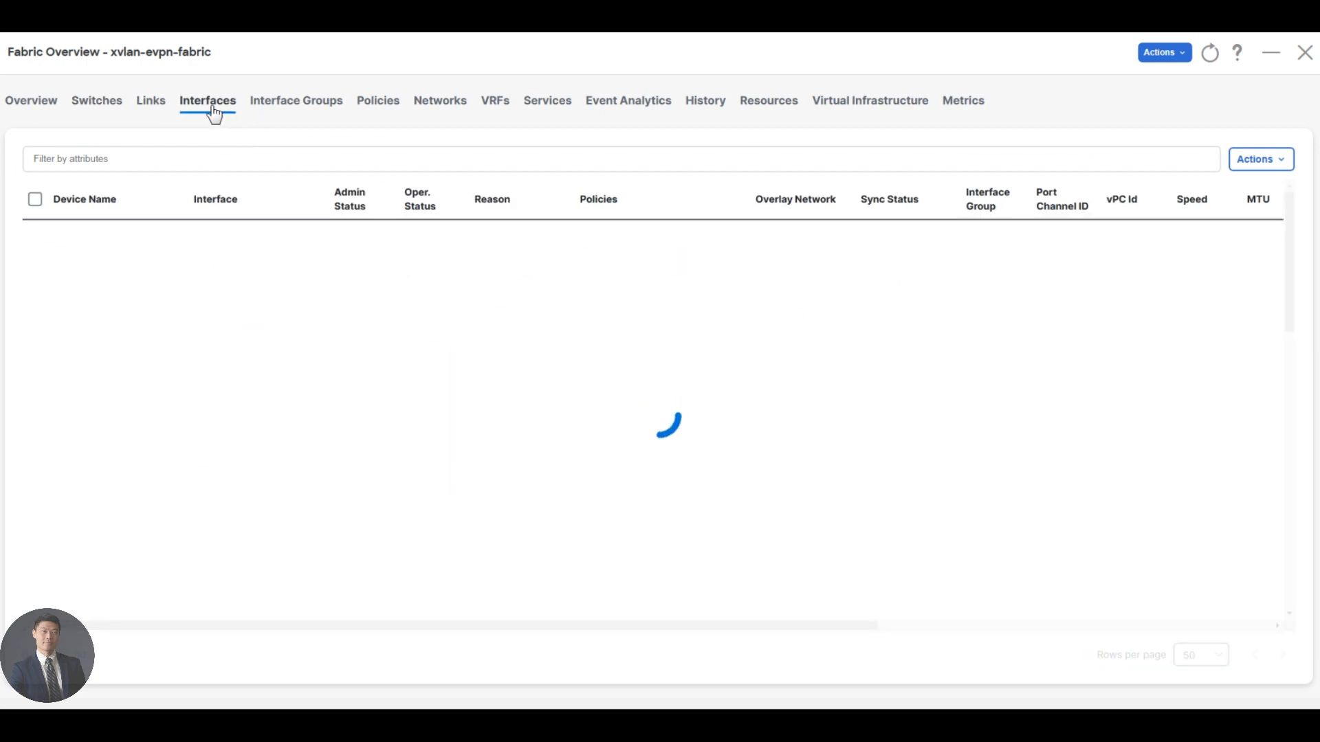
click(208, 158)
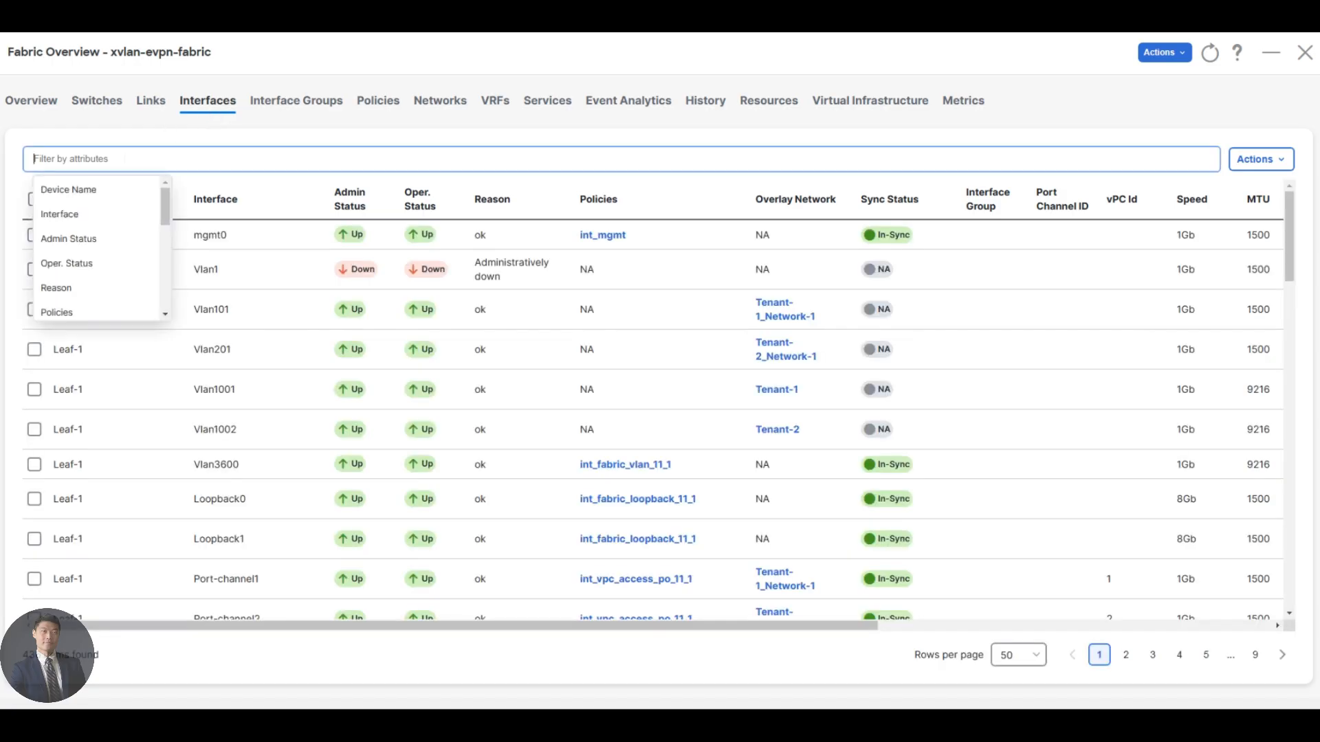
text(device)
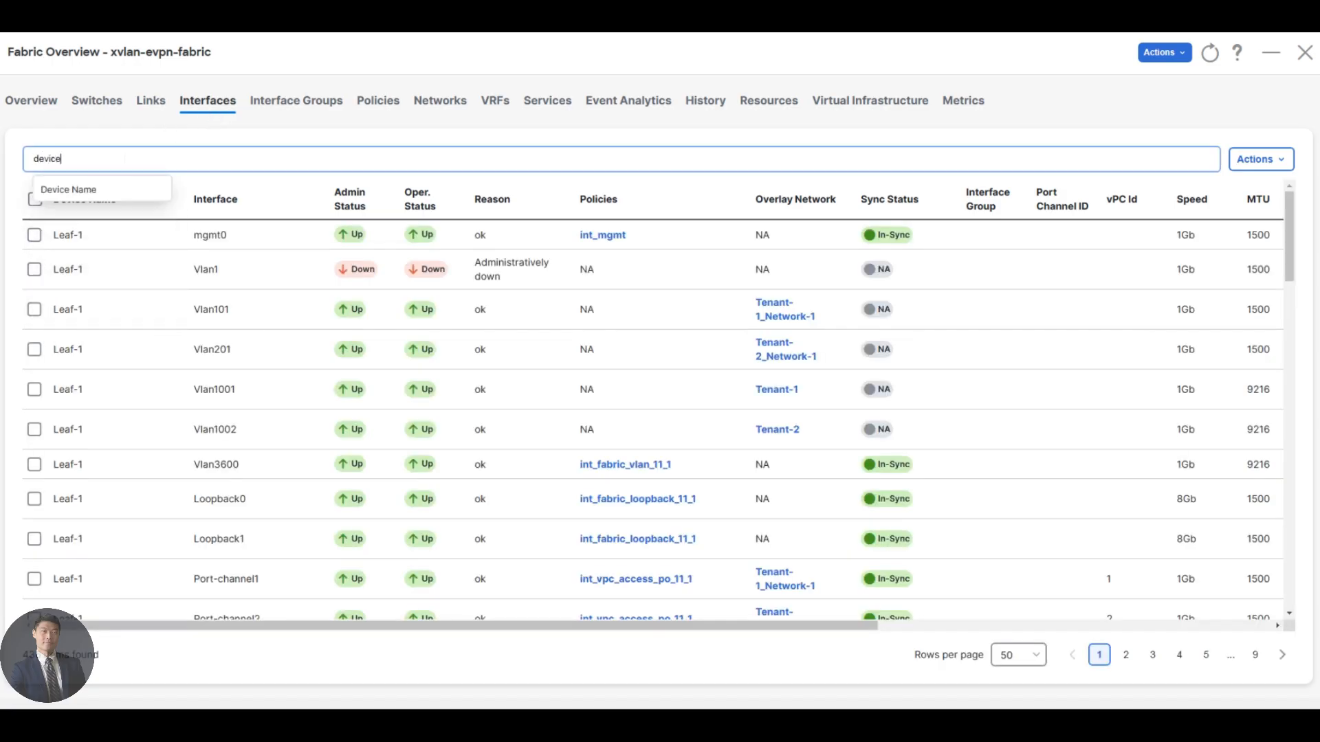
click(116, 187)
click(113, 193)
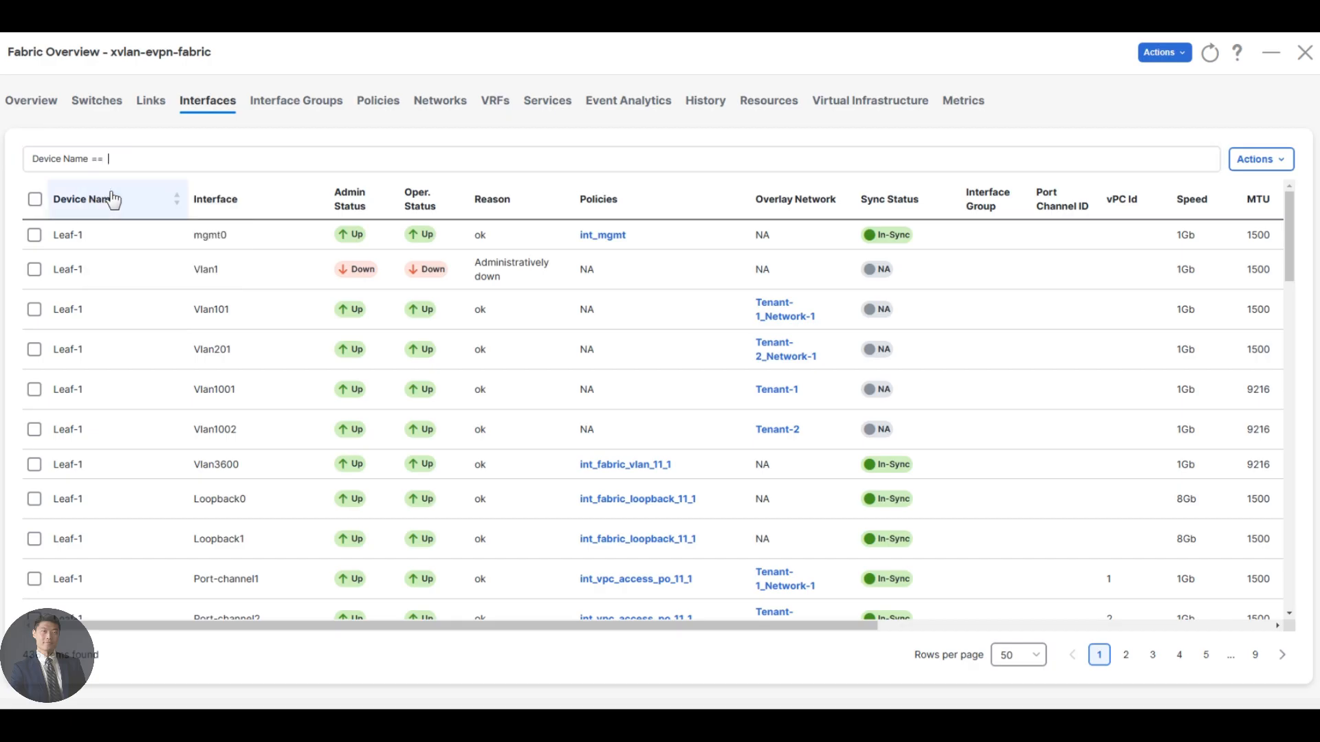
text(leaf-1)
key(Return)
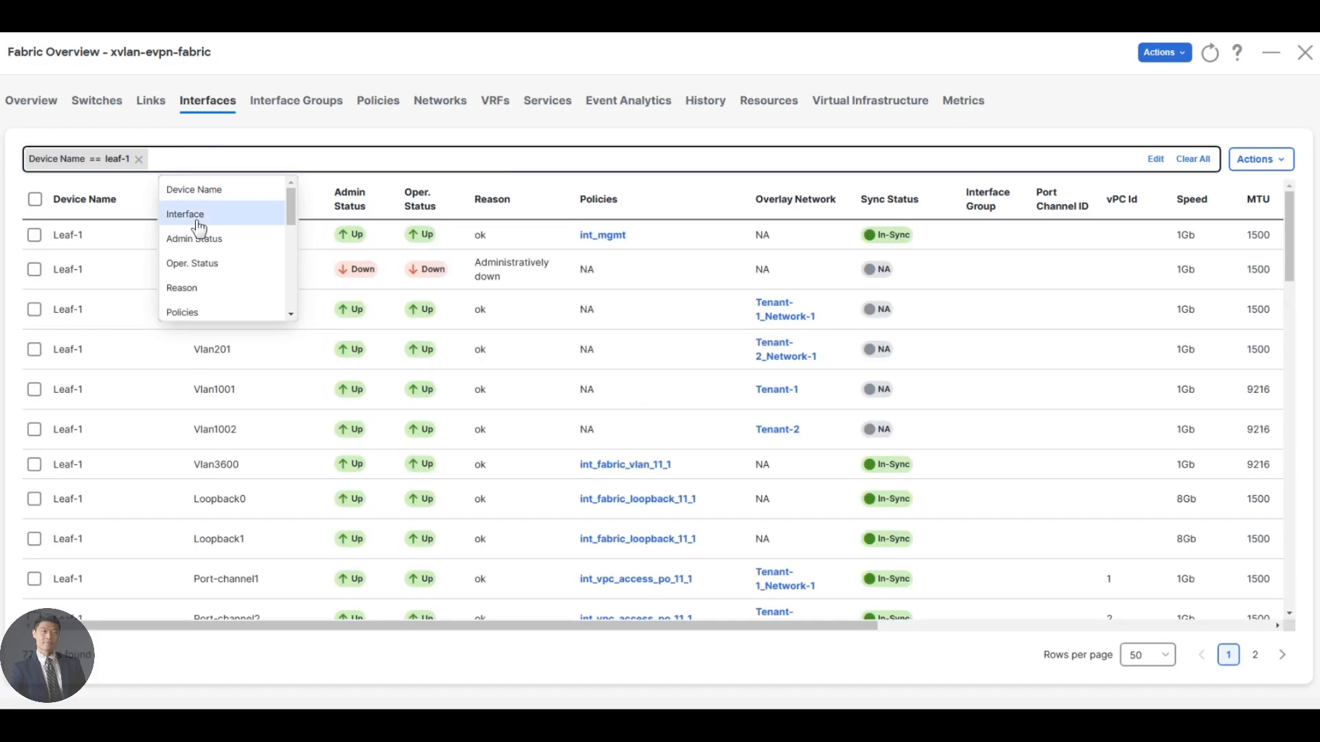
Add the filter Interface contains loop and examine Leaf-1's loopback interfaces.
click(195, 218)
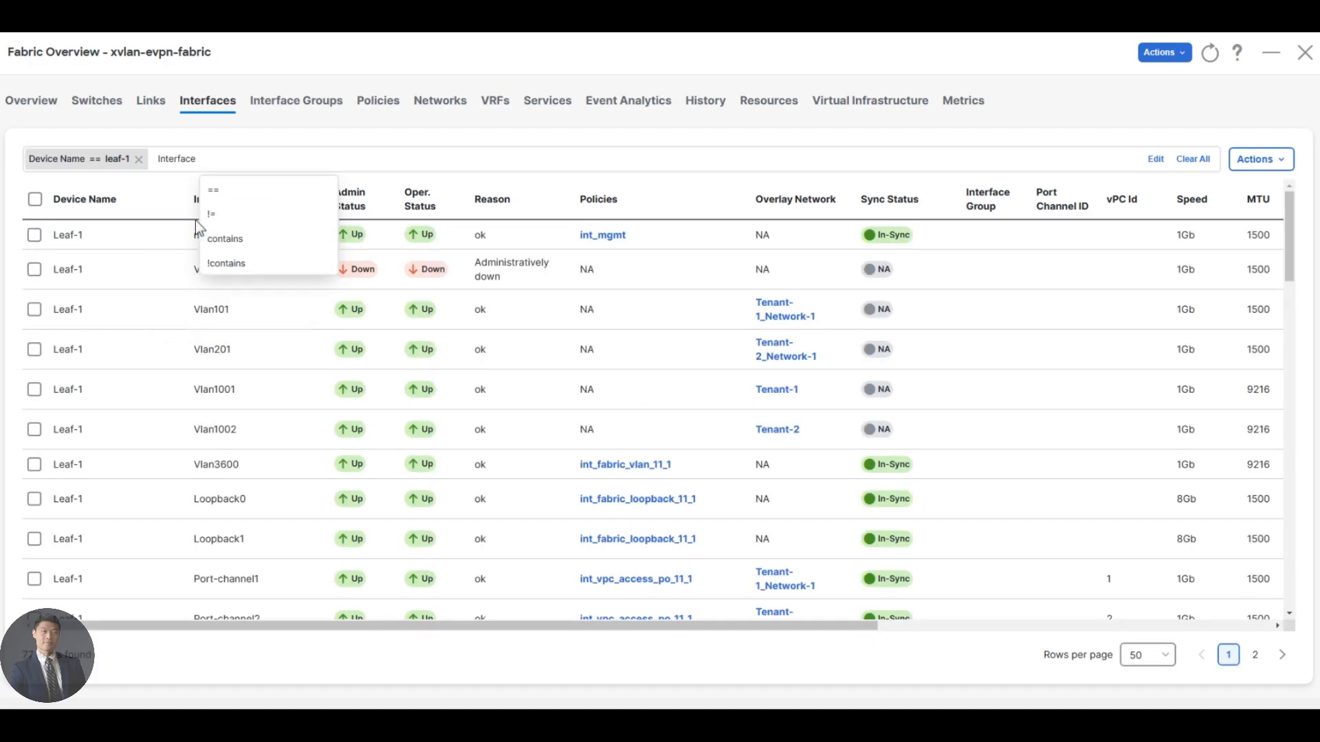
text(contria)
key(BackSpace)
key(BackSpace)
key(BackSpace)
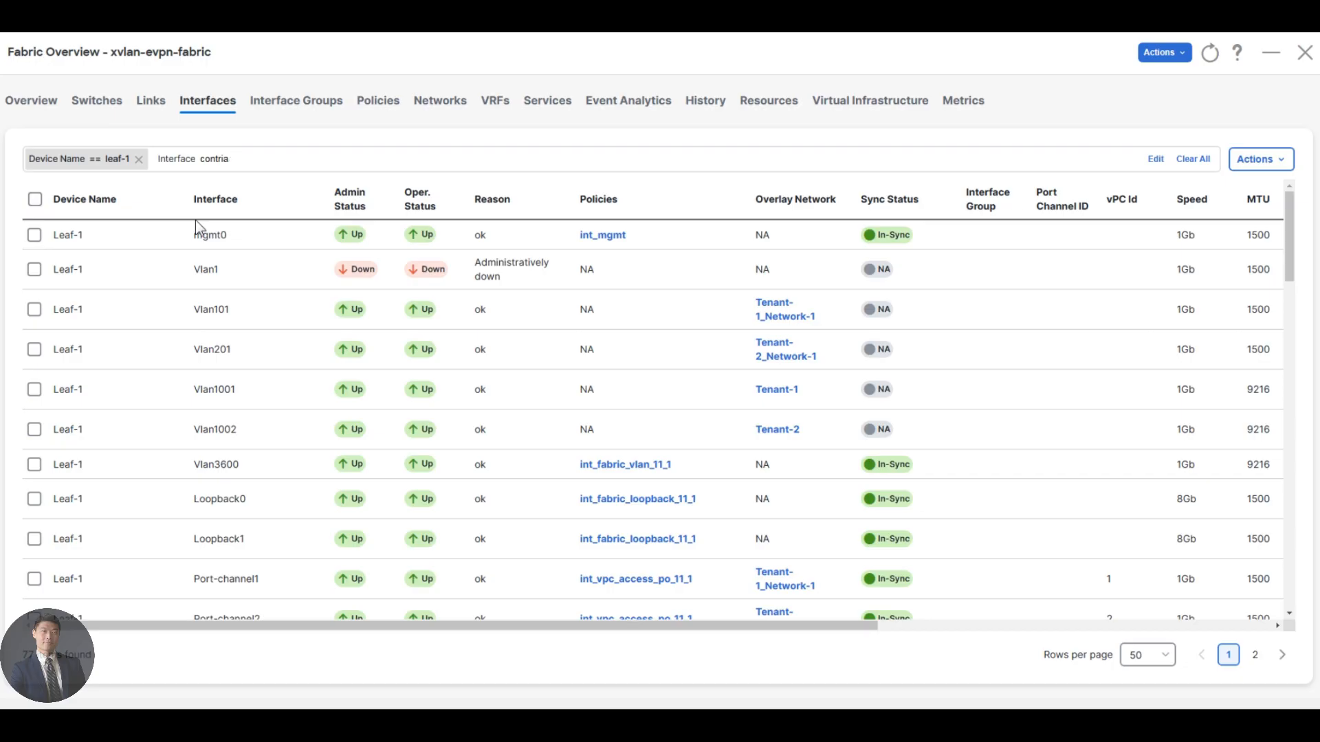
click(230, 192)
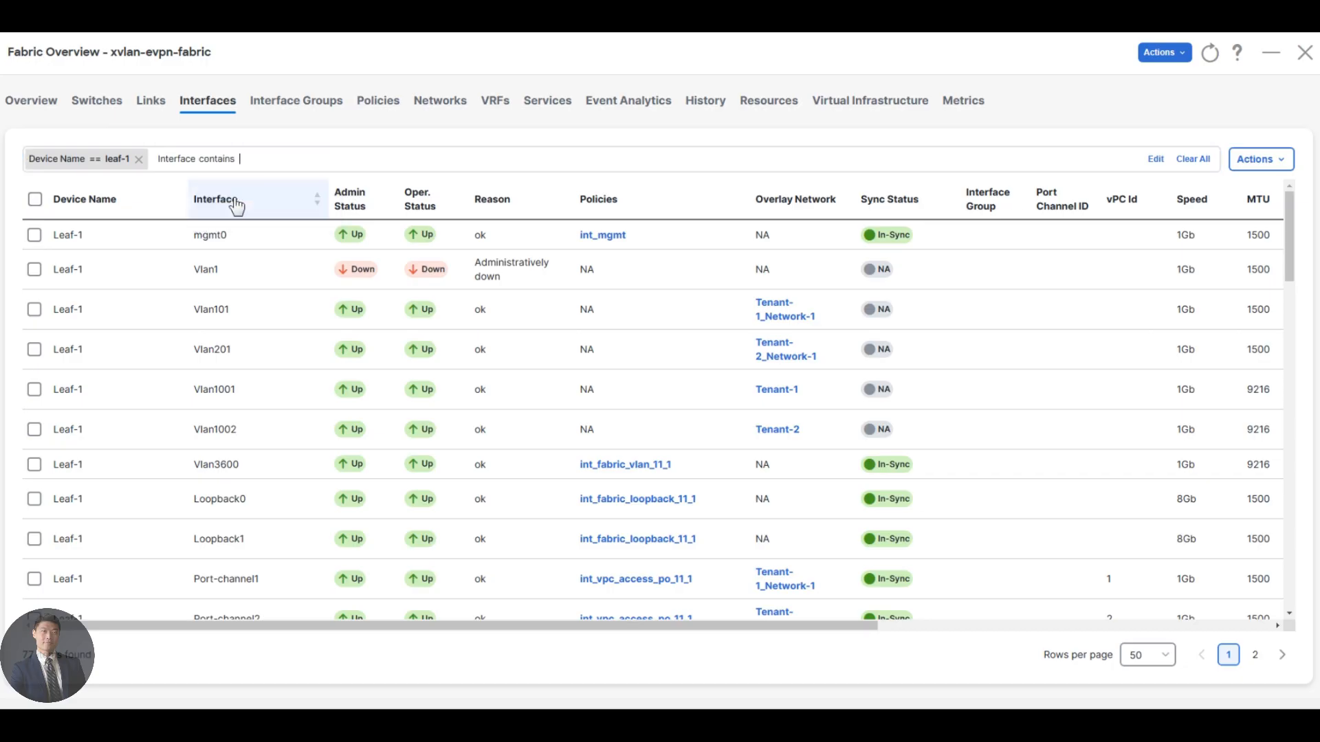
text(loop)
key(Return)
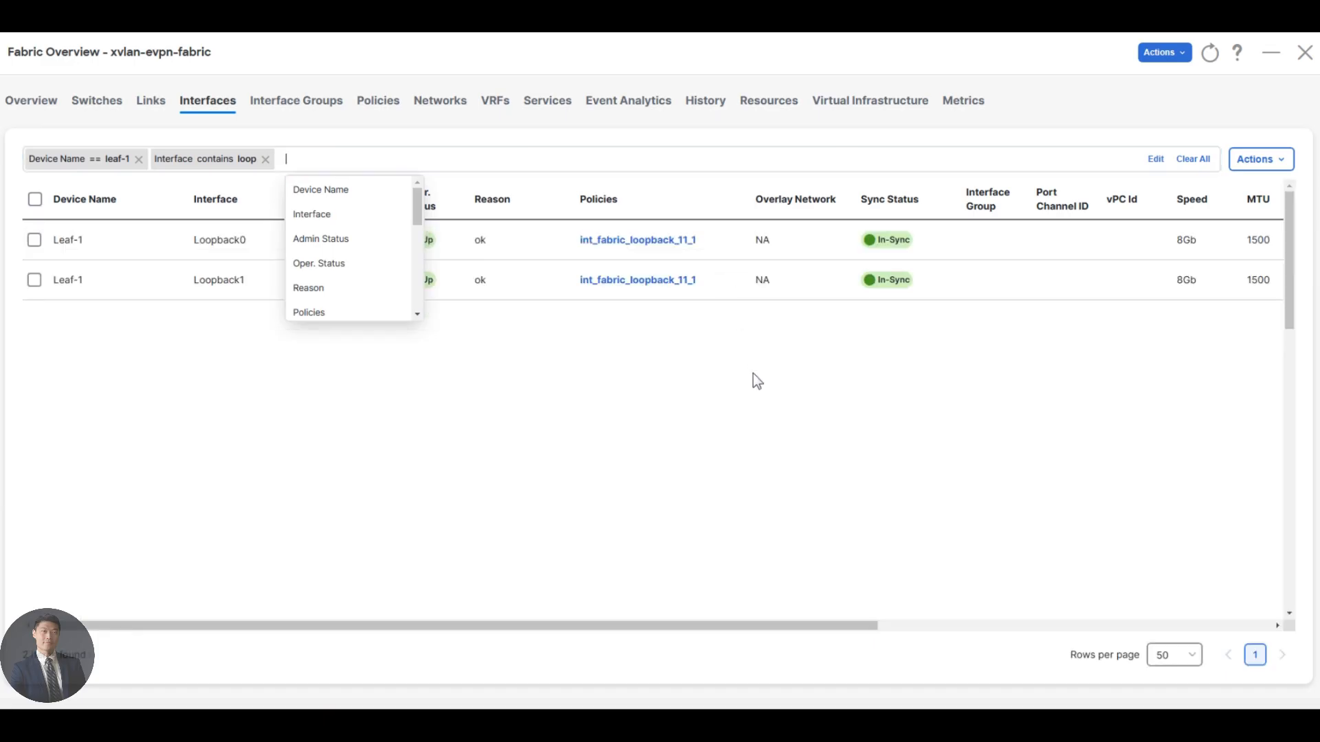
click(757, 380)
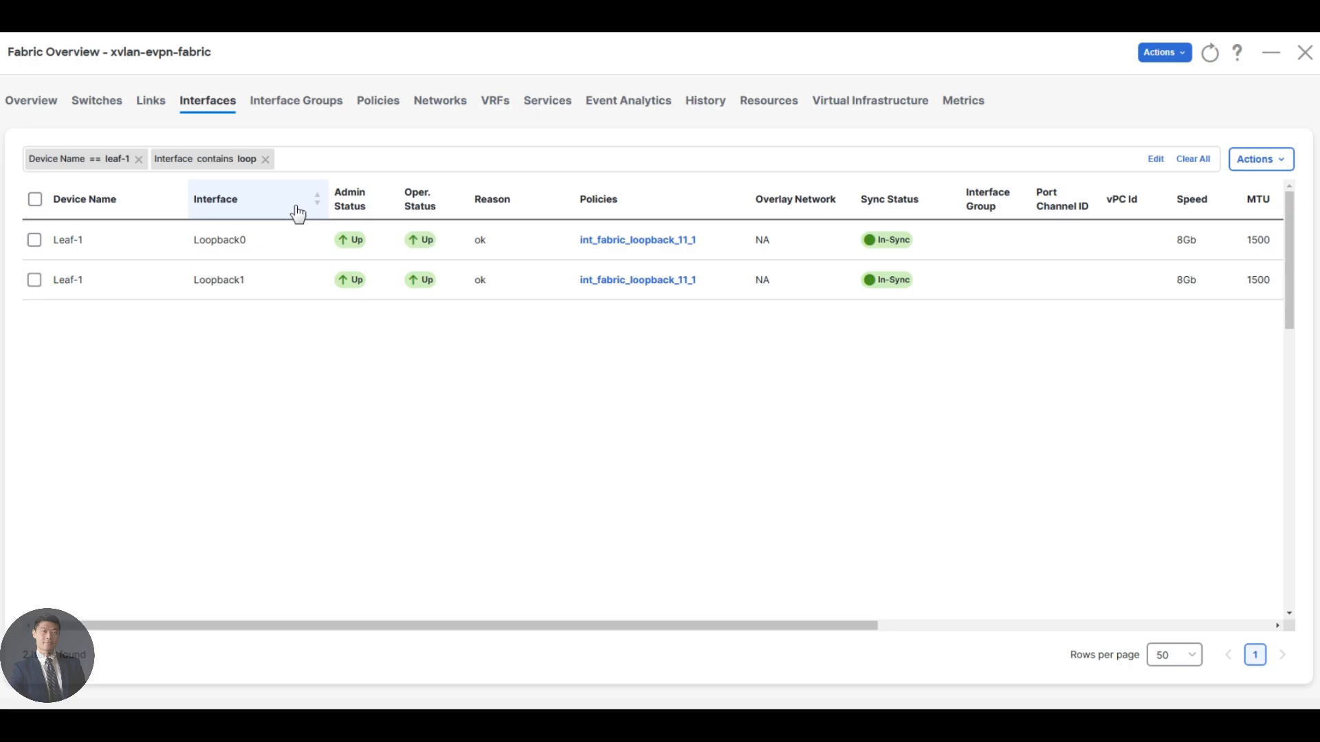
Replace the loopback filter with Interface contains ether to list Leaf-1's Ethernet interfaces.
click(266, 159)
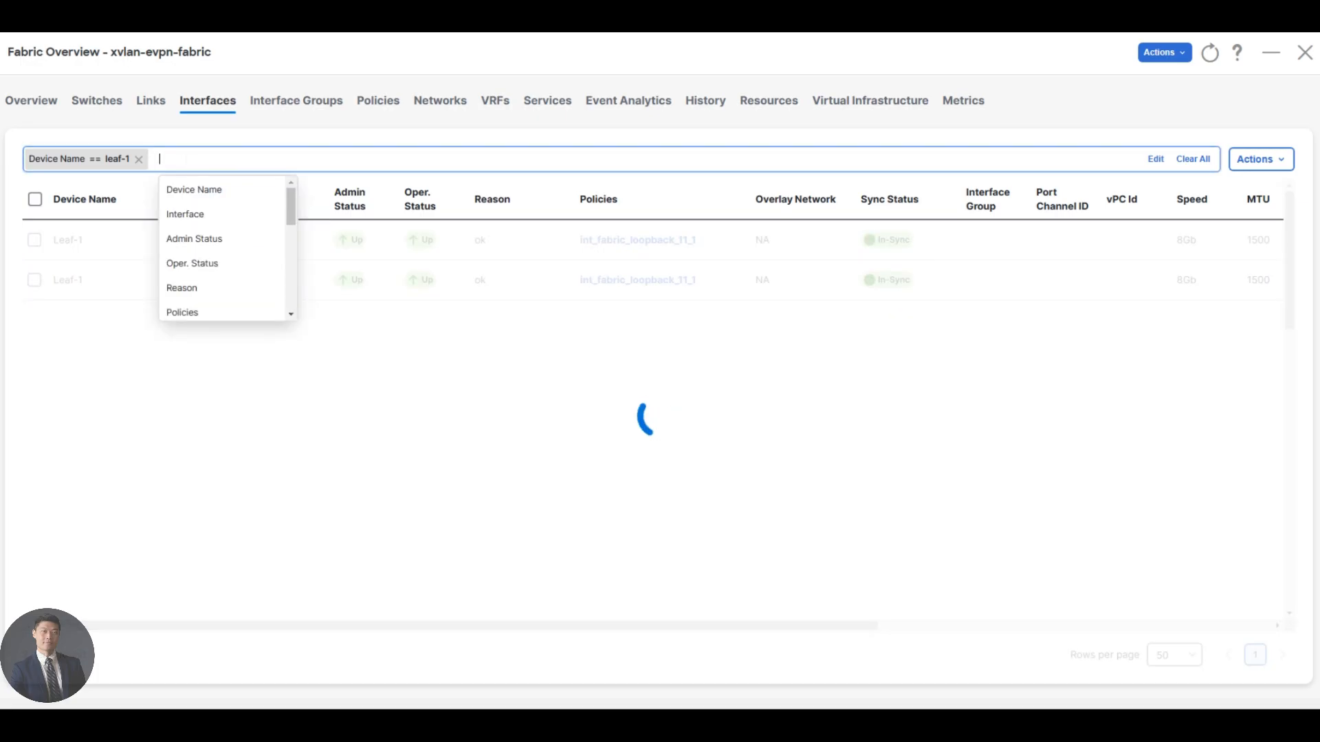
text(interface cont)
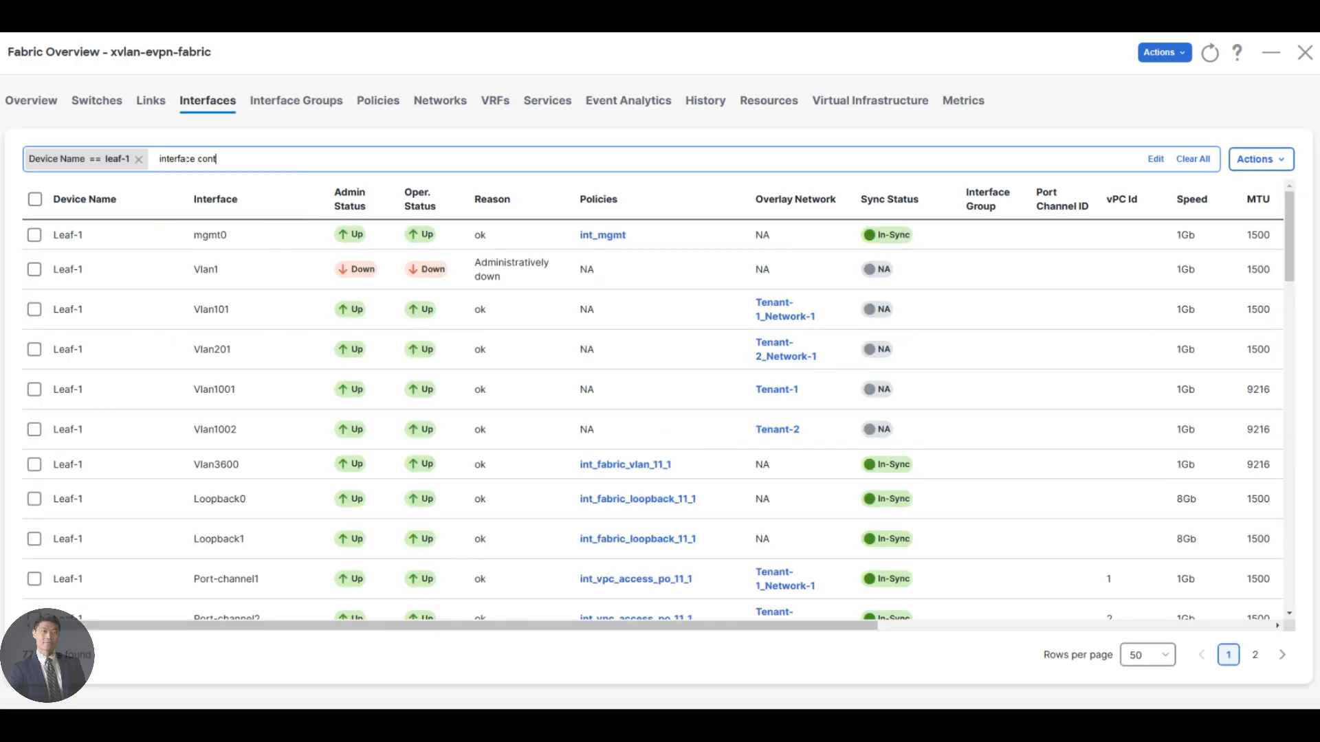
key(BackSpace)
key(BackSpace)
key(BackSpace)
key(BackSpace)
key(BackSpace)
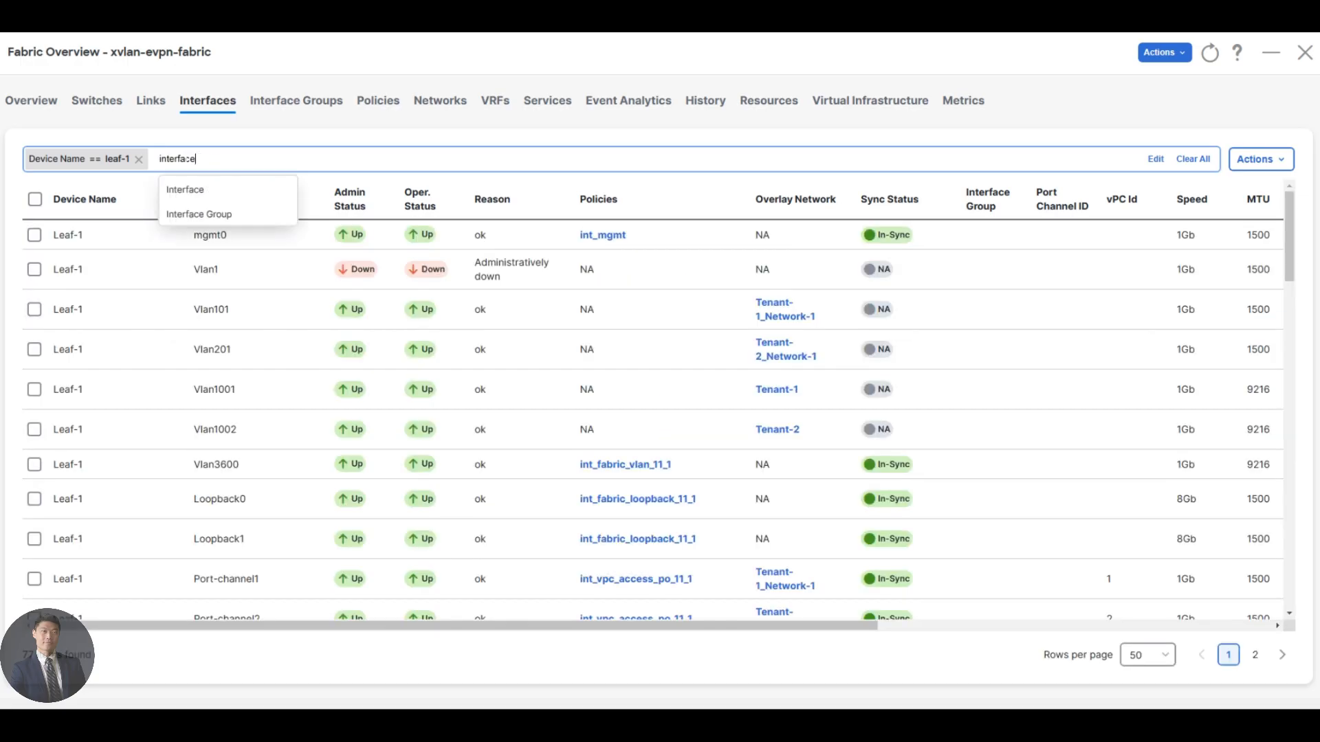
click(184, 190)
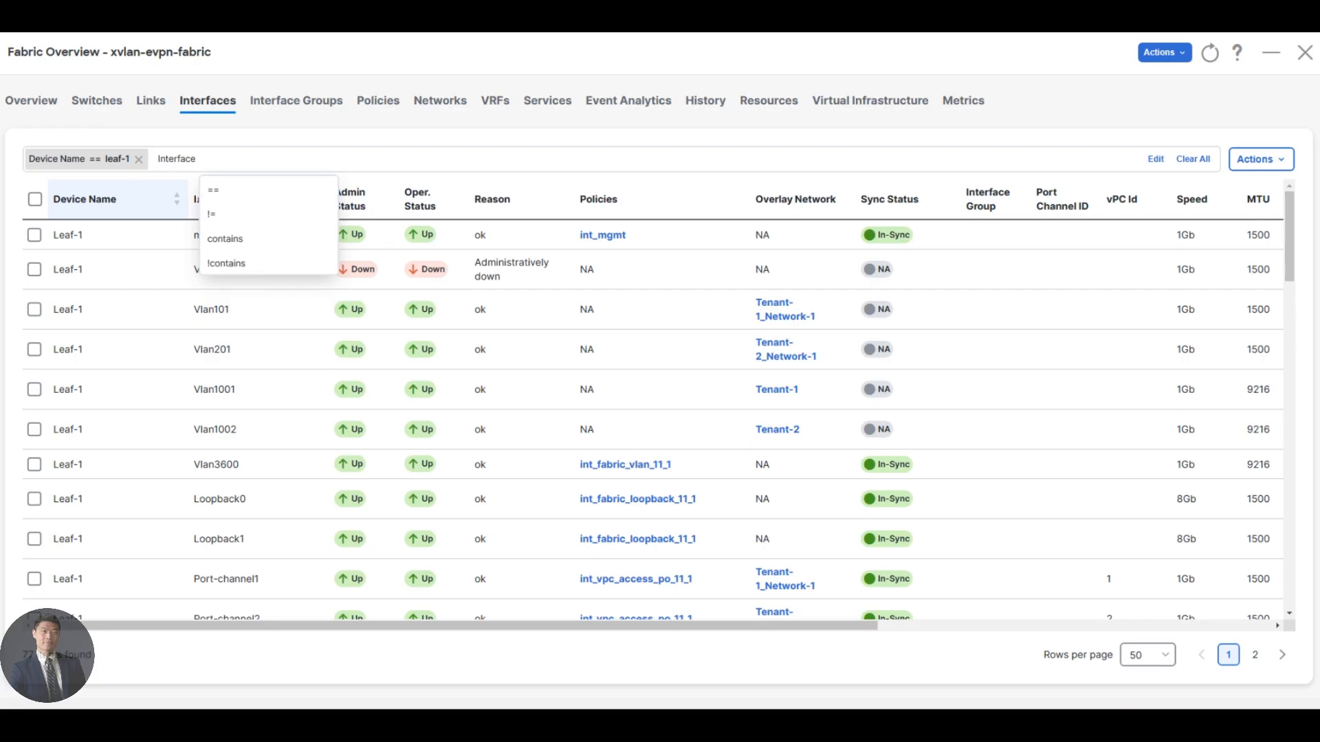
click(241, 238)
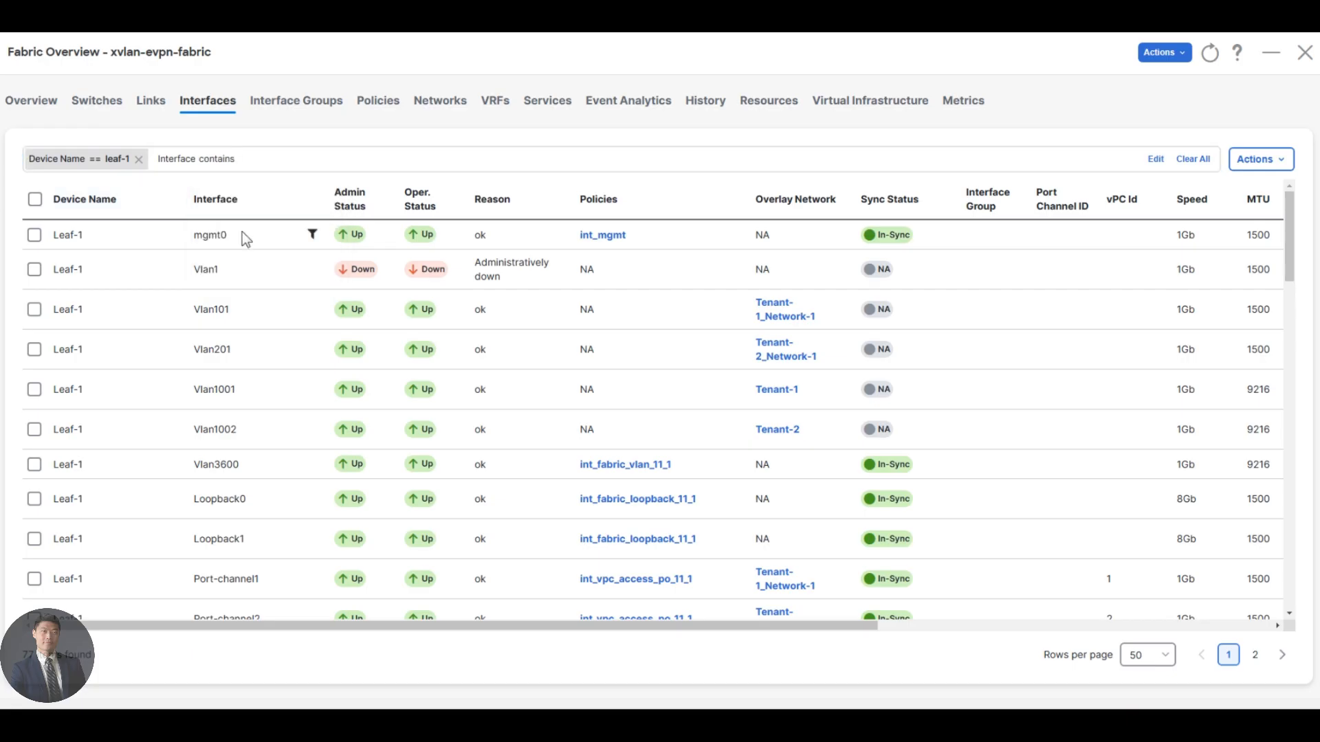
text(ether)
key(Return)
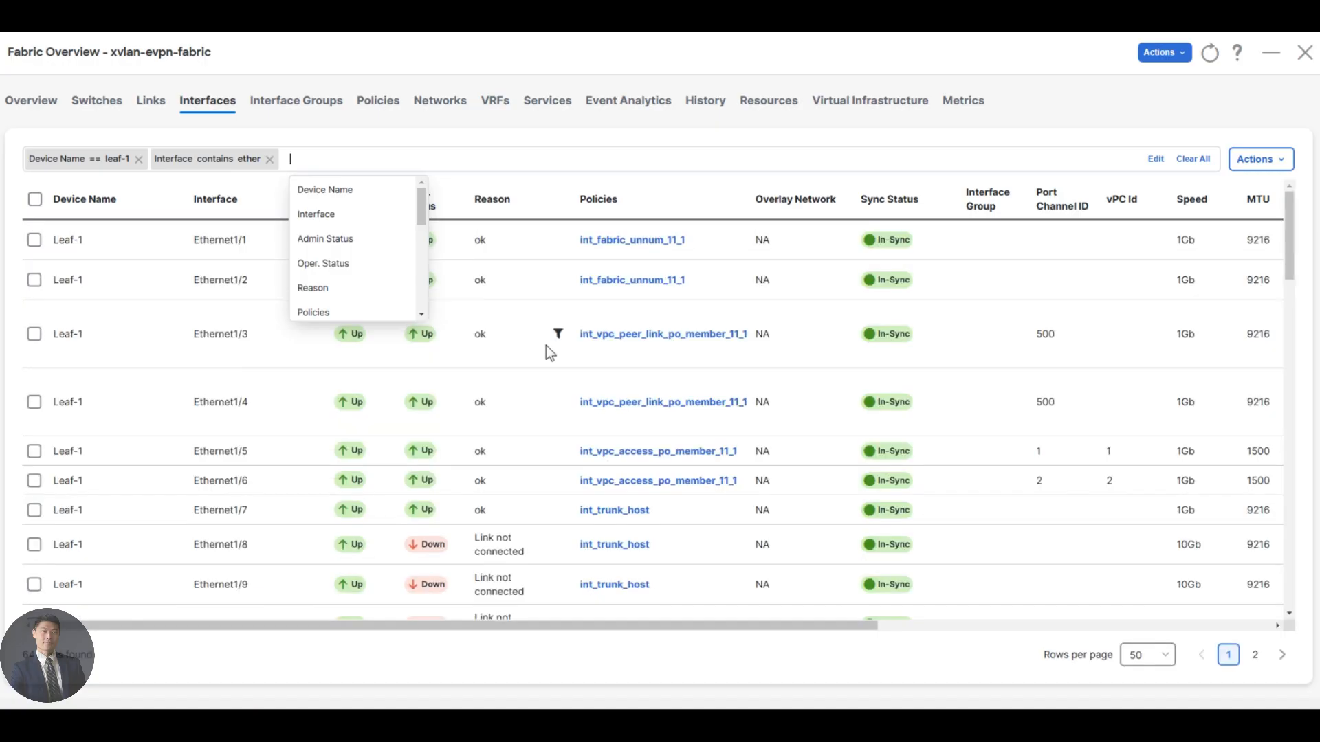
Examine the status, policies and port channel IDs of Leaf-1's Ethernet interfaces.
scroll(631, 385, down, 2)
scroll(563, 327, up, 2)
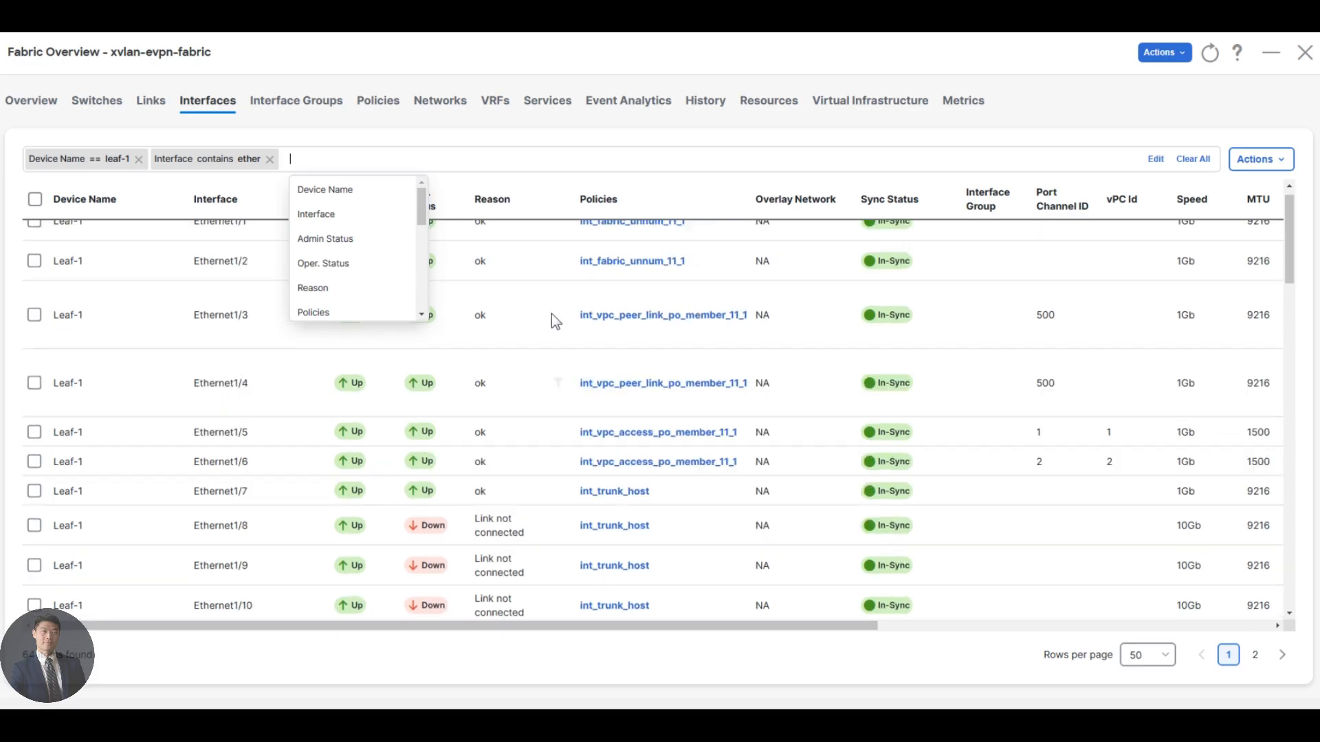
click(536, 160)
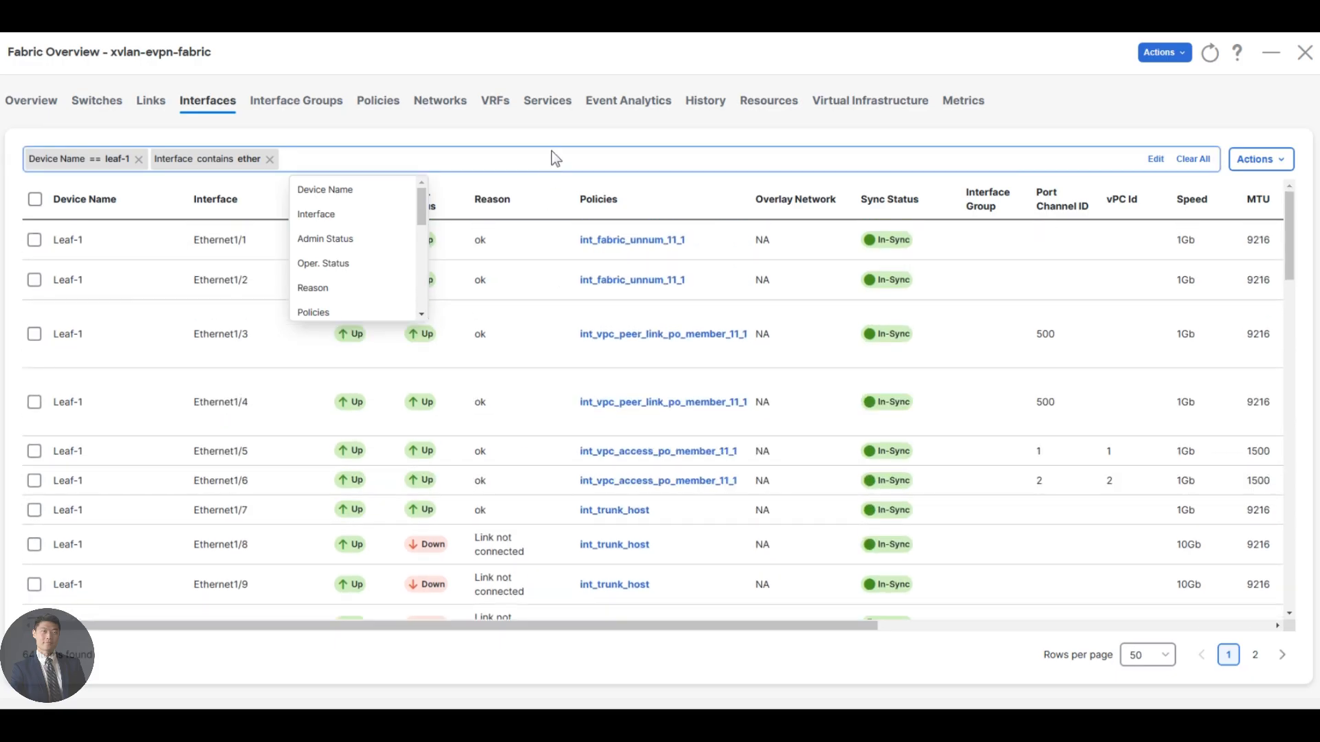
scroll(605, 302, down, 3)
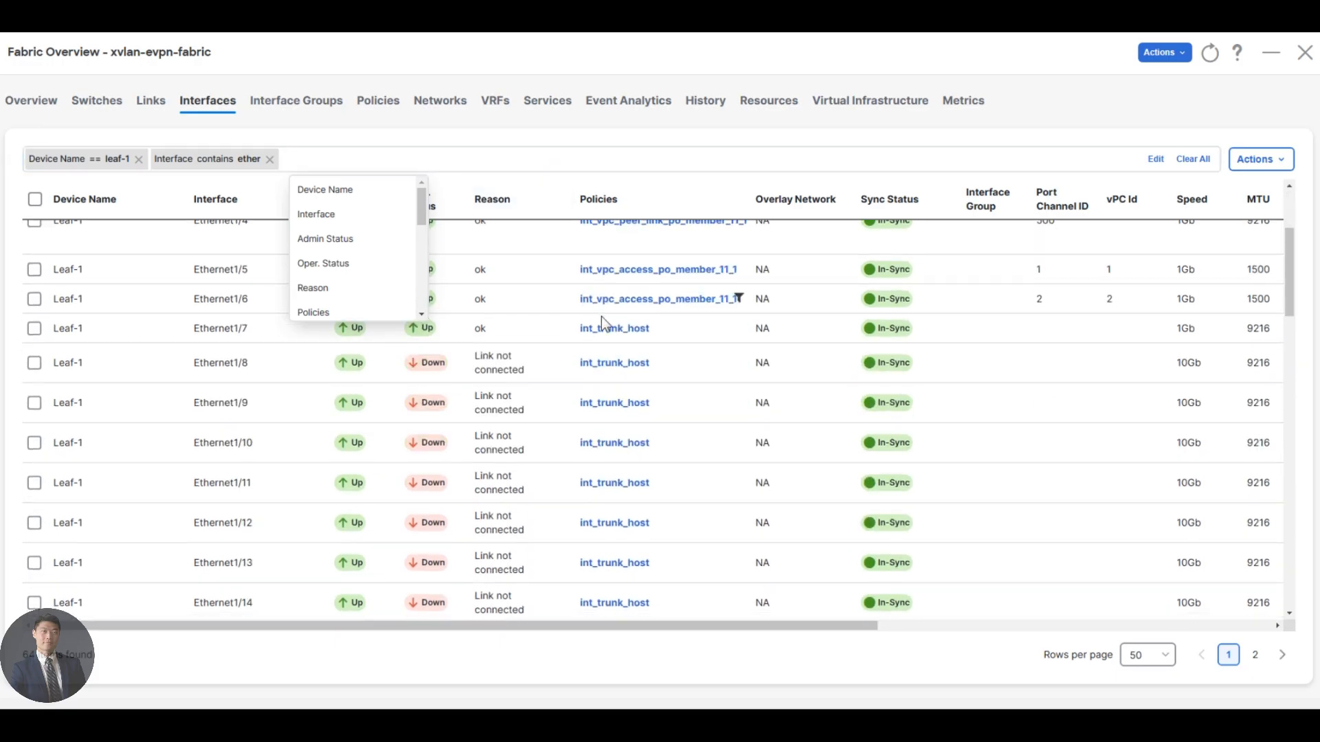
scroll(609, 407, down, 7)
scroll(612, 412, up, 10)
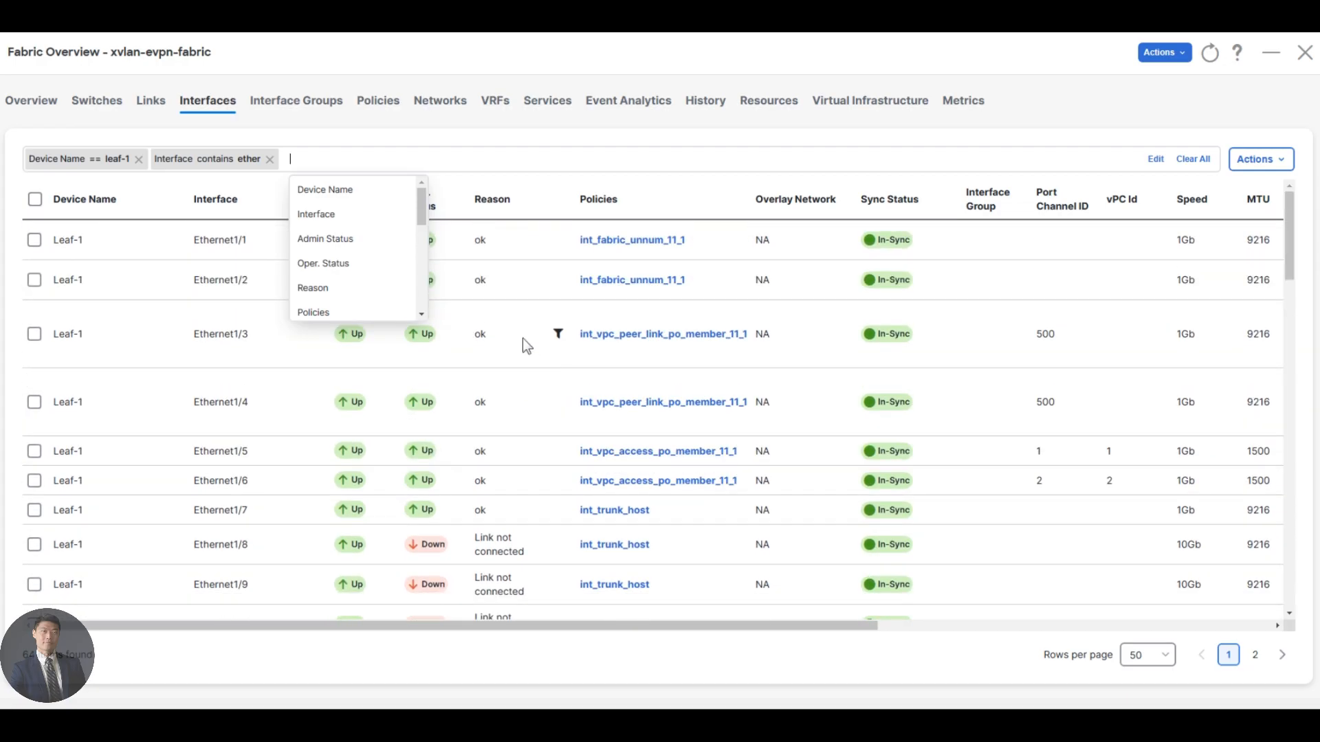
Open the fabric's links and filter them by Name contains leaf-1.
click(157, 103)
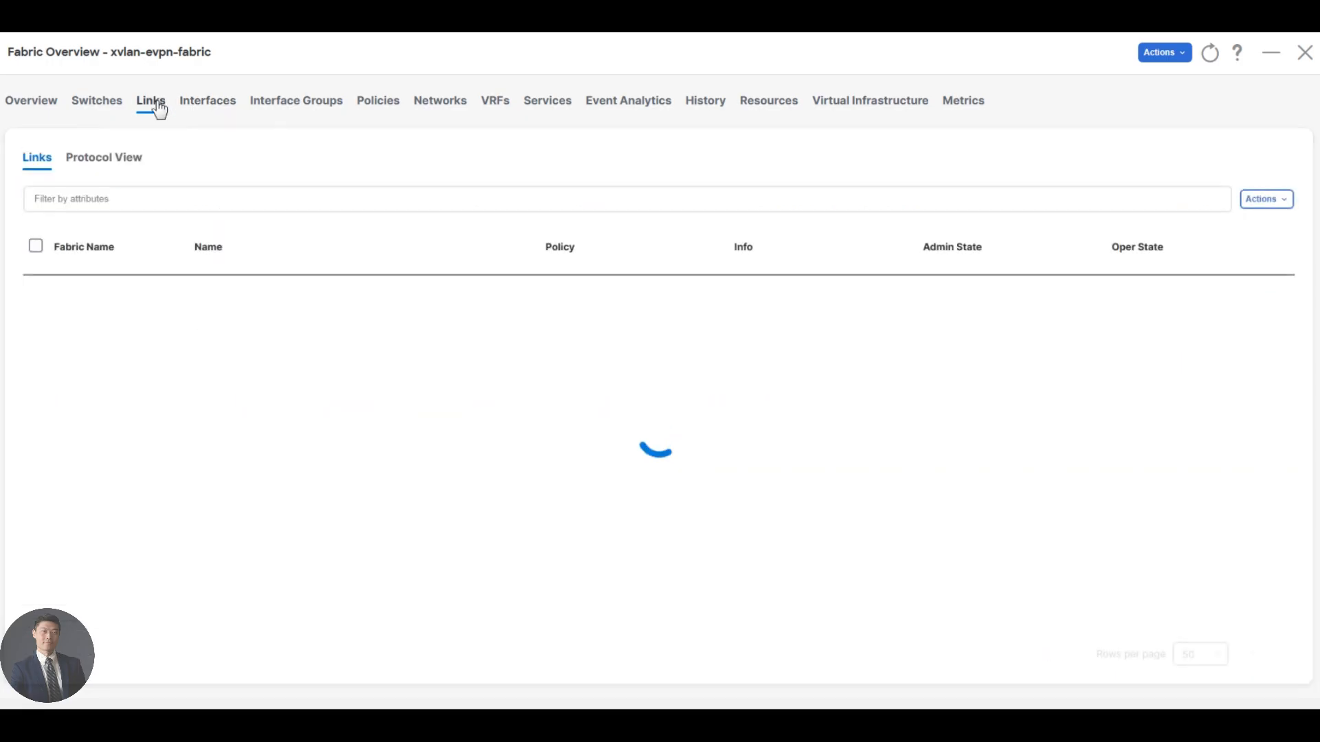
click(144, 199)
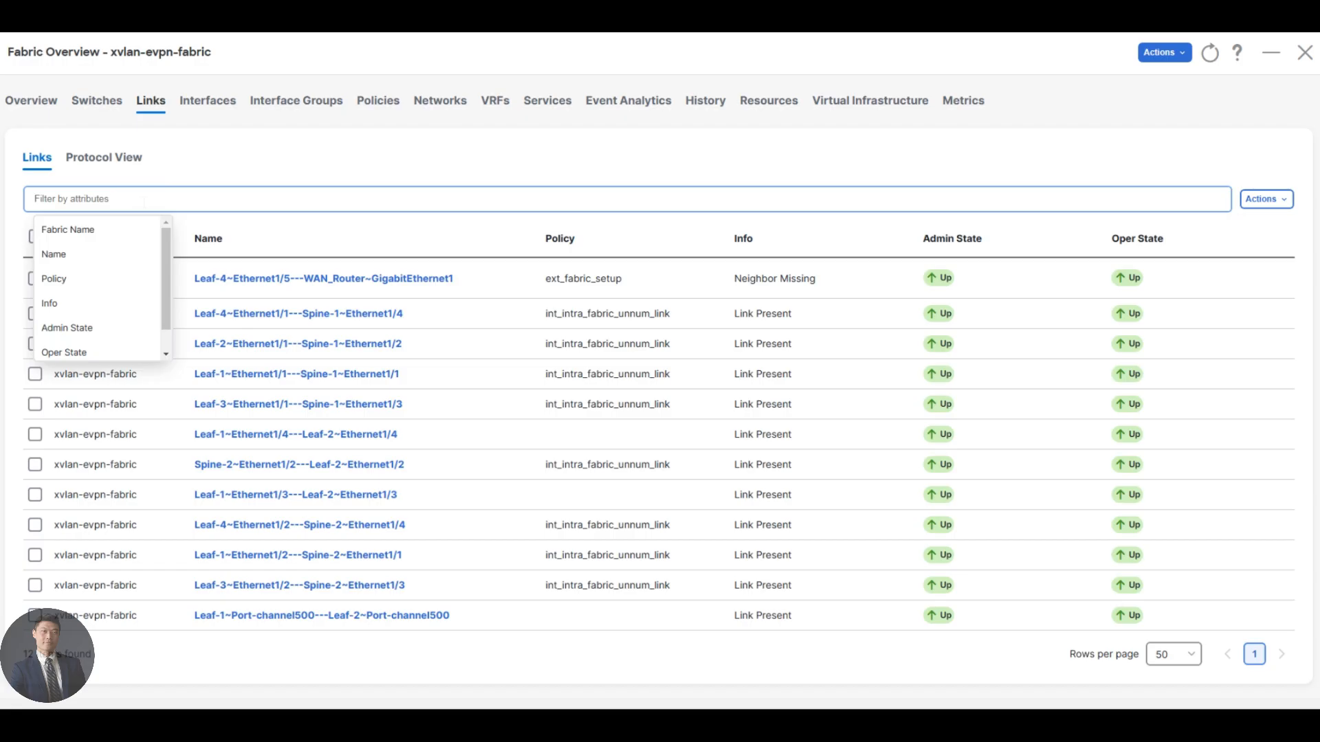
text(name)
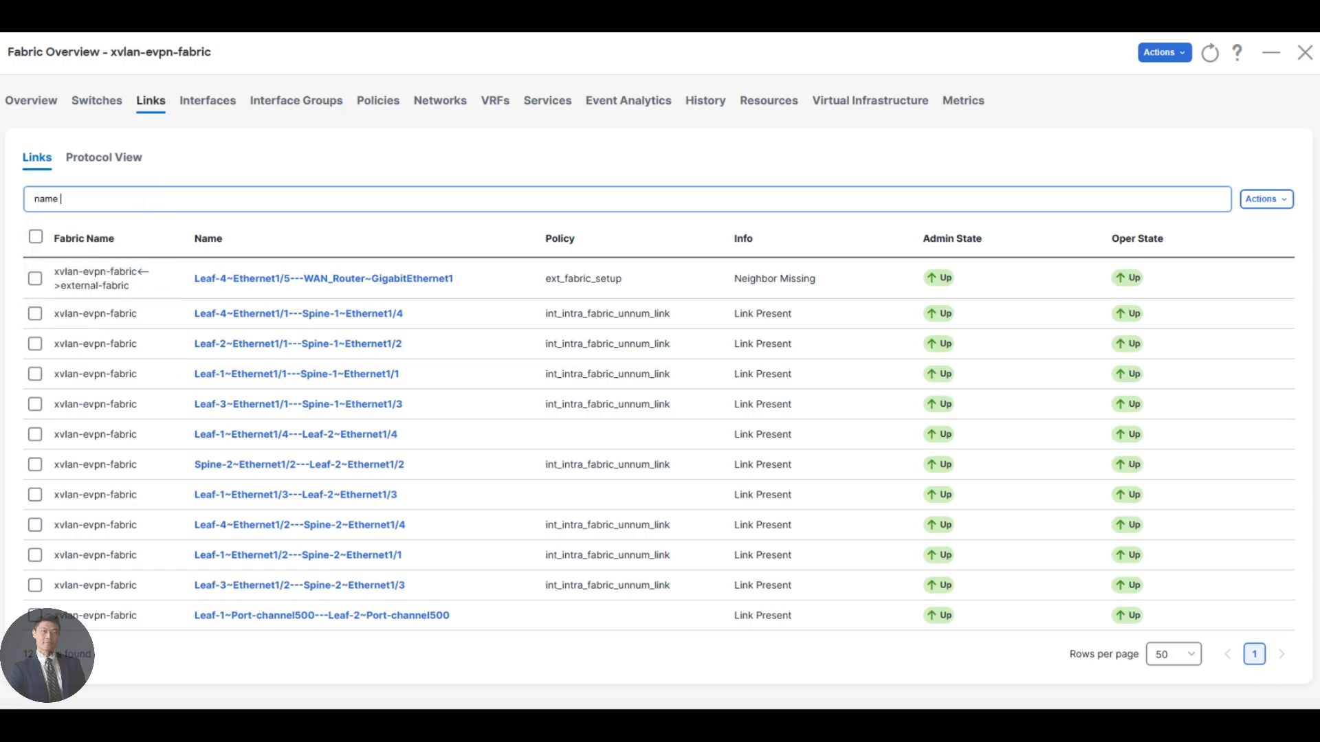
click(108, 237)
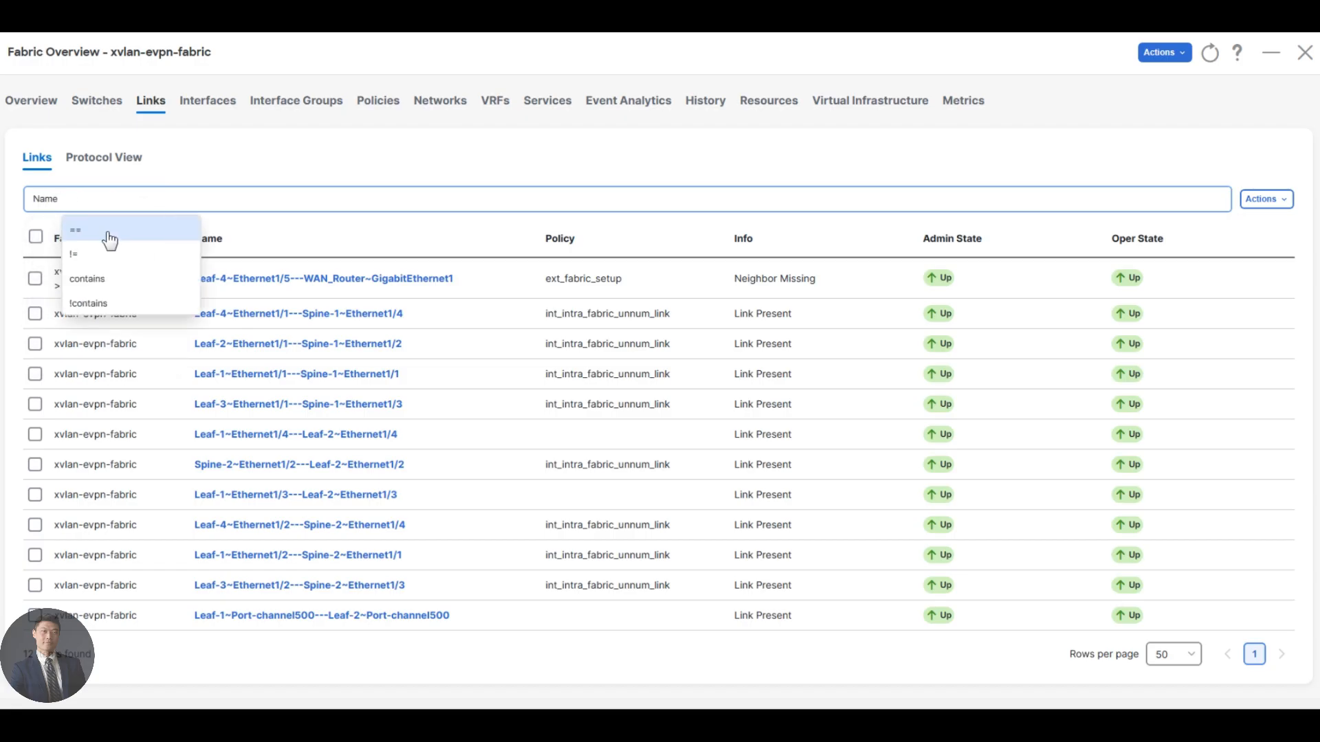
text(contrai)
key(BackSpace)
key(BackSpace)
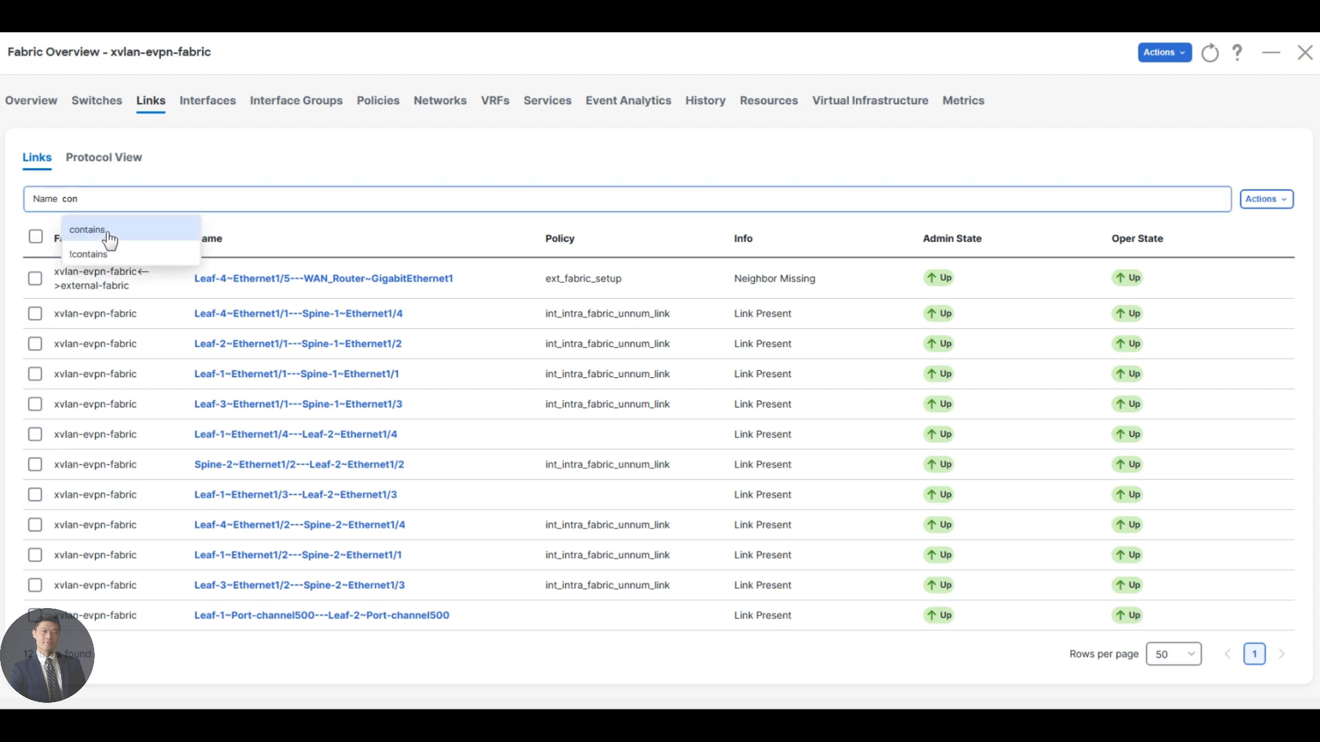
click(110, 239)
text(leaf-1)
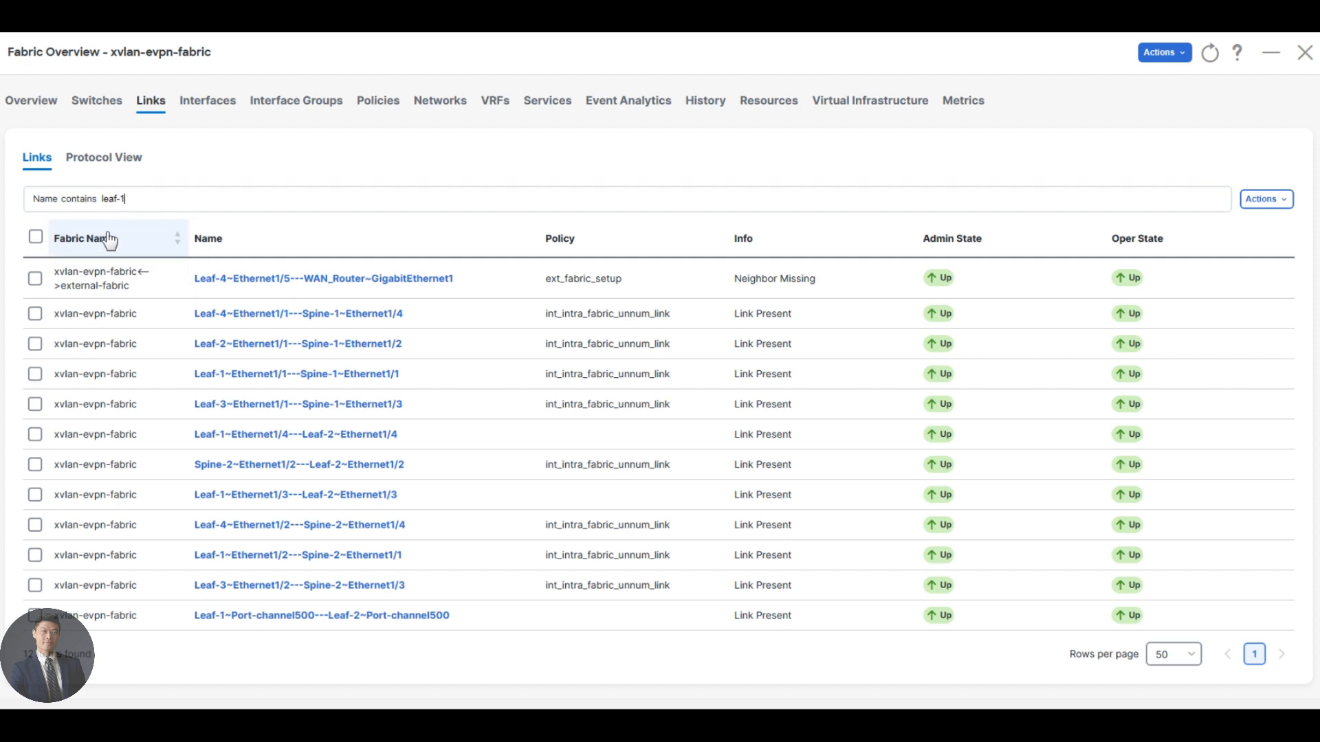
key(Return)
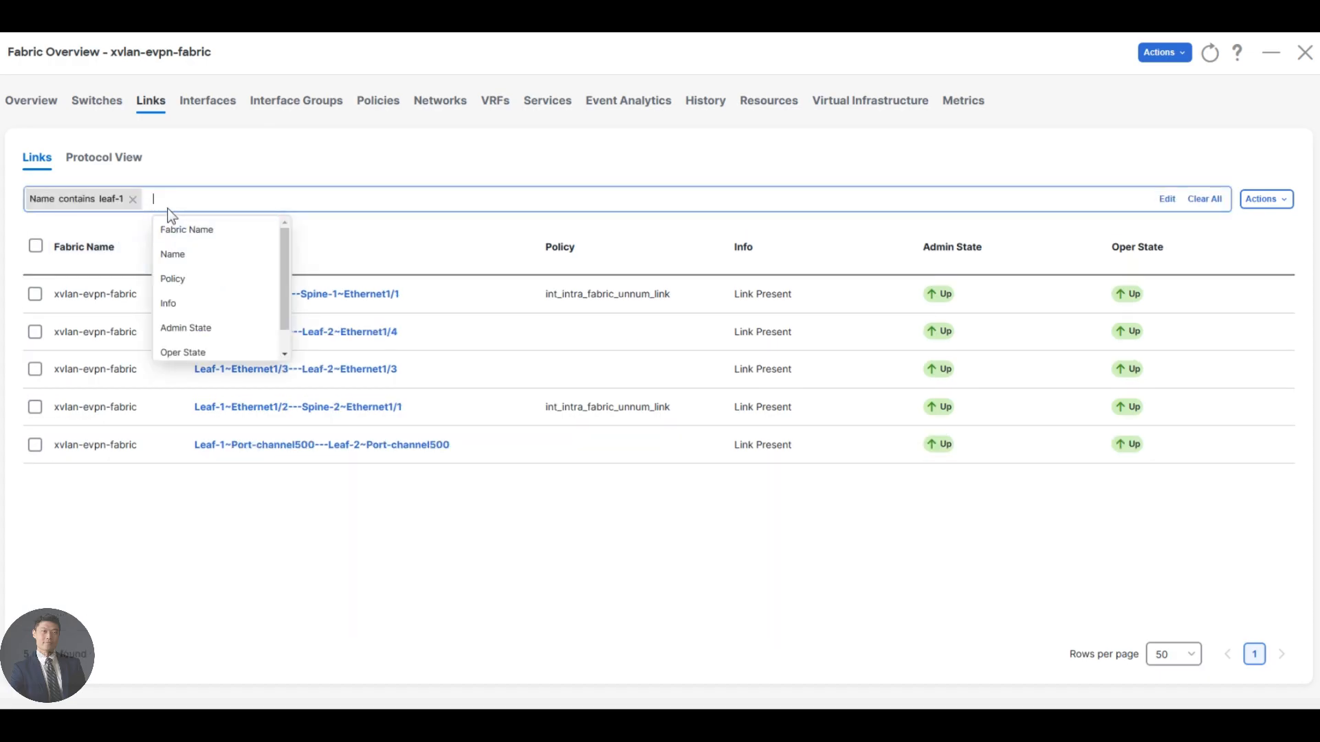
text(link type ==)
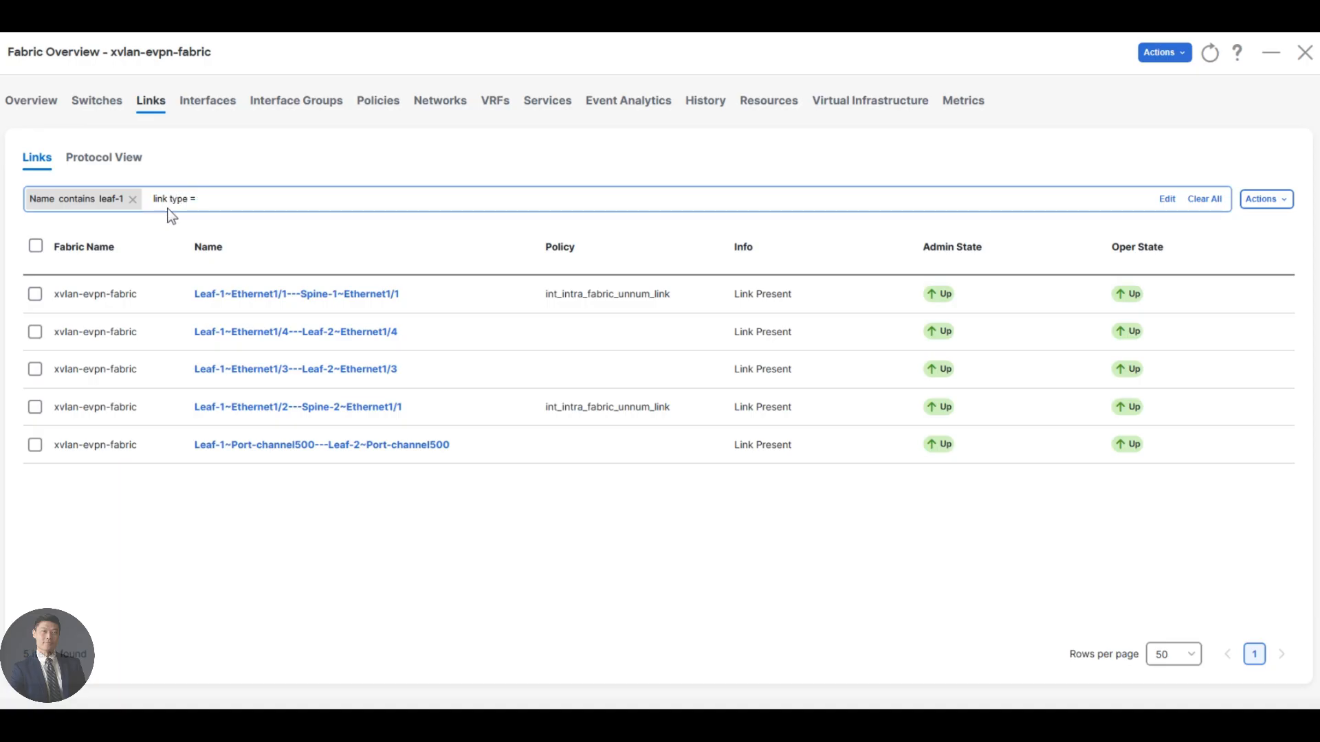
key(BackSpace)
key(BackSpace)
key(BackSpace)
key(BackSpace)
Switch to the protocol view of the links and filter it by Name contains leaf-1.
click(124, 163)
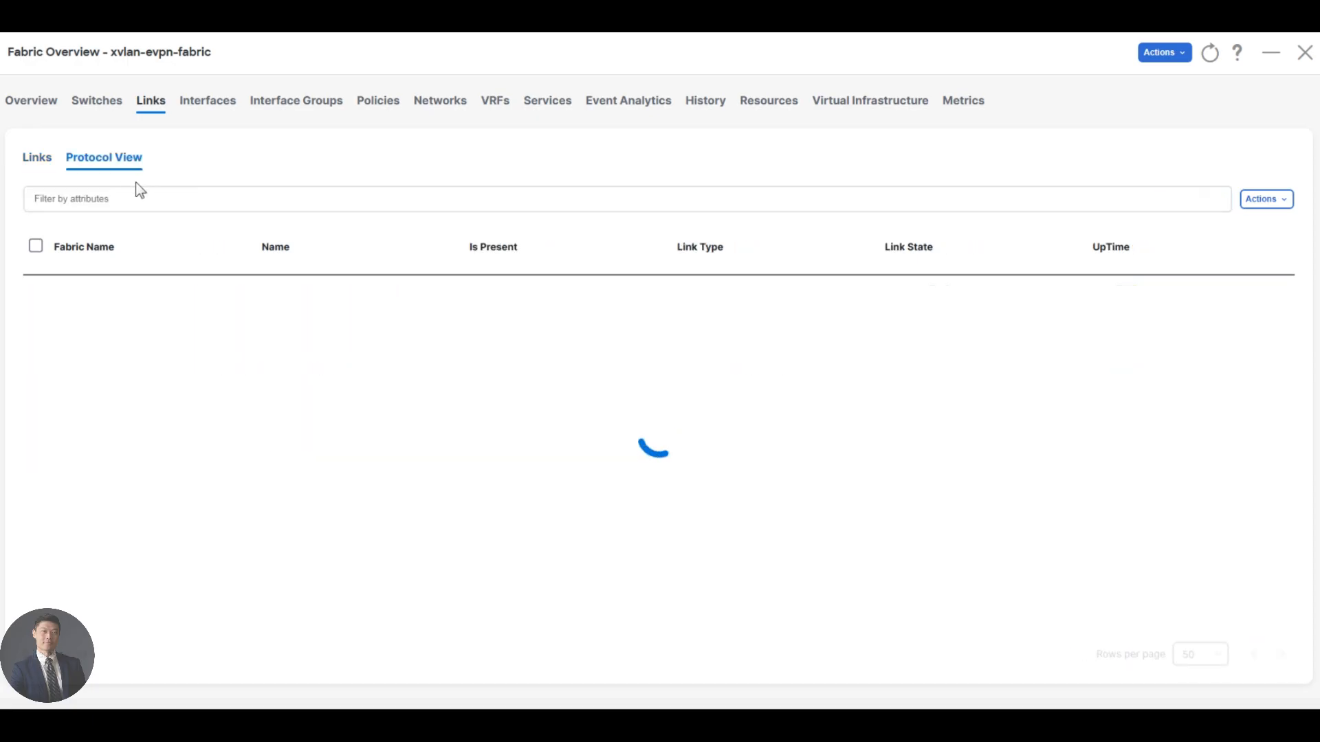
click(130, 200)
text(name)
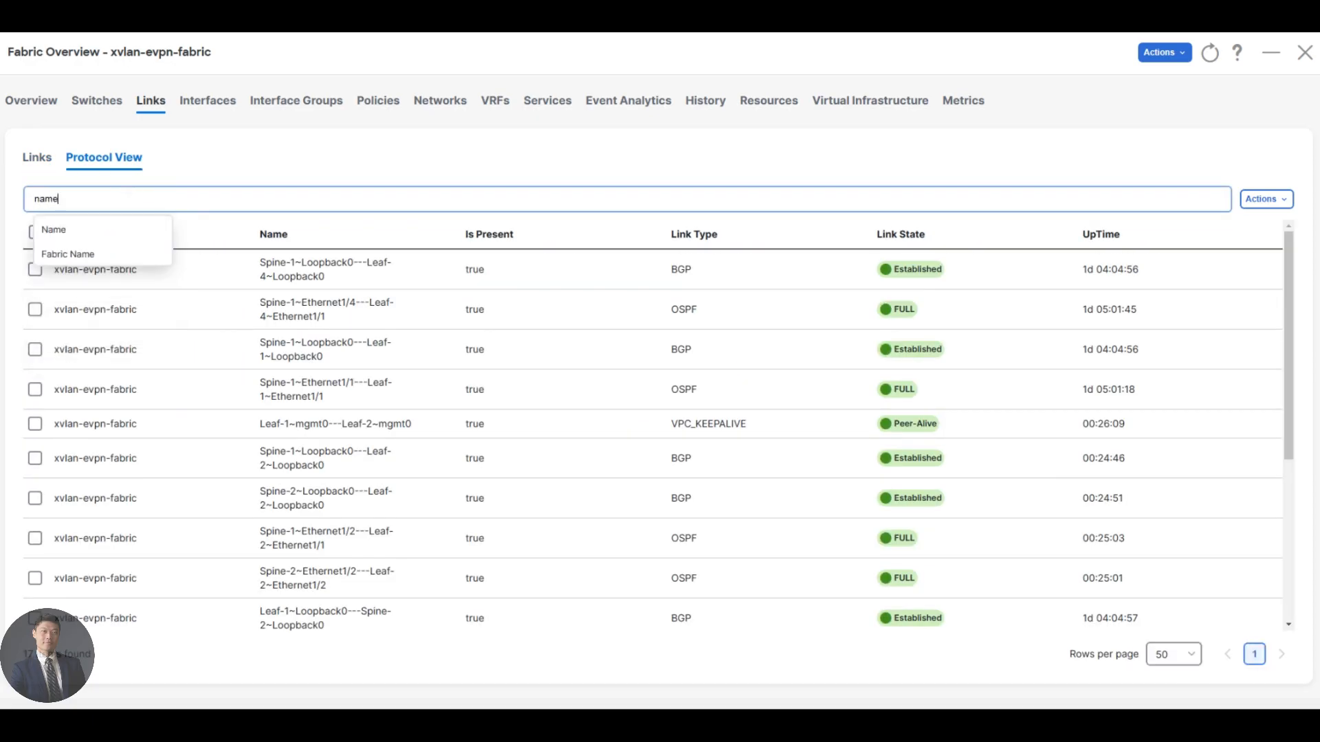
click(58, 232)
click(88, 278)
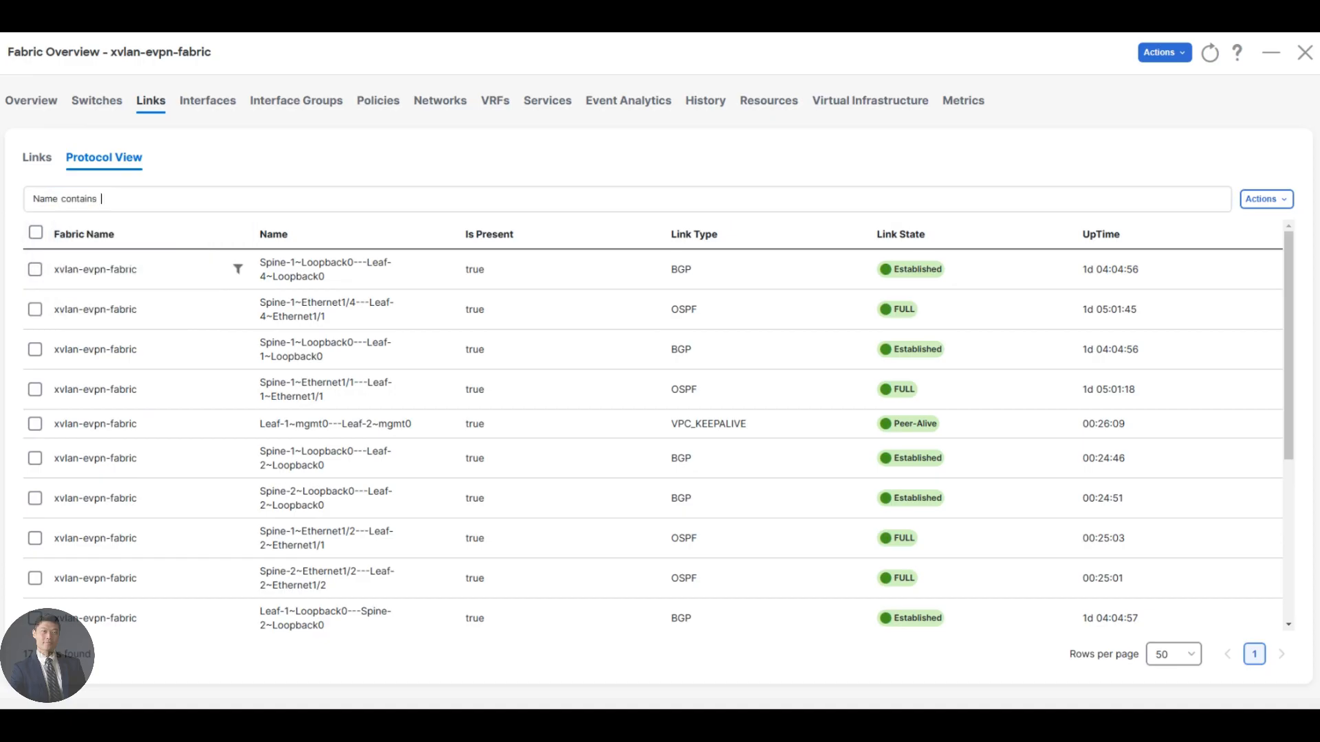
text(leaf-1)
key(Return)
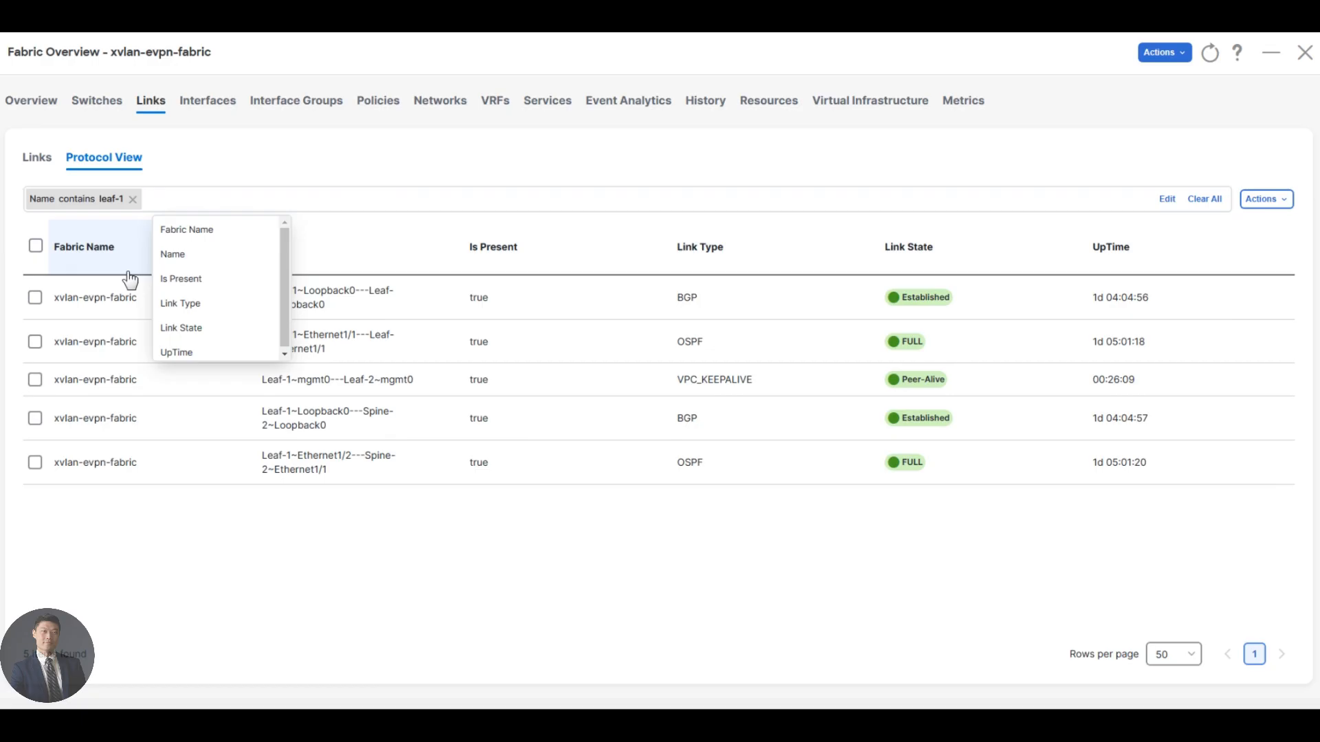
text(link Typ)
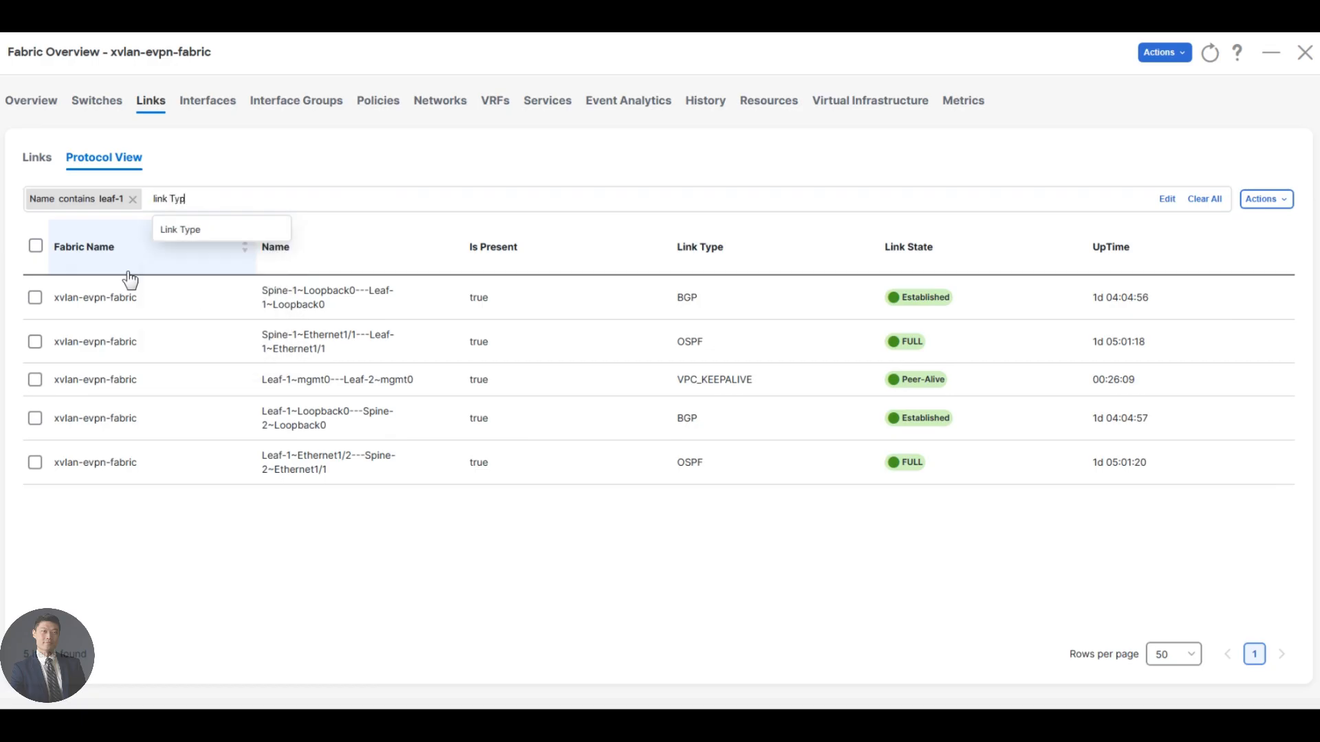
text(e == o)
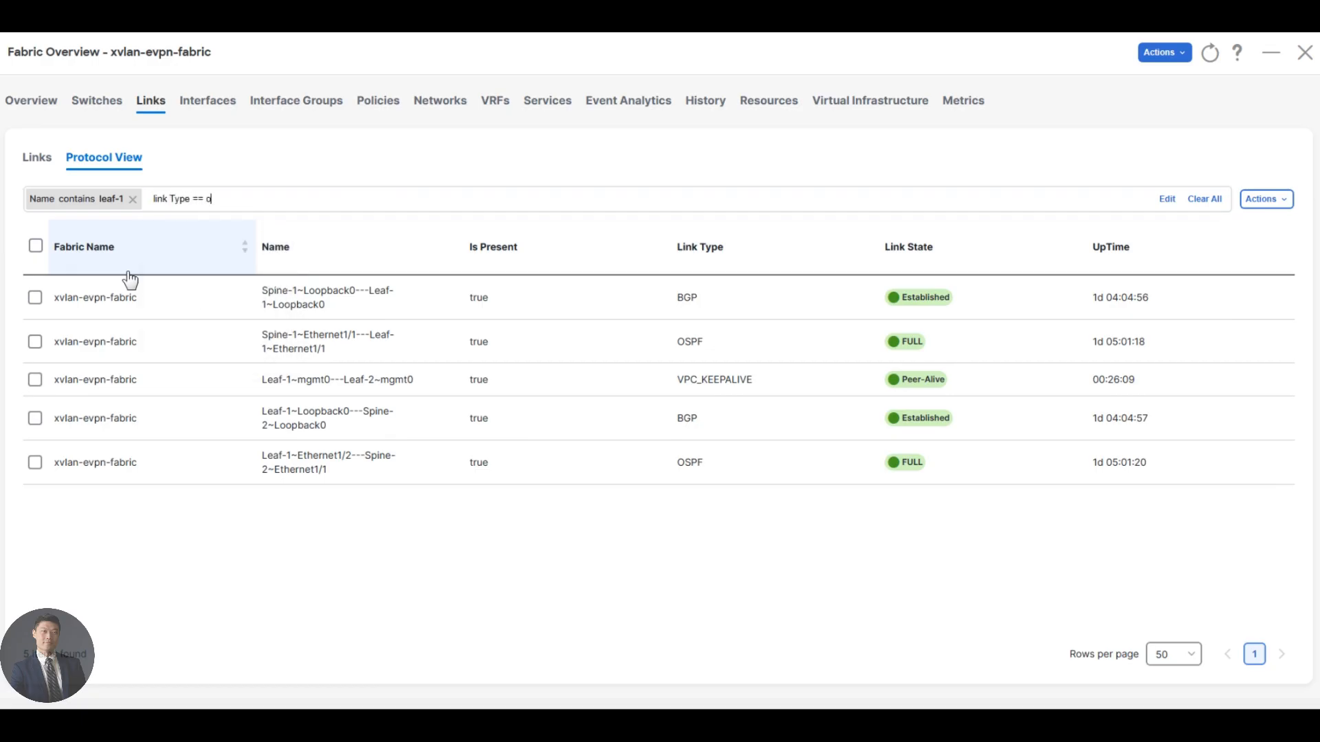
text(spf)
drag(227, 199, 170, 199)
key(BackSpace)
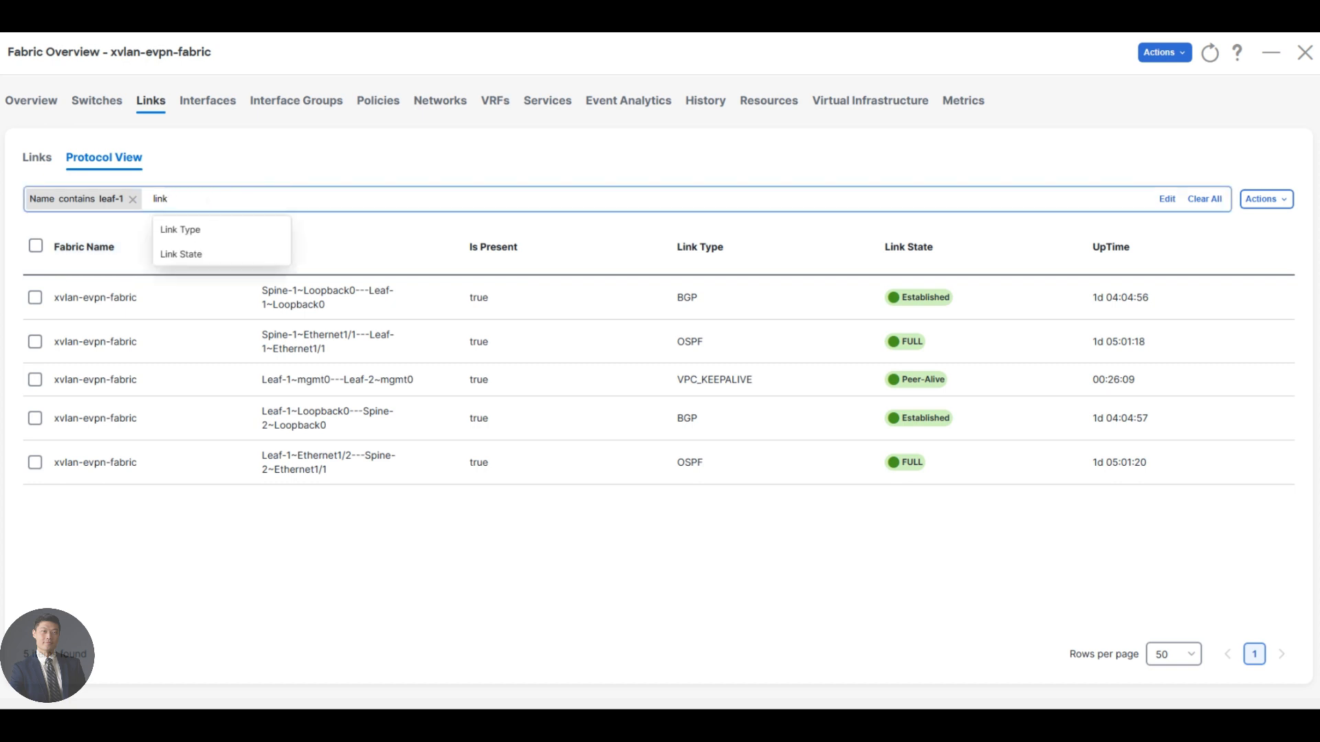
Add the filter Link Type == ospf and check the state of Leaf-1's OSPF adjacencies.
click(195, 232)
click(198, 233)
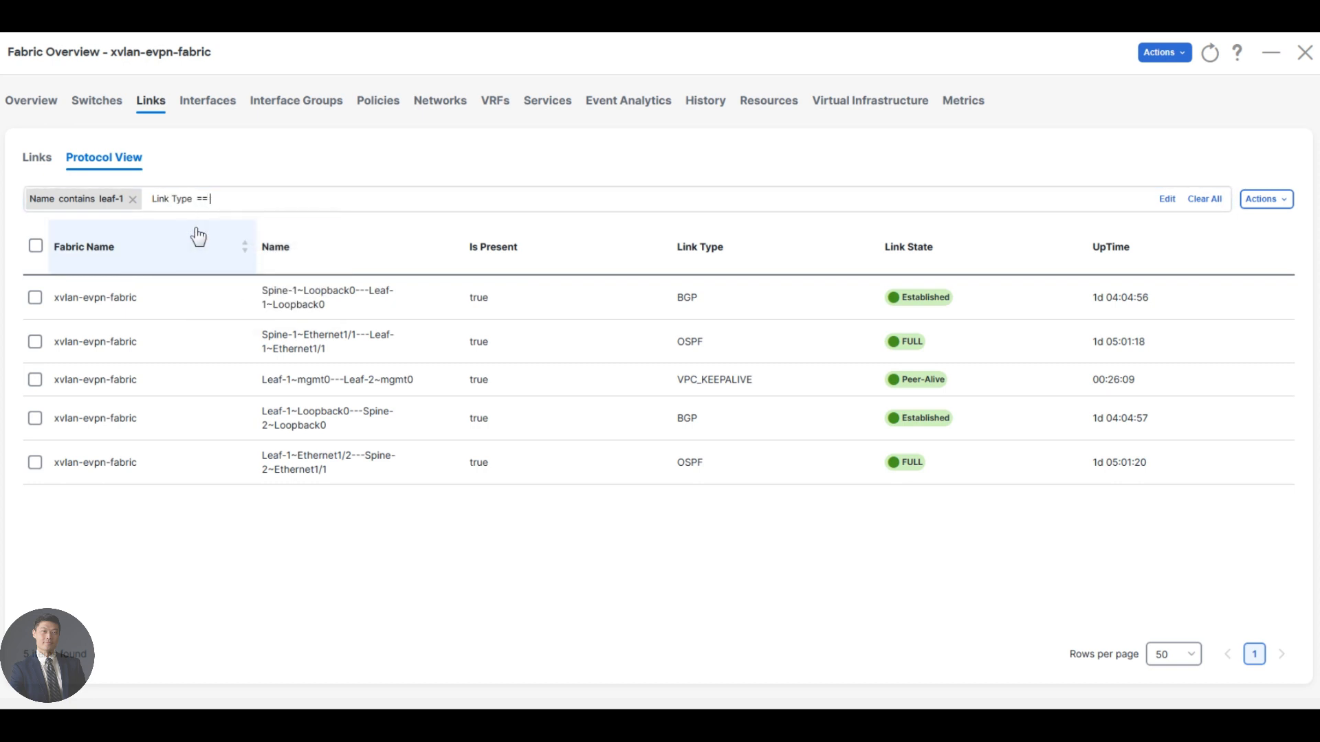
text(ospf)
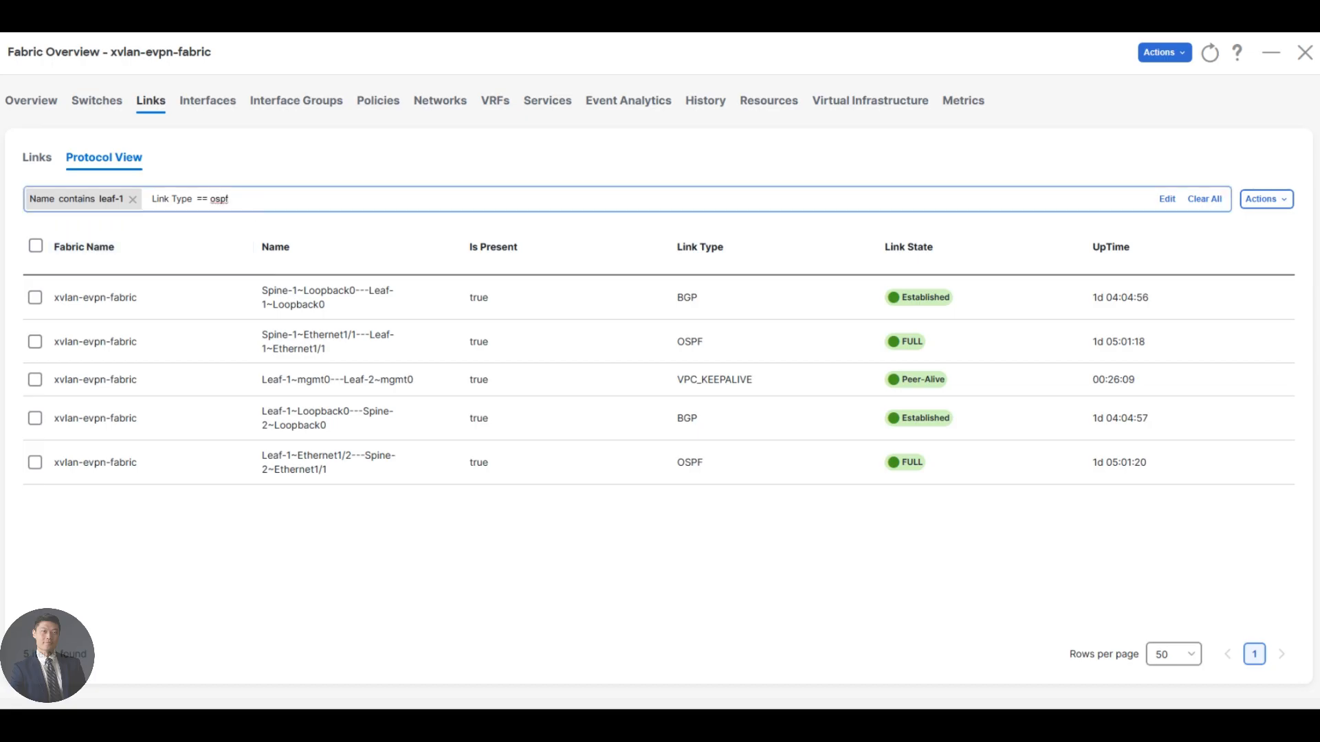
click(243, 198)
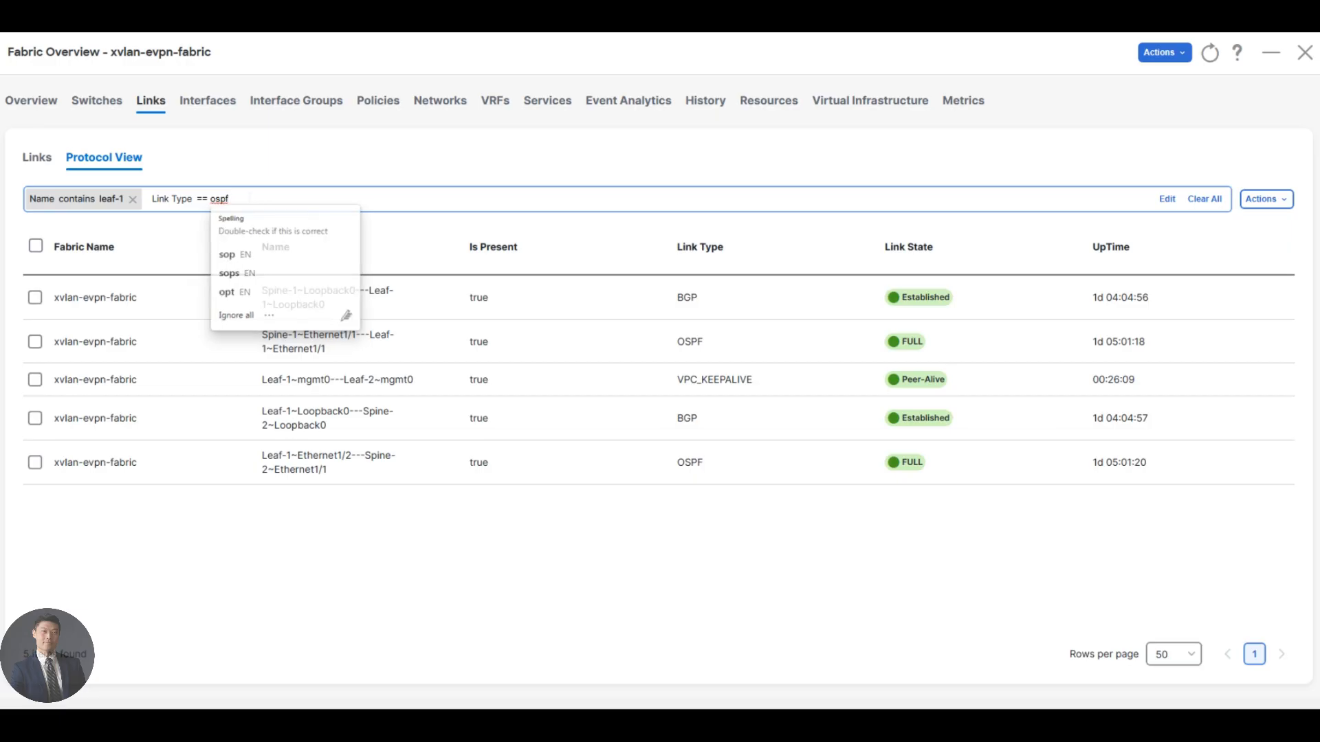
key(BackSpace)
key(BackSpace)
key(BackSpace)
key(BackSpace)
key(BackSpace)
key(BackSpace)
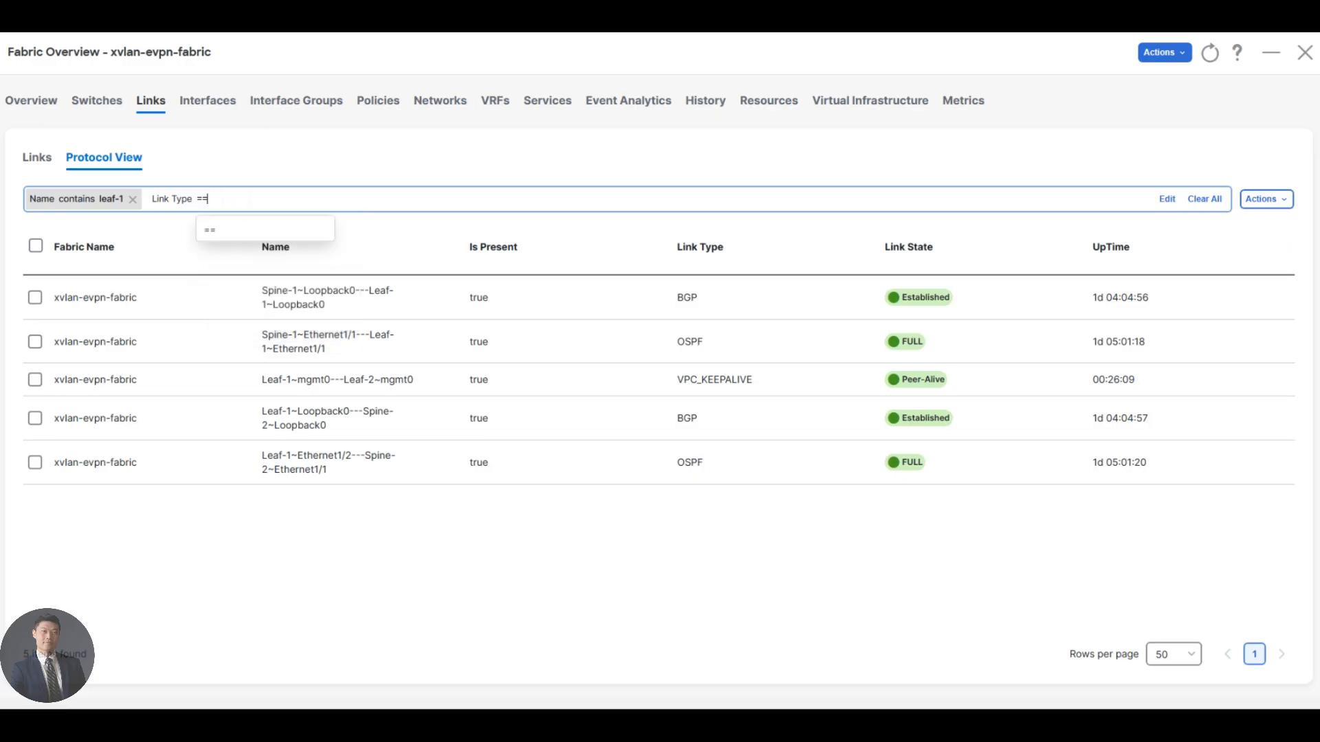
click(207, 229)
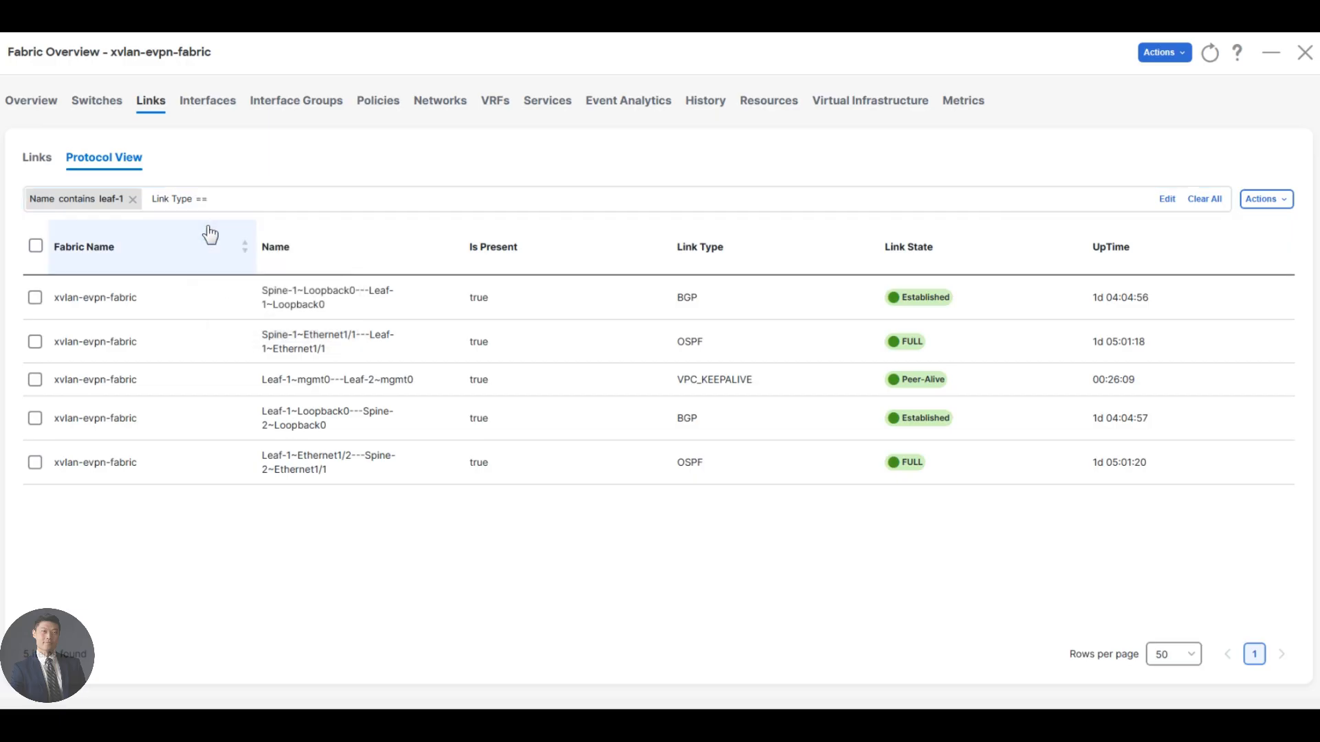
text(ospf)
key(Return)
click(667, 564)
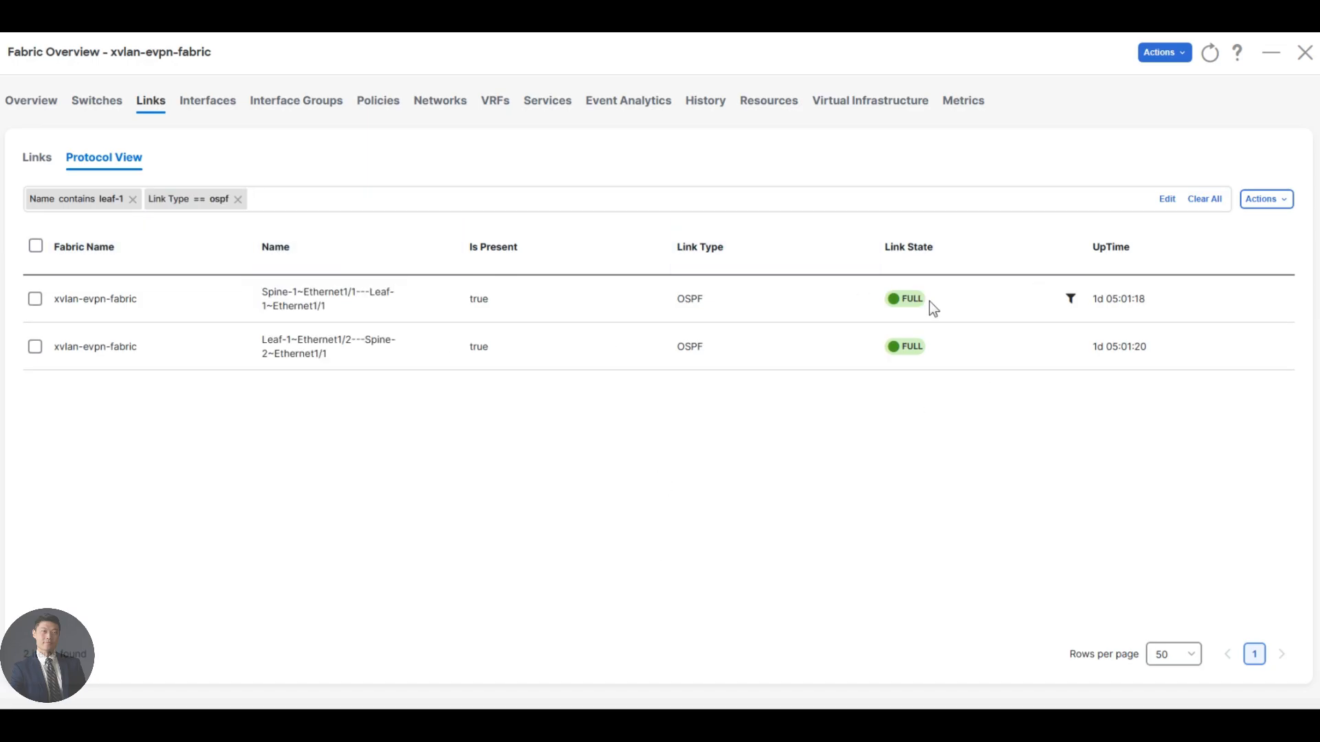
Replace the OSPF filter with Link Type == bgp and check the state of Leaf-1's BGP sessions.
click(237, 199)
text(link)
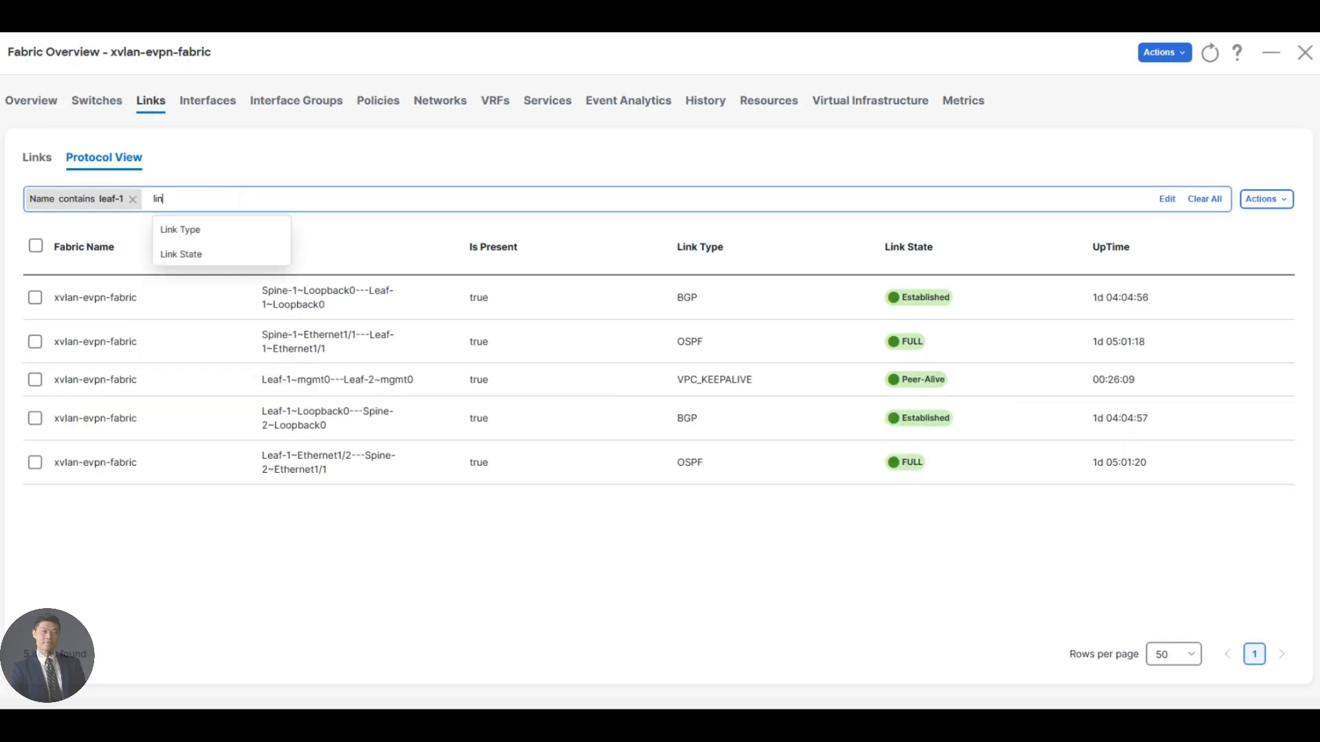
click(230, 227)
click(231, 234)
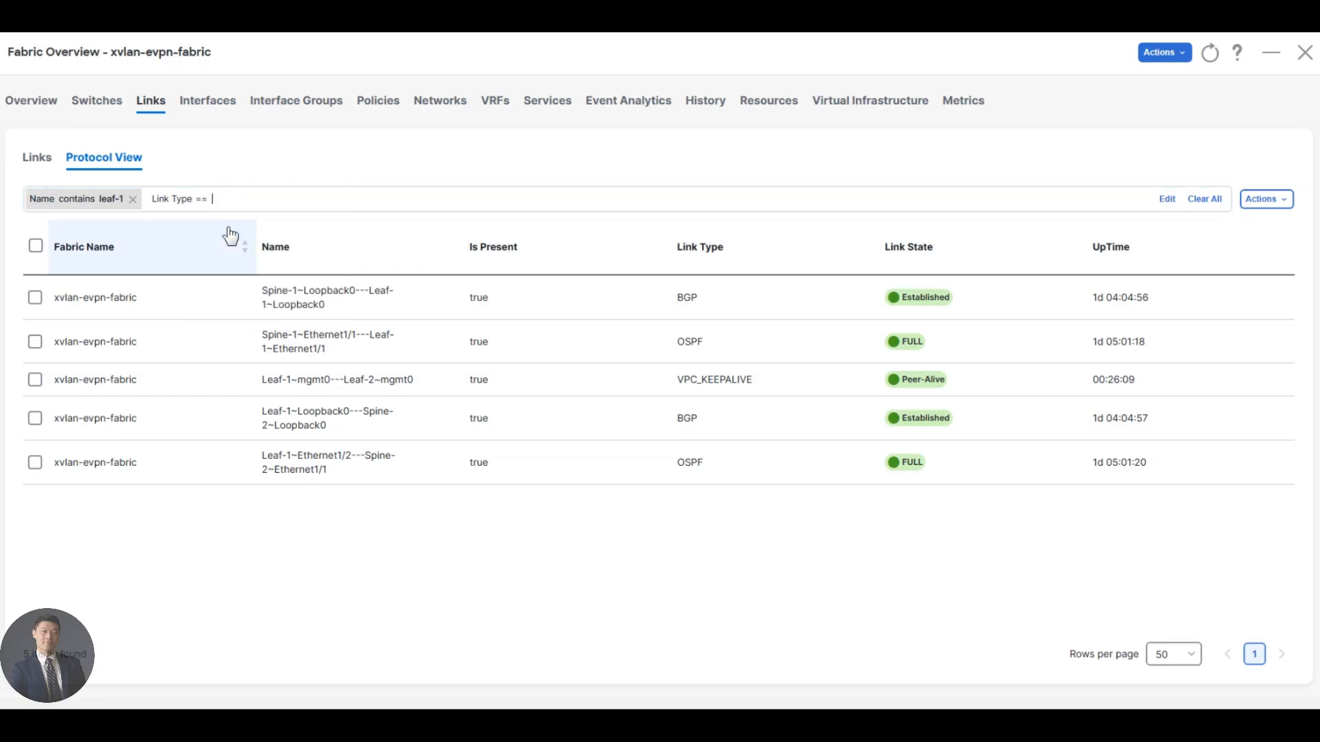
text(bgp)
key(Return)
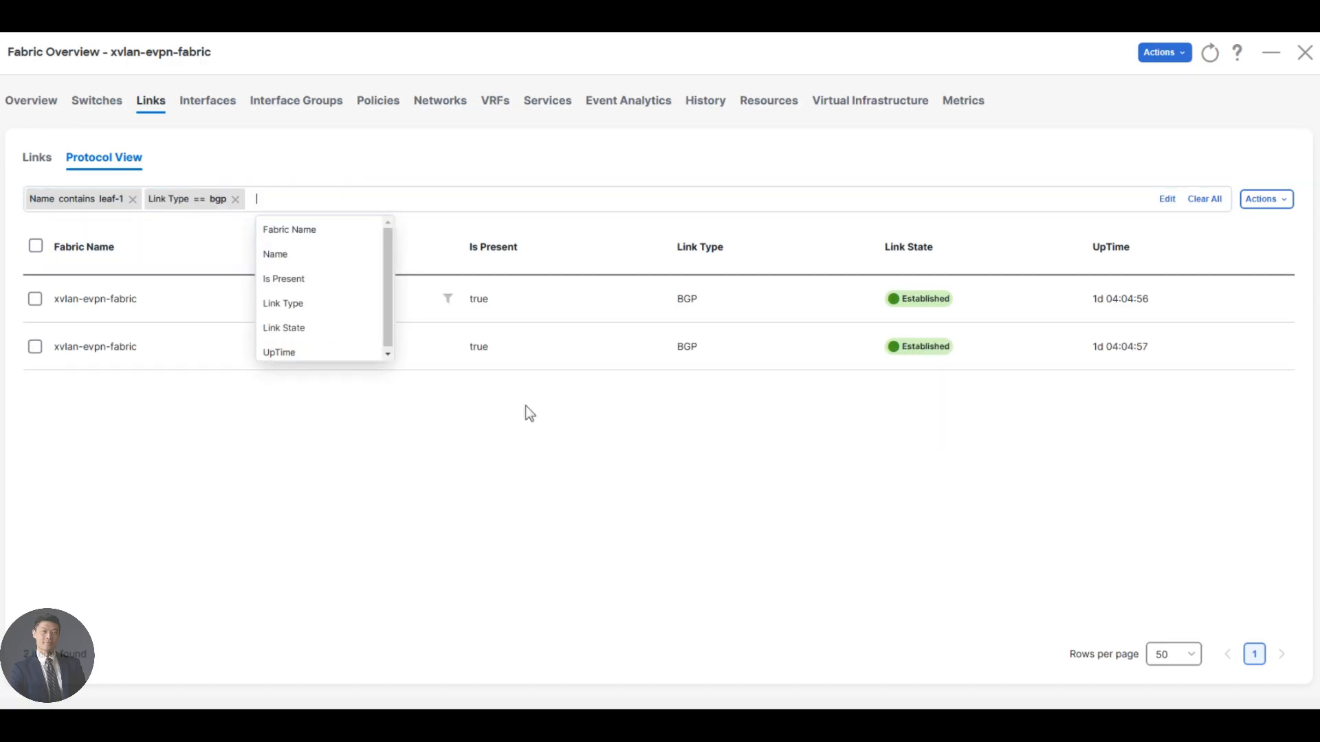
click(531, 454)
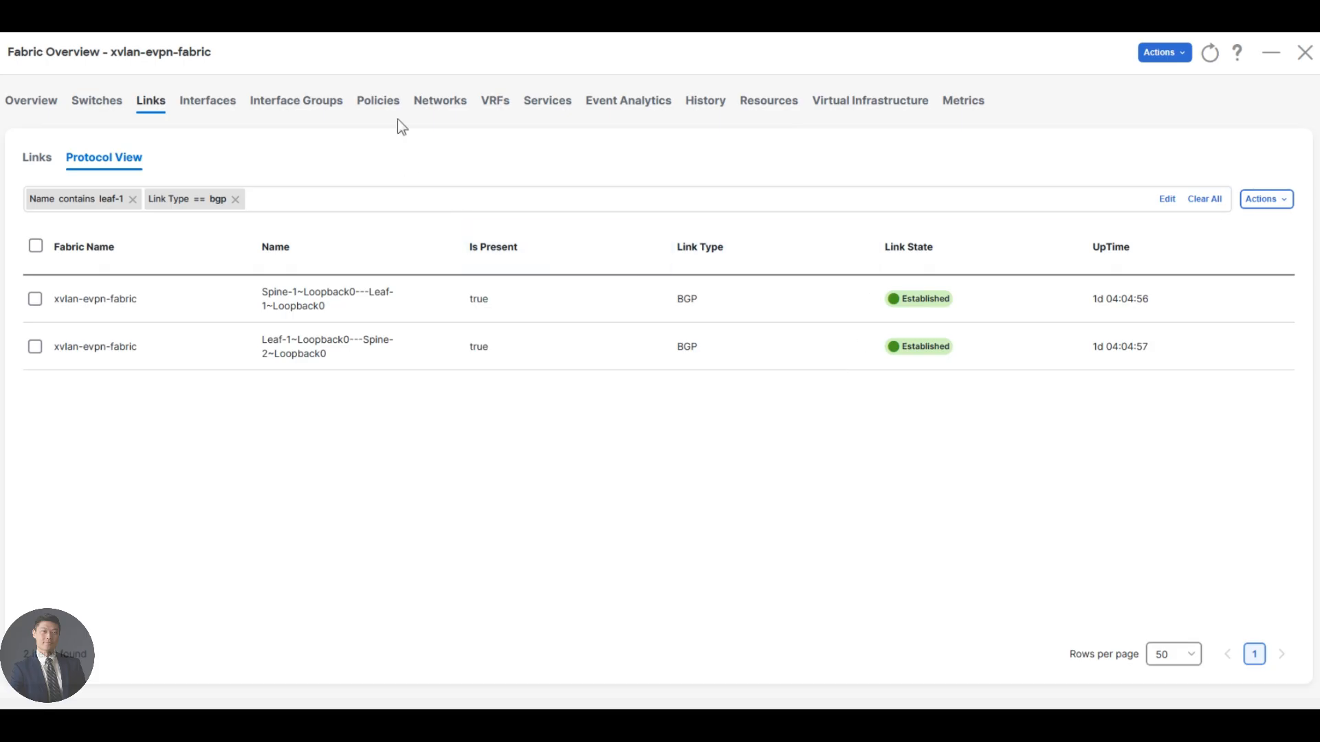
Select Leaf-1 among the fabric's switches and open its Show Commands.
click(97, 107)
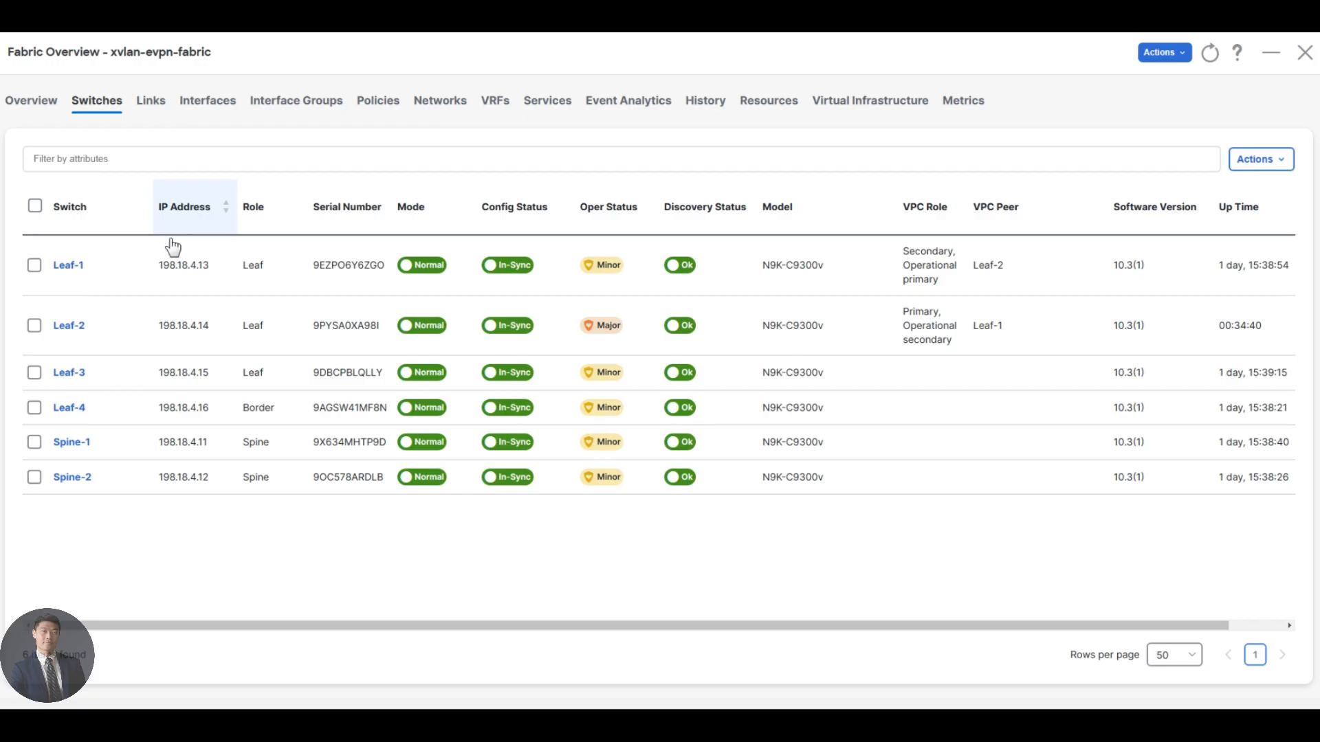
click(34, 264)
click(1269, 162)
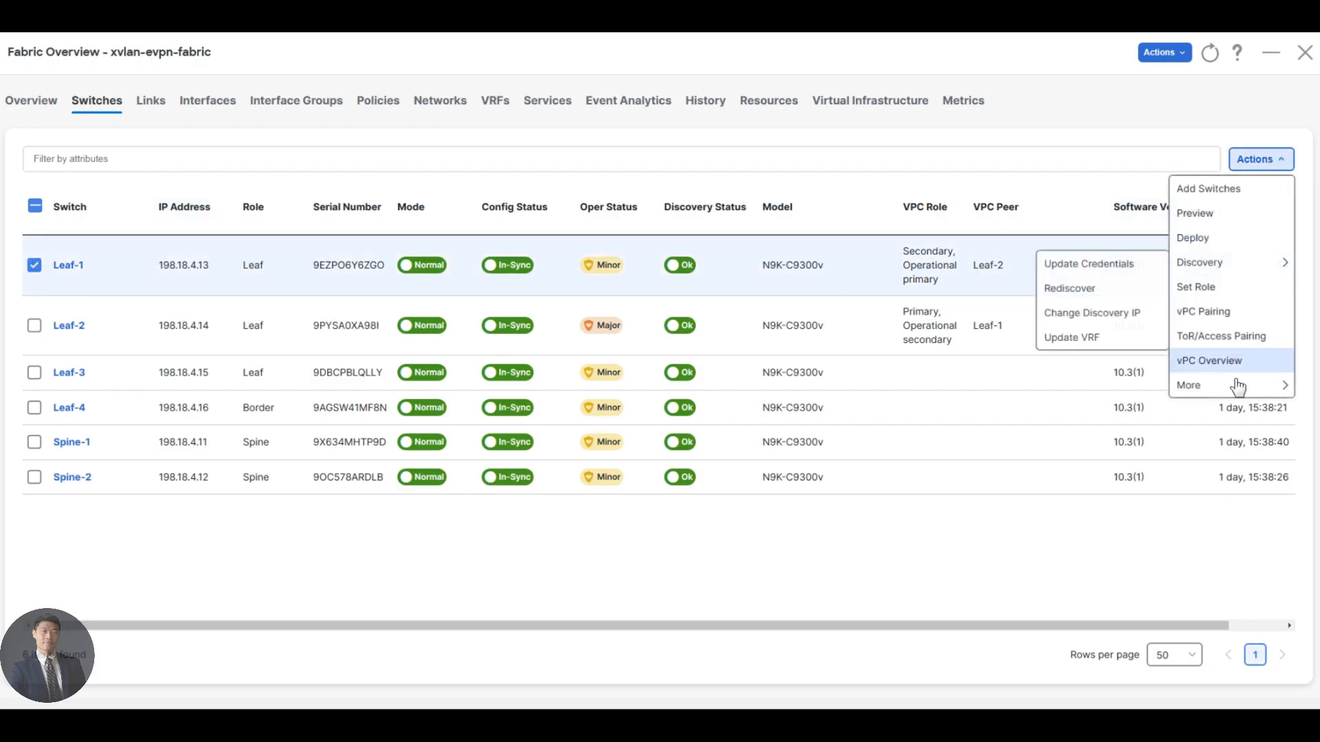
mouse_move(1204, 386)
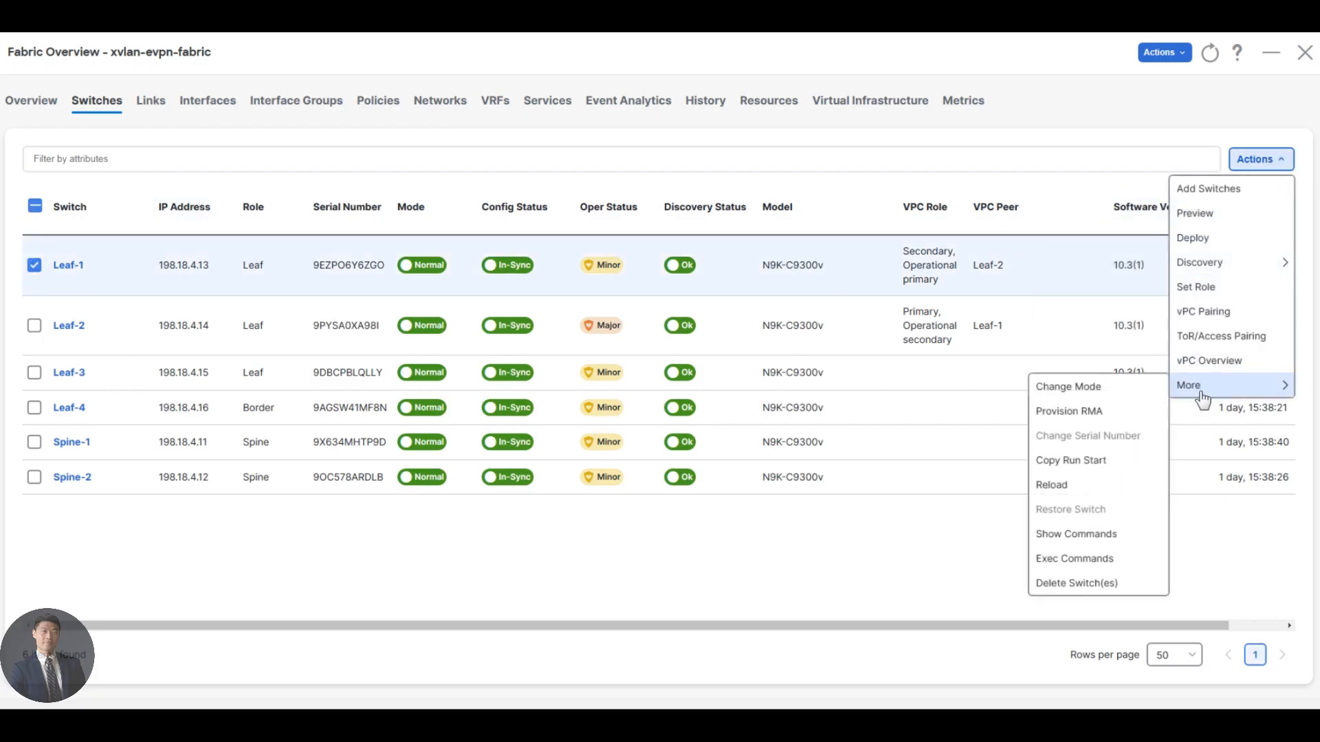
click(1096, 538)
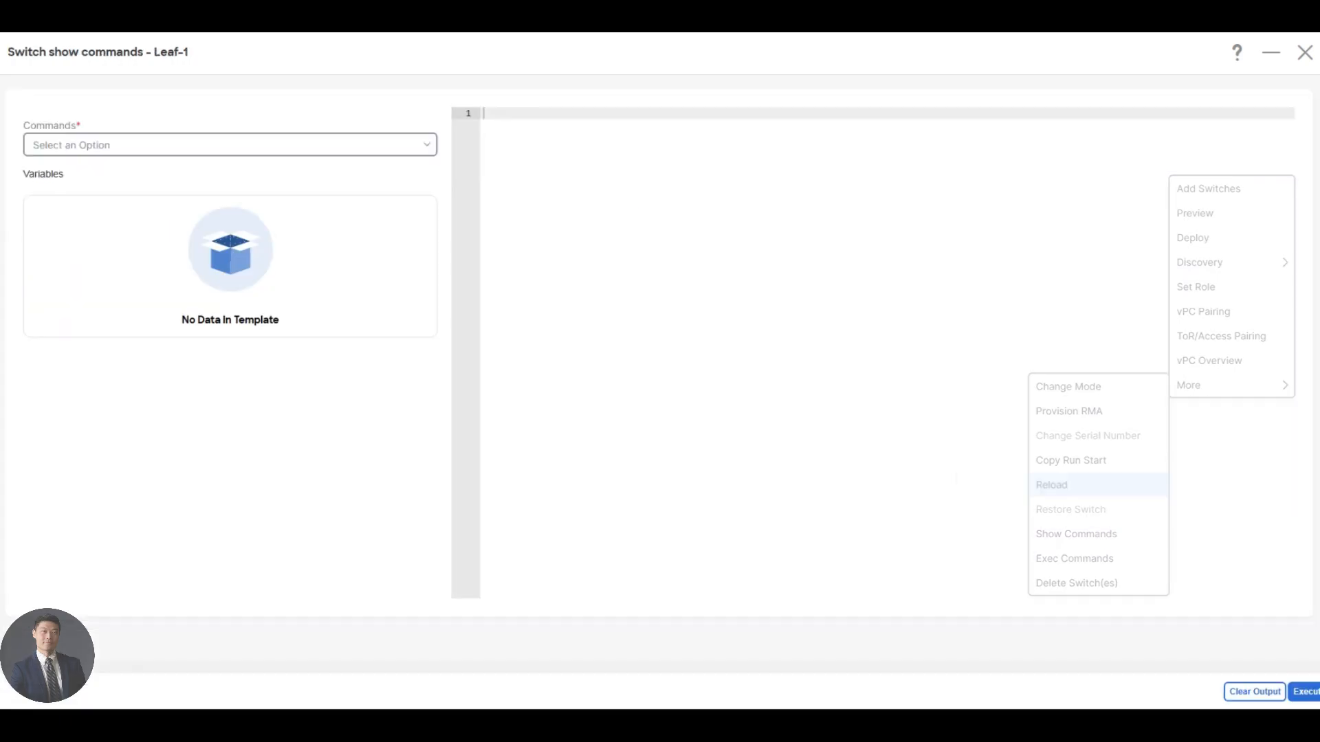
Choose the show_nve_state command for Leaf-1 and execute it.
click(298, 152)
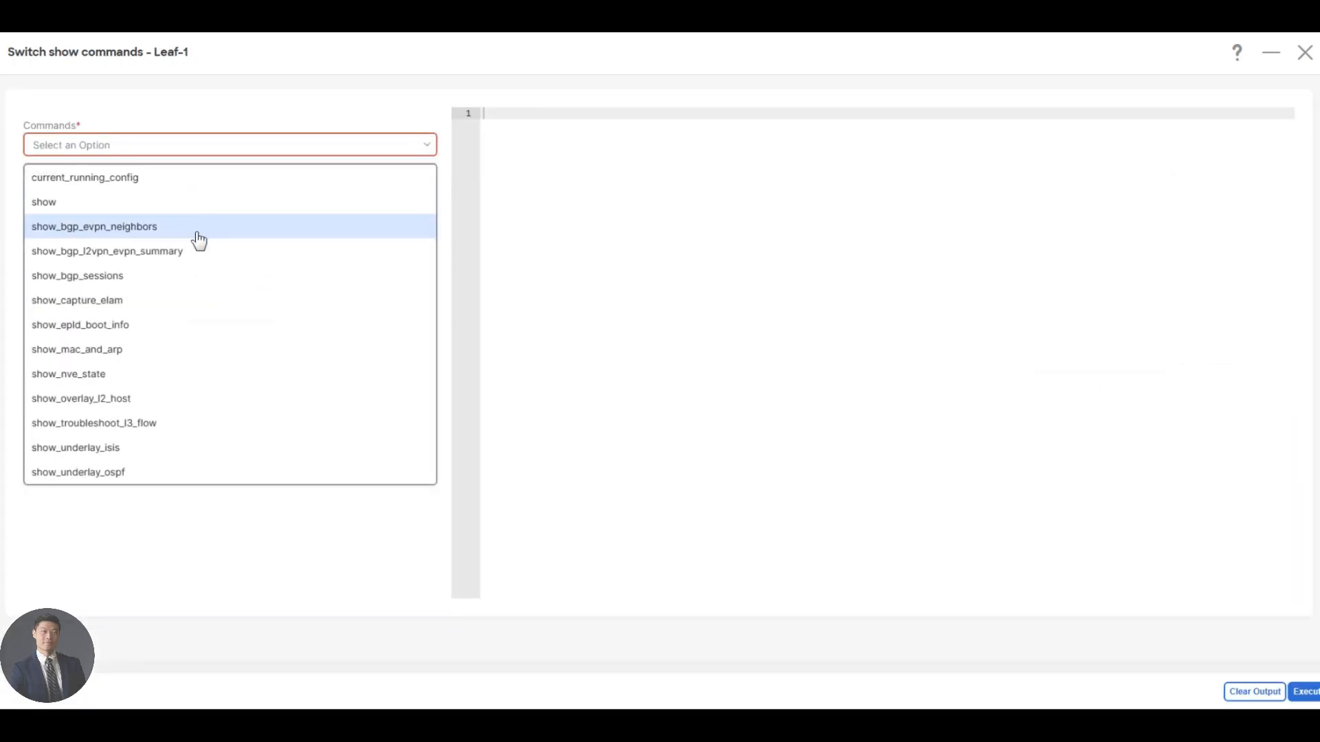
click(207, 378)
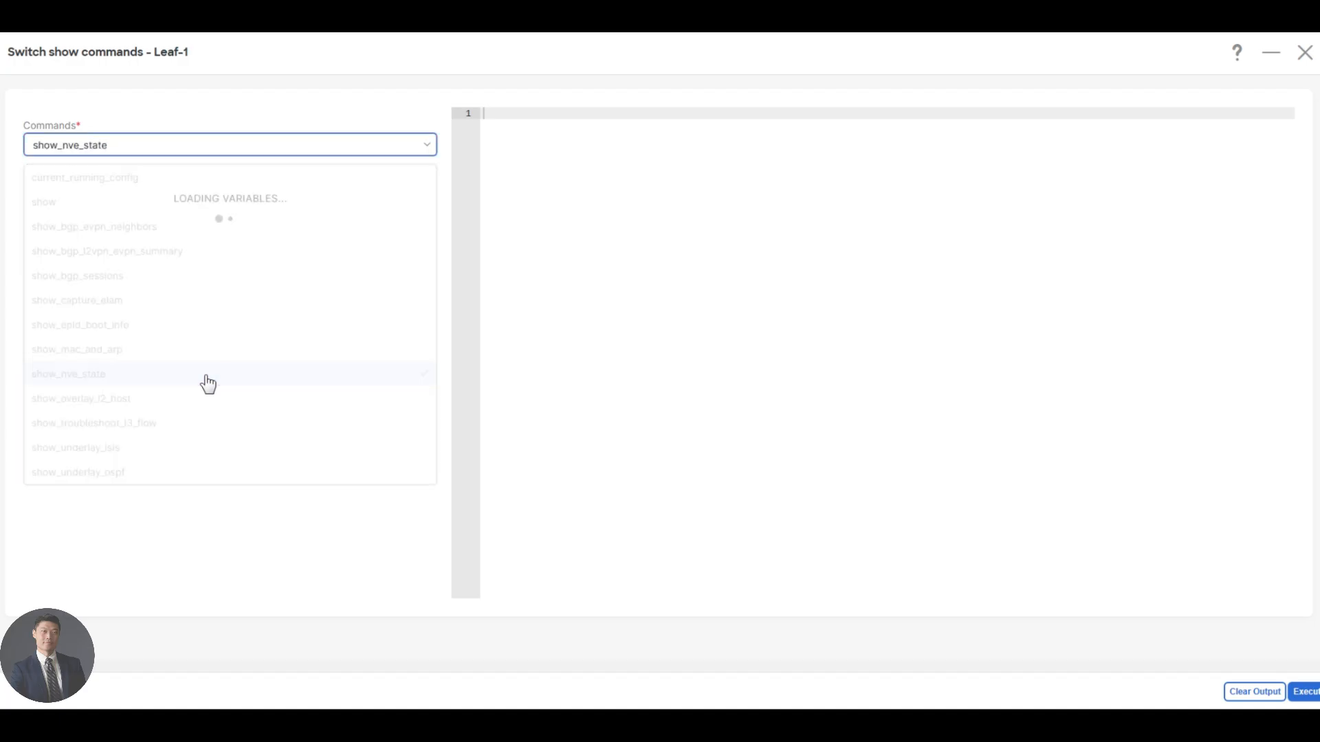
click(1306, 692)
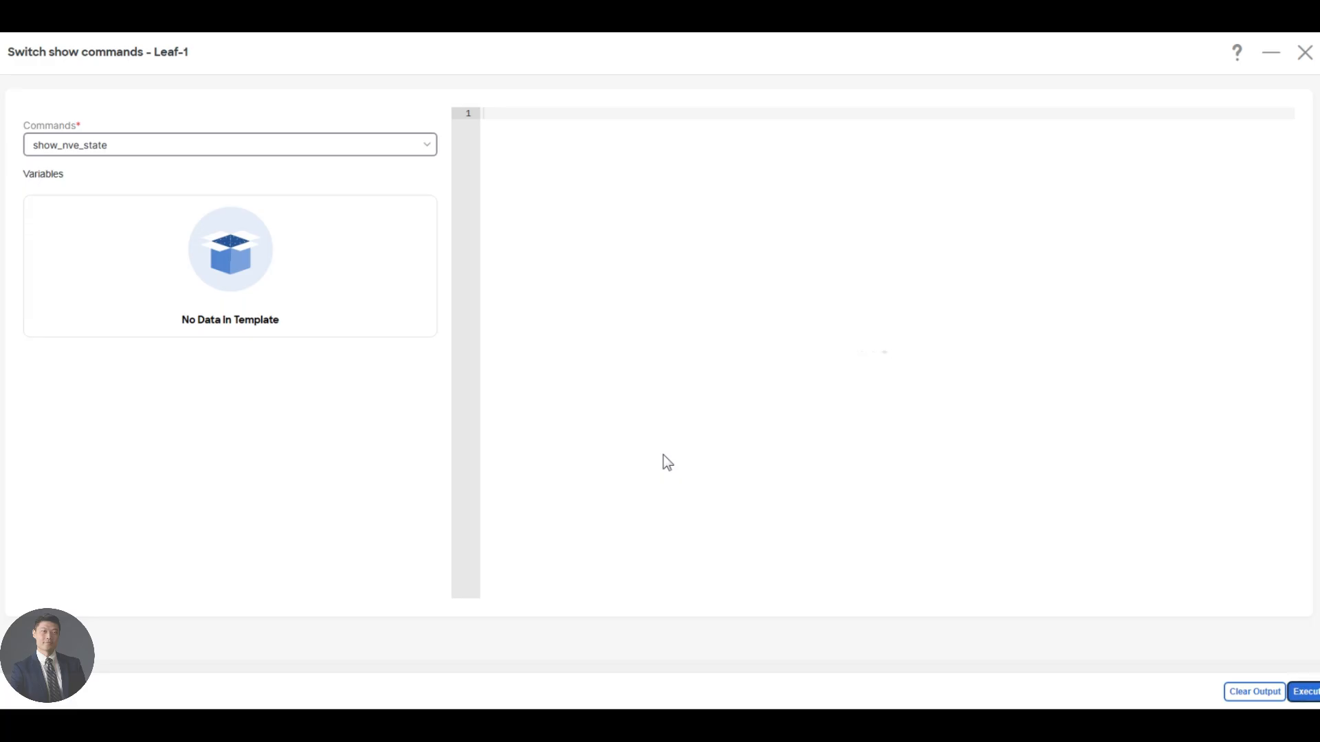
Examine the VXLAN segments, NVE interface details, NVE peers and VNIs in Leaf-1's command output.
drag(605, 221, 561, 112)
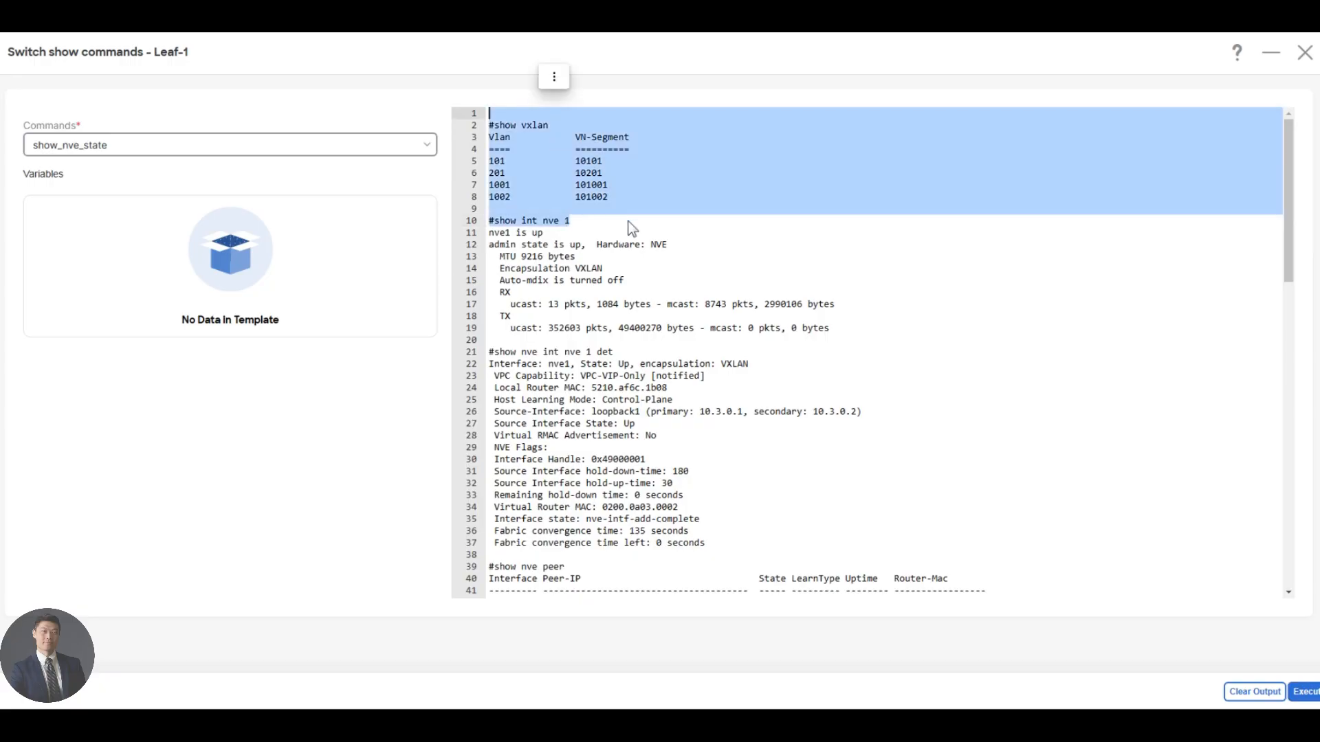
click(629, 222)
drag(619, 233, 618, 472)
click(687, 507)
scroll(688, 508, down, 10)
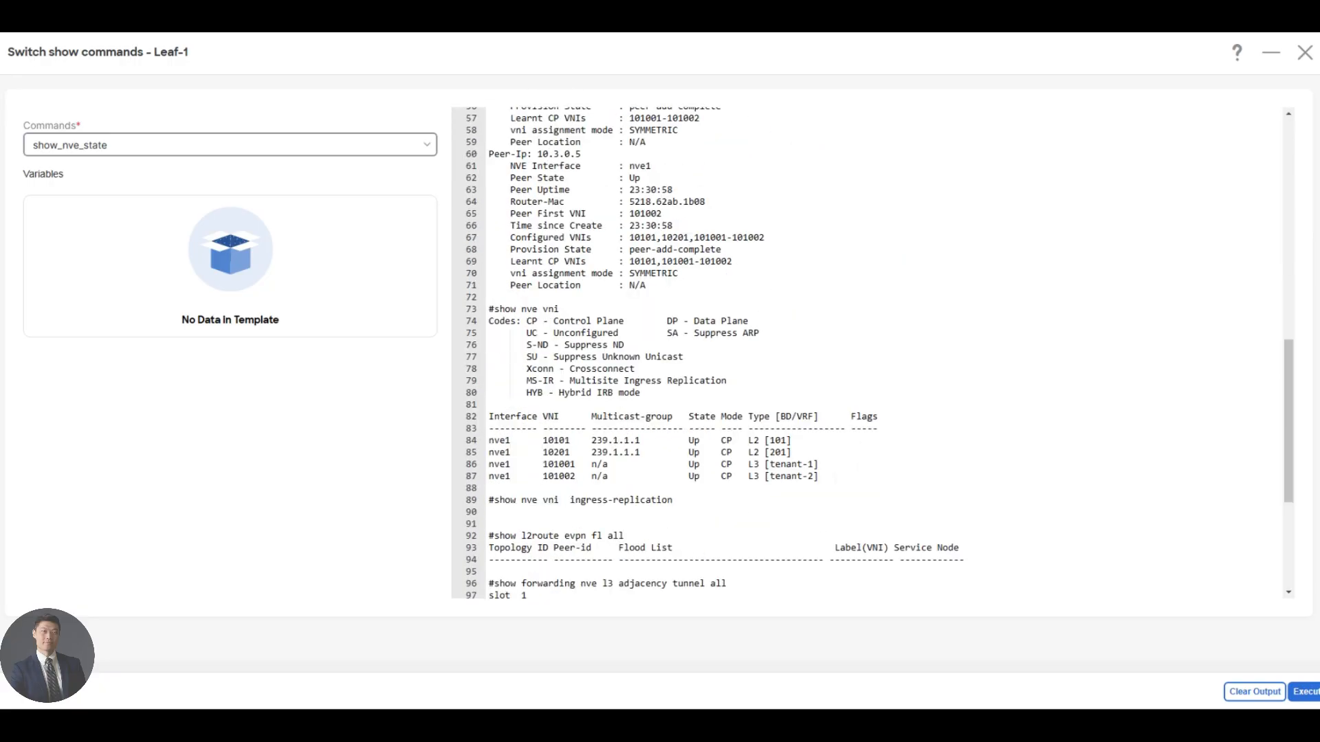
scroll(715, 353, down, 7)
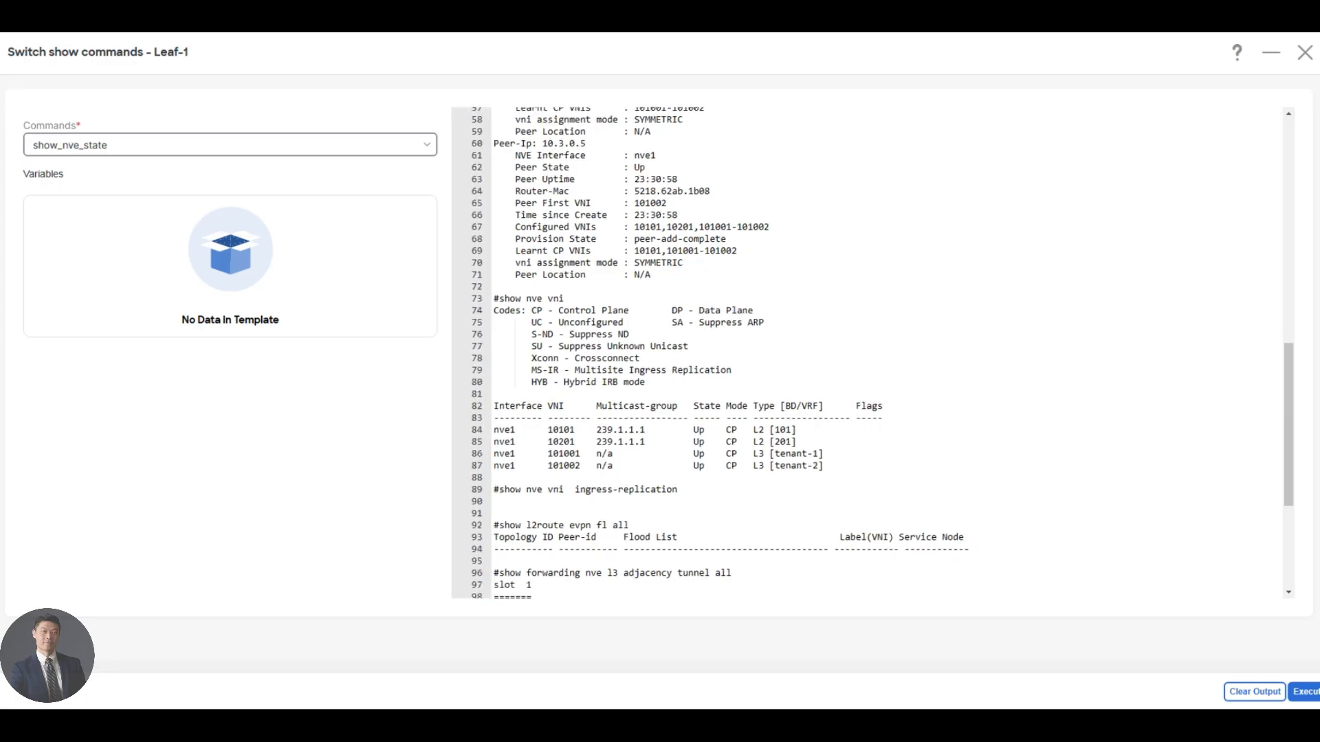